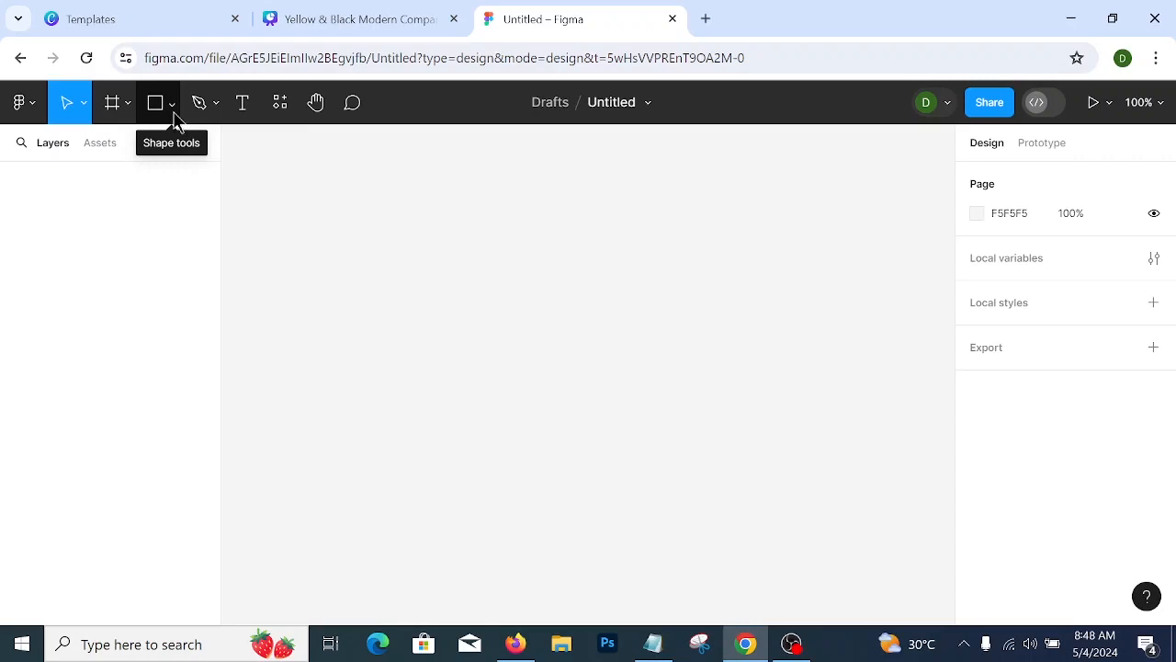
pyautogui.click(173, 115)
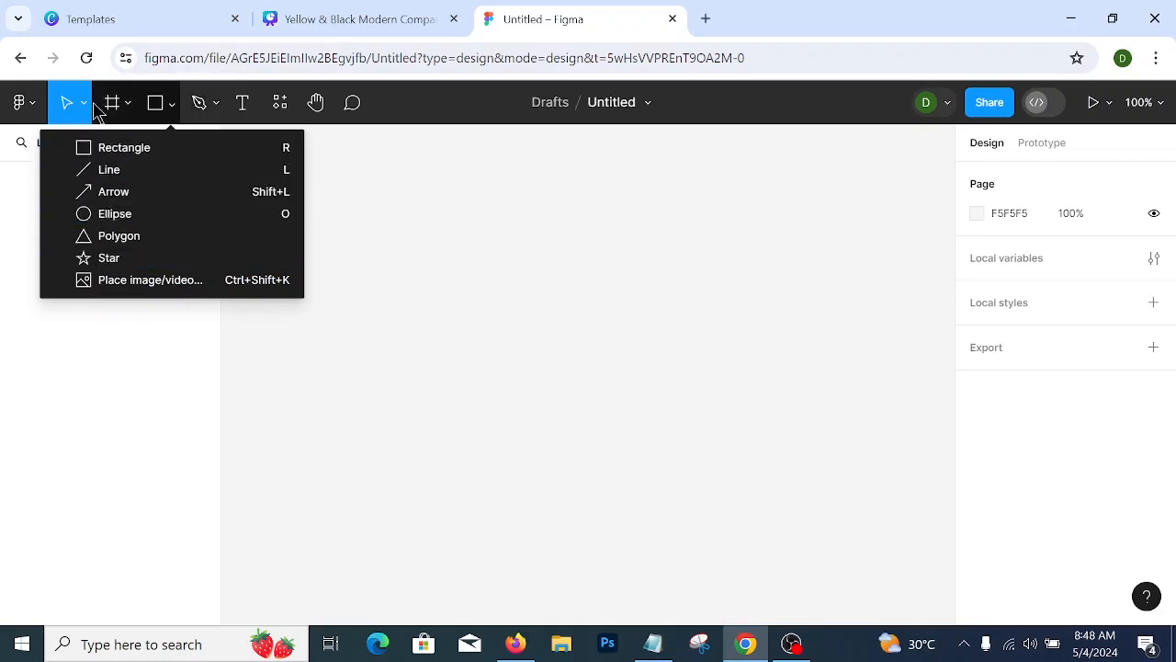
pyautogui.click(171, 115)
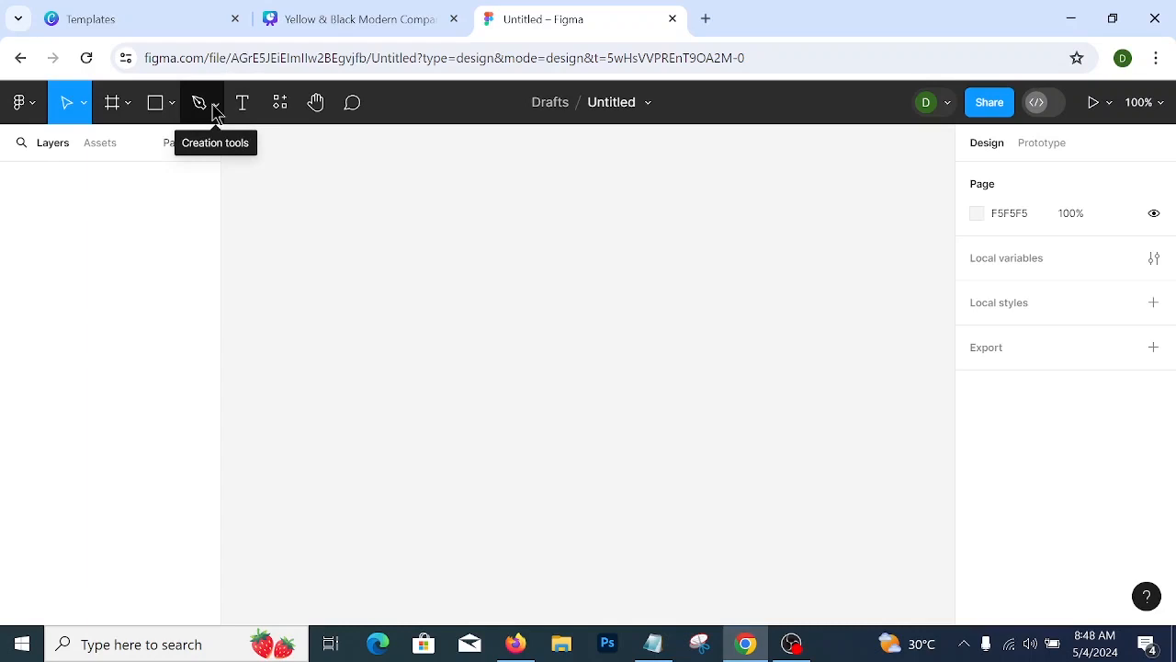
pyautogui.click(215, 109)
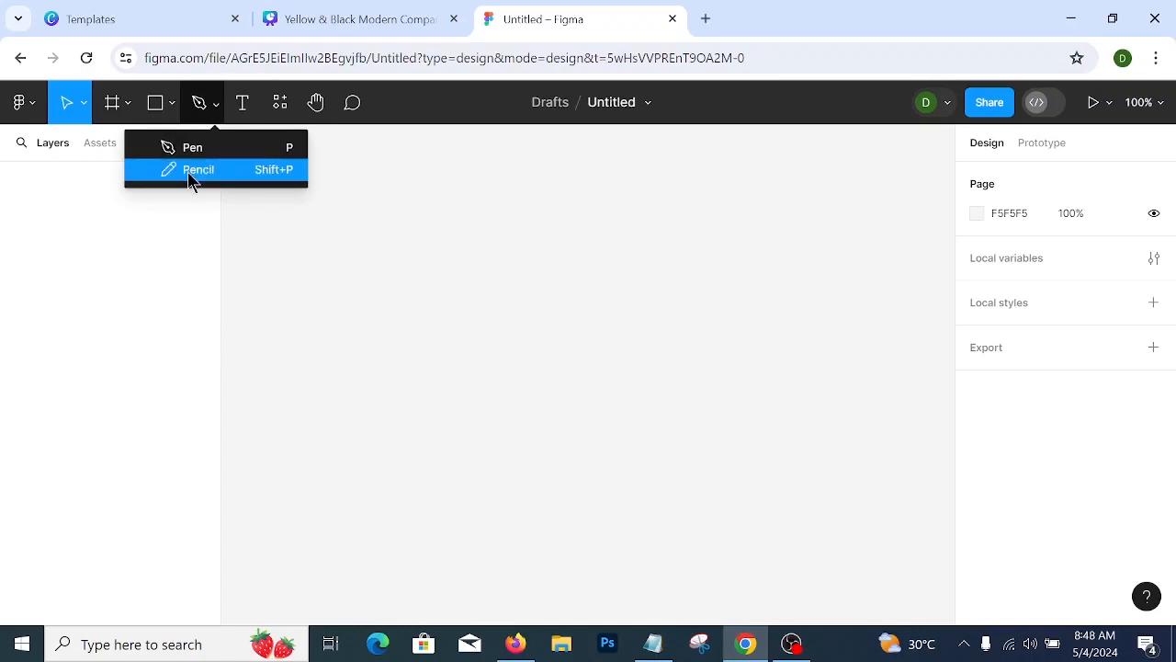
pyautogui.click(221, 112)
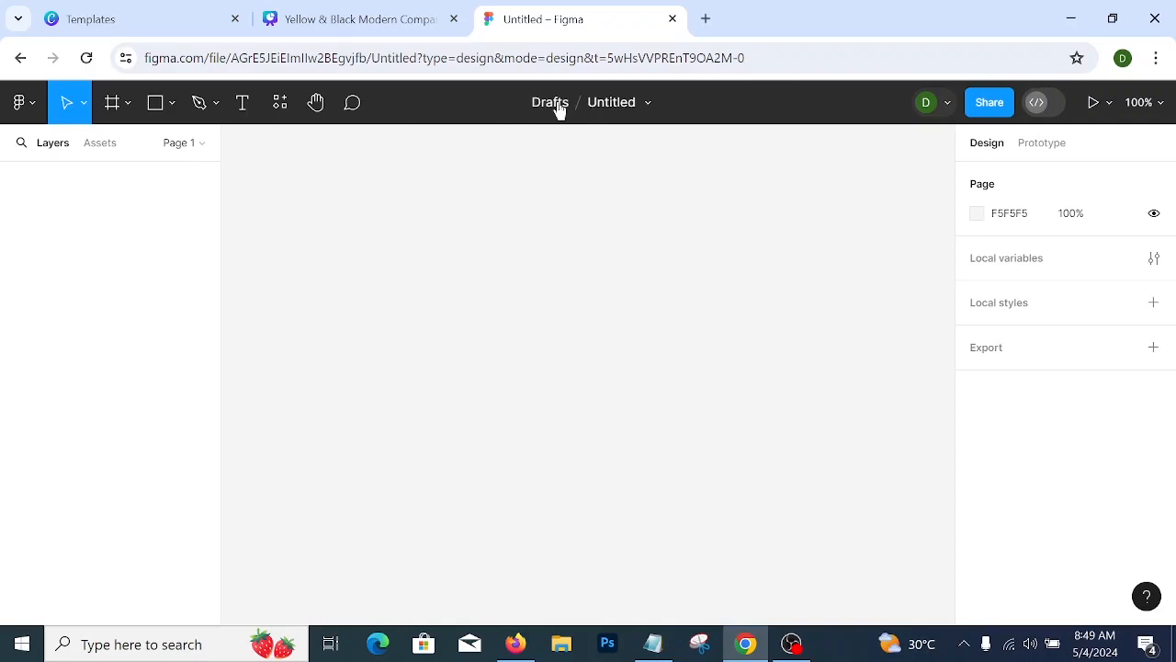
# - Rename the untitled design file as "figma basic"
pyautogui.click(621, 103)
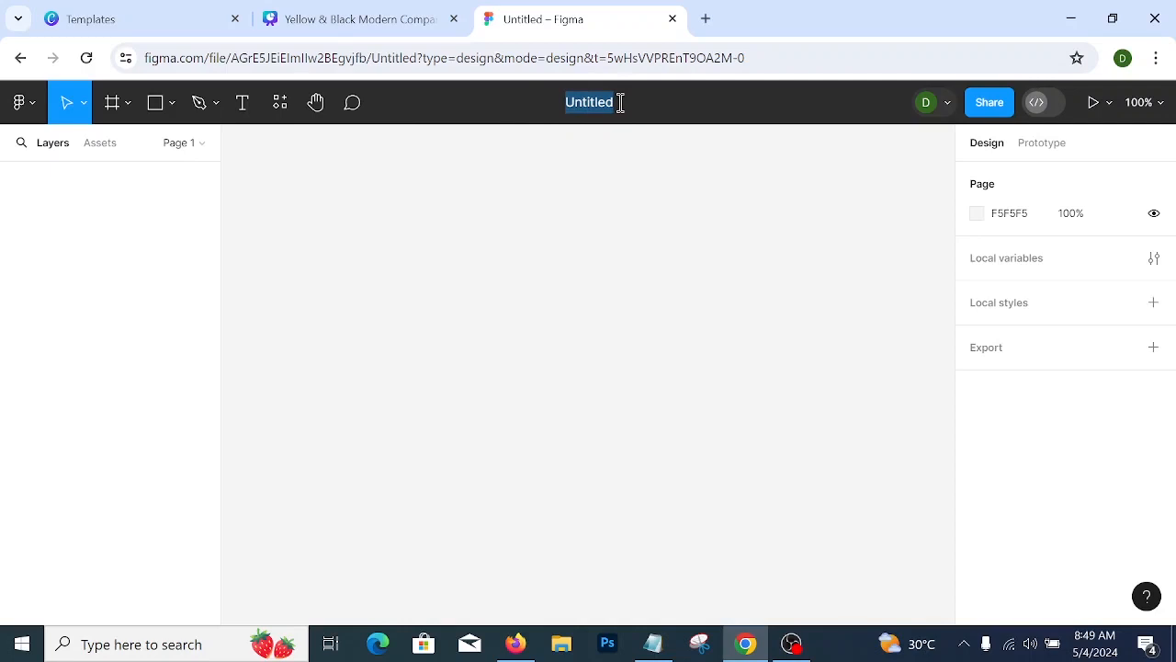
pyautogui.write('test')
pyautogui.press('BackSpace')
pyautogui.press('BackSpace')
pyautogui.press('BackSpace')
pyautogui.press('BackSpace')
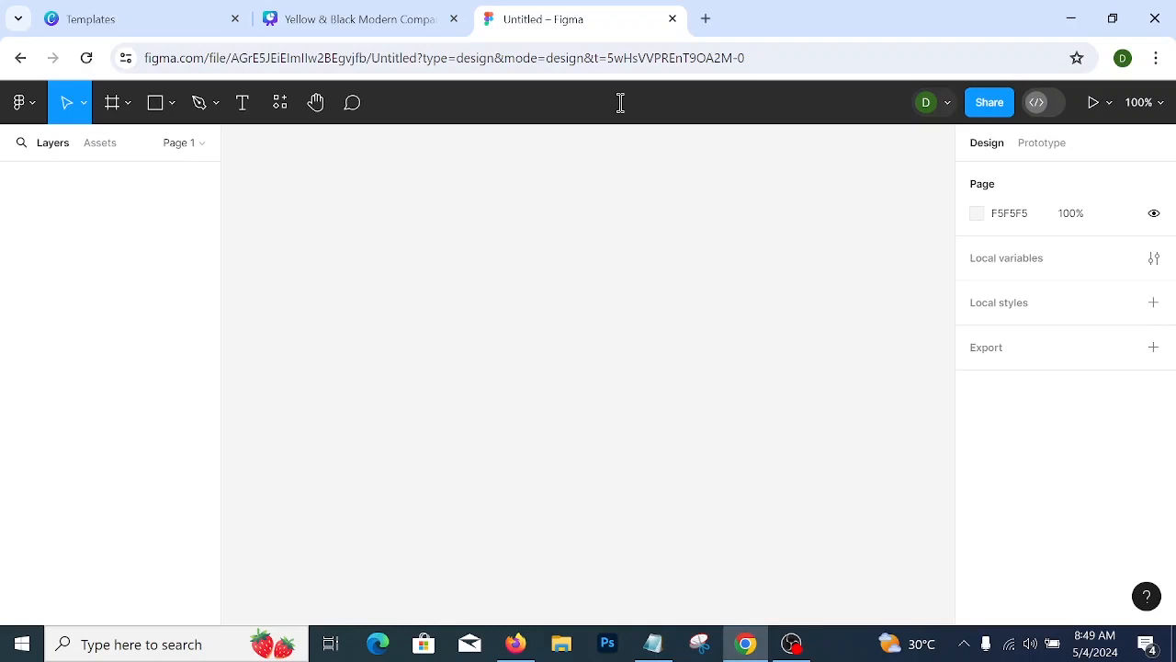
pyautogui.write('figma basic')
pyautogui.click(424, 200)
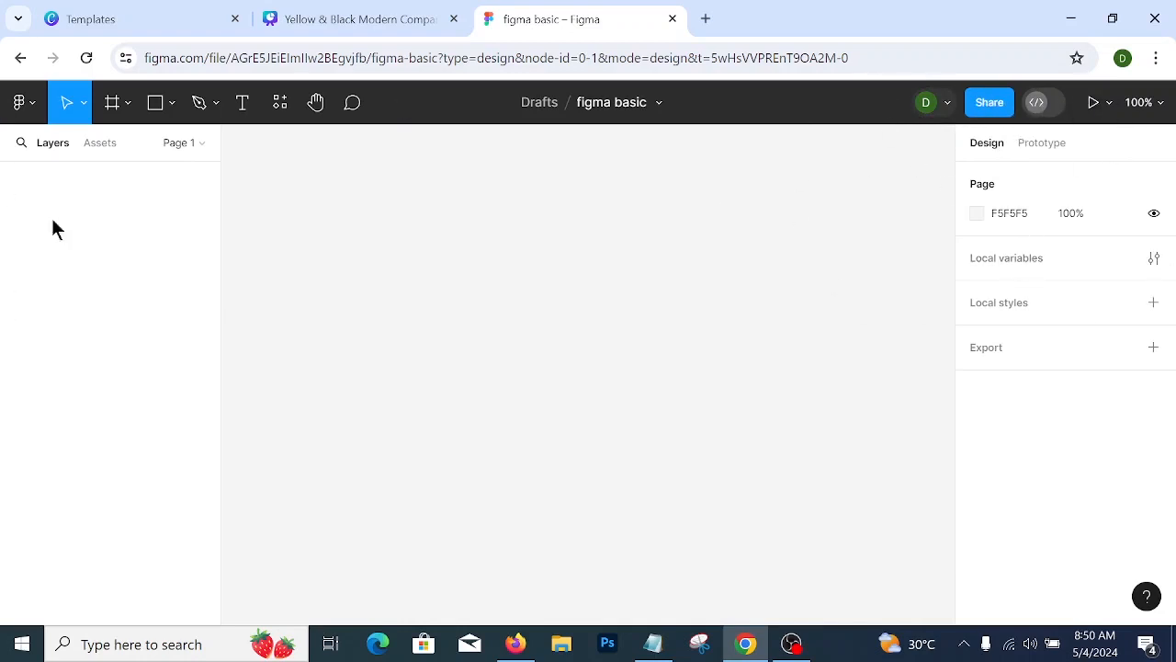
pyautogui.click(1041, 105)
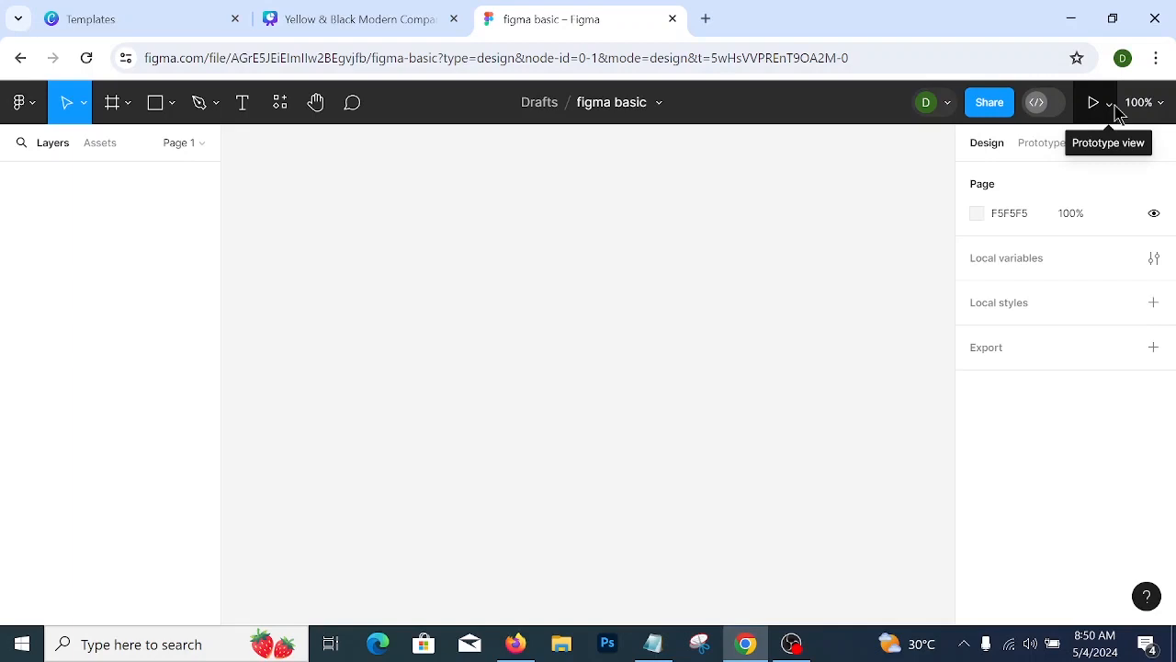
pyautogui.click(1163, 107)
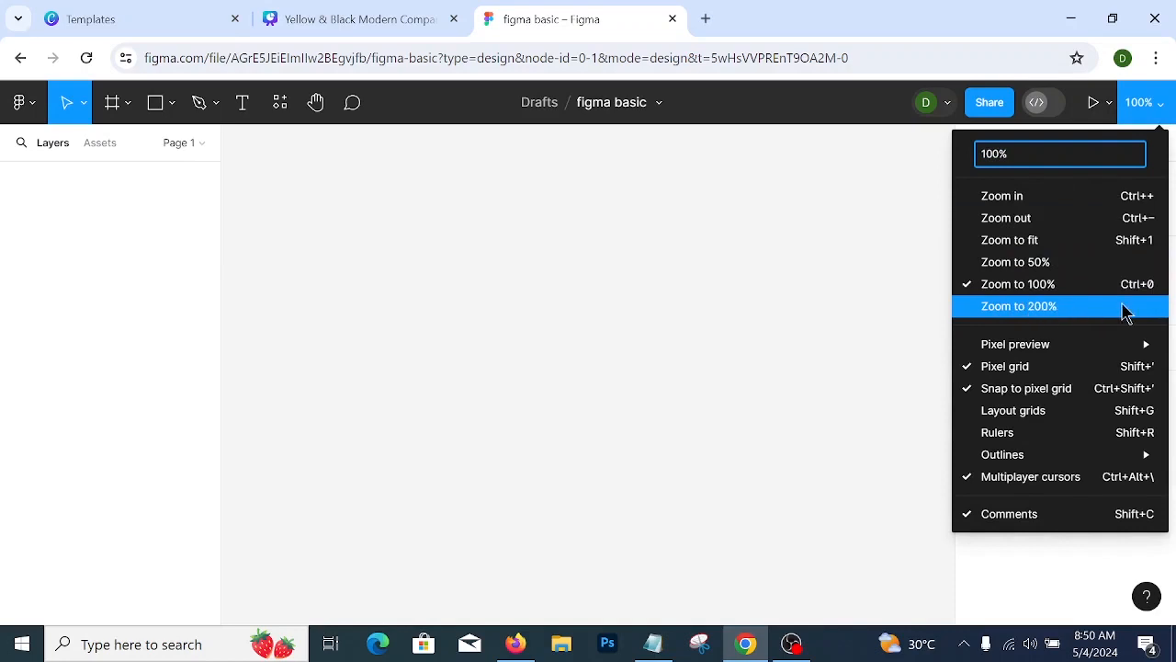
pyautogui.moveTo(1024, 353)
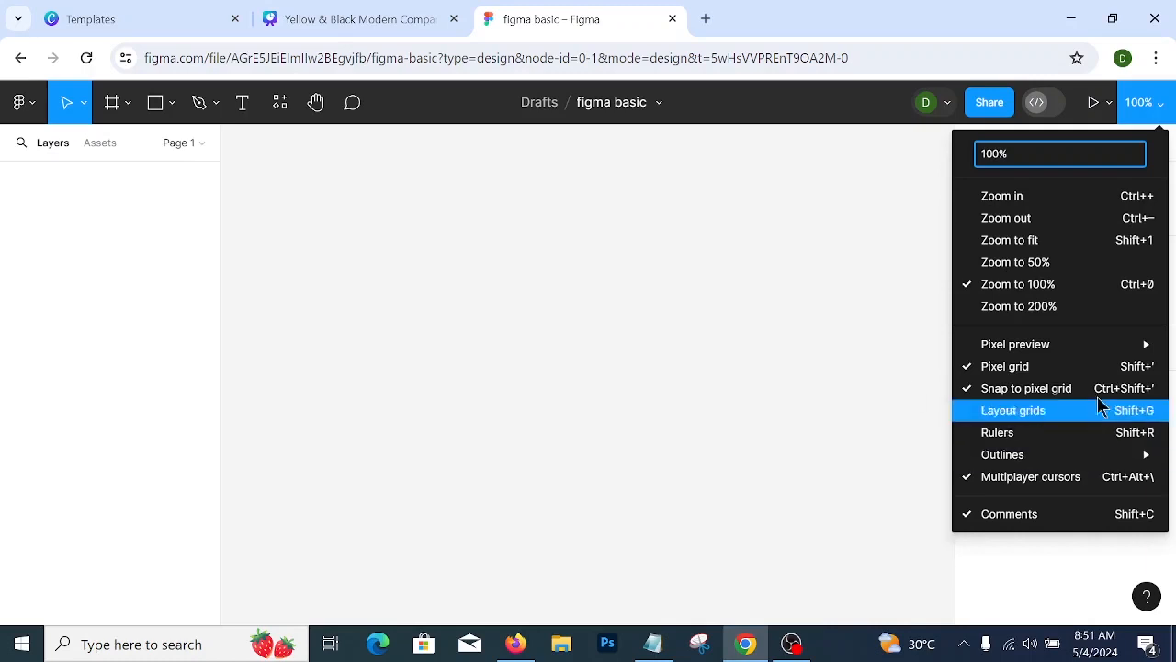
pyautogui.click(818, 327)
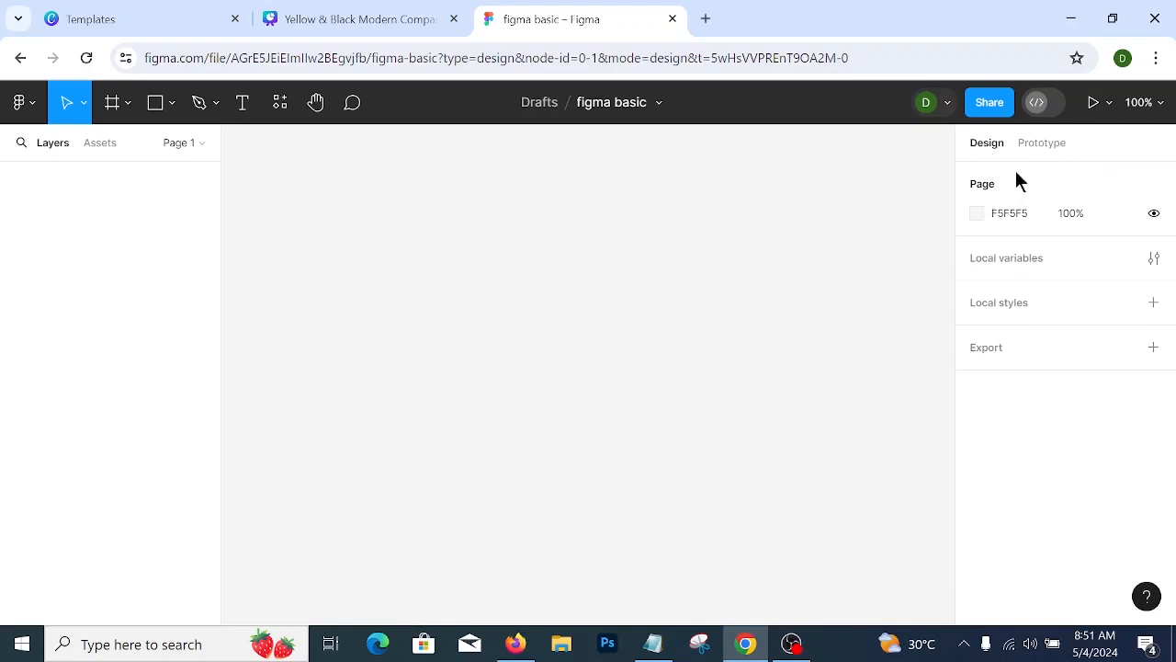
pyautogui.click(1042, 144)
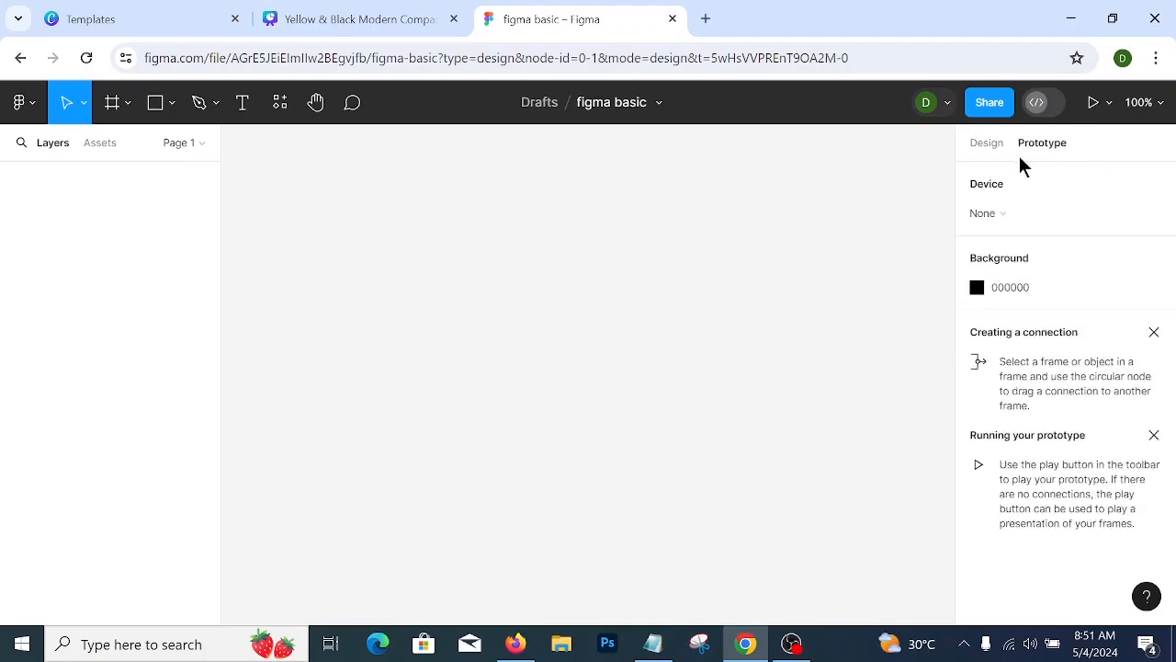
pyautogui.click(988, 145)
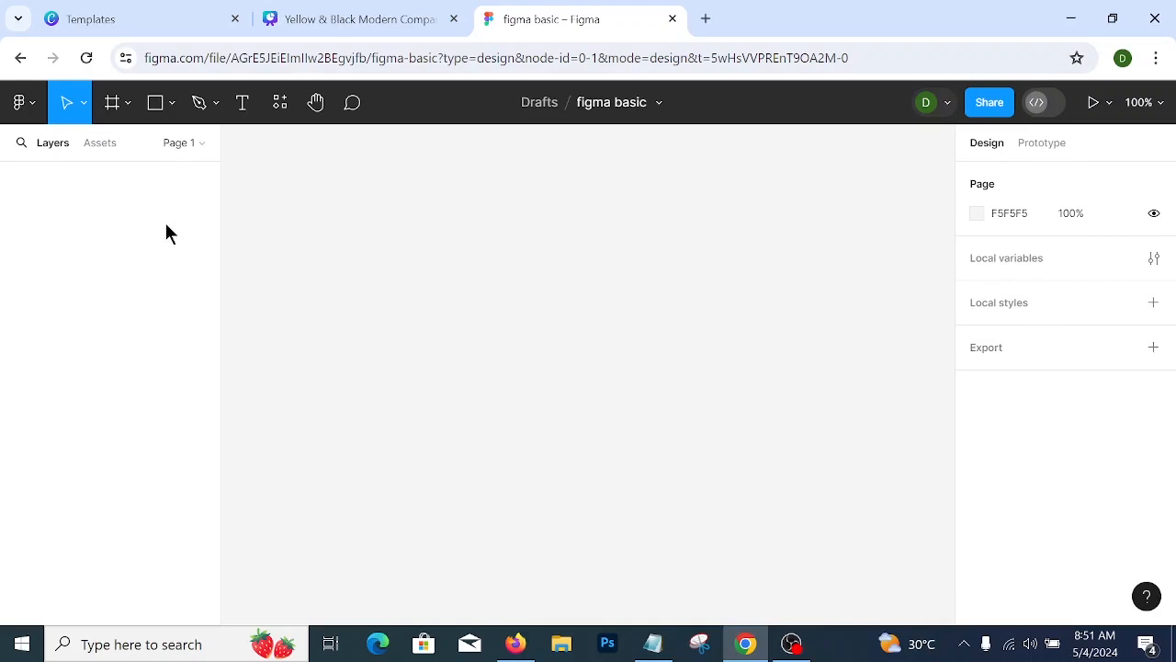
# - Create a 1440 × 1024 frame on the empty canvas from the Desktop frame preset
pyautogui.click(114, 109)
pyautogui.click(126, 108)
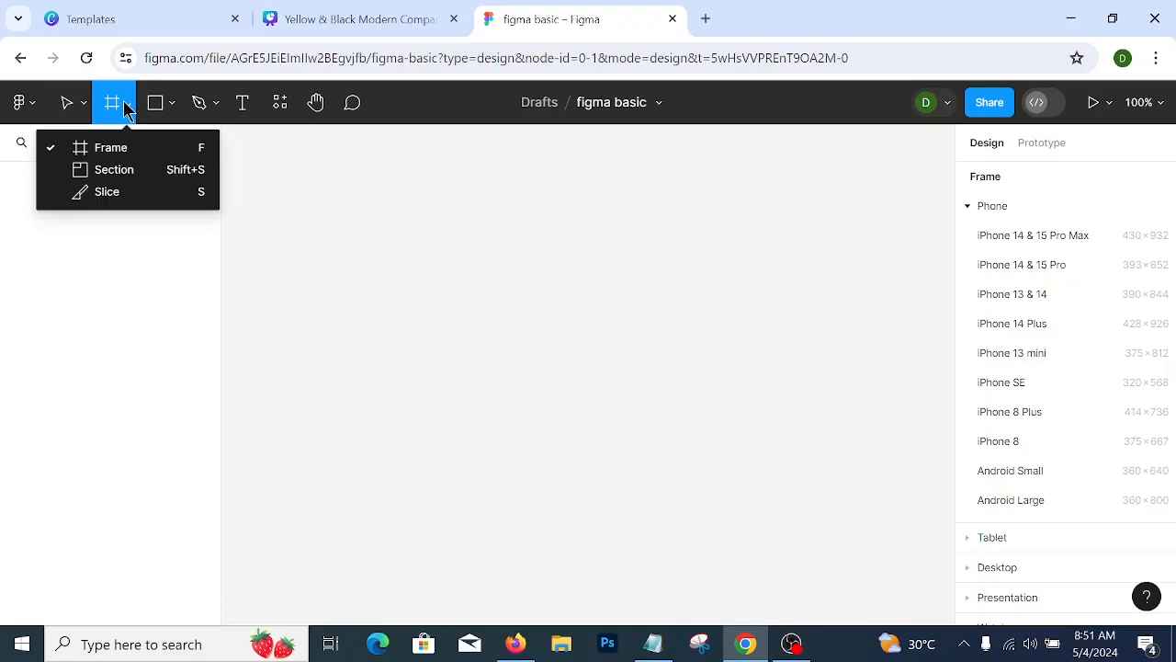
pyautogui.click(126, 151)
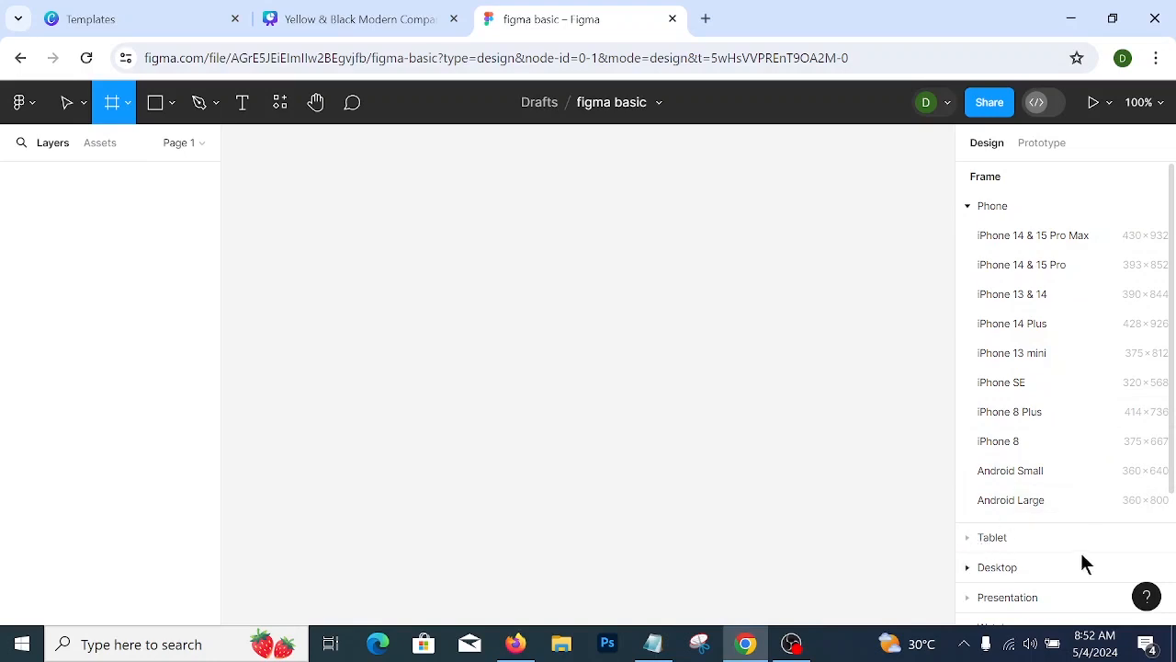
pyautogui.scroll(-1, 1082, 549)
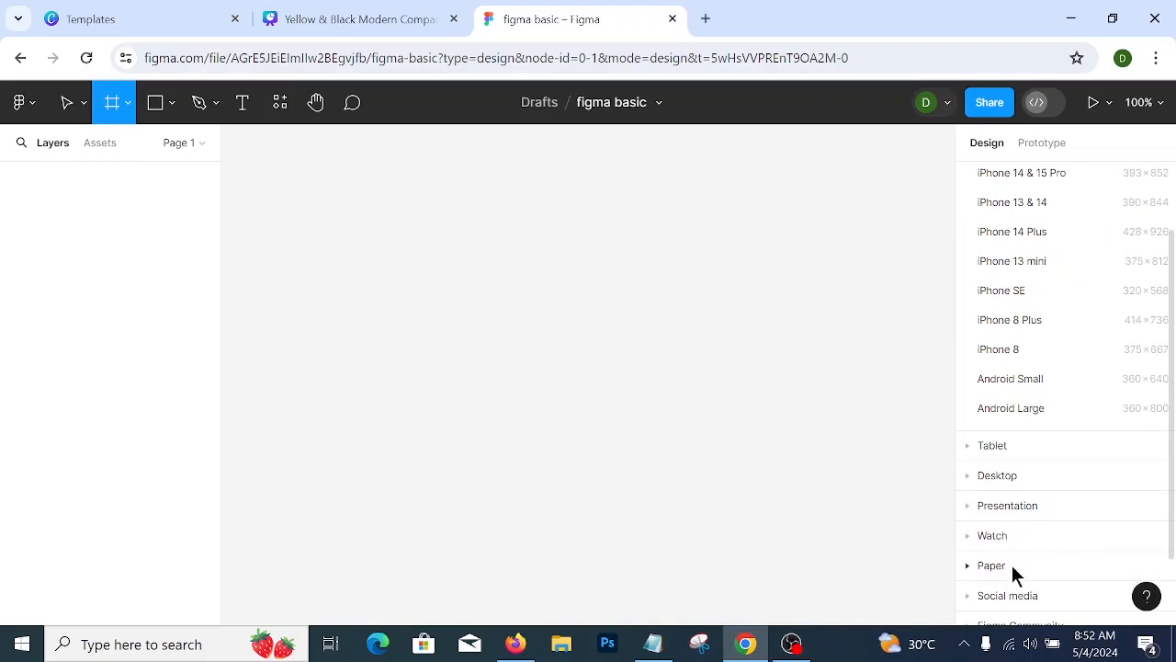
pyautogui.scroll(-1, 1017, 579)
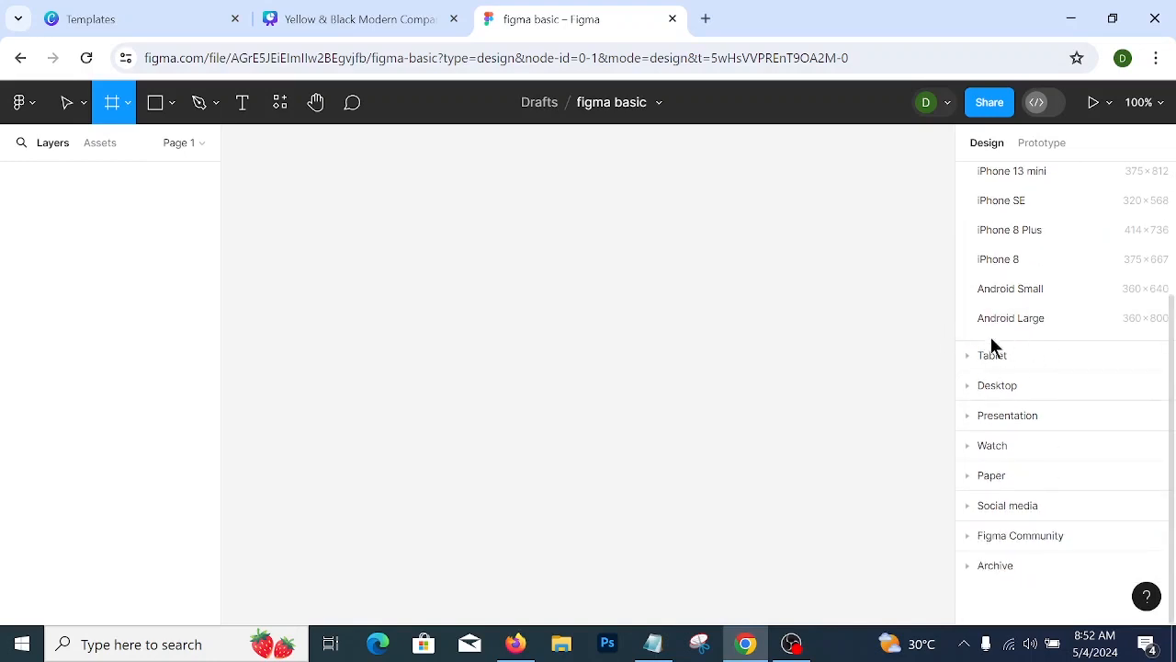
pyautogui.click(970, 388)
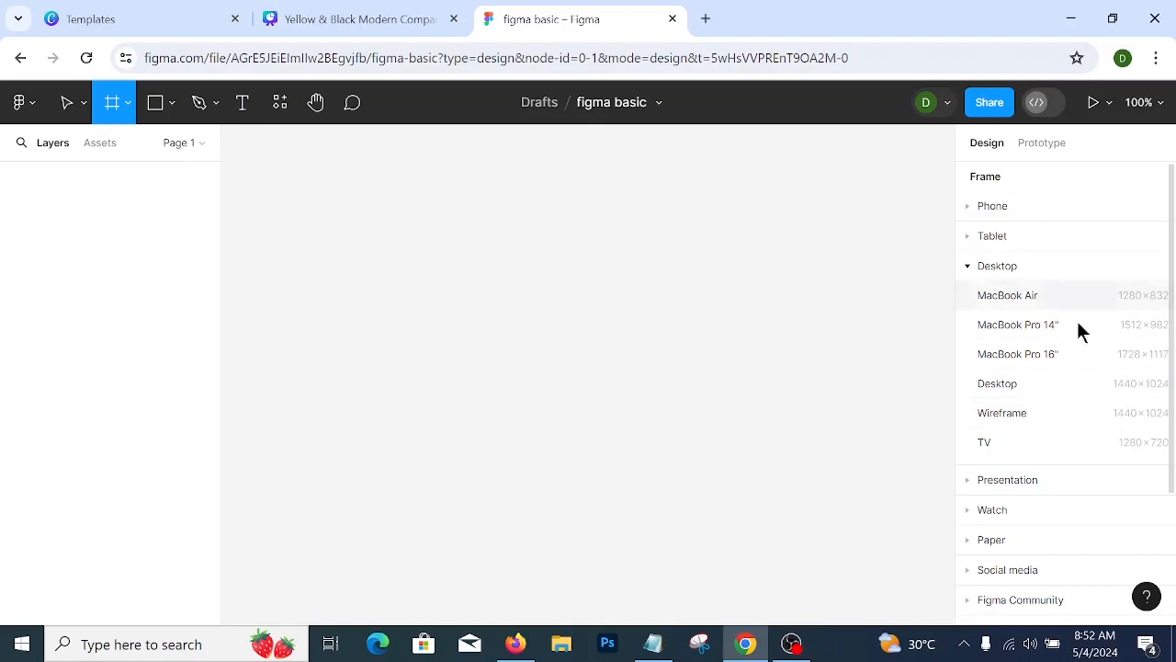
pyautogui.click(1031, 386)
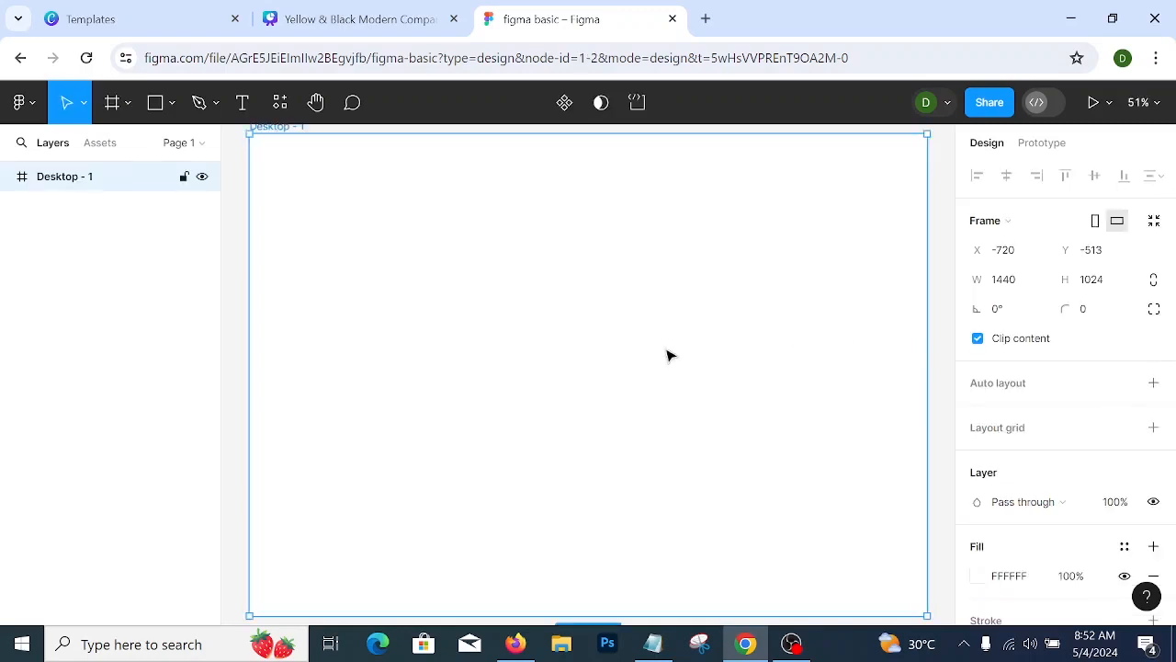
# - Add an iPhone 14 & 15 Pro frame and move it below the desktop frame, to about X -77, Y 666
pyautogui.scroll(-5, 854, 361)
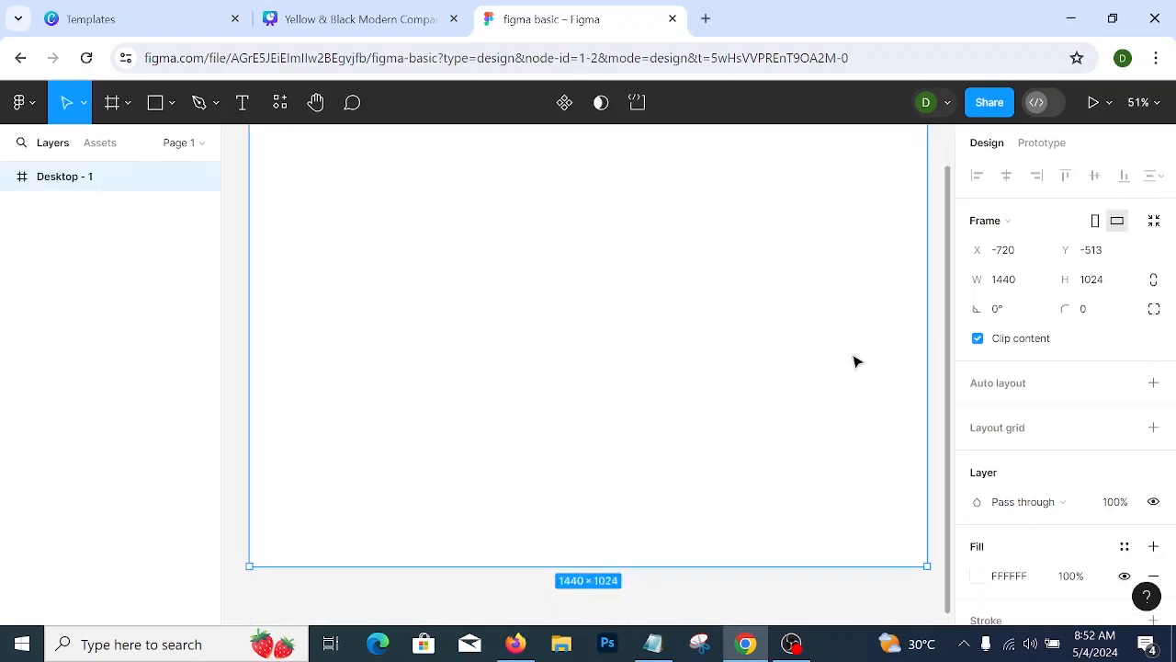
pyautogui.scroll(-6, 854, 361)
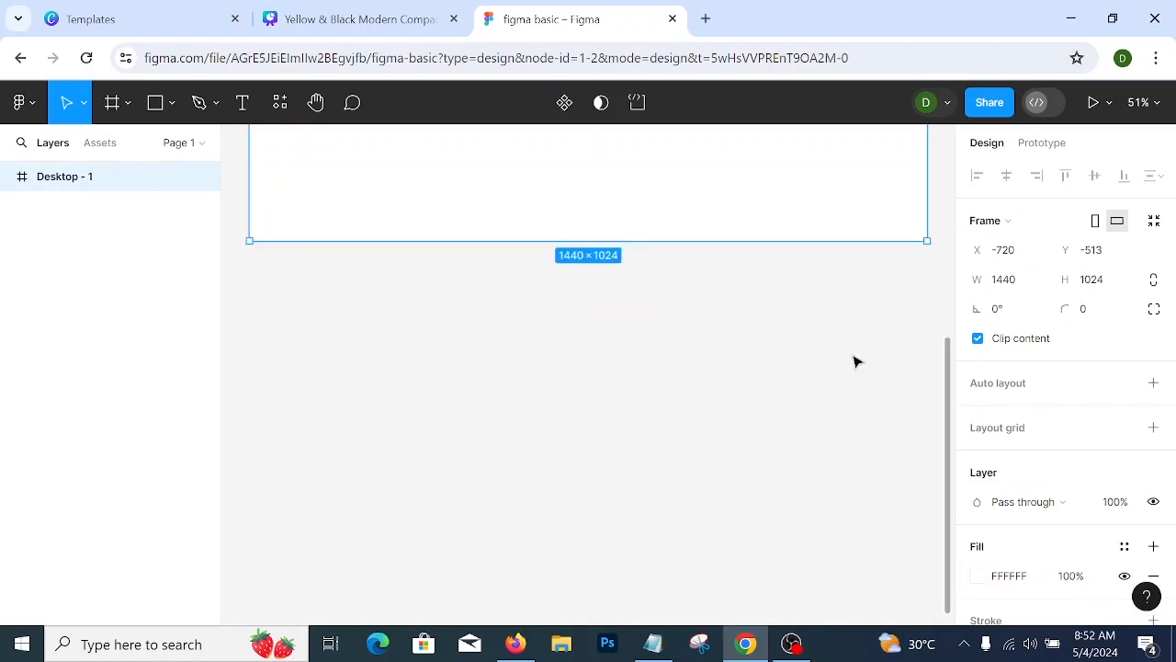
pyautogui.click(132, 112)
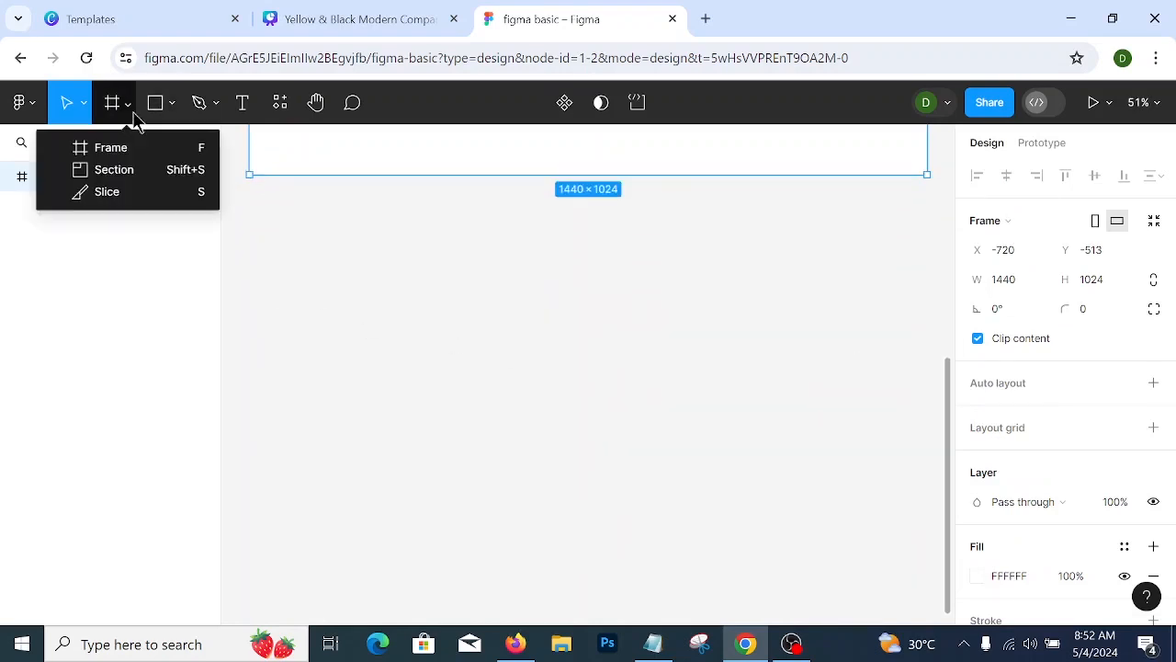
pyautogui.click(258, 256)
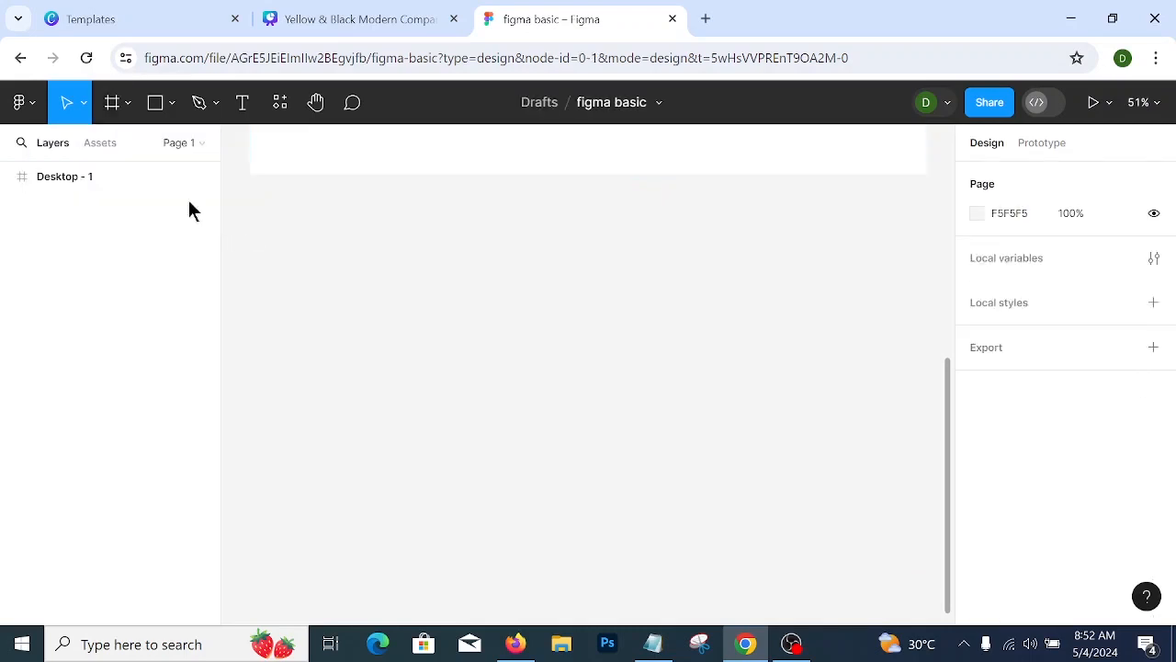
pyautogui.click(130, 109)
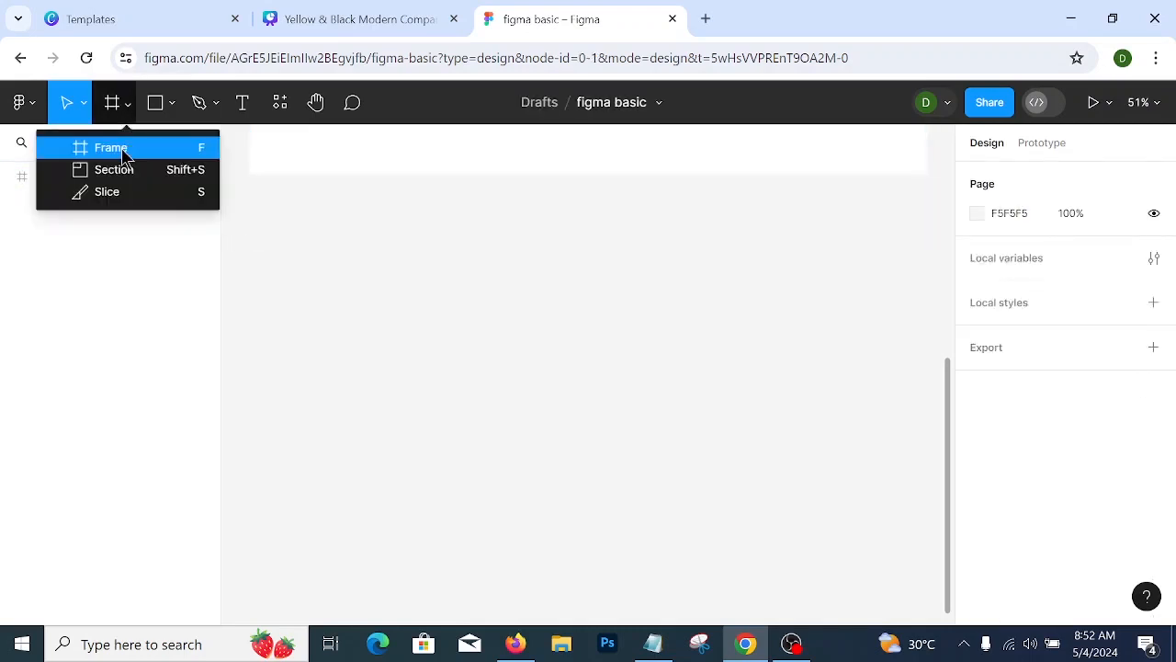
pyautogui.click(123, 151)
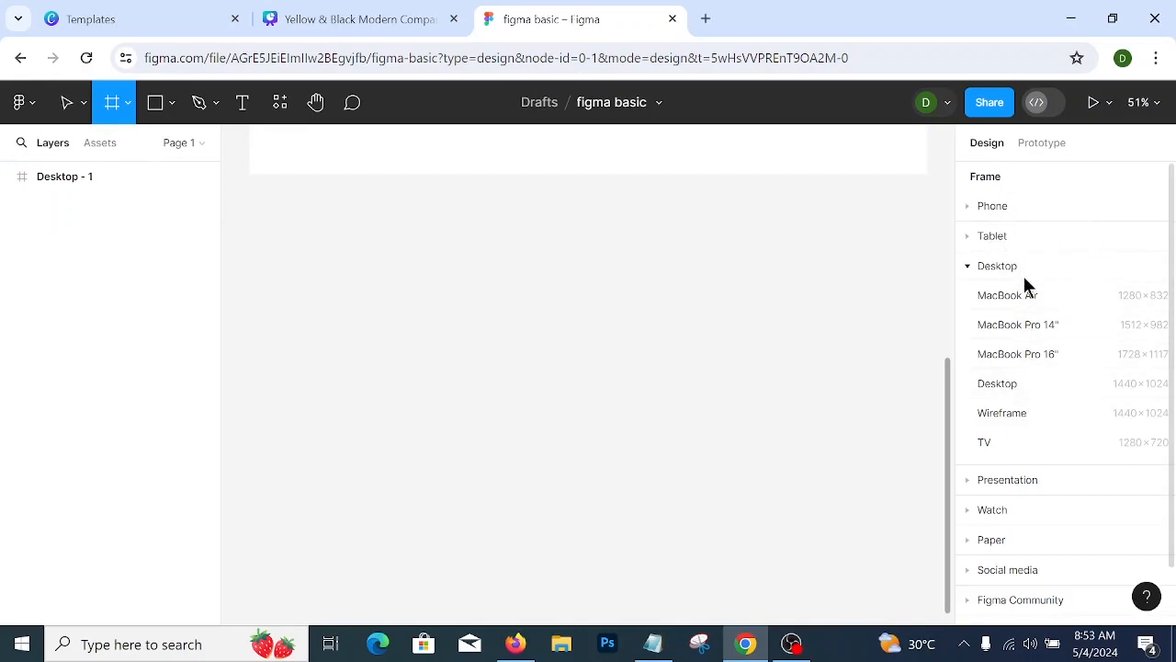
pyautogui.click(1033, 208)
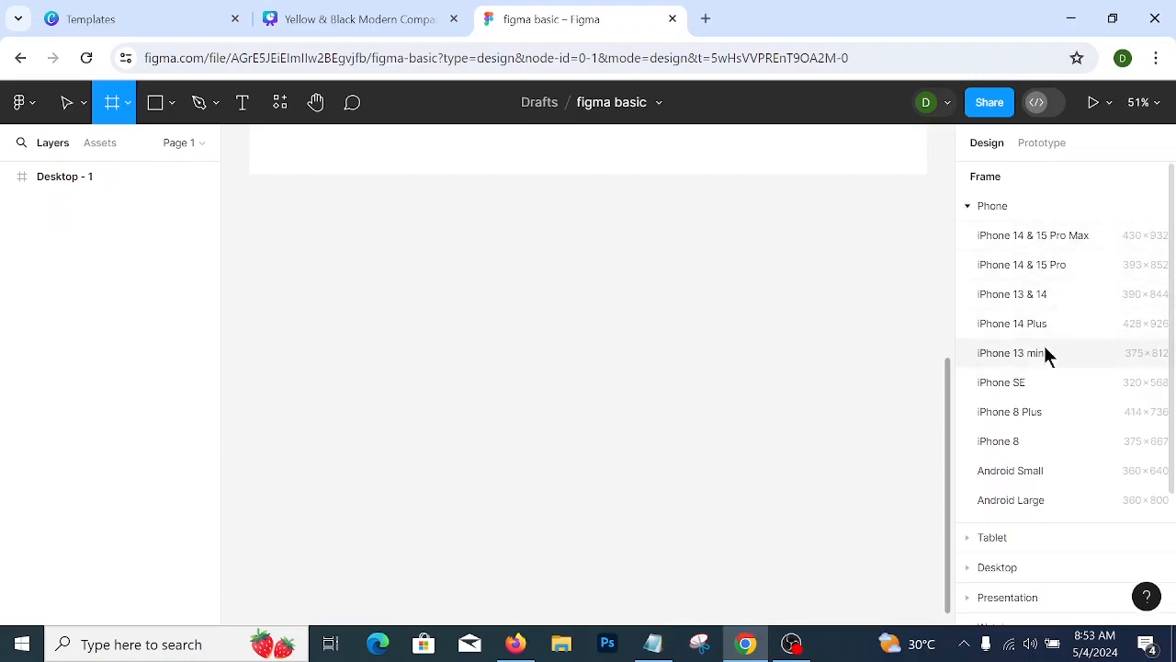
pyautogui.click(1059, 270)
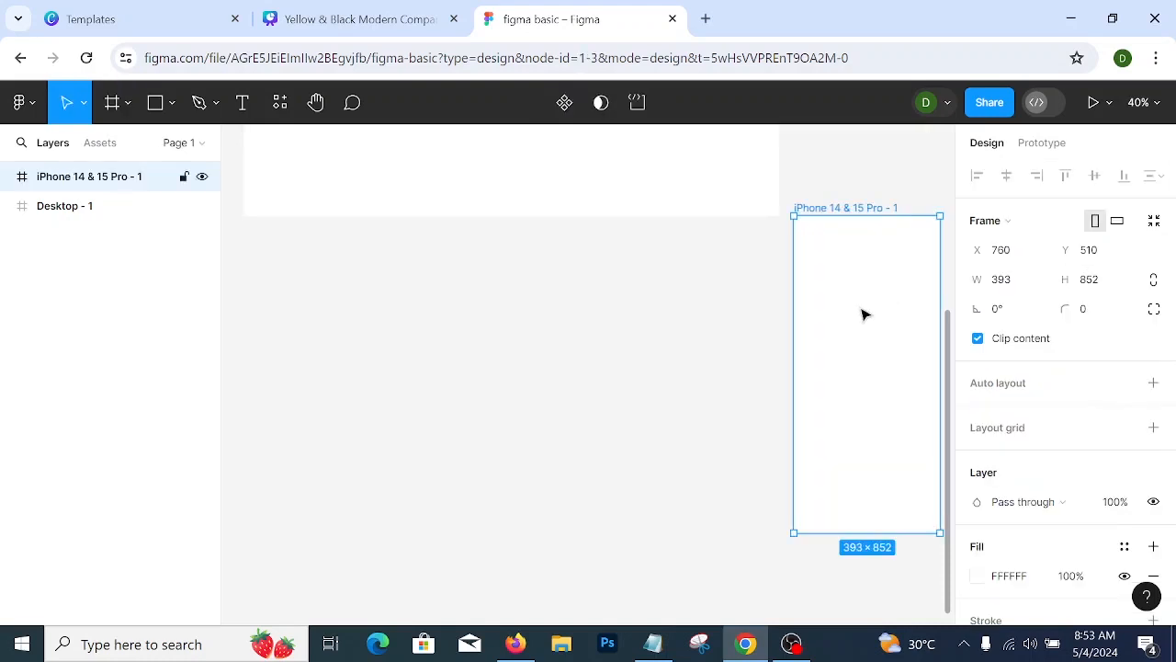
pyautogui.moveTo(861, 315); pyautogui.dragTo(551, 371)
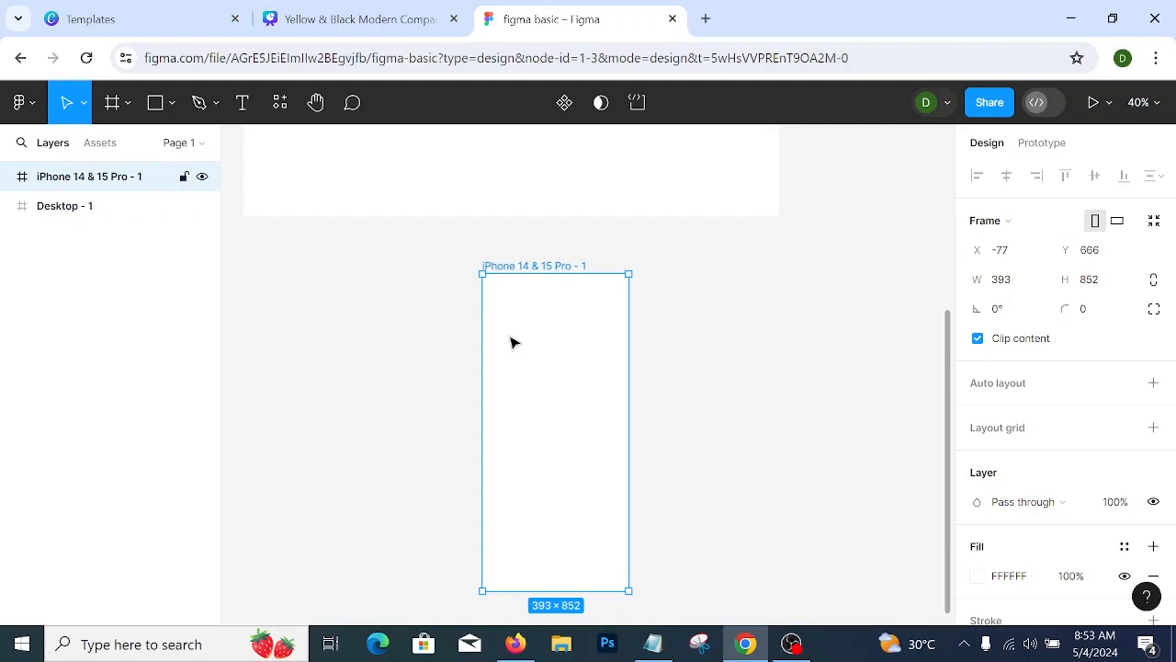
# - Delete the iPhone 14 & 15 Pro frame from the canvas
pyautogui.rightClick(513, 342)
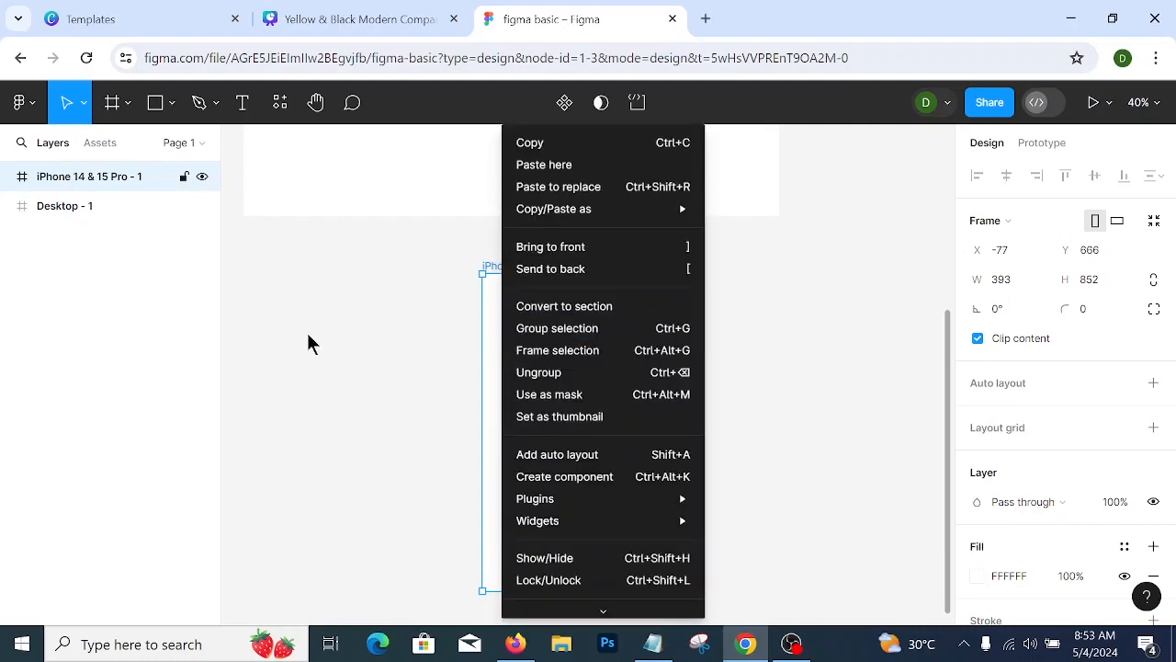
pyautogui.scroll(-1, 561, 478)
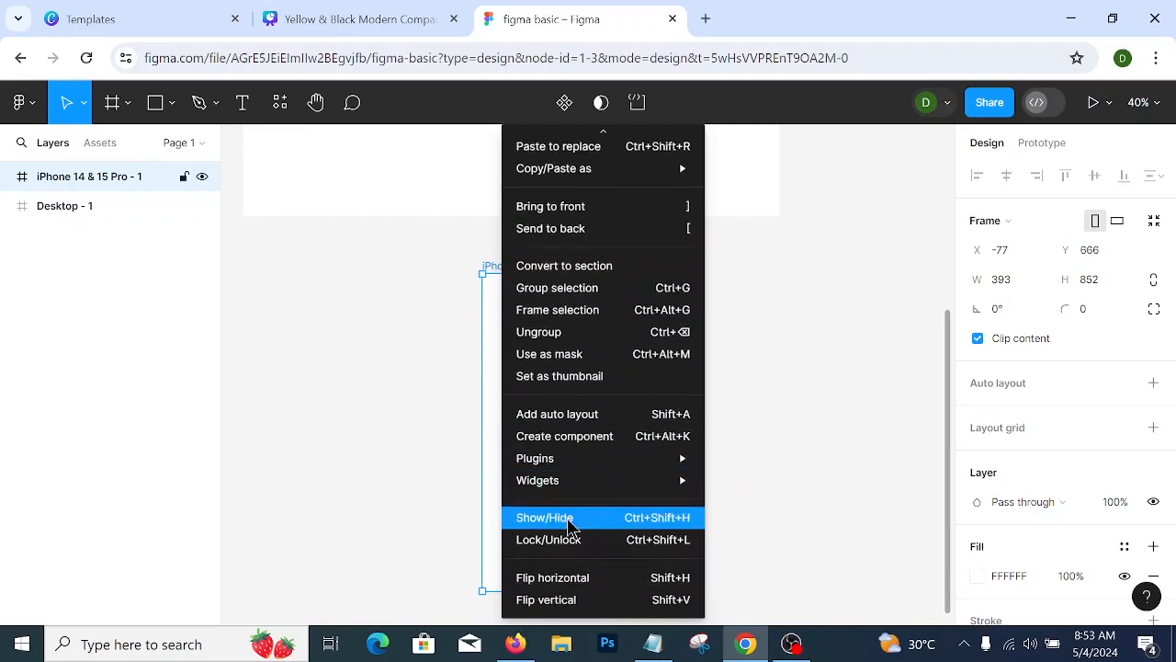
pyautogui.click(374, 496)
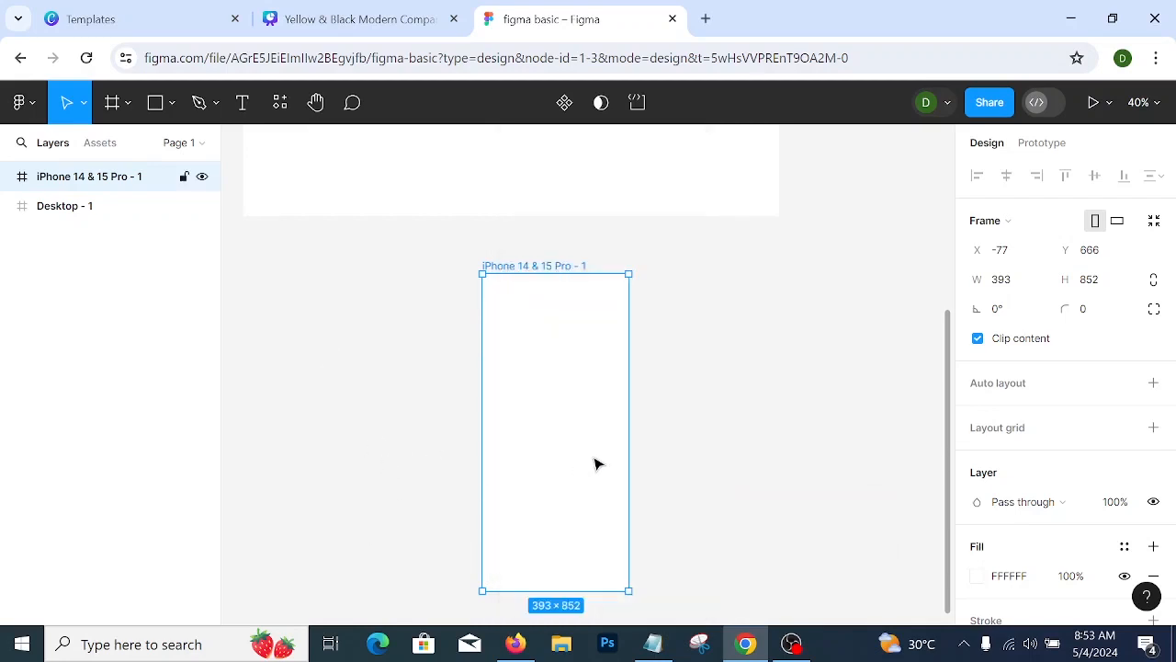
pyautogui.press('Delete')
# - Move the desktop frame to about X -503, Y -486 on the canvas
pyautogui.scroll(5, 594, 464)
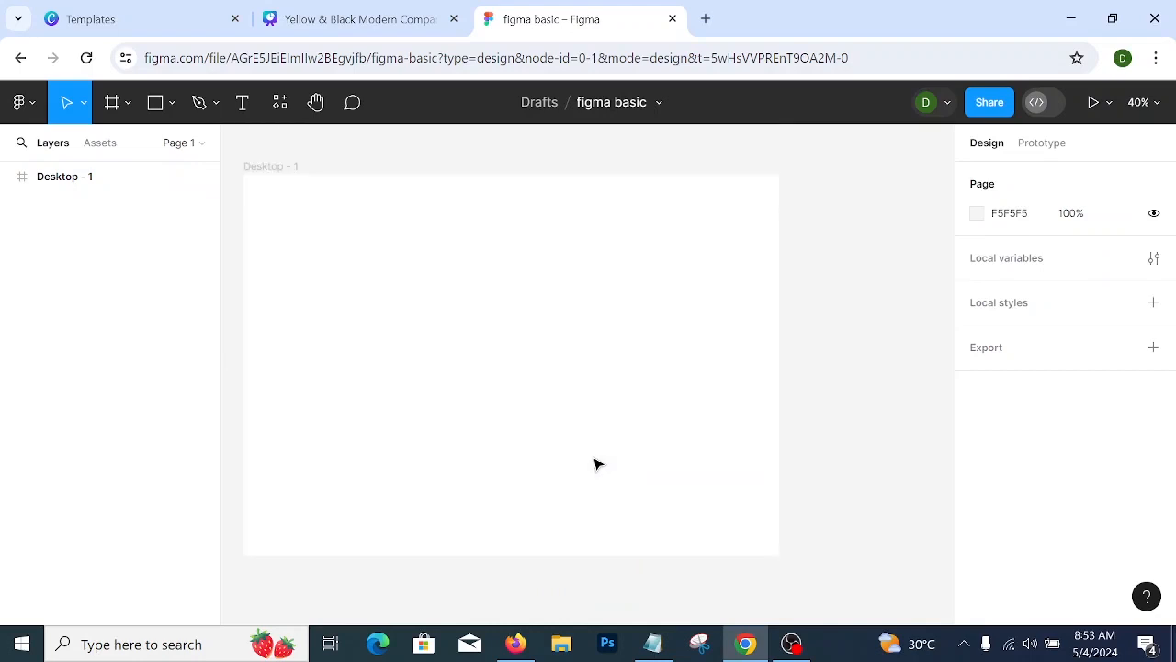
pyautogui.scroll(-1, 595, 464)
pyautogui.click(581, 450)
pyautogui.moveTo(580, 451); pyautogui.dragTo(664, 462)
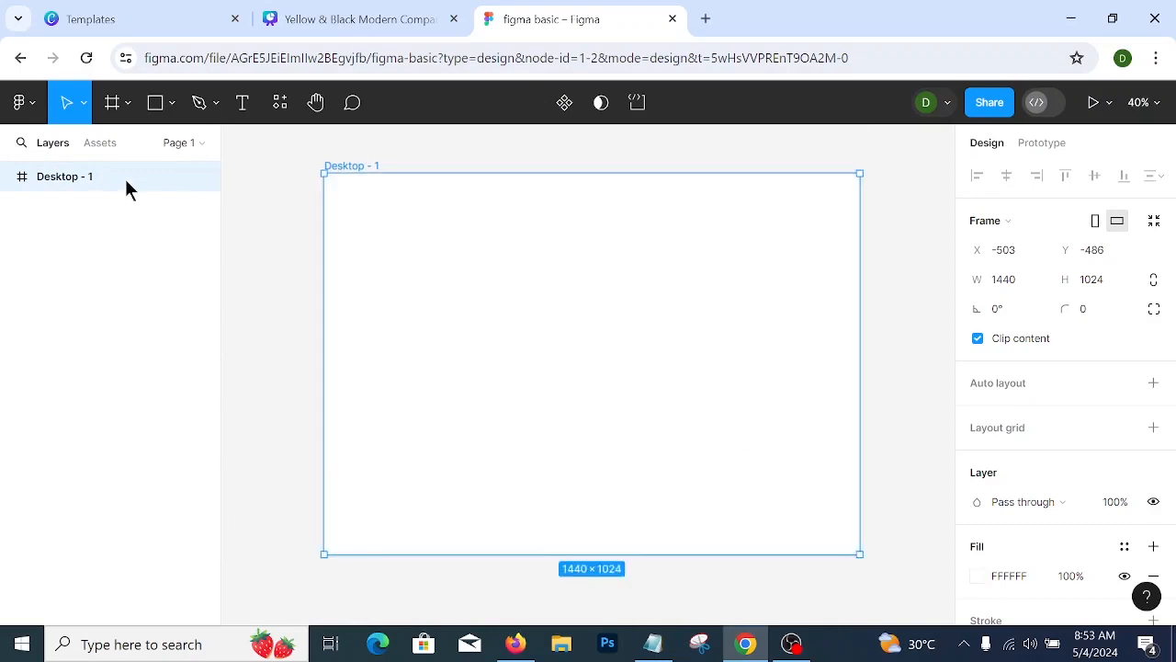
# - Hide the Desktop - 1 frame on the canvas
pyautogui.moveTo(126, 178)
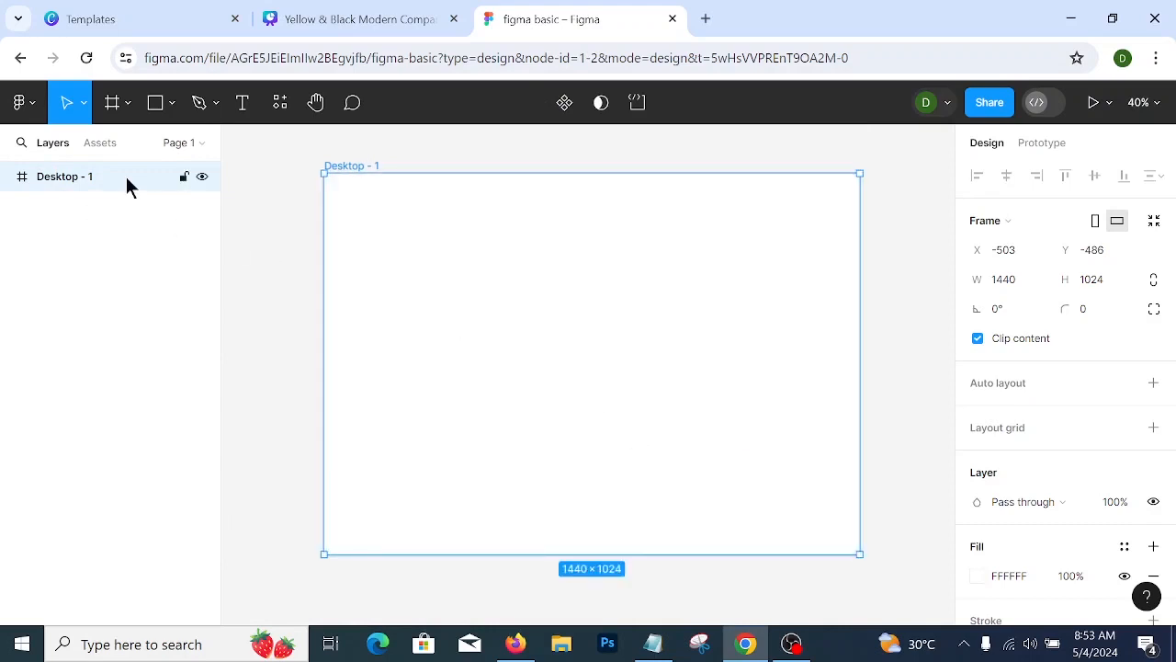
pyautogui.click(184, 180)
pyautogui.click(203, 179)
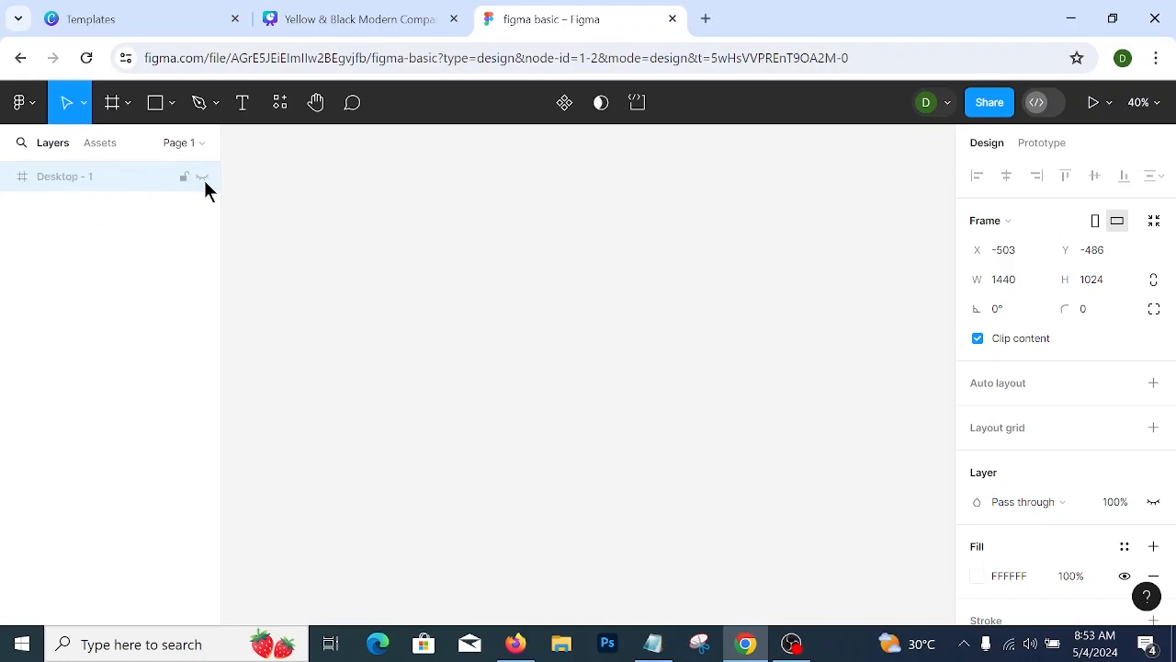
# - Make the hidden Desktop - 1 frame visible on the canvas again
pyautogui.click(203, 177)
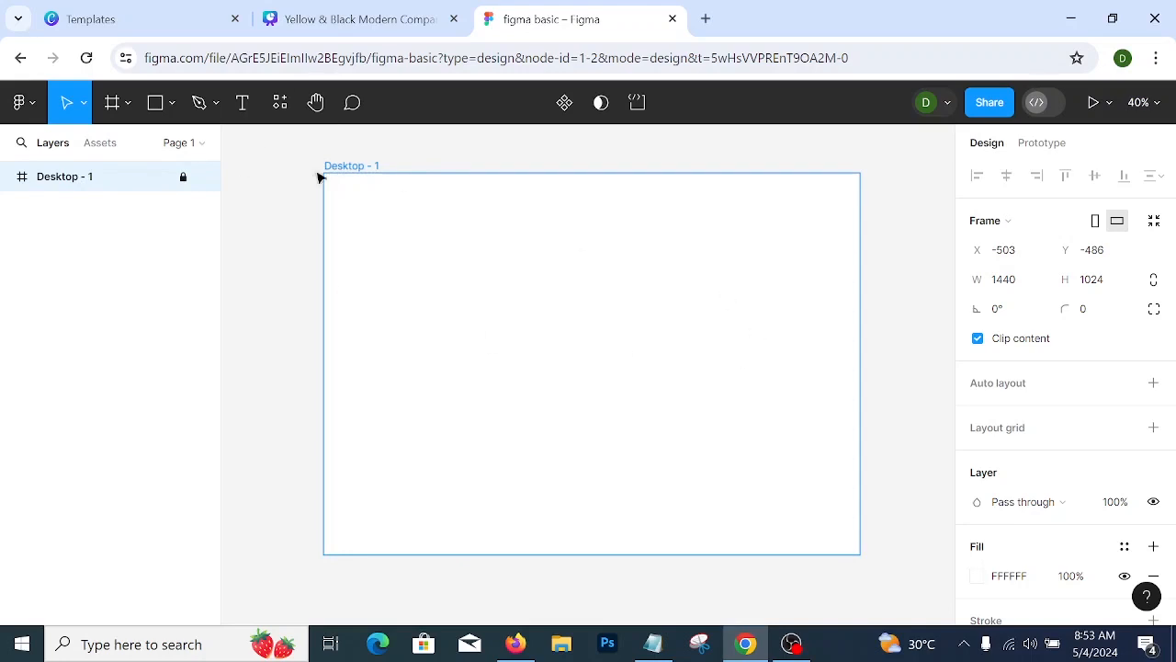
pyautogui.click(132, 104)
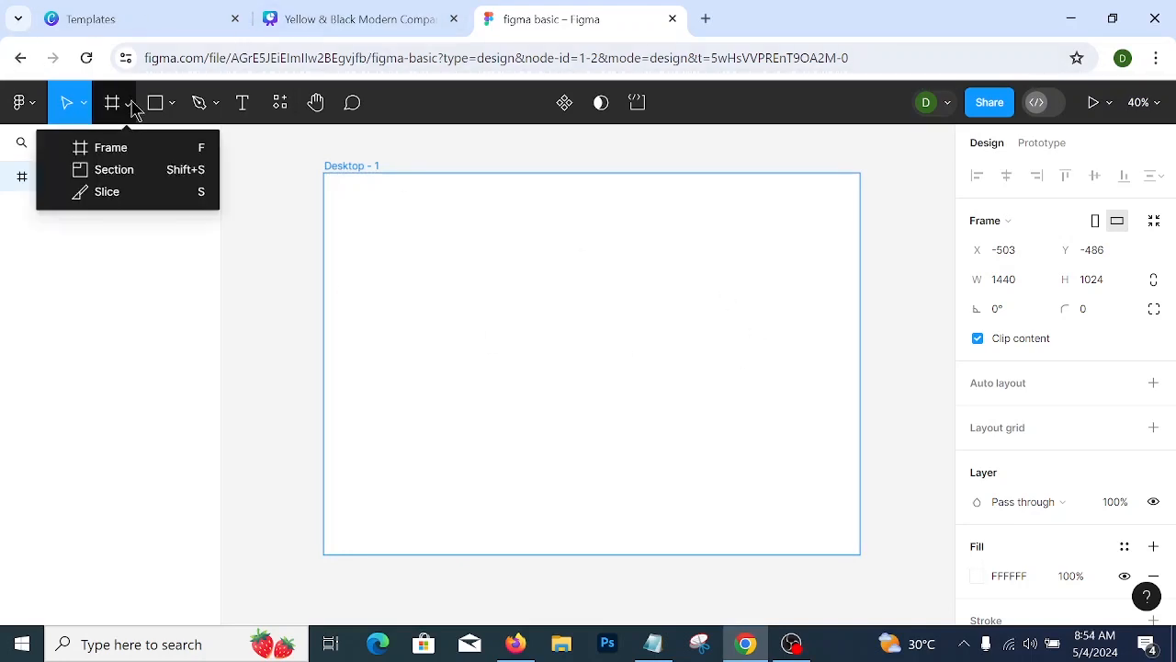
pyautogui.click(131, 104)
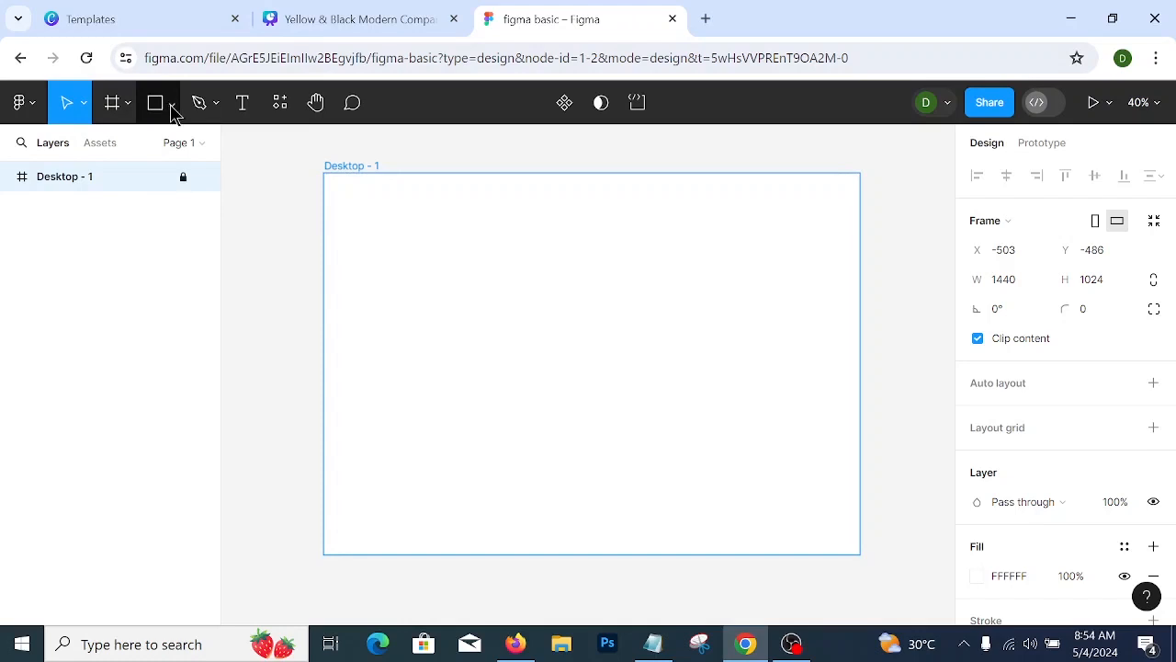
# - Draw a rectangle about 578 × 223 near the upper-left corner of the desktop frame
pyautogui.click(171, 109)
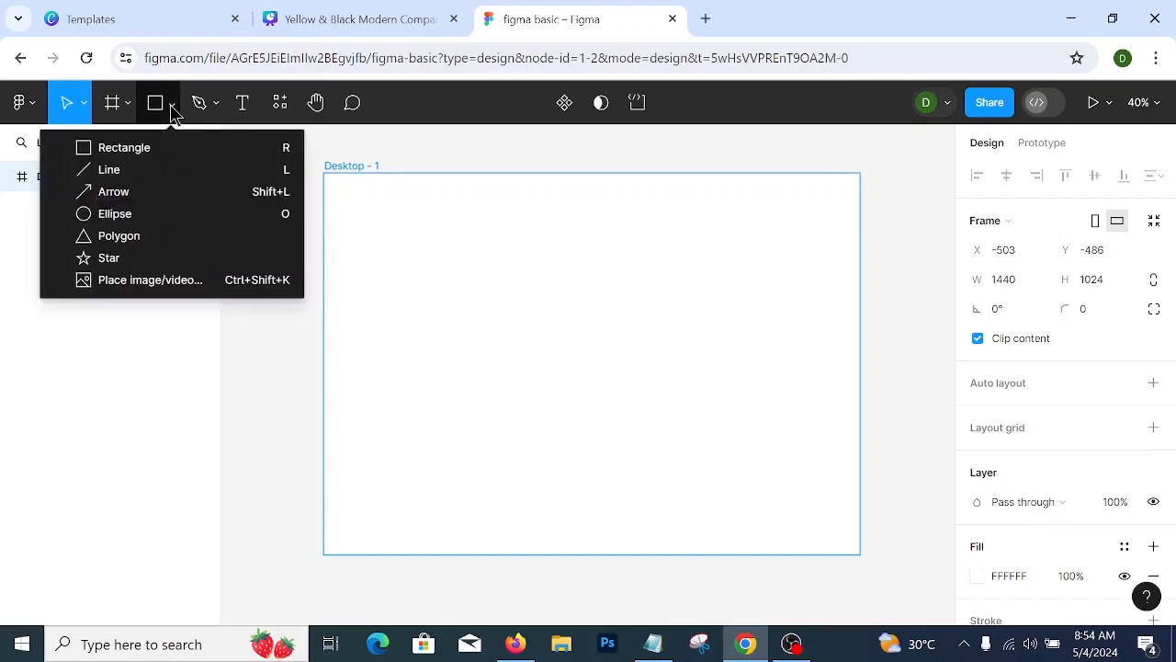
pyautogui.click(145, 151)
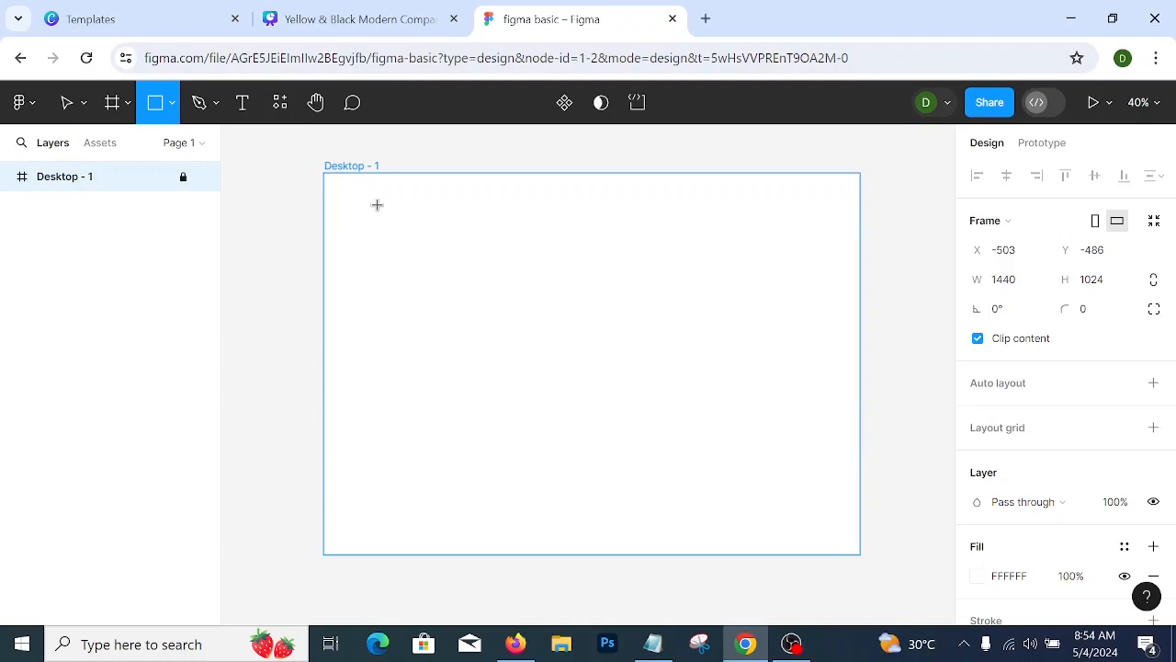
pyautogui.moveTo(377, 204); pyautogui.dragTo(591, 288)
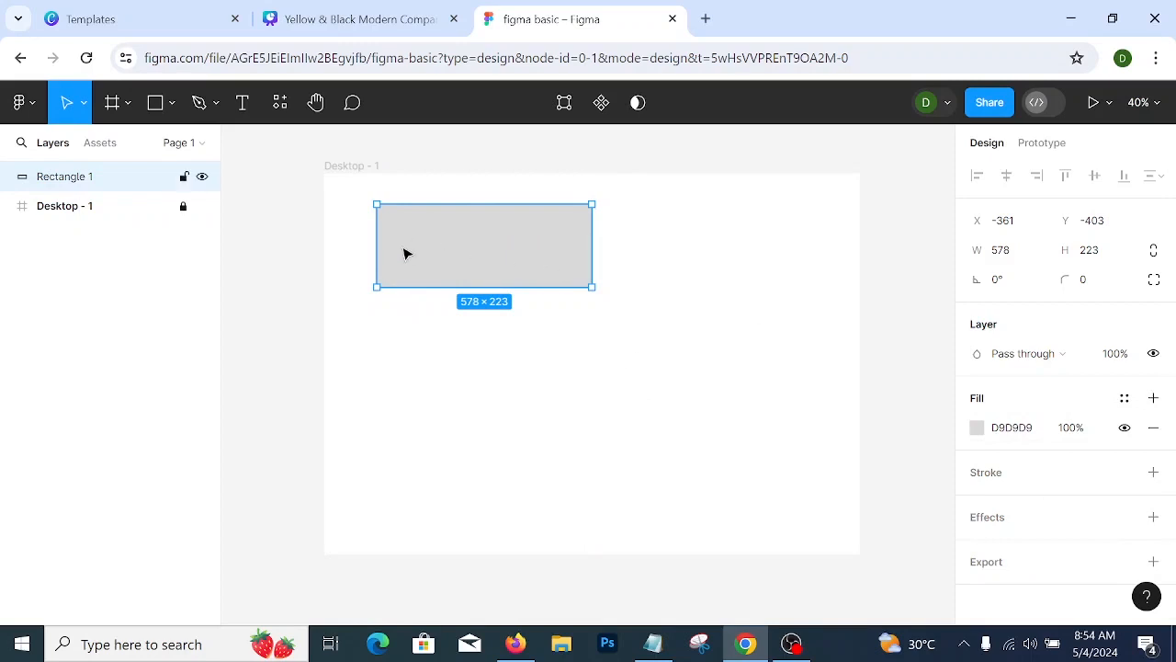
# - Change the rectangle's fill to a bright yellow, about FDCC1C
pyautogui.click(976, 428)
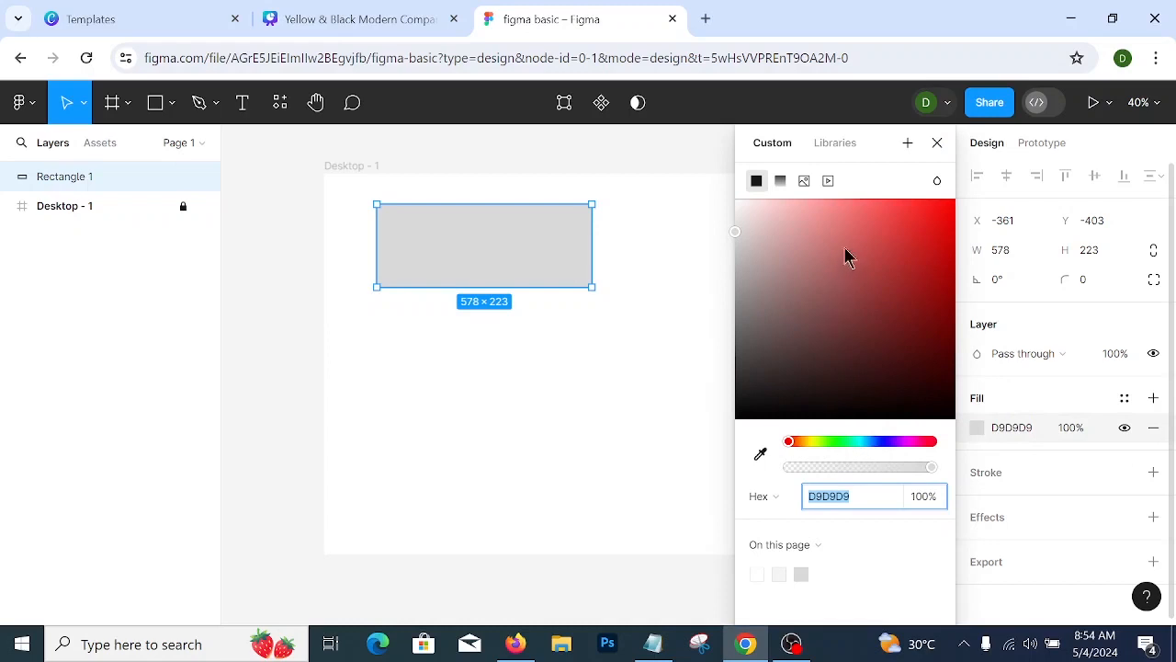
pyautogui.moveTo(863, 242); pyautogui.dragTo(930, 220)
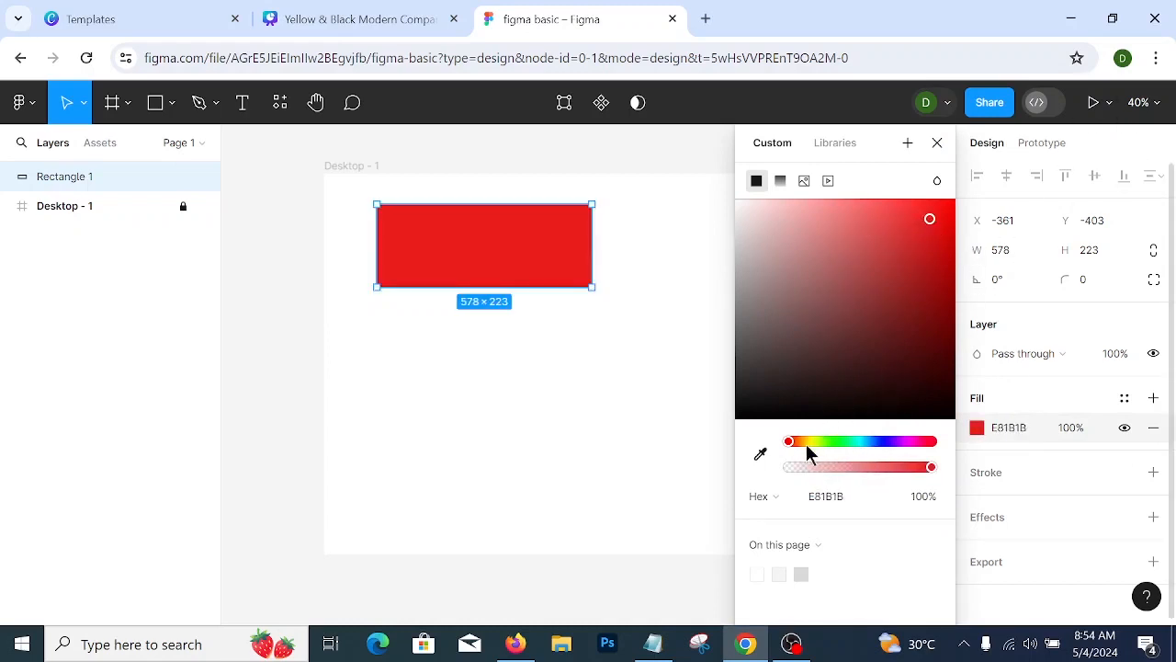
pyautogui.moveTo(789, 441); pyautogui.dragTo(806, 440)
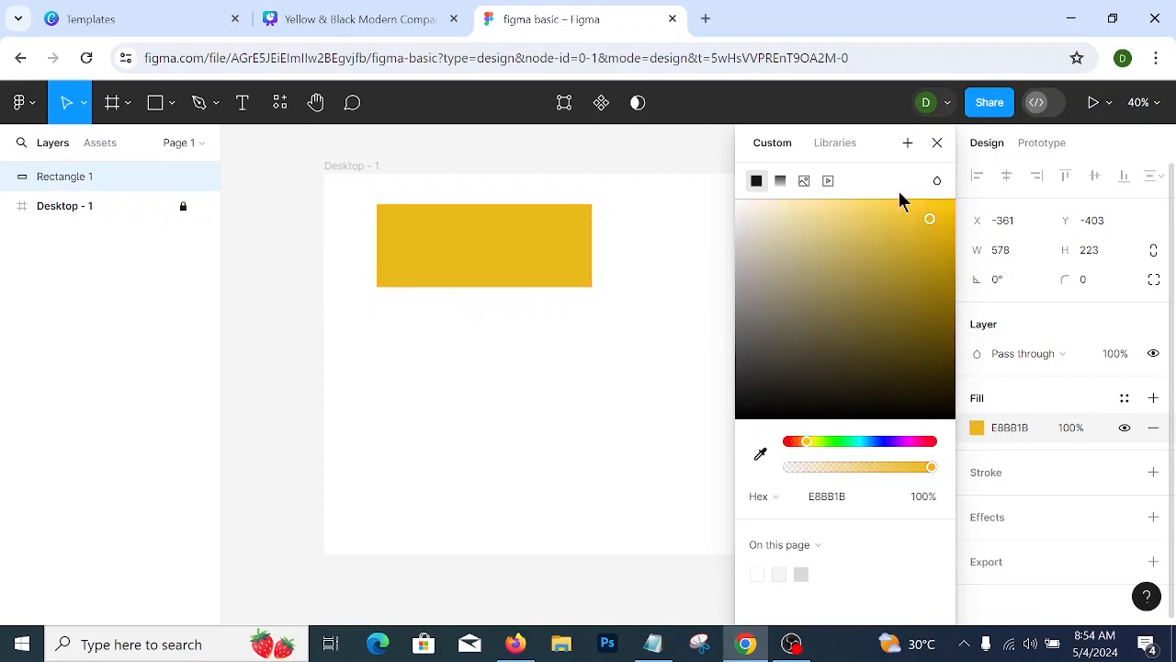
pyautogui.moveTo(898, 200); pyautogui.dragTo(871, 206)
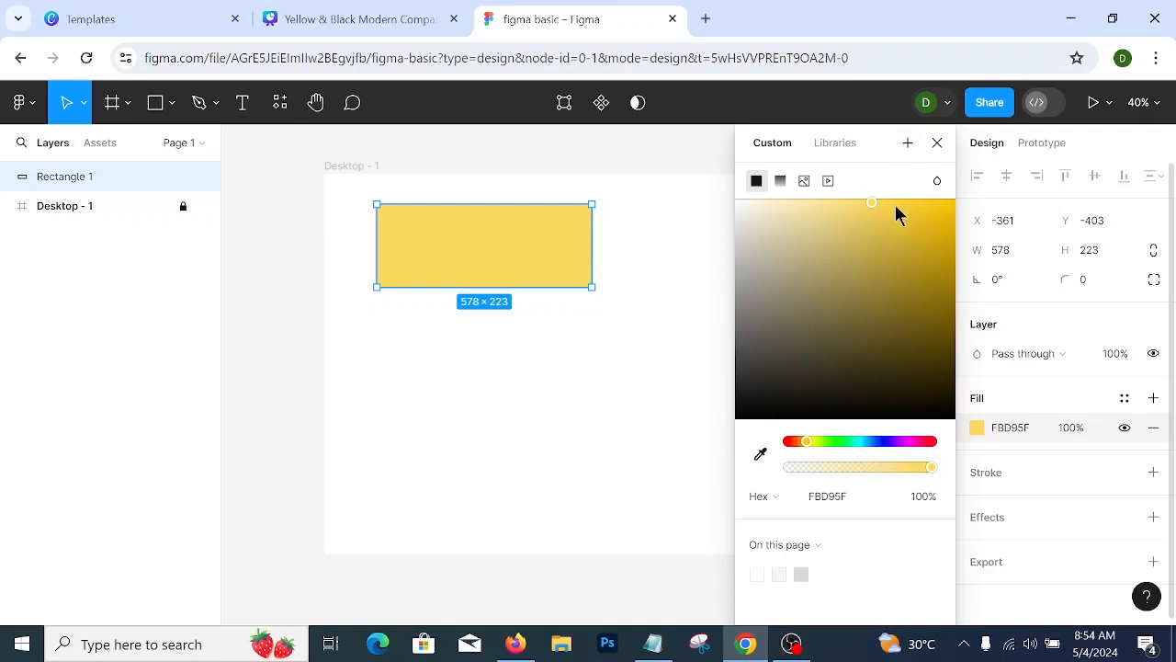
pyautogui.moveTo(873, 206); pyautogui.dragTo(931, 206)
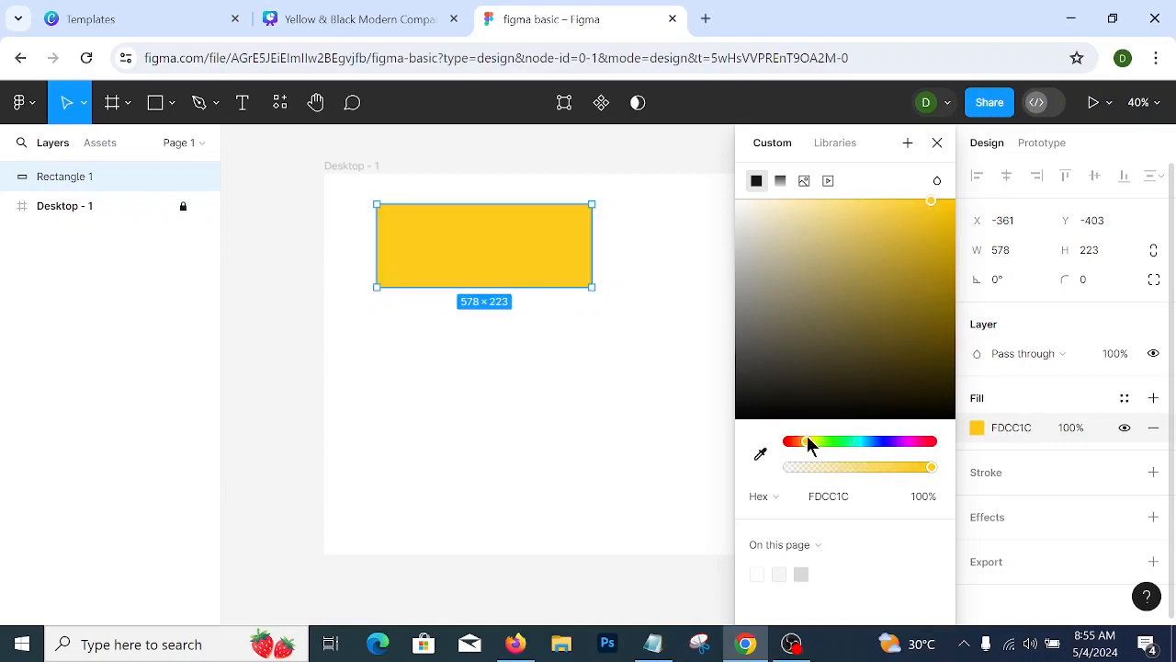
# - Try green 1CFD4D, blue 1C4DFD and pink FD1C88 as the rectangle's fill colour
pyautogui.moveTo(815, 439); pyautogui.dragTo(842, 440)
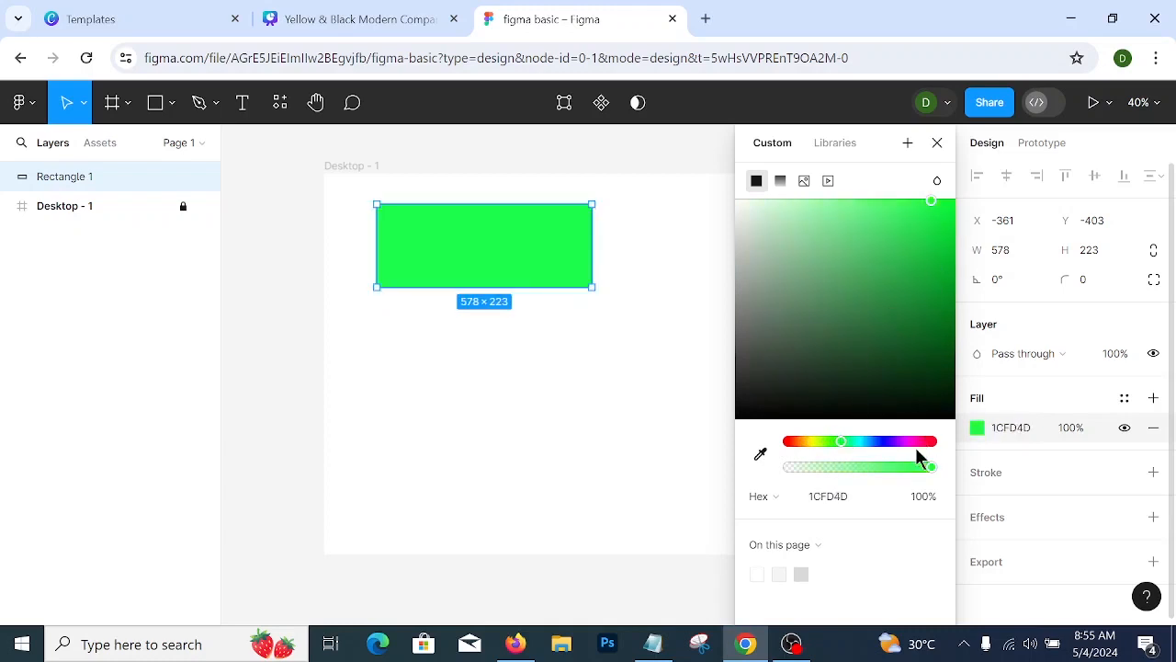
pyautogui.moveTo(845, 440); pyautogui.dragTo(878, 441)
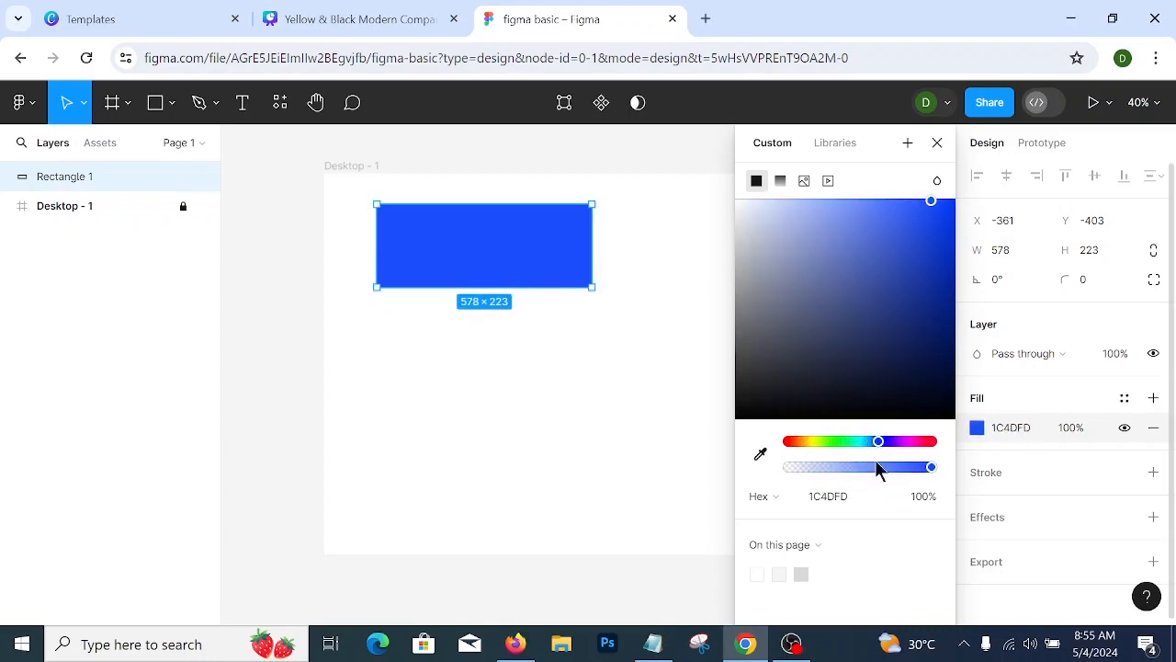
pyautogui.moveTo(879, 441); pyautogui.dragTo(917, 442)
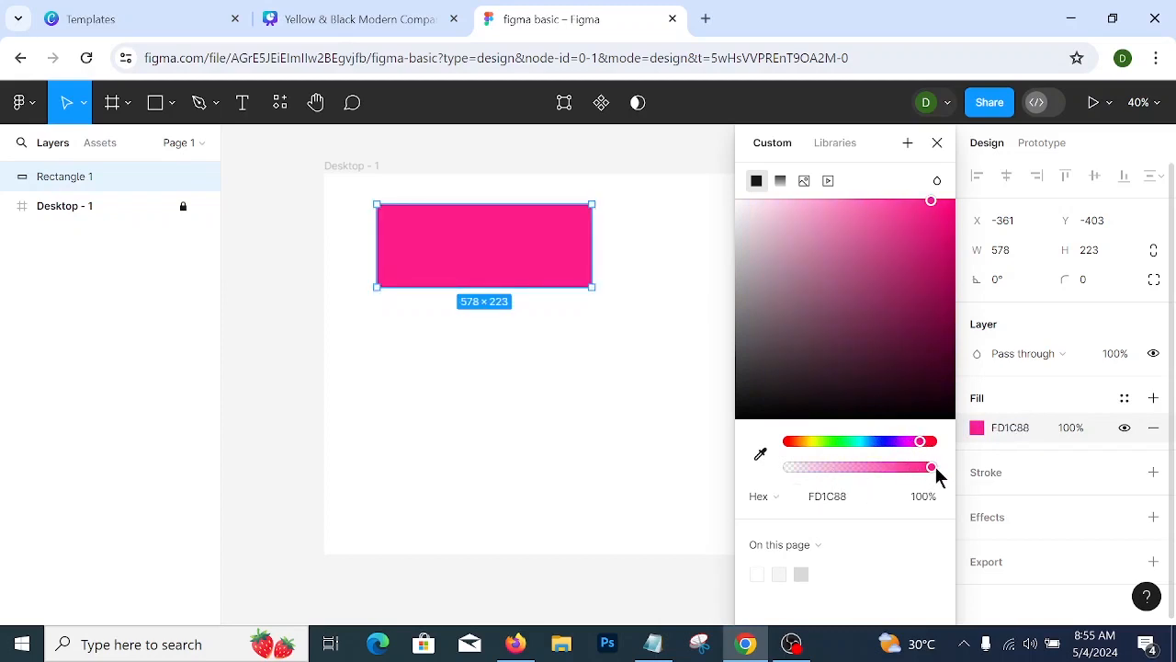
pyautogui.moveTo(931, 466); pyautogui.dragTo(961, 488)
# - Set the rectangle's fill to green 1CFD25 and move the rectangle to about X 138, Y -440
pyautogui.click(835, 441)
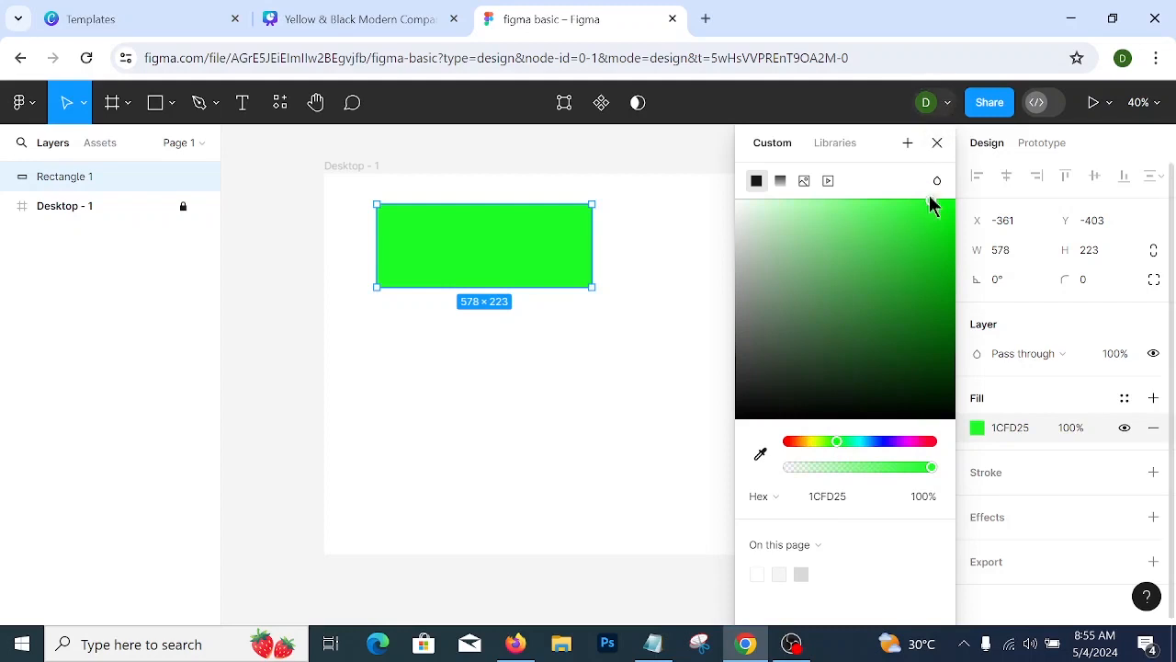
pyautogui.click(936, 144)
pyautogui.moveTo(451, 284); pyautogui.dragTo(634, 255)
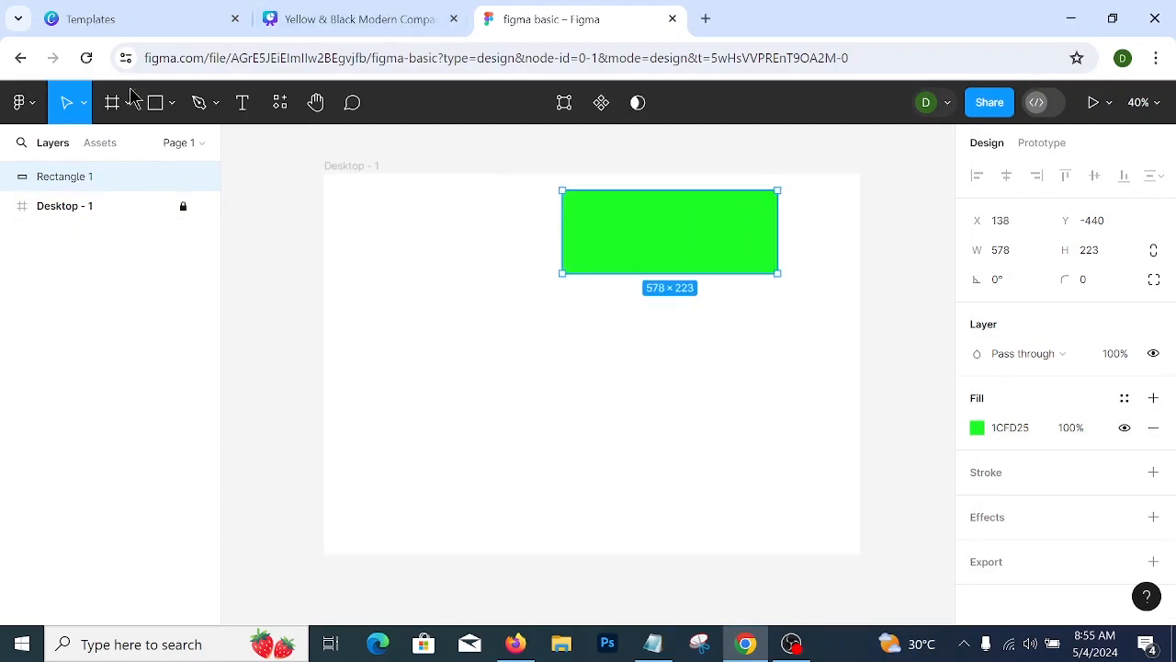
# - Draw a near-horizontal line below the green rectangle and extend its left end to a length of about 847
pyautogui.click(172, 105)
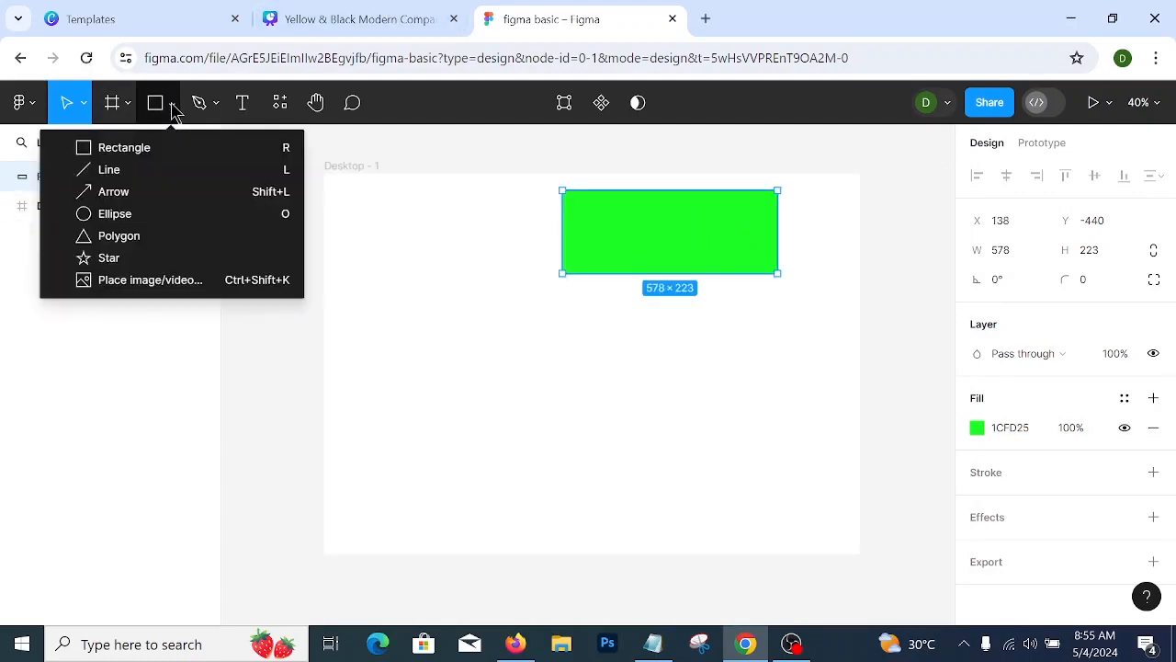
pyautogui.click(189, 174)
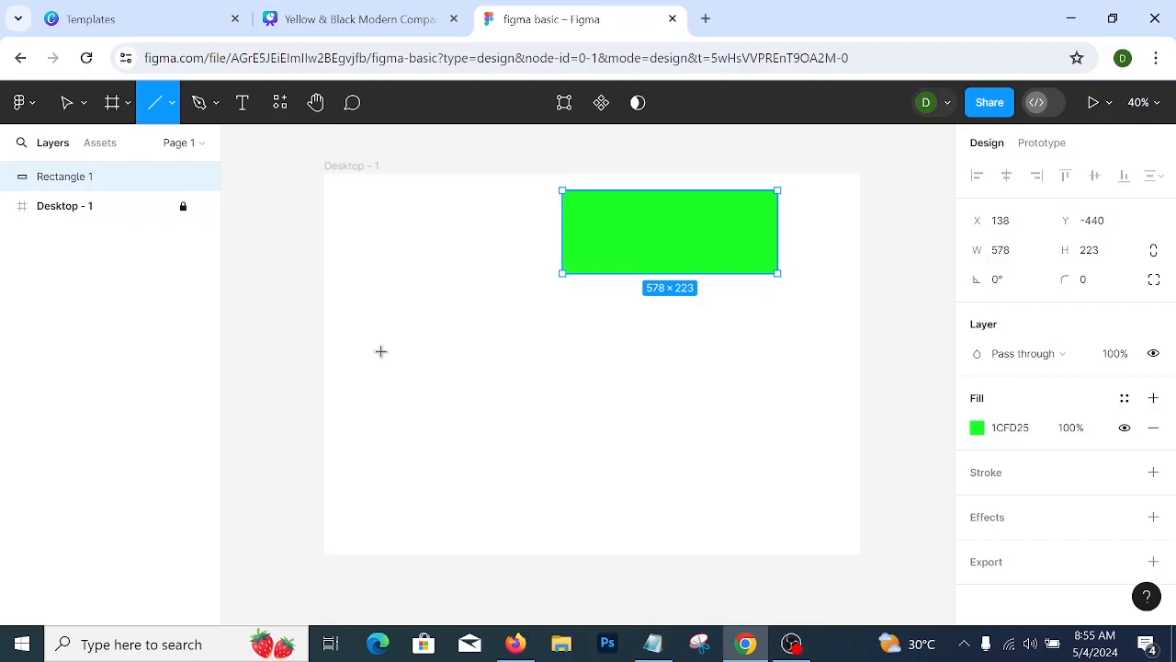
pyautogui.moveTo(380, 351); pyautogui.dragTo(679, 352)
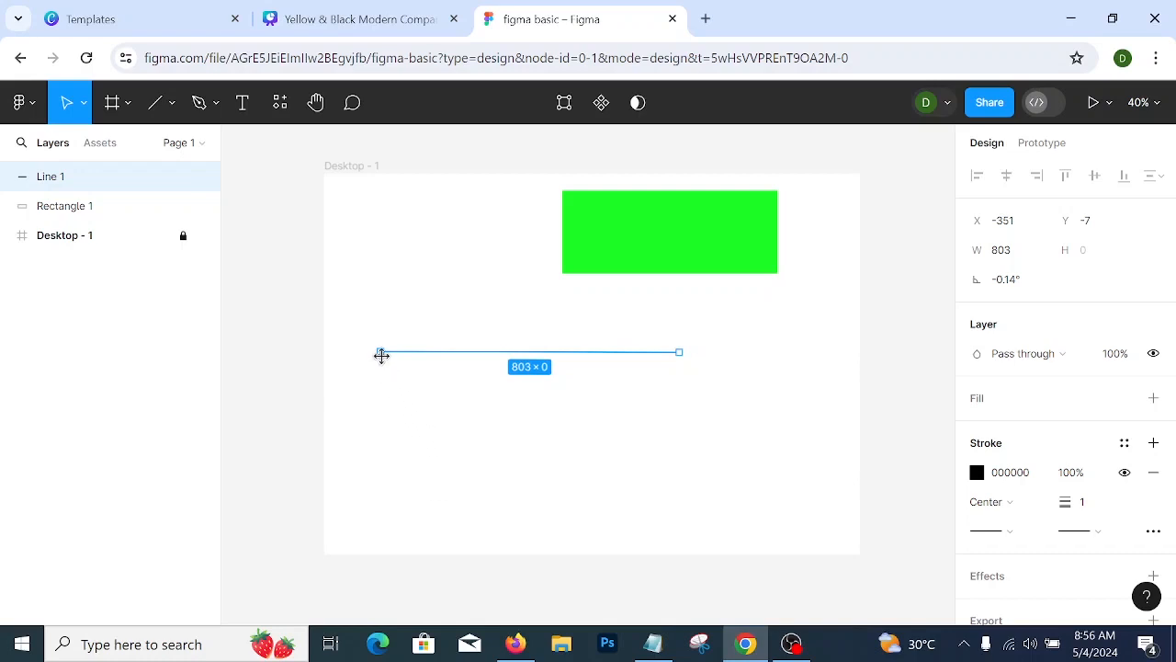
pyautogui.moveTo(381, 351)
pyautogui.mouseDown()
pyautogui.moveTo(376, 392)
pyautogui.moveTo(364, 347)
pyautogui.moveTo(364, 394)
pyautogui.moveTo(364, 357)
pyautogui.mouseUp()
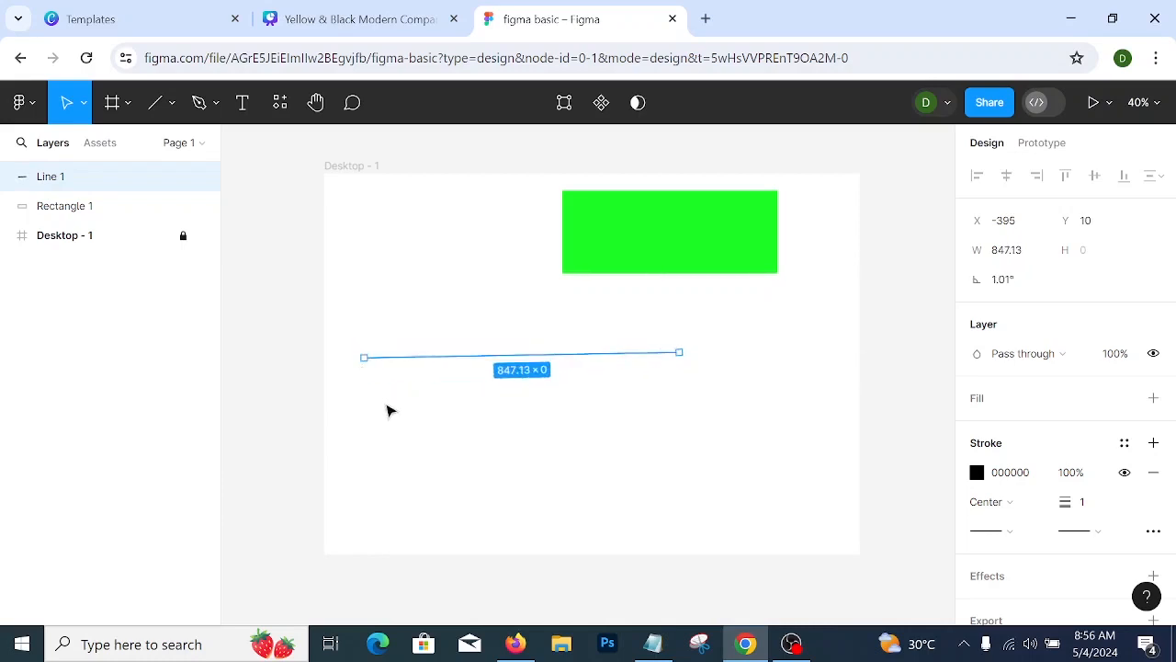
pyautogui.click(462, 312)
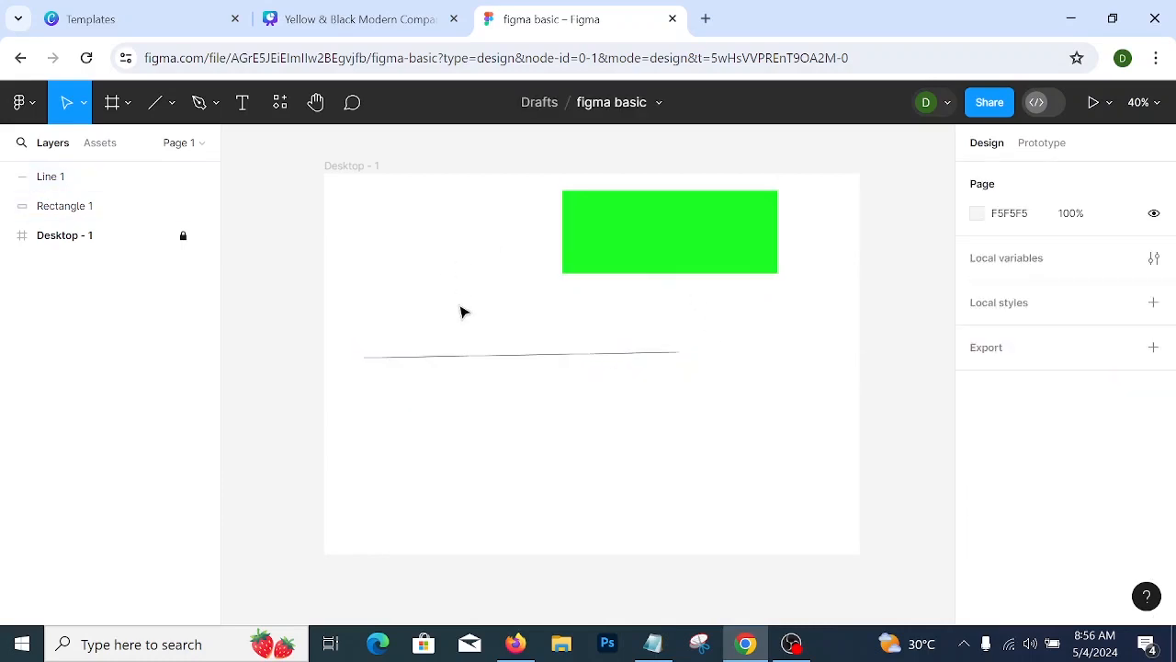
# - Draw a vertical line about 417 long downward from the left end of the existing line
pyautogui.click(171, 104)
pyautogui.click(172, 175)
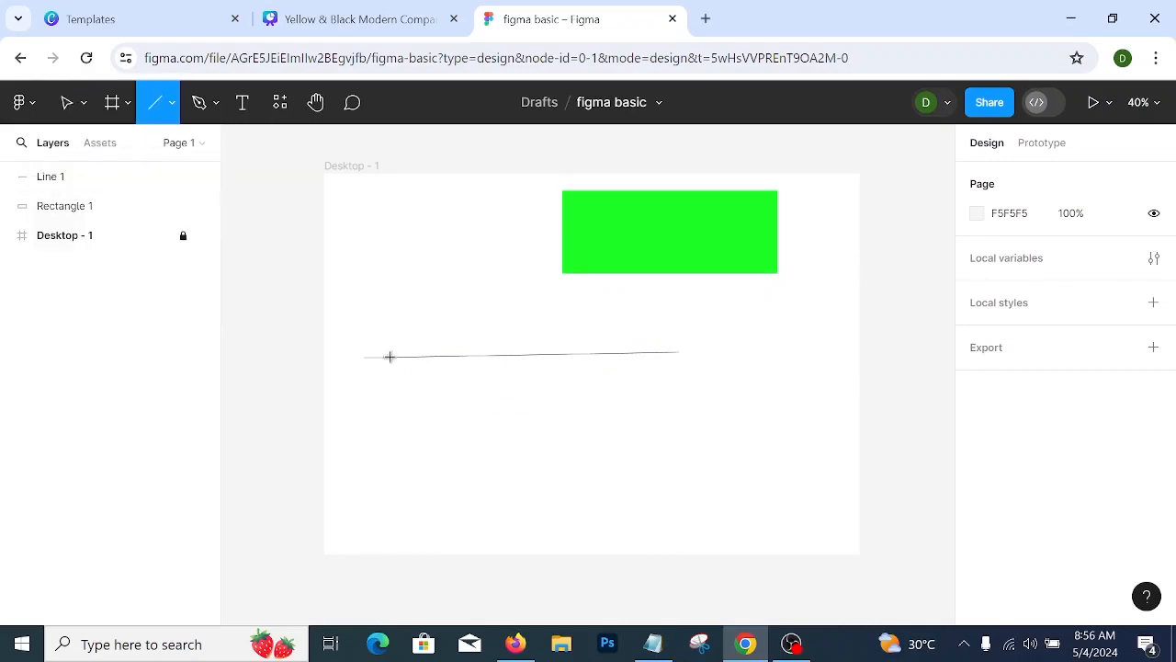
pyautogui.moveTo(363, 356); pyautogui.dragTo(365, 513)
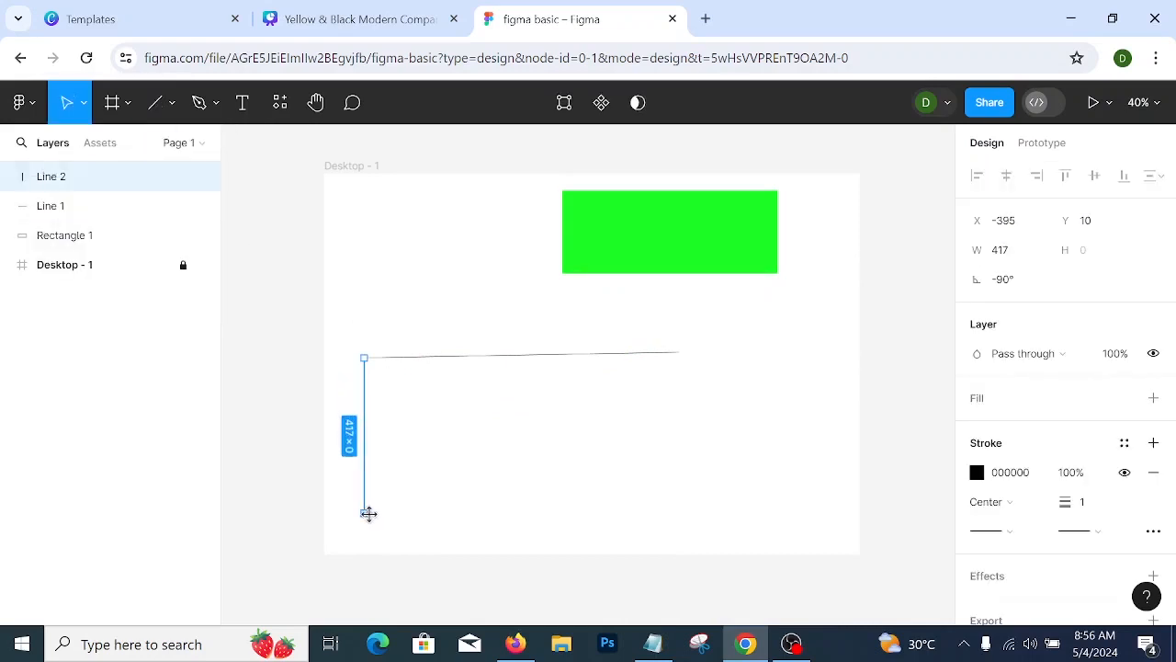
# - Draw a near-horizontal line about 822 long to the right from the vertical line's lower end
pyautogui.click(172, 105)
pyautogui.click(165, 173)
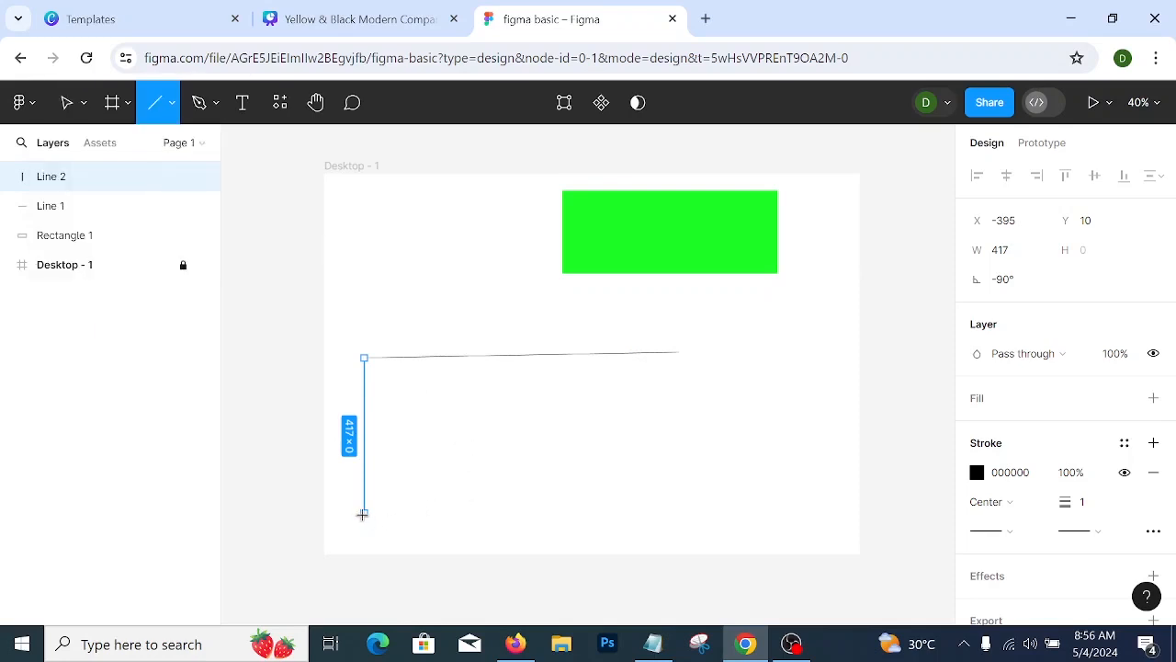
pyautogui.moveTo(363, 511); pyautogui.dragTo(670, 518)
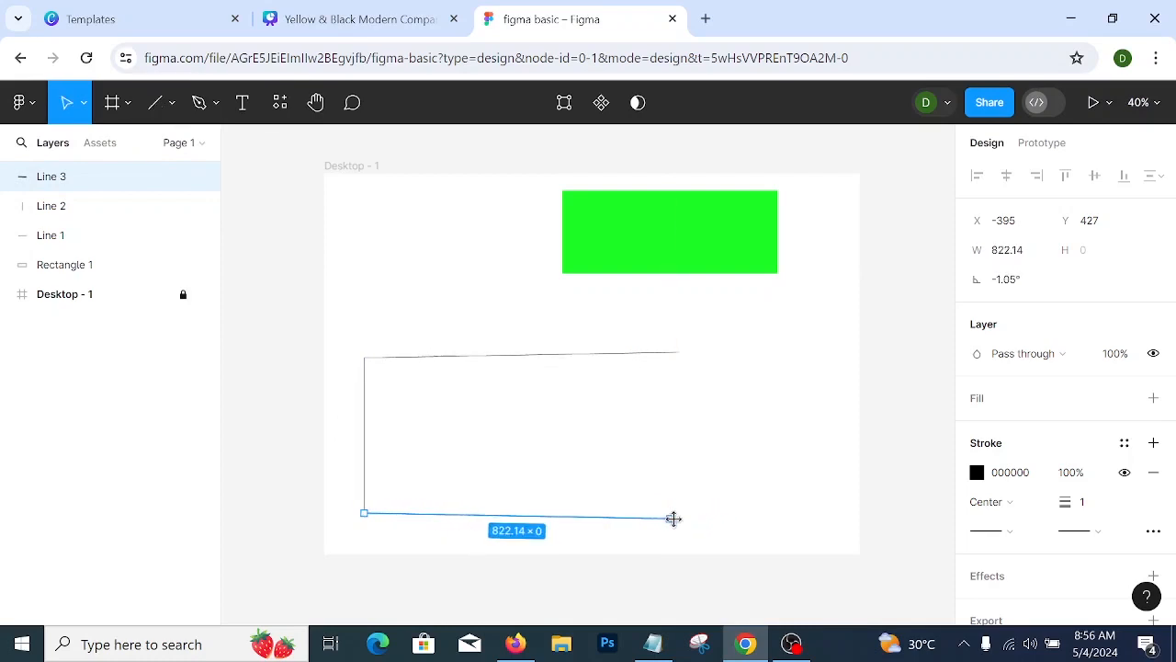
# - Draw a vertical line about 447 long down from the upper line's right end to complete the box outline
pyautogui.click(174, 106)
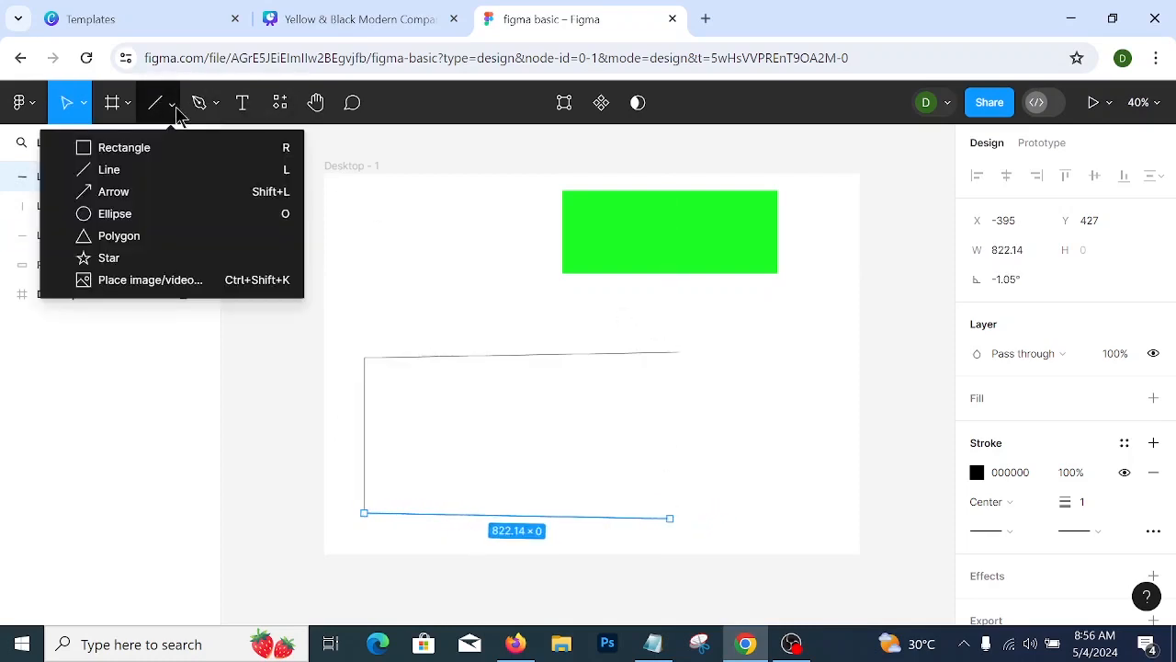
pyautogui.click(183, 178)
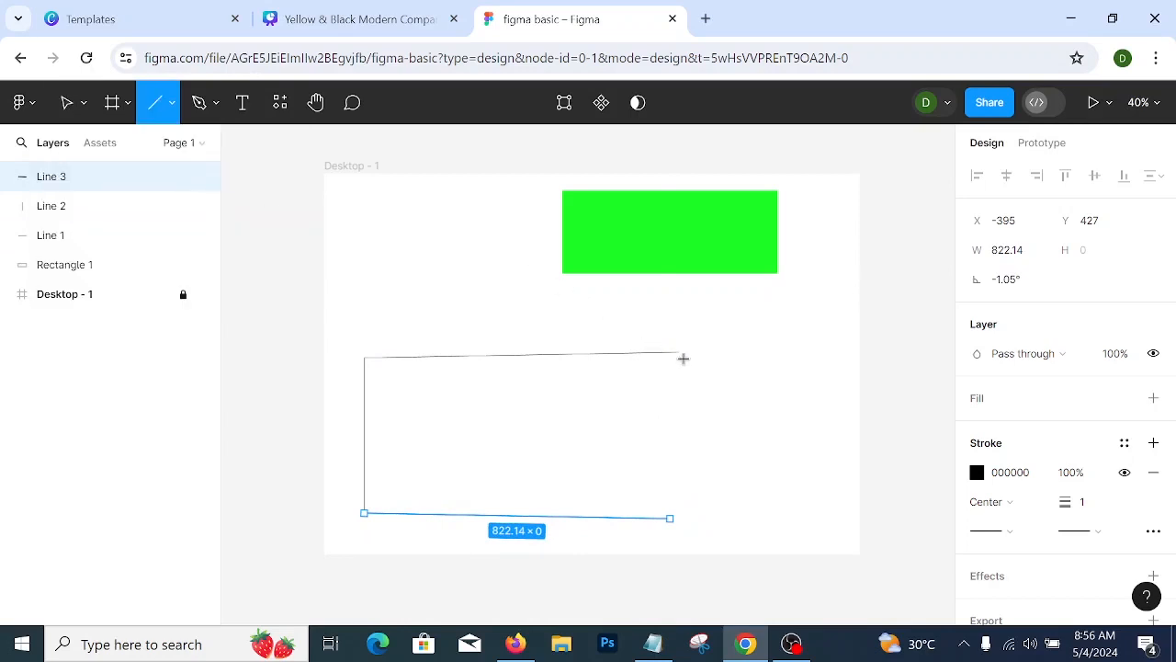
pyautogui.moveTo(683, 350); pyautogui.dragTo(678, 519)
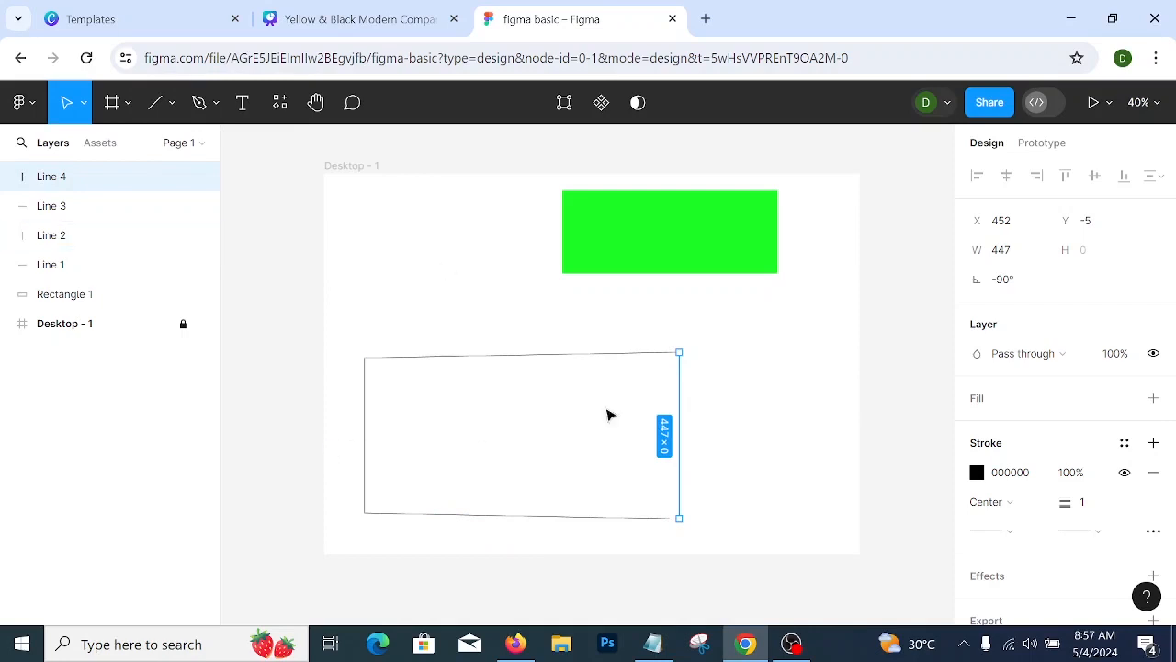
# - Move the Desktop - 1 frame to the top of the layer order, above Line 4
pyautogui.click(48, 328)
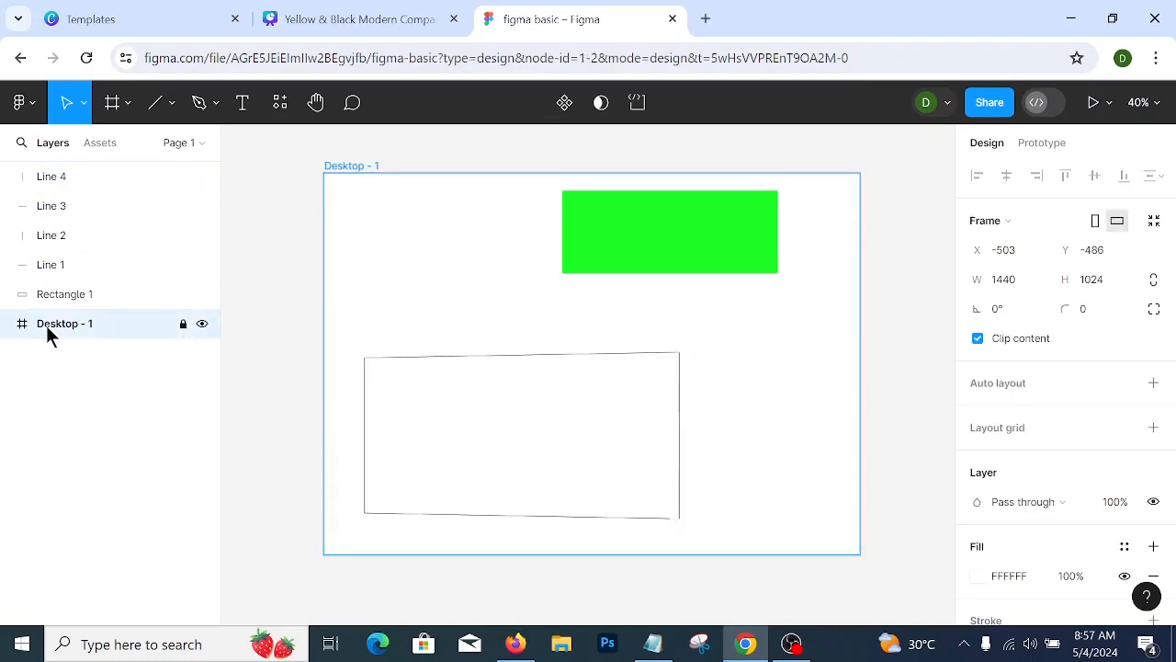
pyautogui.moveTo(48, 328); pyautogui.dragTo(44, 176)
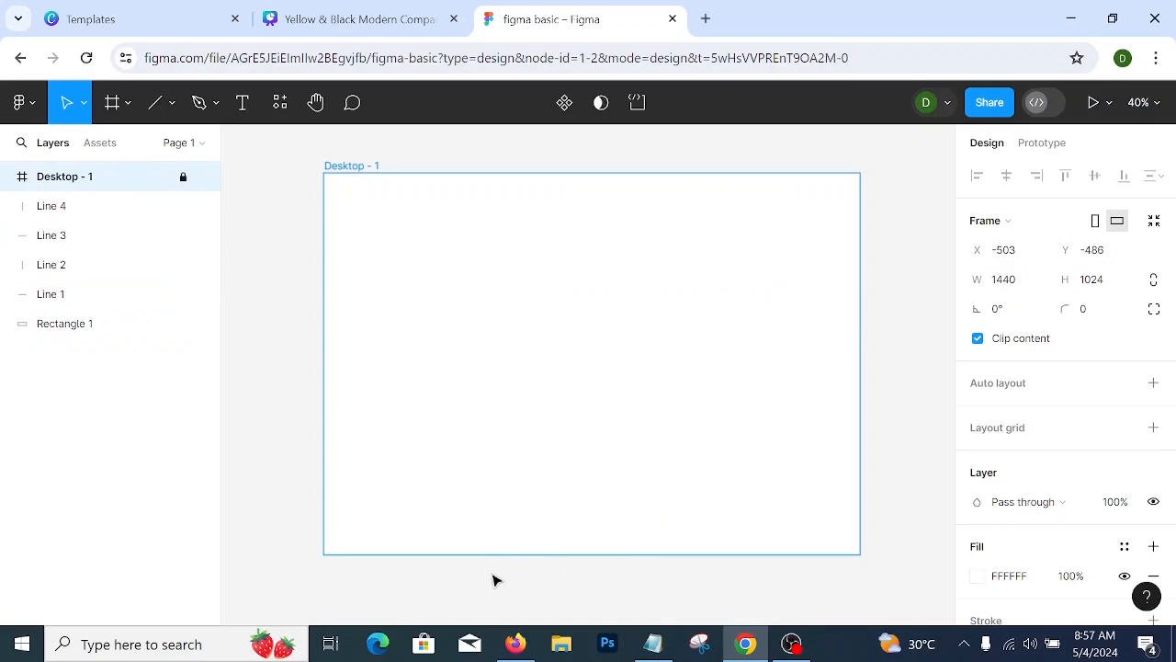
pyautogui.scroll(5, 540, 522)
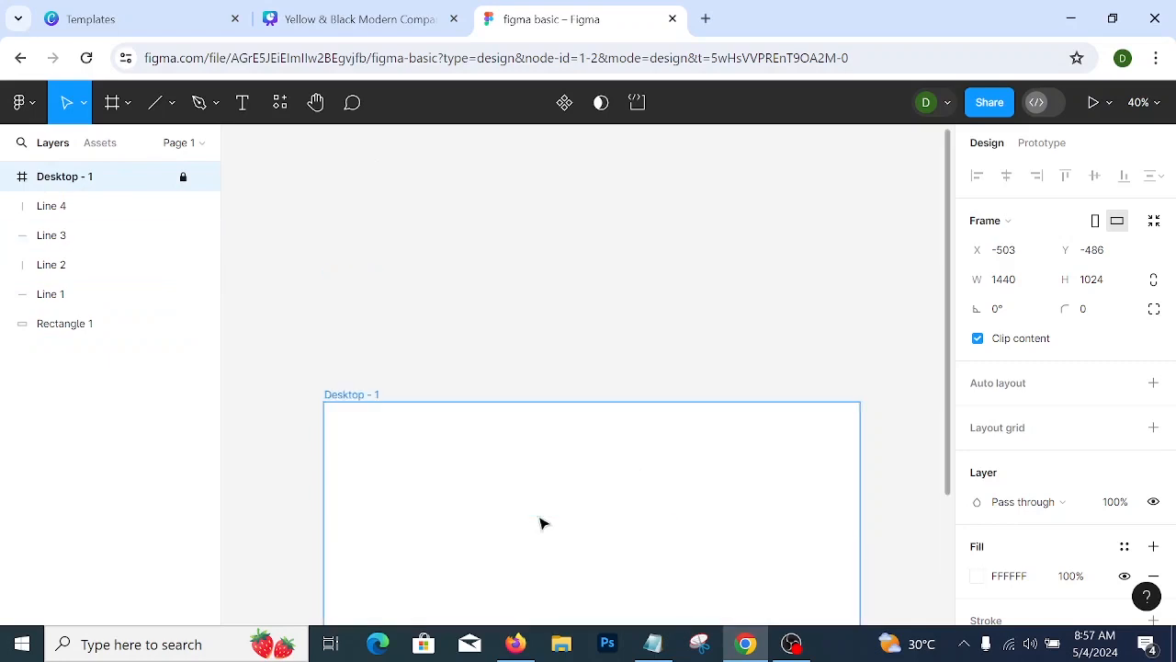
# - Return the Desktop - 1 frame to the bottom of the layer order, below Rectangle 1
pyautogui.moveTo(73, 174); pyautogui.dragTo(76, 340)
pyautogui.moveTo(76, 337); pyautogui.dragTo(91, 181)
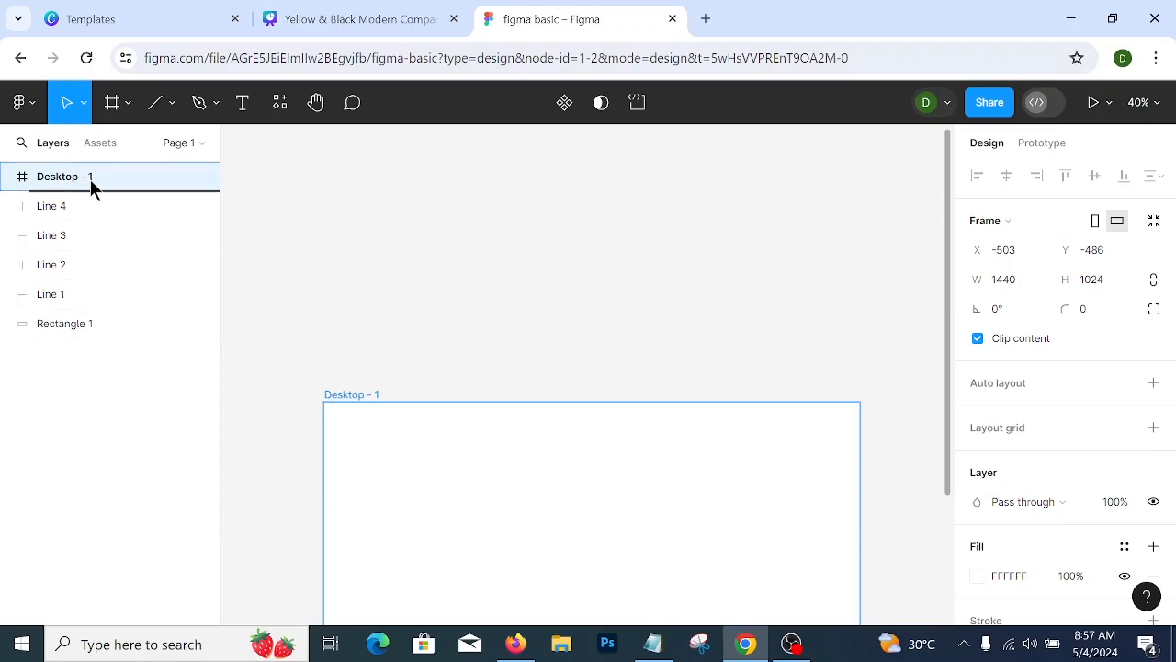
pyautogui.moveTo(91, 189); pyautogui.dragTo(81, 338)
pyautogui.scroll(-3, 586, 455)
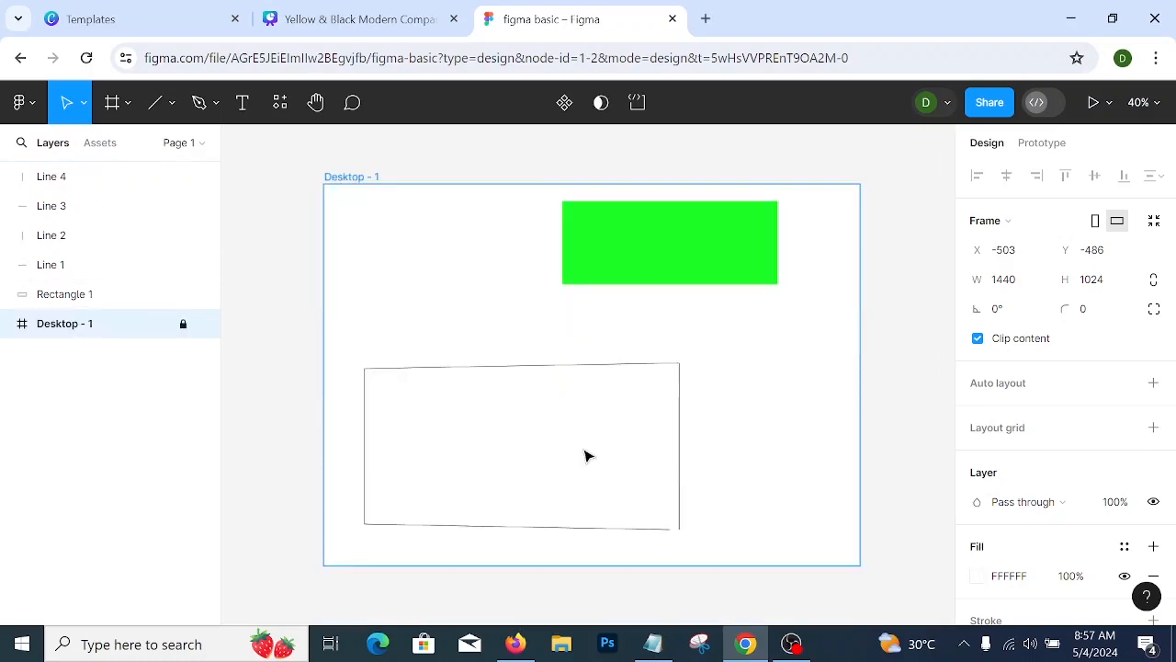
pyautogui.scroll(1, 554, 441)
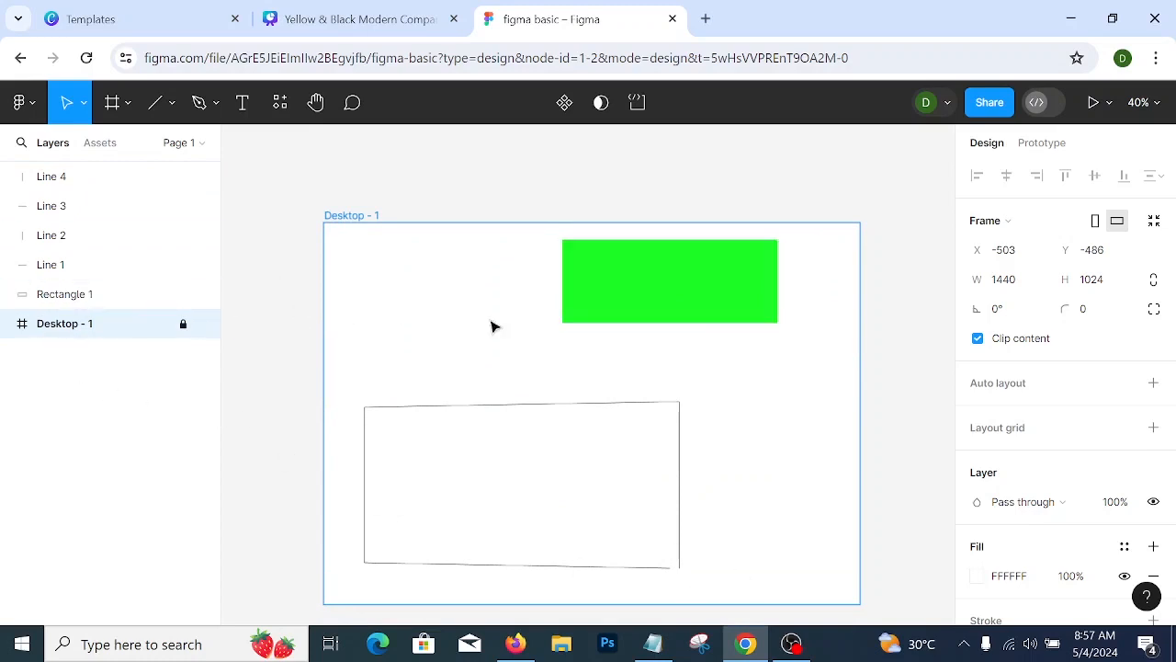
# - Move the green rectangle to the frame's upper-left corner and the four-line box to the right of it
pyautogui.click(694, 310)
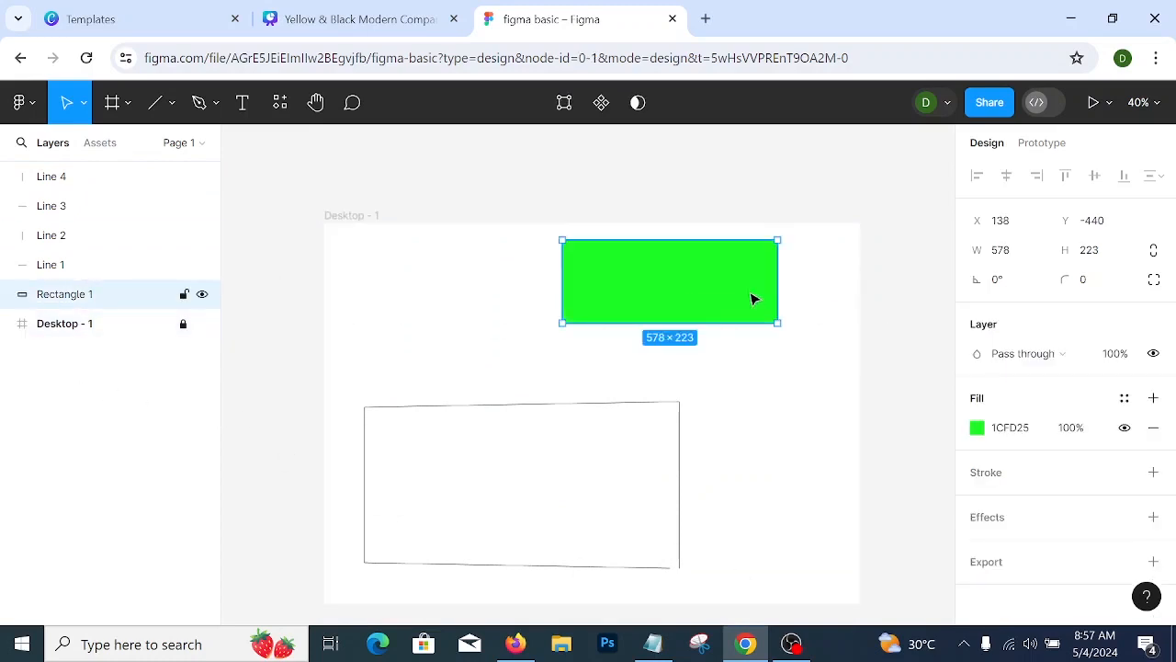
pyautogui.moveTo(704, 275); pyautogui.dragTo(476, 255)
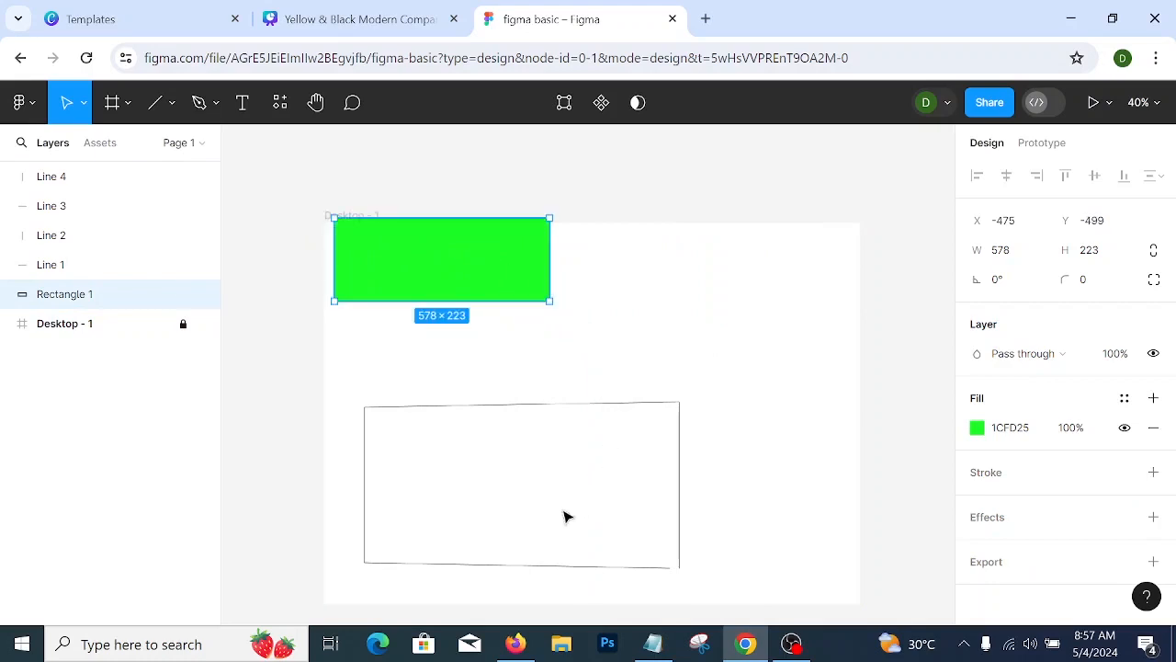
pyautogui.moveTo(337, 378); pyautogui.dragTo(695, 567)
pyautogui.moveTo(579, 420); pyautogui.dragTo(790, 231)
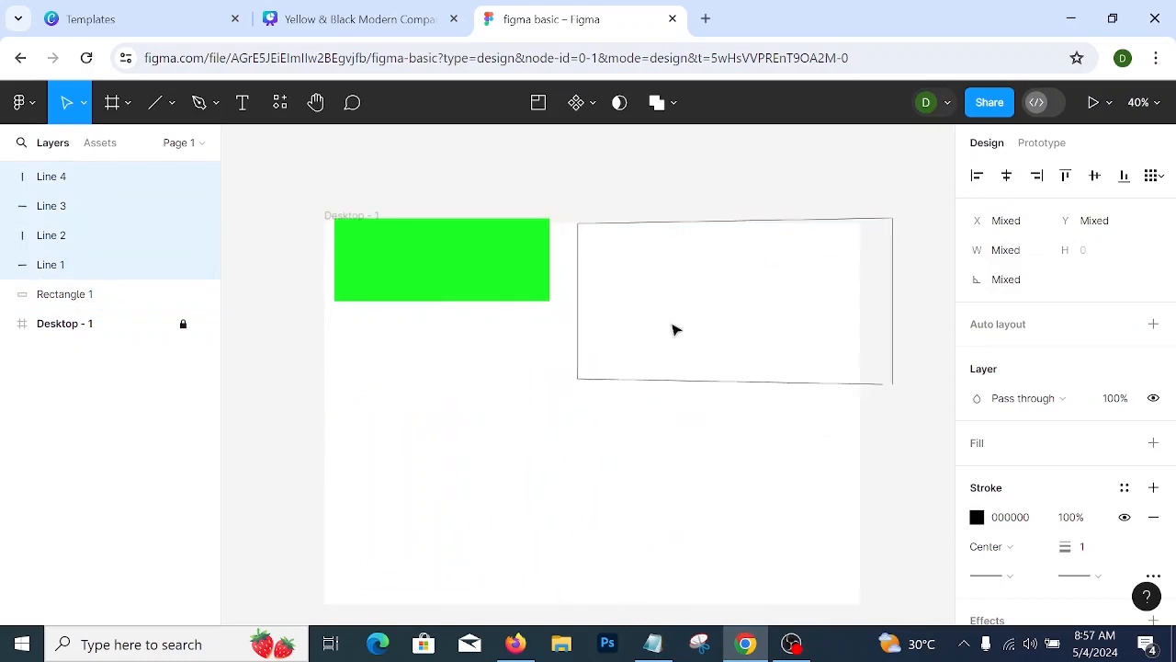
# - Draw a near-horizontal arrow about 726 long pointing right below the green rectangle, and shift it slightly up and left
pyautogui.scroll(-2, 625, 439)
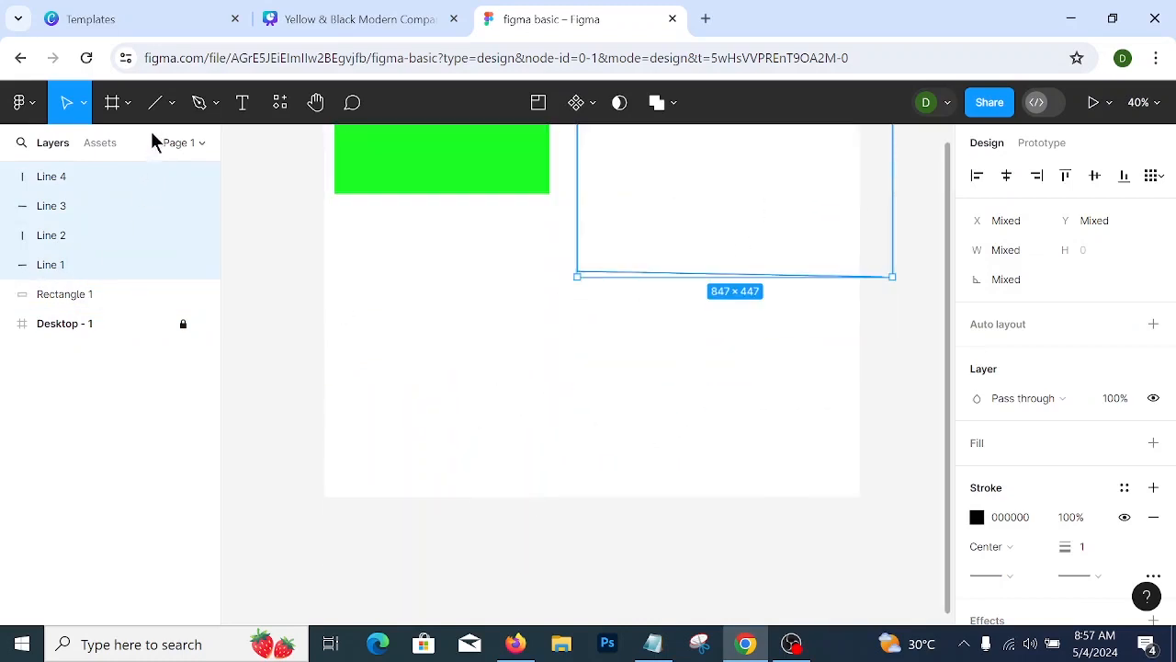
pyautogui.click(175, 106)
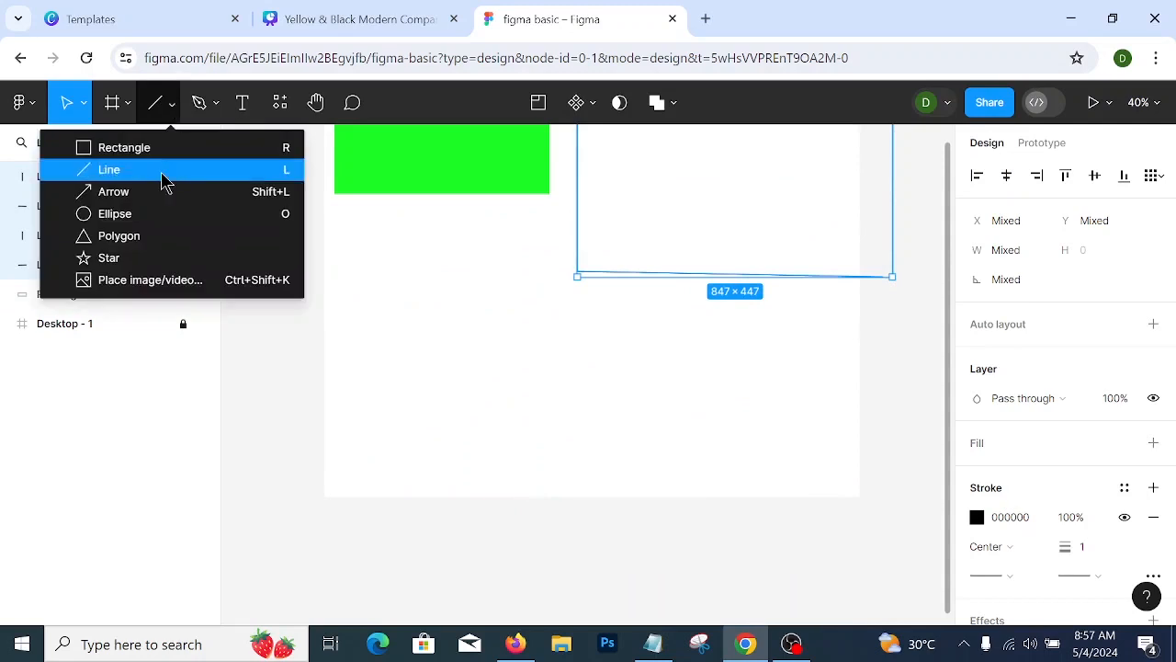
pyautogui.click(157, 200)
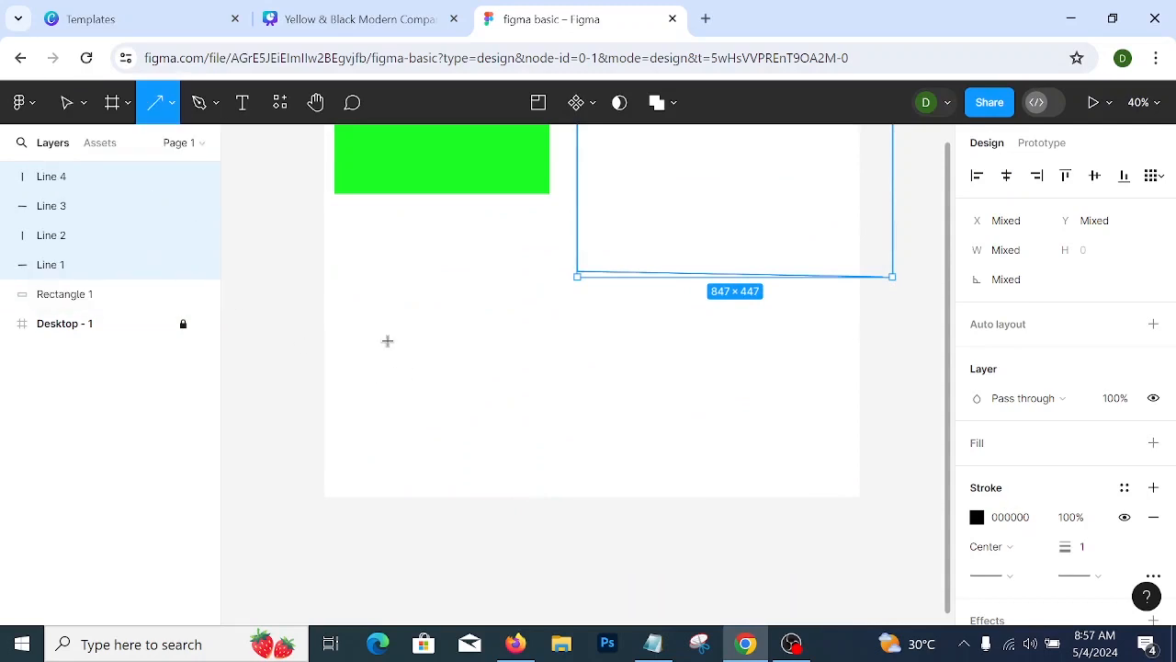
pyautogui.moveTo(387, 341); pyautogui.dragTo(657, 349)
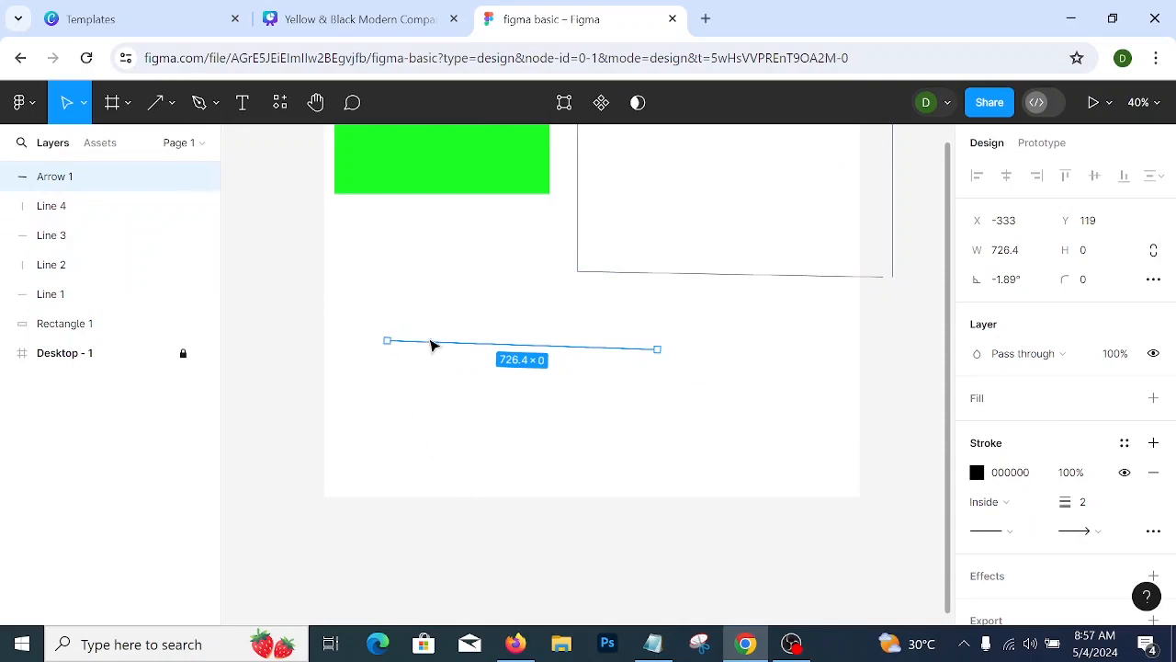
pyautogui.moveTo(486, 344); pyautogui.dragTo(462, 322)
pyautogui.click(392, 400)
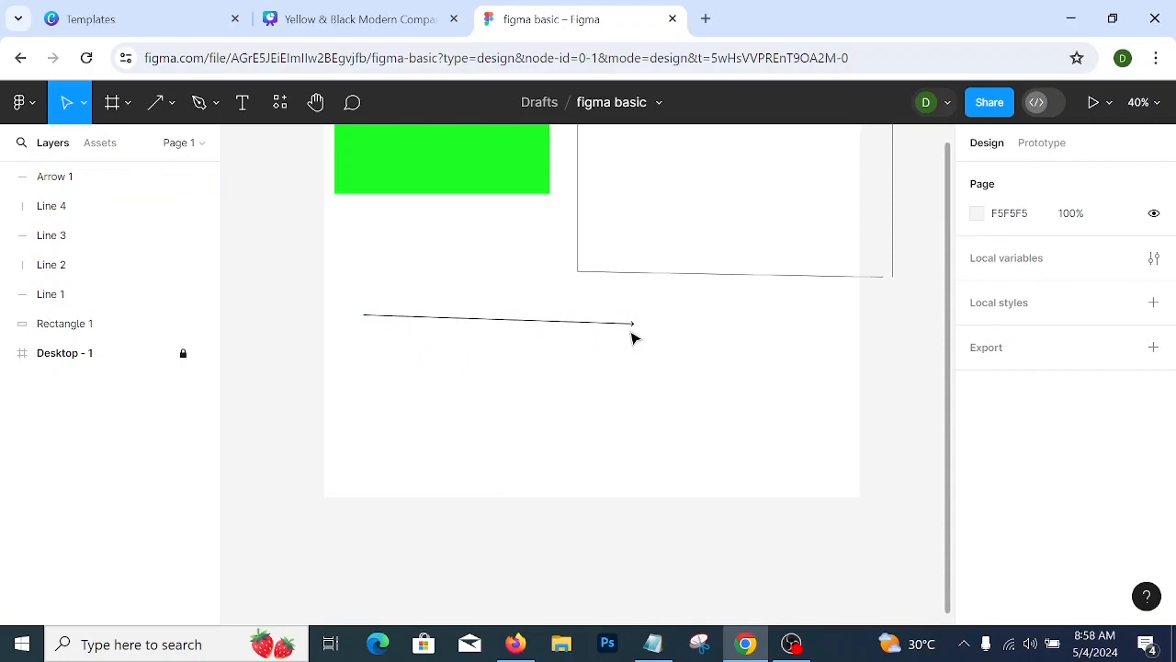
# - Draw an ellipse about 632 × 374 in the frame's lower-left corner, below the arrow
pyautogui.scroll(2, 632, 329)
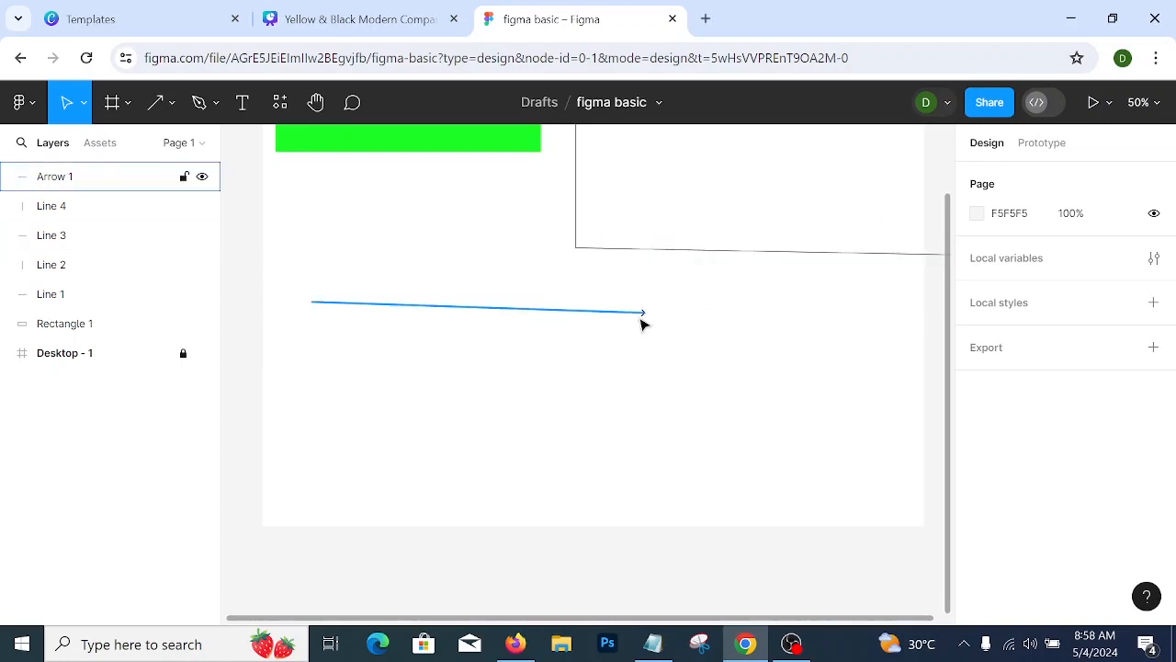
pyautogui.hotkey('shift', '0')
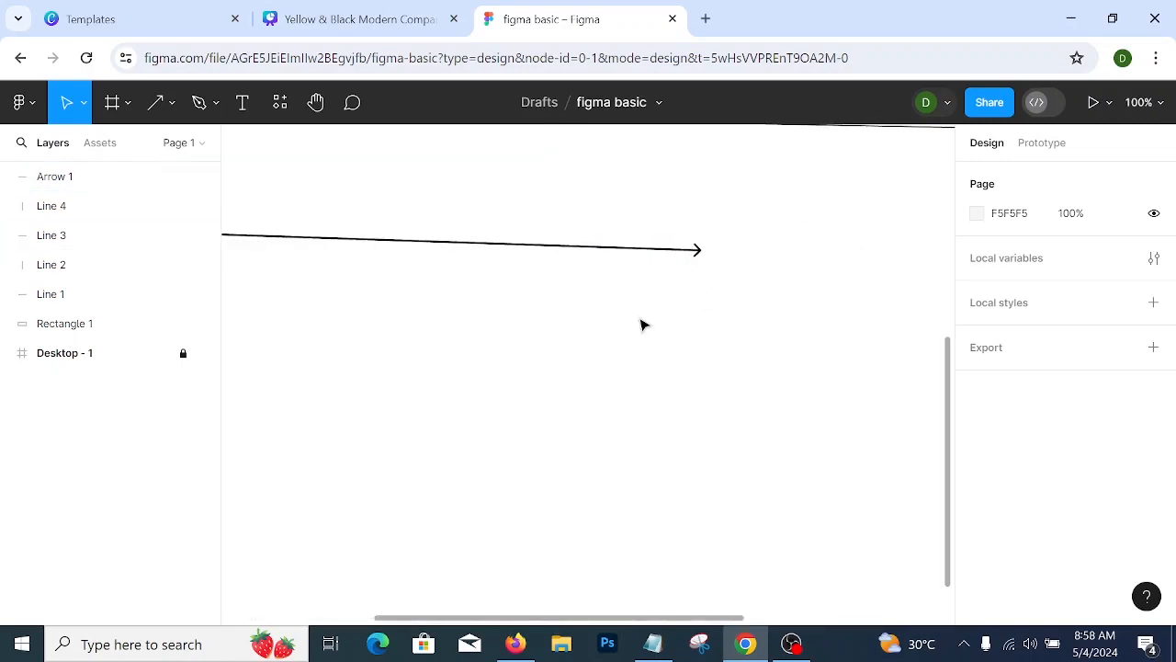
pyautogui.press('-')
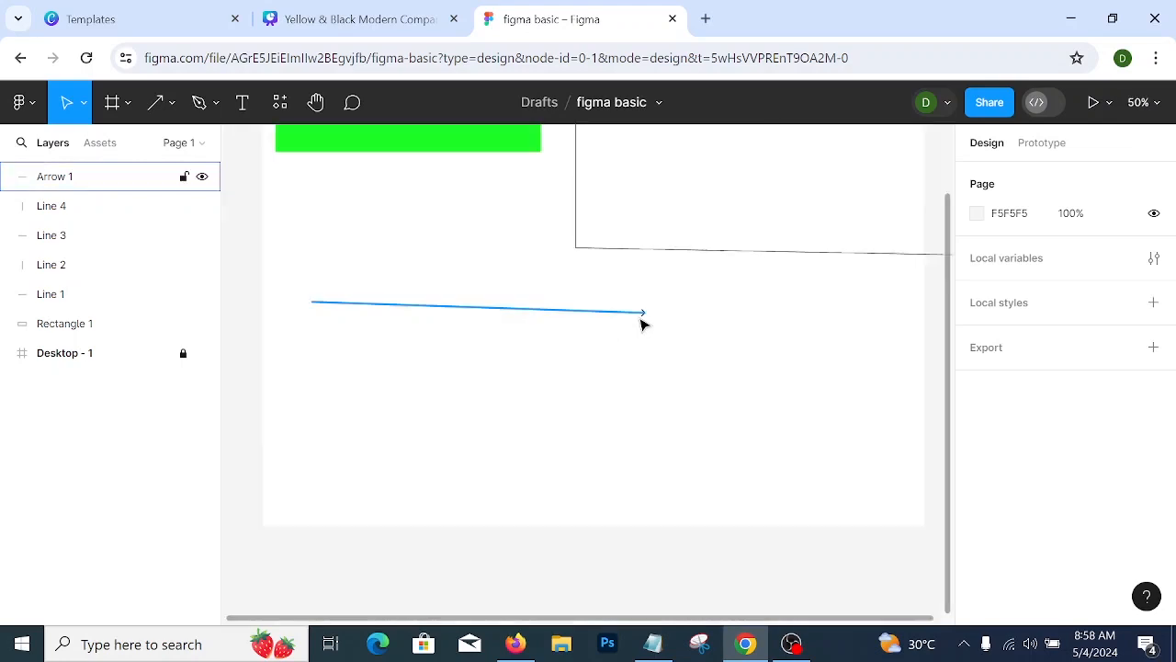
pyautogui.press('-')
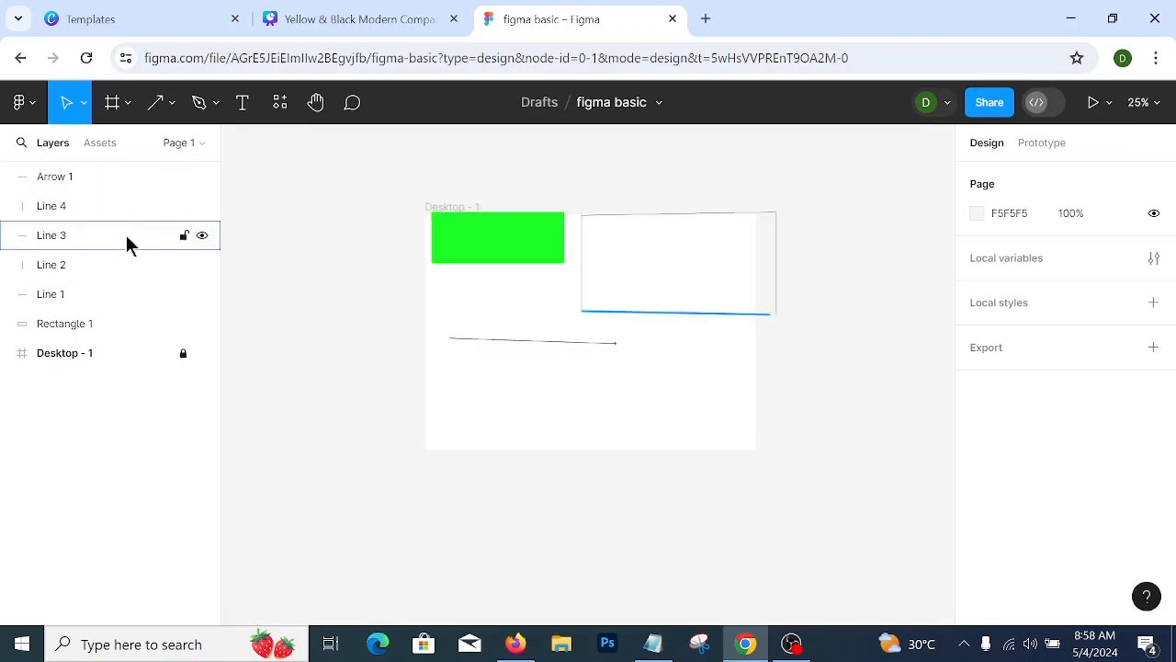
pyautogui.click(172, 107)
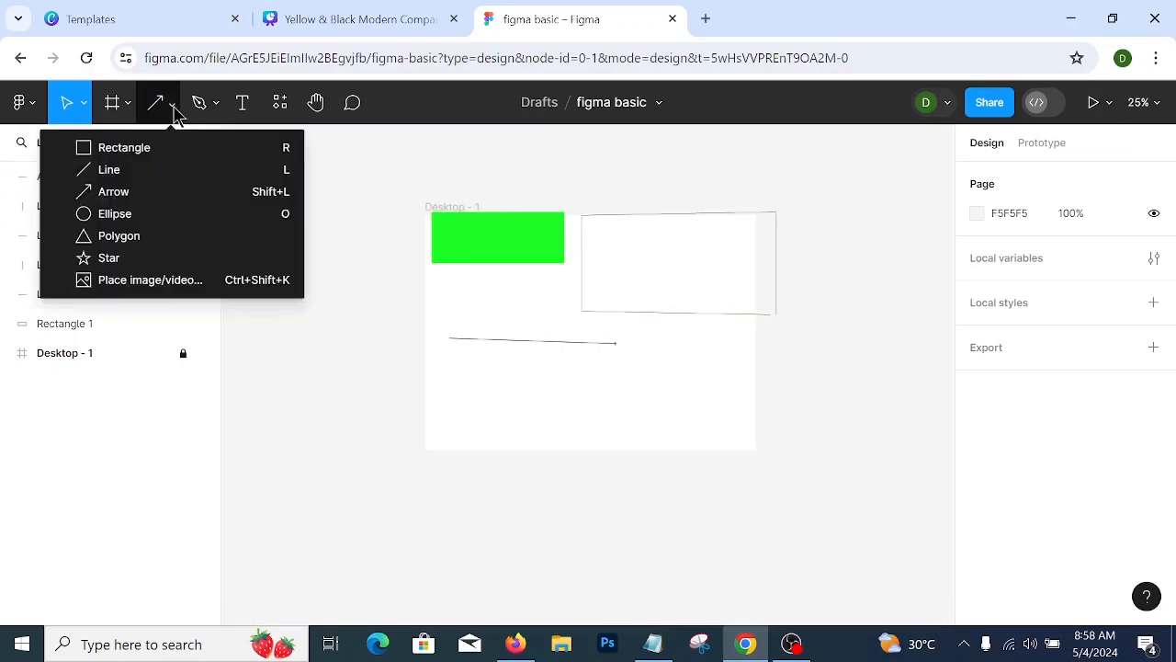
pyautogui.click(138, 215)
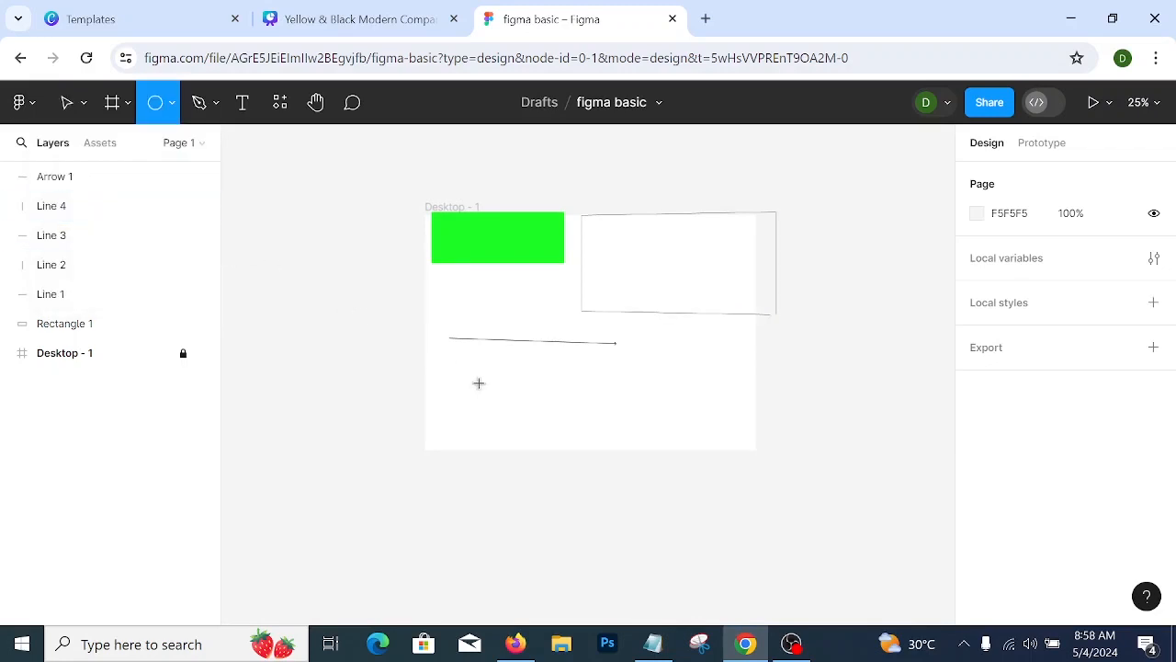
pyautogui.moveTo(477, 364)
pyautogui.mouseDown()
pyautogui.moveTo(543, 387)
pyautogui.moveTo(622, 448)
pyautogui.moveTo(572, 419)
pyautogui.moveTo(493, 420)
pyautogui.mouseUp()
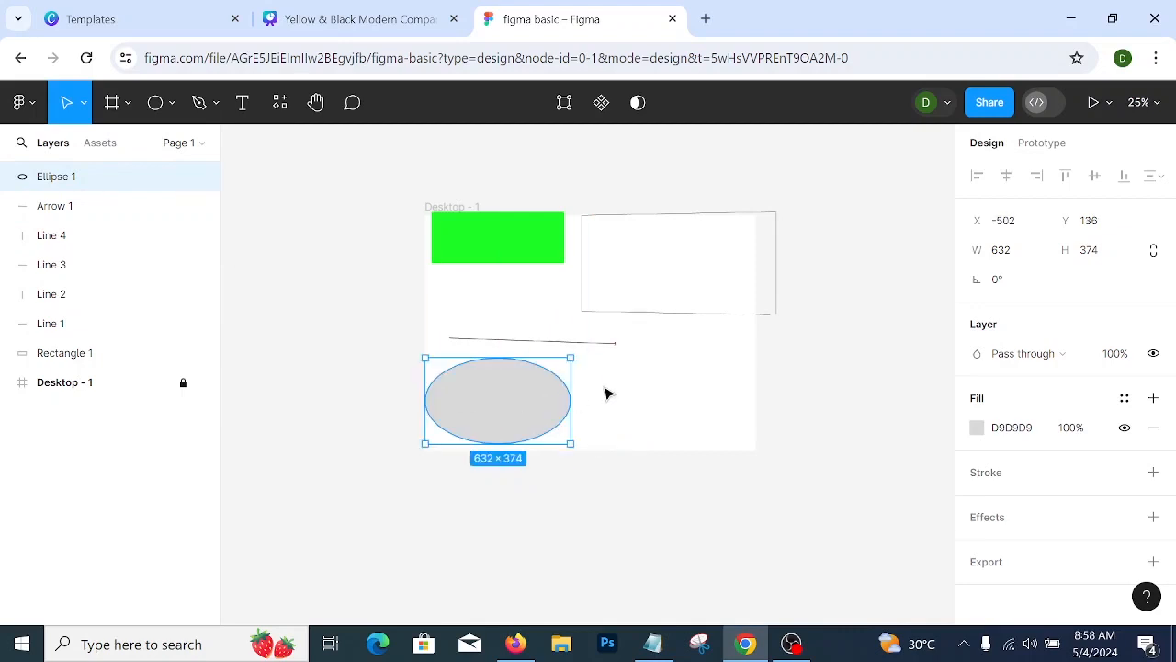
# - Draw a circle about 326 × 326 to the right of the ellipse and move it closer, to about X 178, Y 148
pyautogui.hotkey('ctrl', '+')
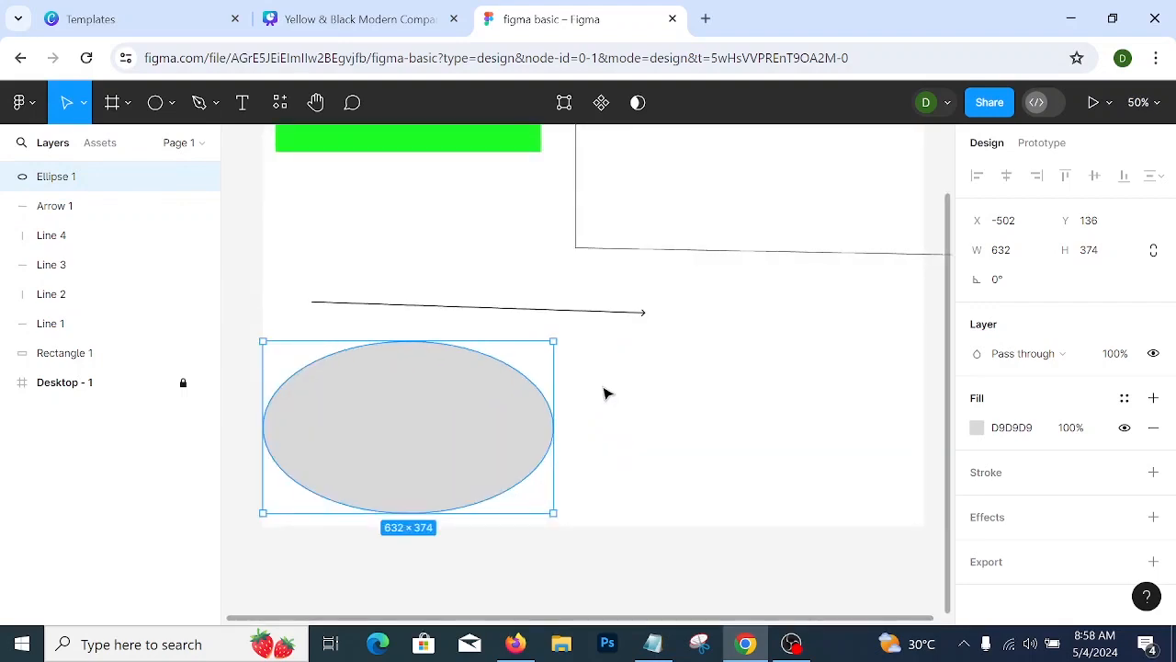
pyautogui.click(172, 104)
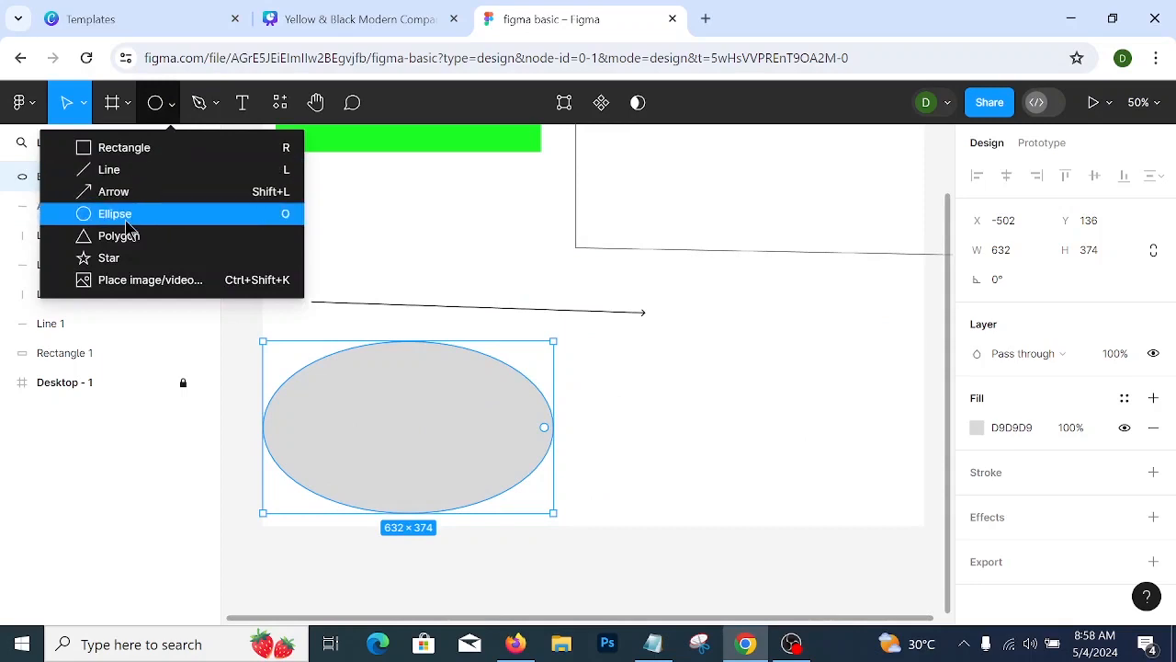
pyautogui.click(124, 215)
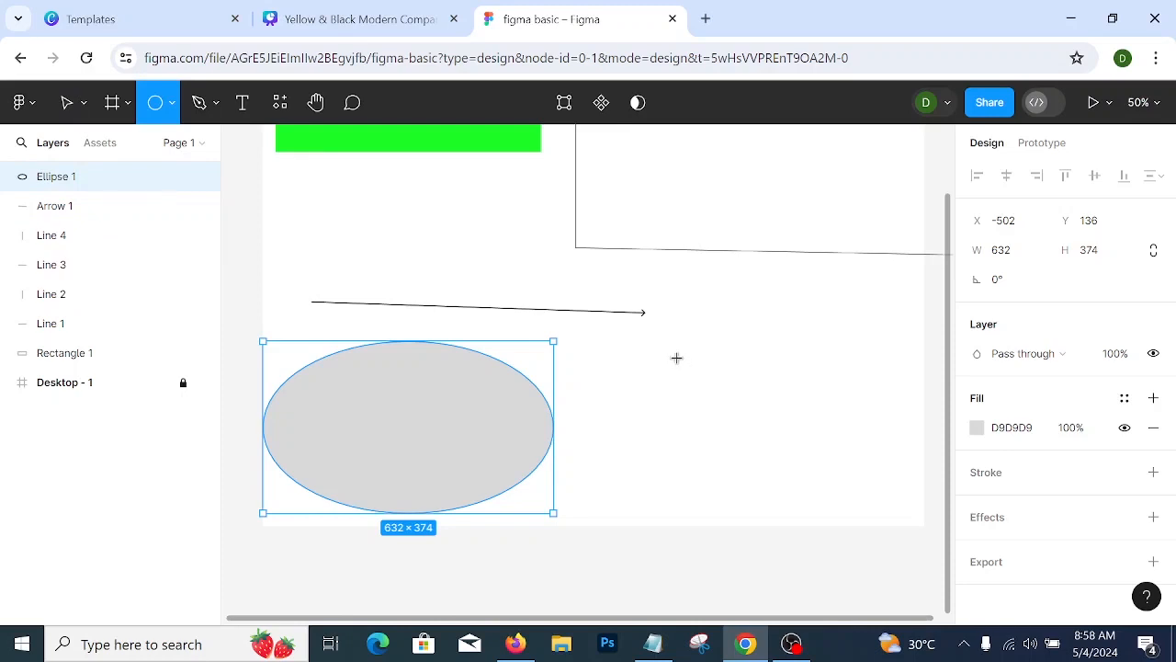
pyautogui.moveTo(676, 358); pyautogui.dragTo(814, 515)
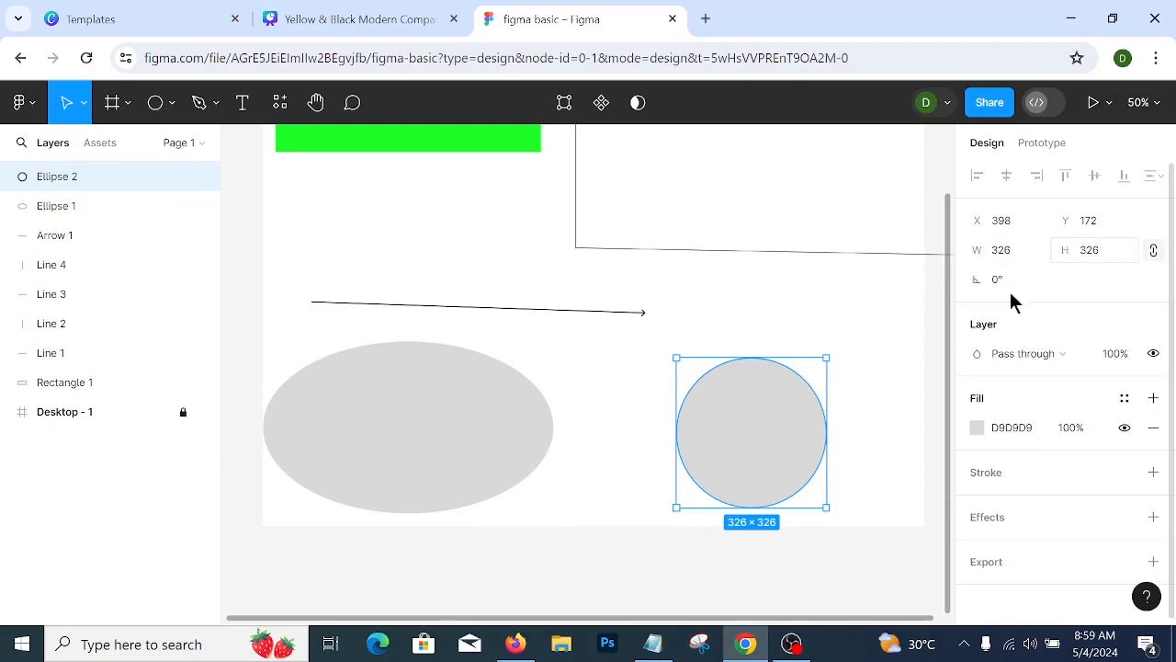
pyautogui.moveTo(794, 432); pyautogui.dragTo(694, 421)
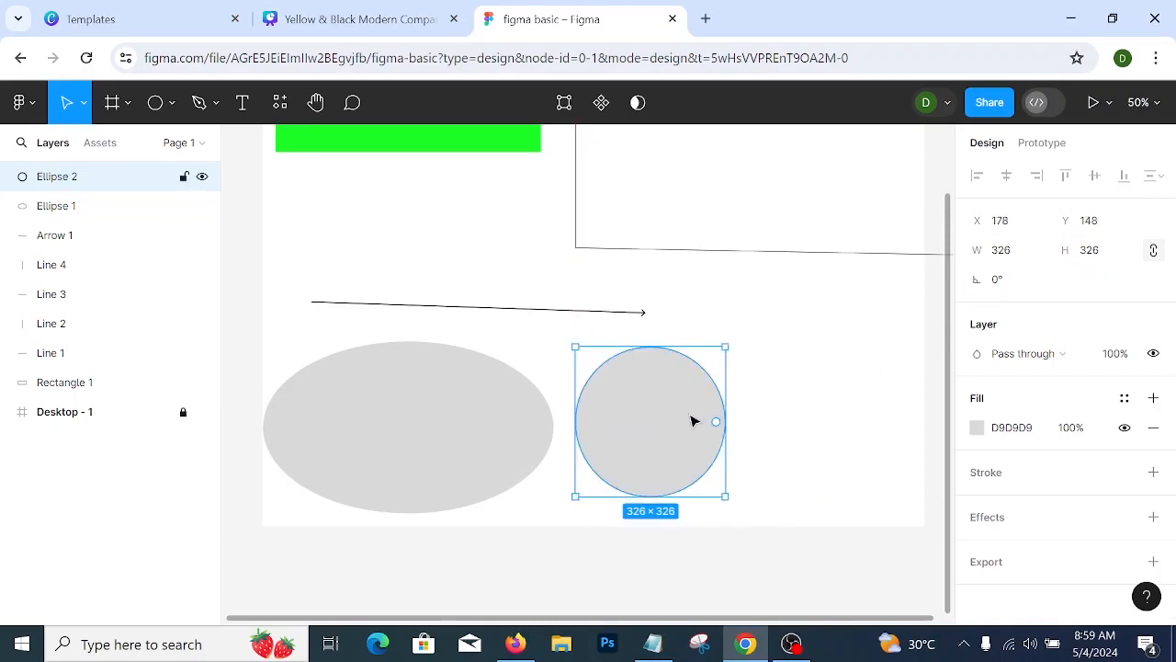
# - Fill the circle with red E71010 at 79% opacity and move it up and left against the ellipse's right edge
pyautogui.click(977, 428)
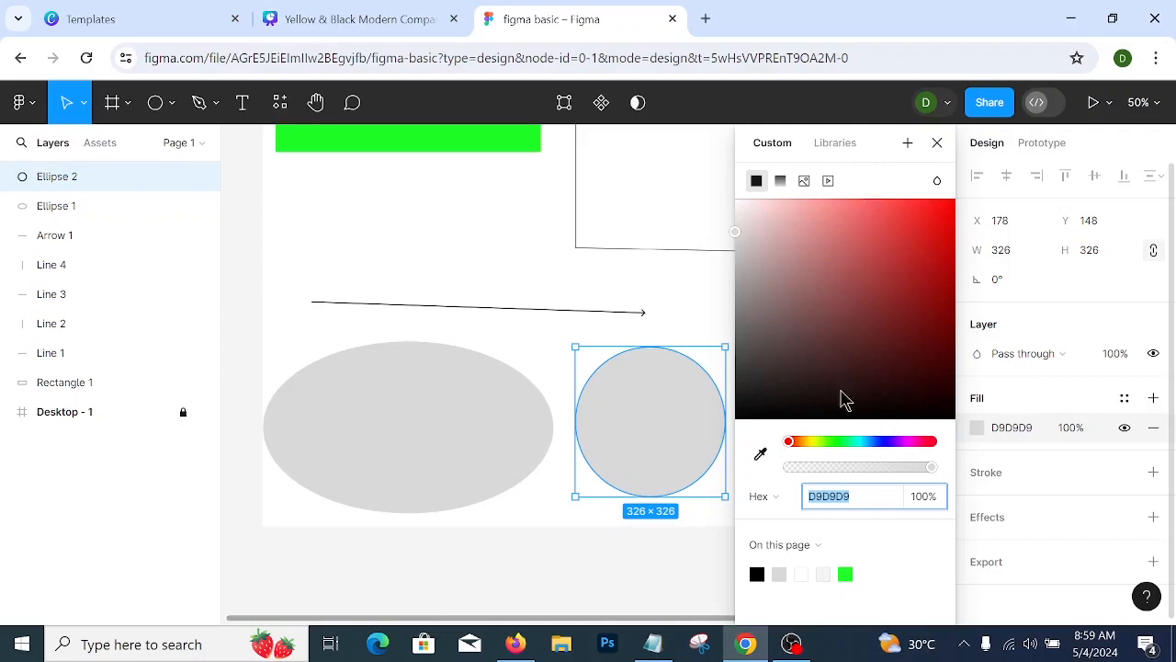
pyautogui.click(823, 440)
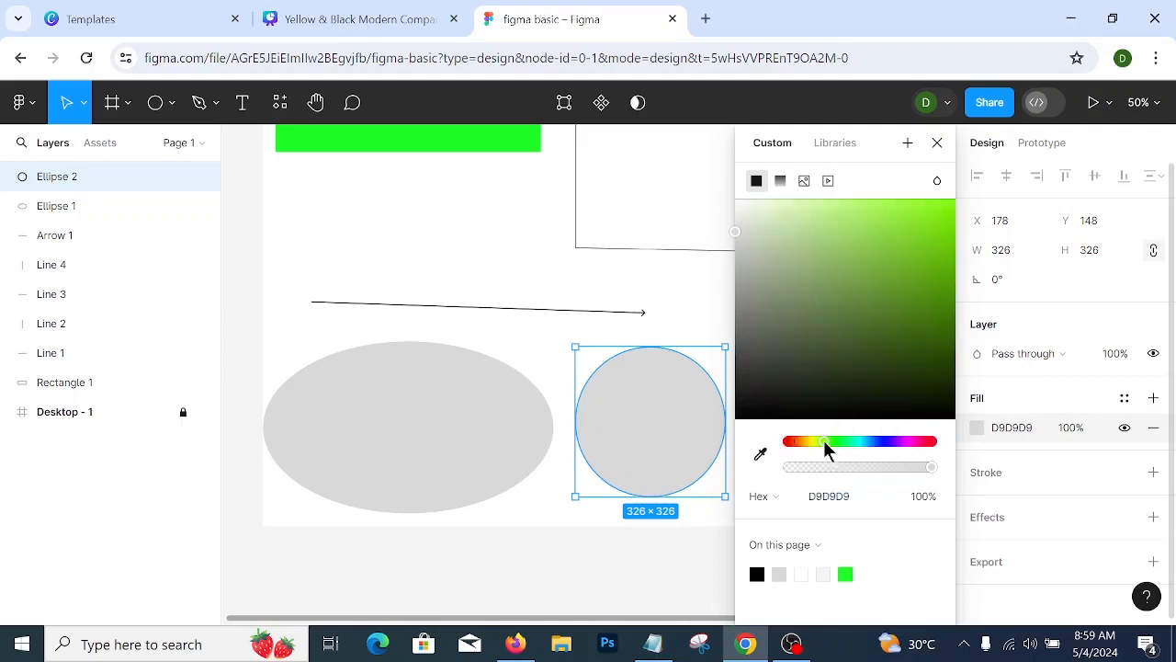
pyautogui.click(909, 210)
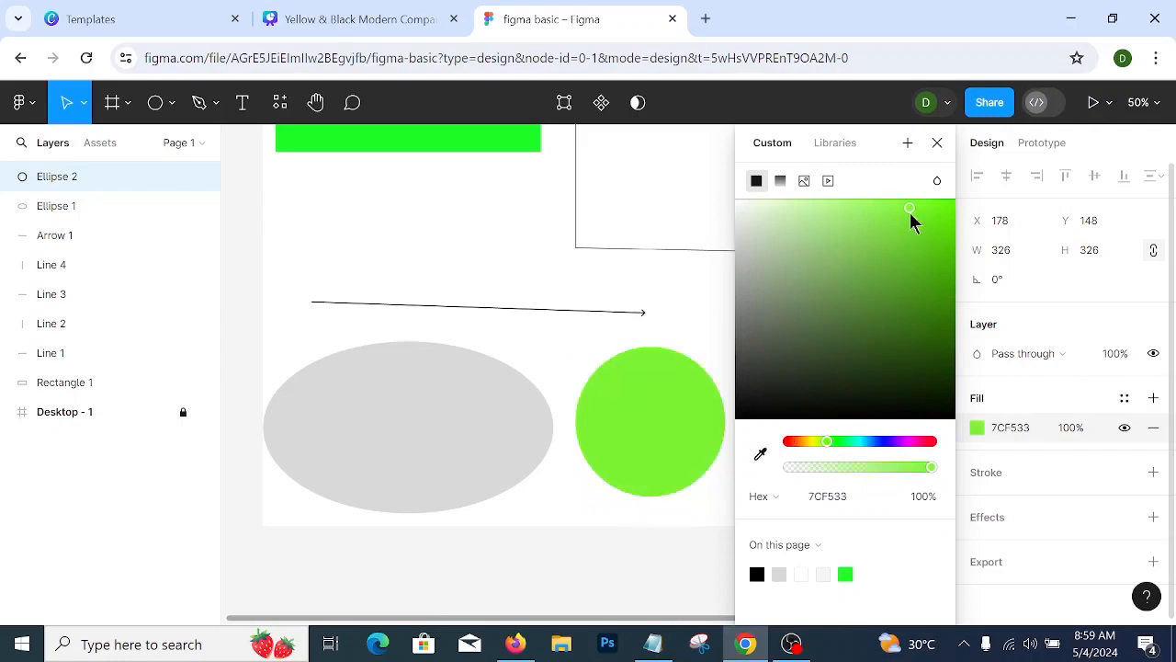
pyautogui.click(936, 442)
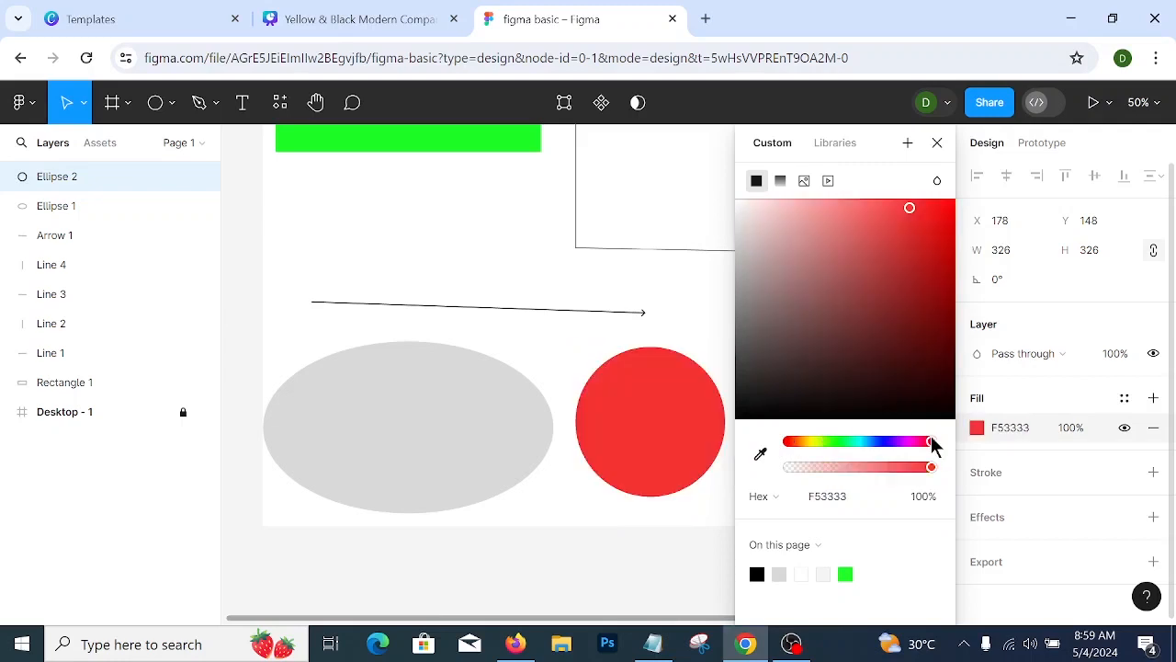
pyautogui.click(939, 220)
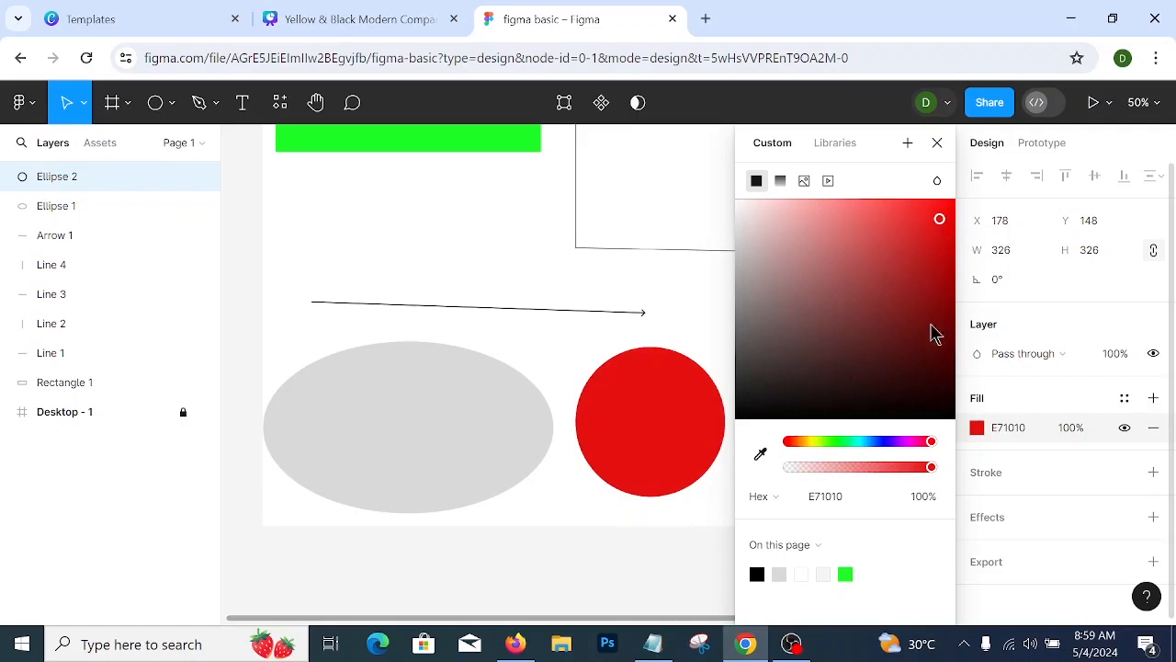
pyautogui.moveTo(924, 464)
pyautogui.mouseDown()
pyautogui.moveTo(847, 470)
pyautogui.moveTo(934, 471)
pyautogui.moveTo(904, 472)
pyautogui.mouseUp()
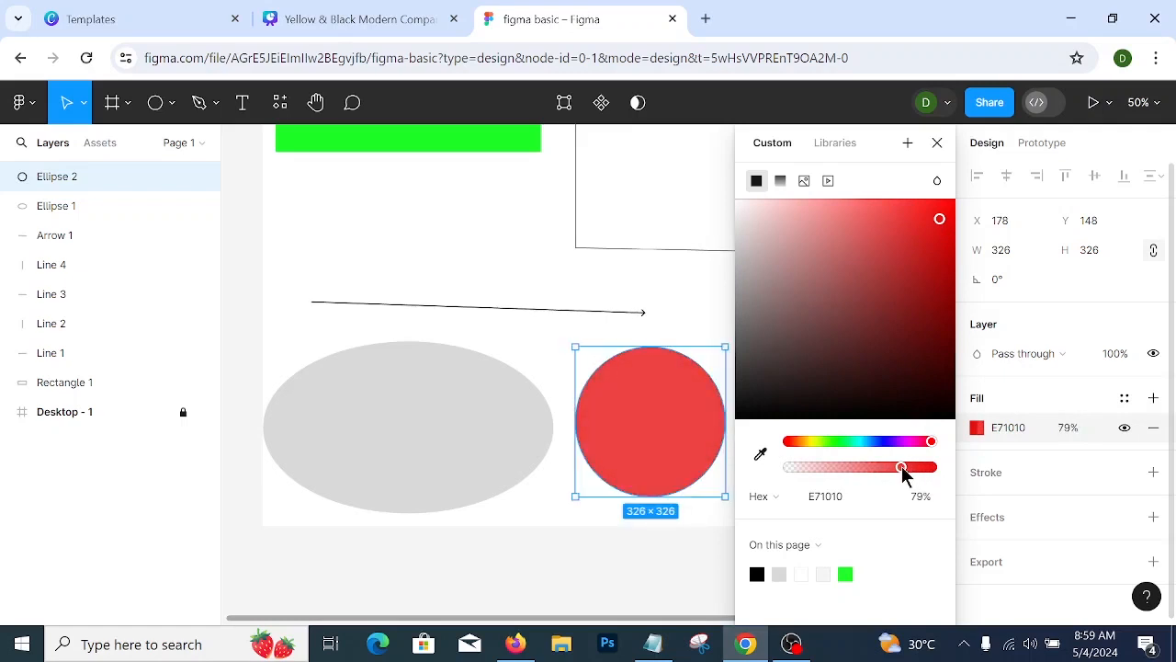
pyautogui.click(941, 144)
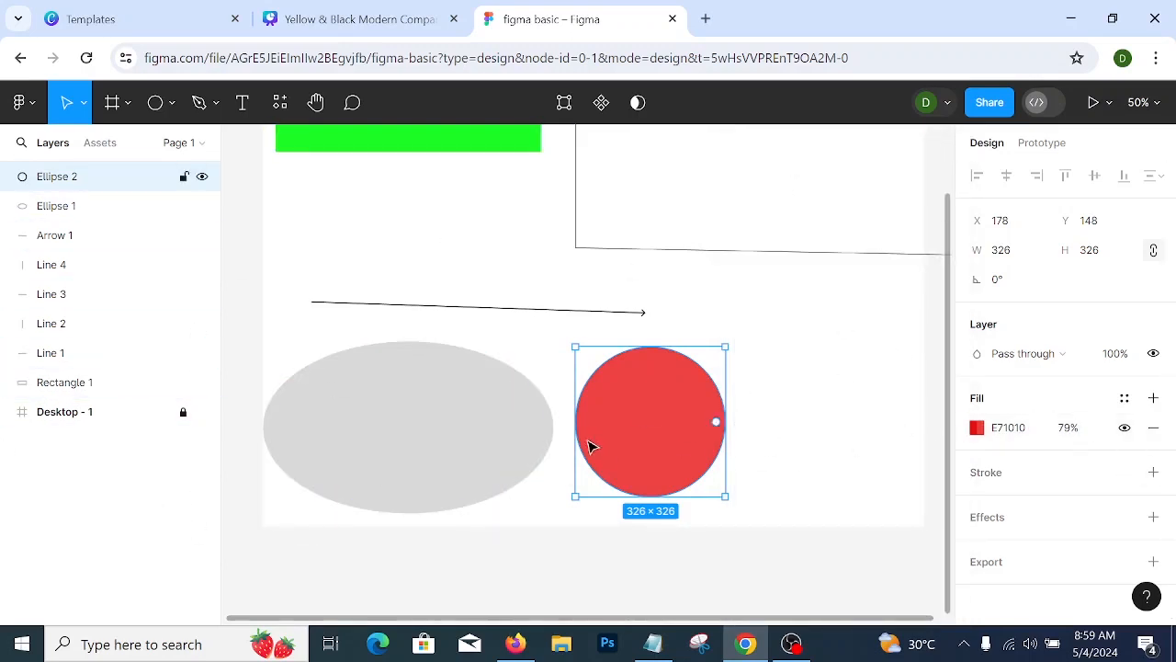
pyautogui.moveTo(631, 437); pyautogui.dragTo(608, 415)
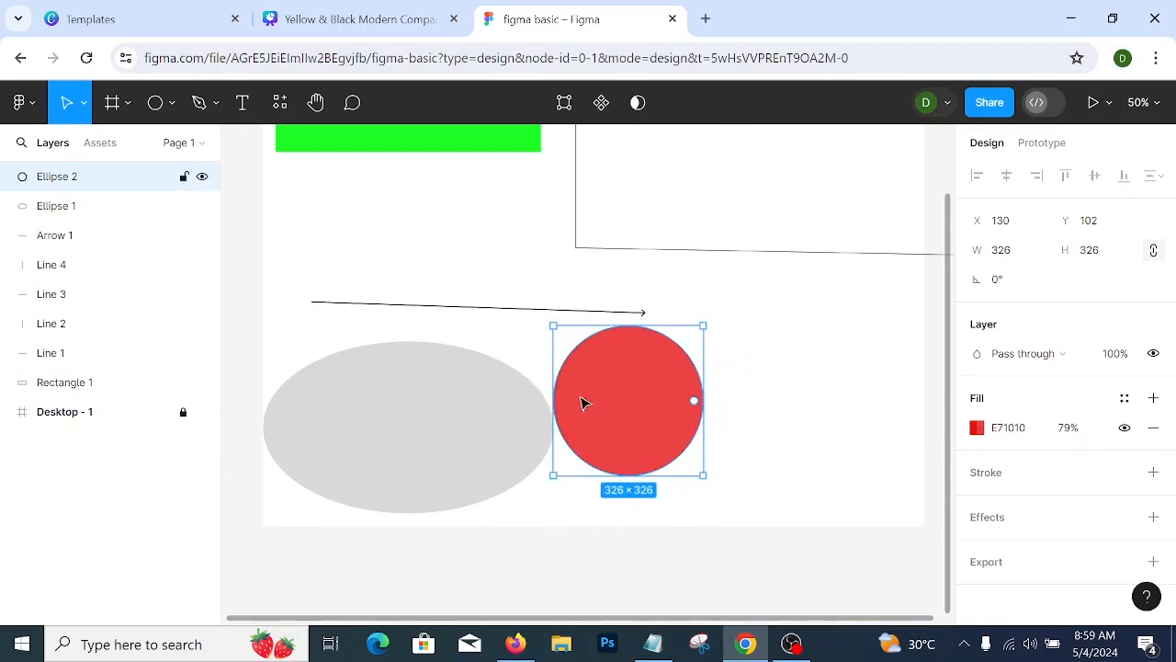
# - Draw a triangle with the Polygon tool, about 230 × 356, right of the red circle, and move it closer to the circle
pyautogui.click(171, 110)
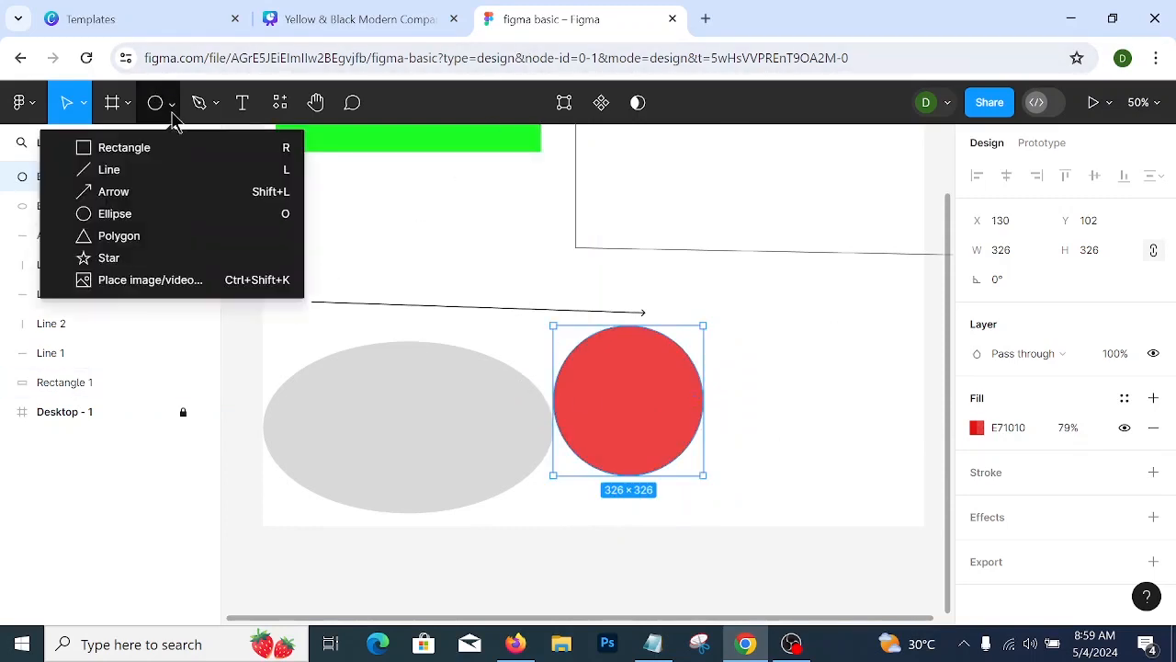
pyautogui.click(180, 236)
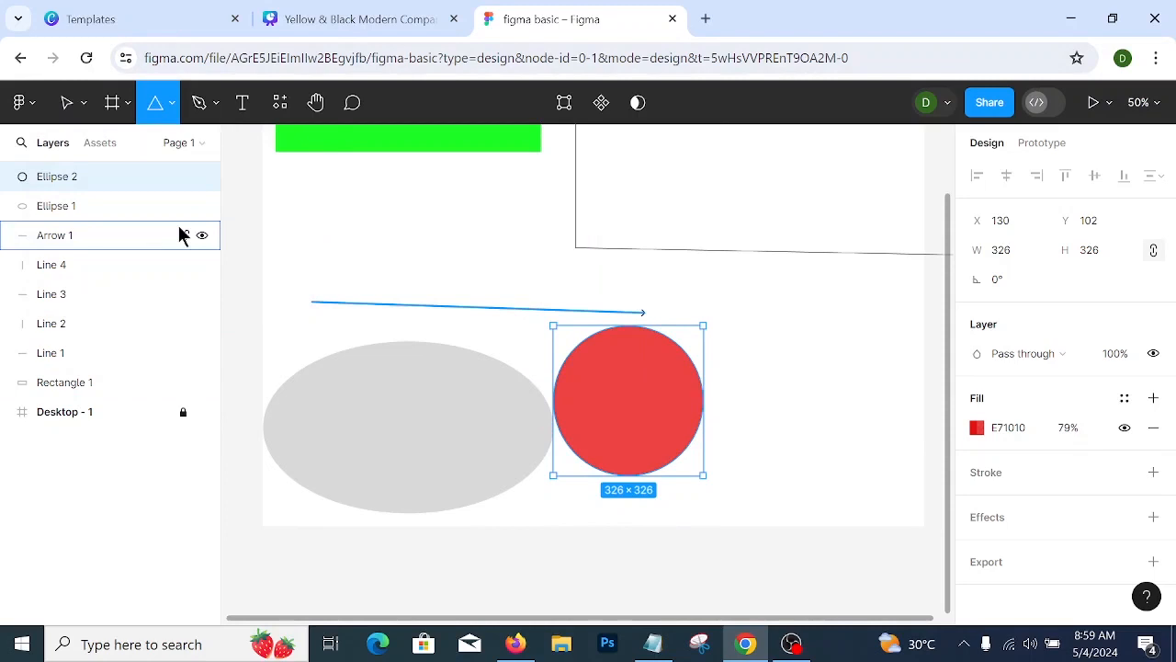
pyautogui.click(173, 108)
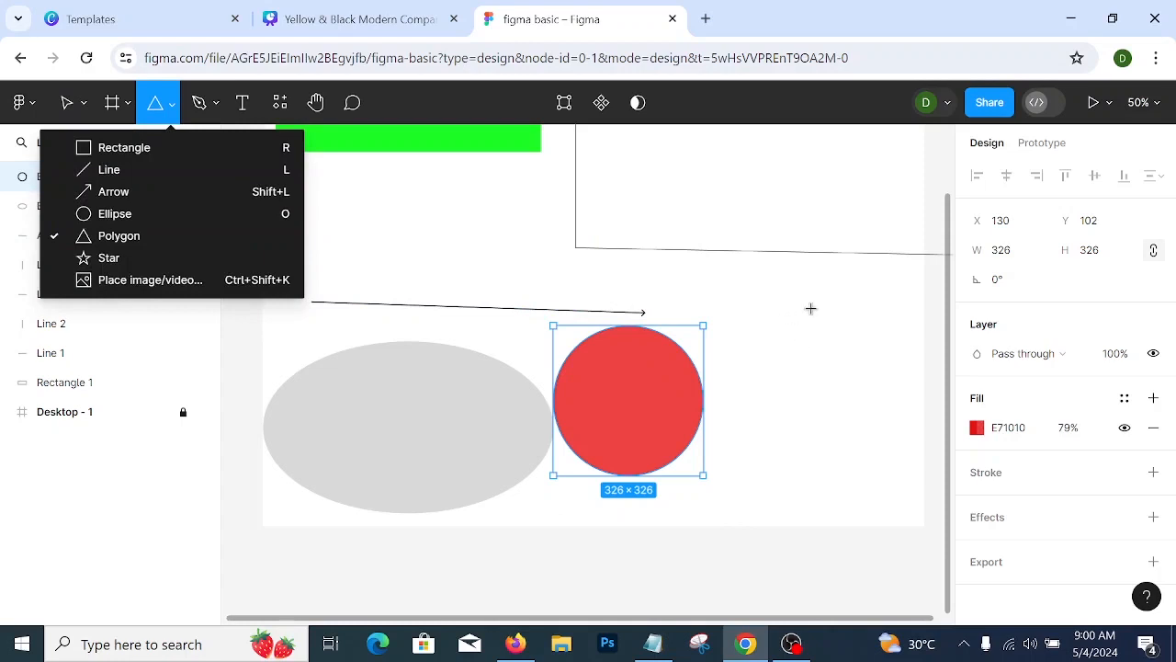
pyautogui.moveTo(810, 308); pyautogui.dragTo(916, 472)
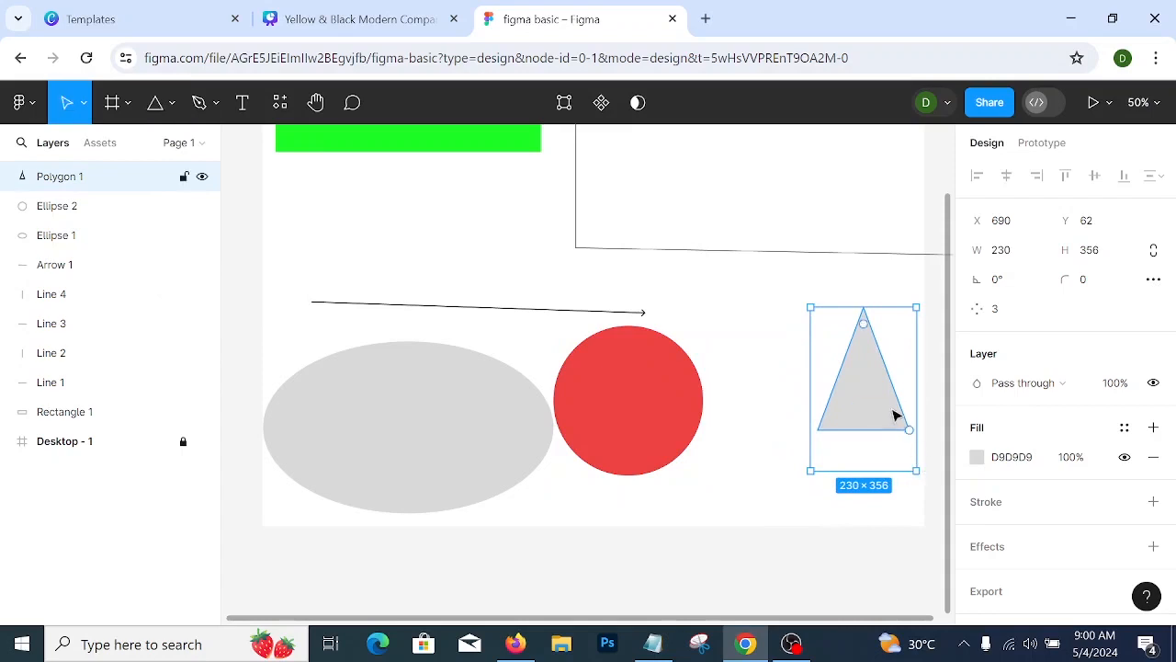
pyautogui.moveTo(892, 413); pyautogui.dragTo(798, 420)
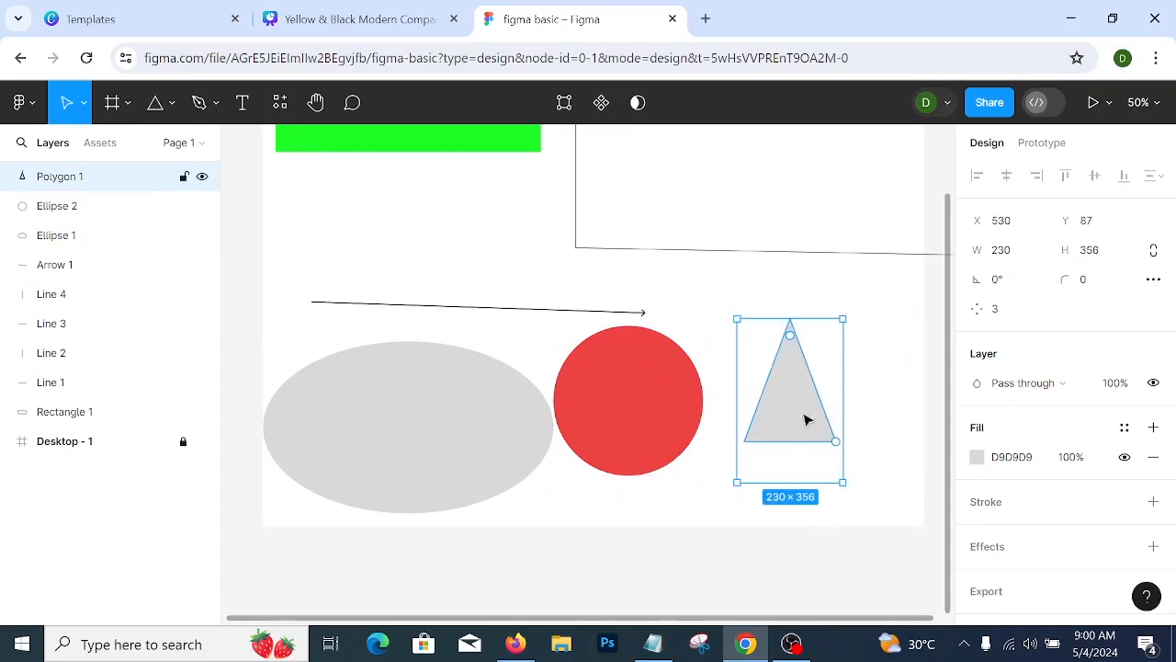
# - Fill the triangle with green 12F01B and move it closer to the red circle, to about X 496, Y 74
pyautogui.click(977, 457)
pyautogui.click(837, 442)
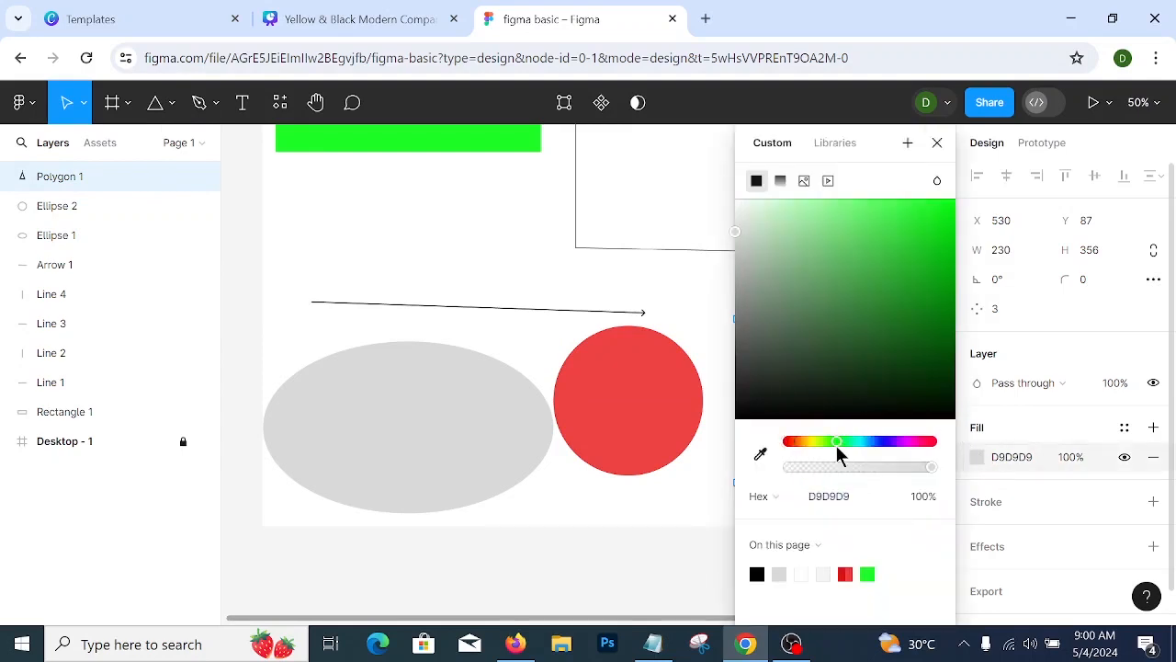
pyautogui.moveTo(853, 222); pyautogui.dragTo(882, 207)
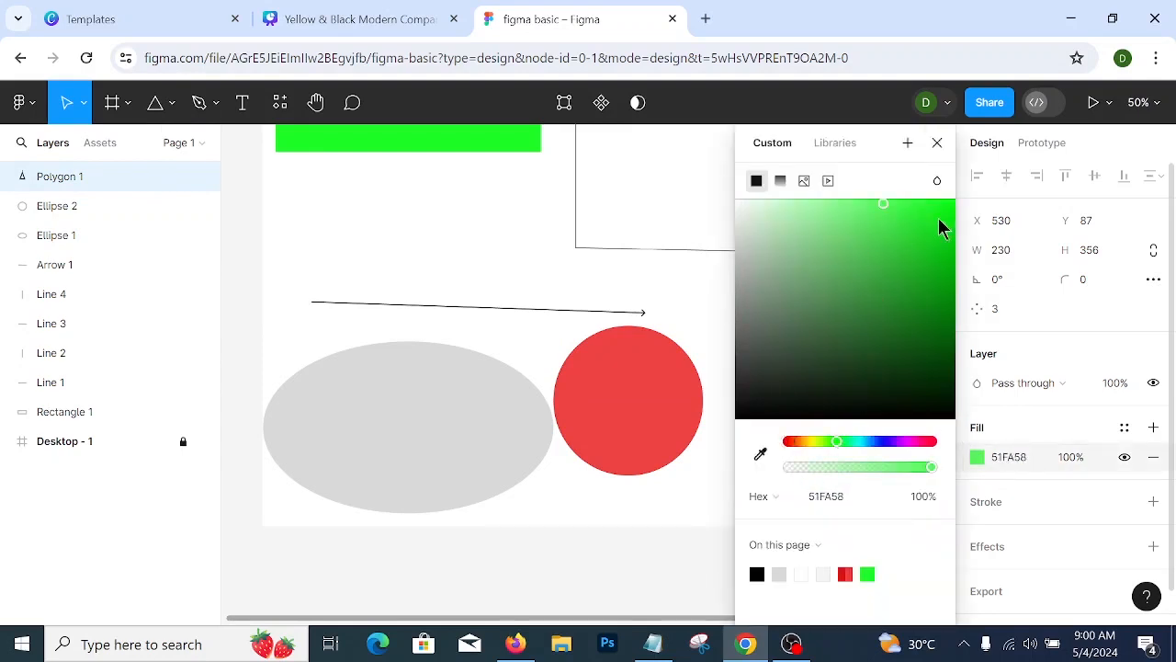
pyautogui.click(726, 281)
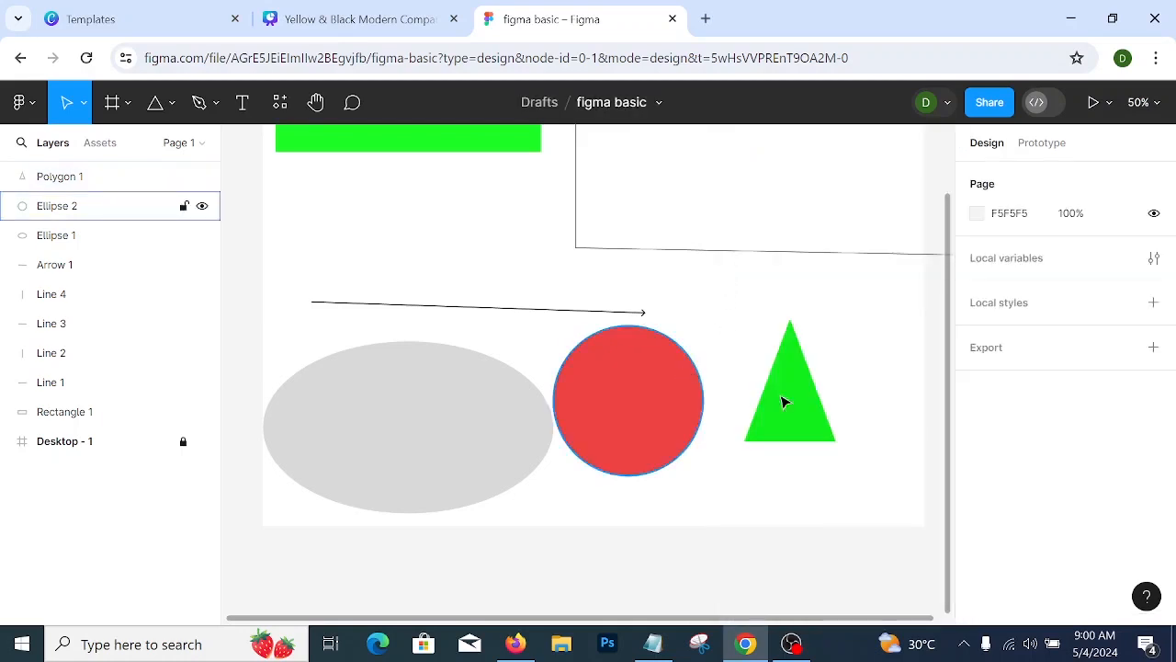
pyautogui.moveTo(797, 400); pyautogui.dragTo(783, 395)
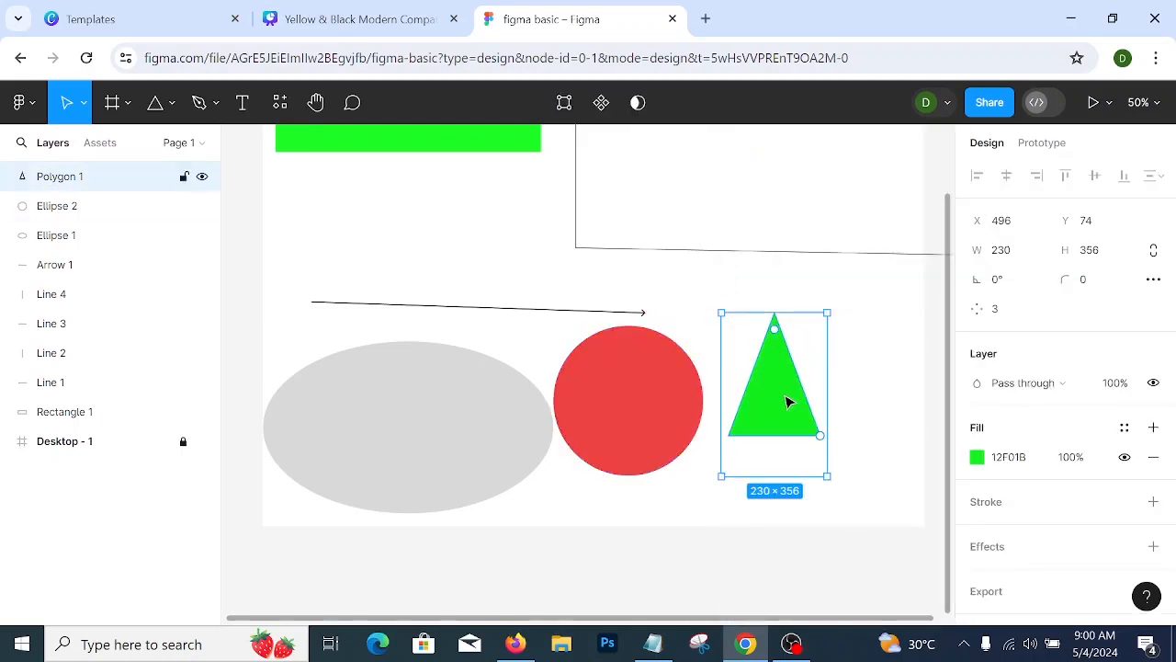
# - Change the triangle's fill to red F01212 and move it up and left to about X 474, Y 10
pyautogui.click(976, 456)
pyautogui.moveTo(924, 446); pyautogui.dragTo(932, 445)
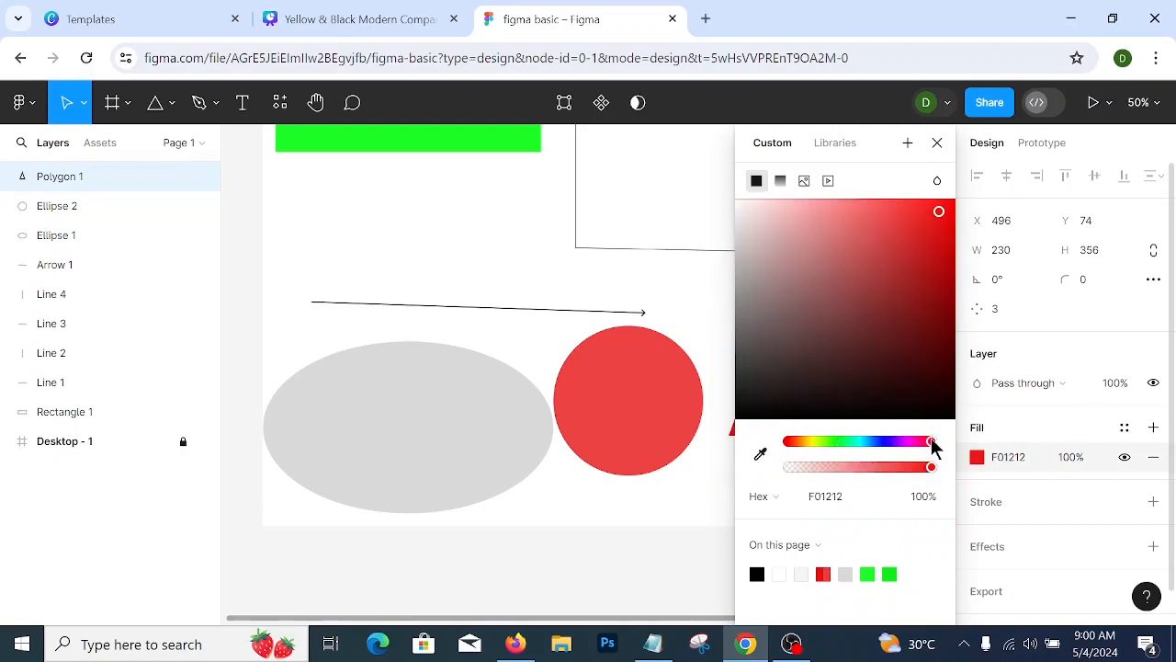
pyautogui.click(937, 142)
pyautogui.moveTo(796, 398); pyautogui.dragTo(784, 370)
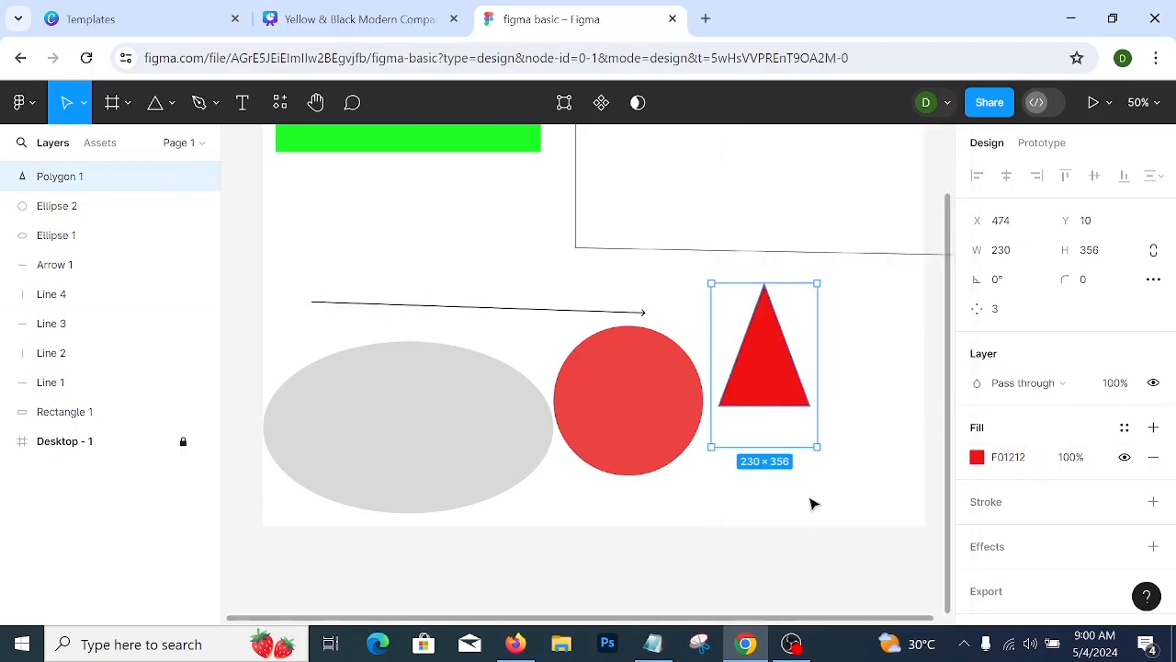
# - Unlock the Desktop - 1 frame and extend it downward to a height of about 1656
pyautogui.click(98, 440)
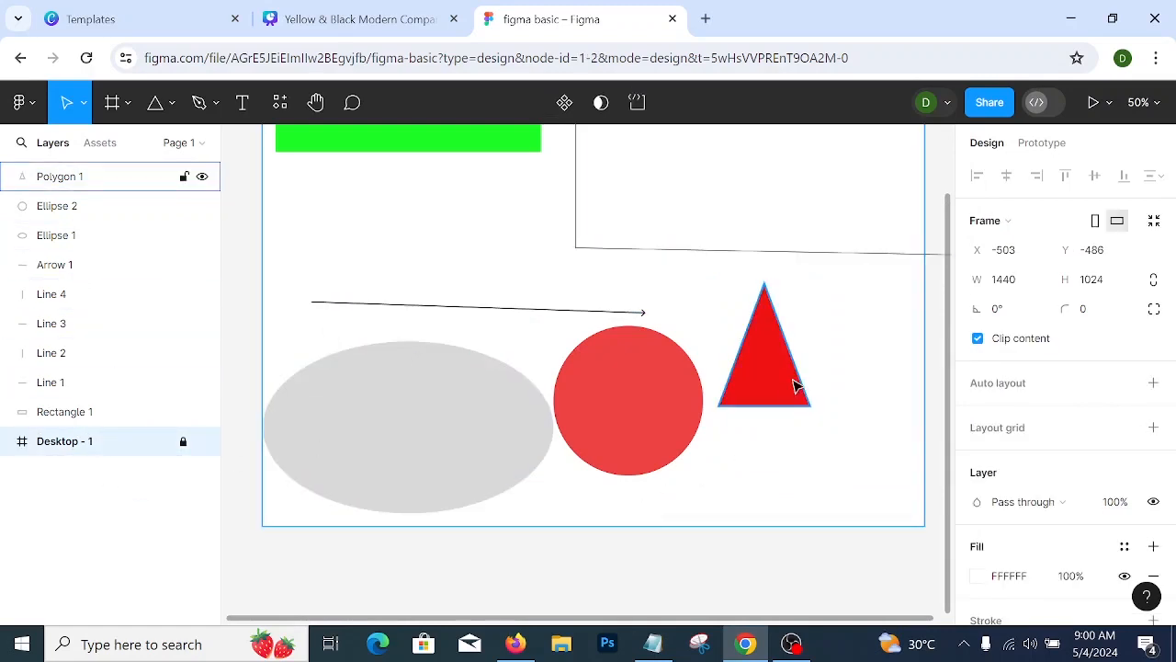
pyautogui.click(594, 532)
pyautogui.click(101, 452)
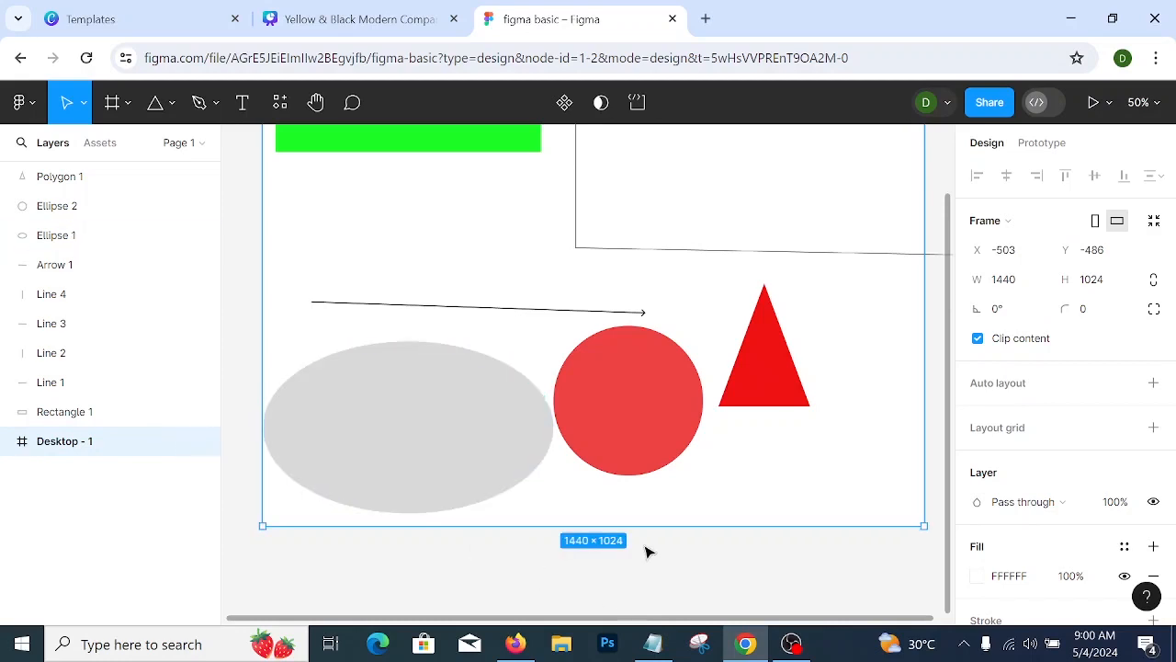
pyautogui.moveTo(631, 538); pyautogui.dragTo(654, 576)
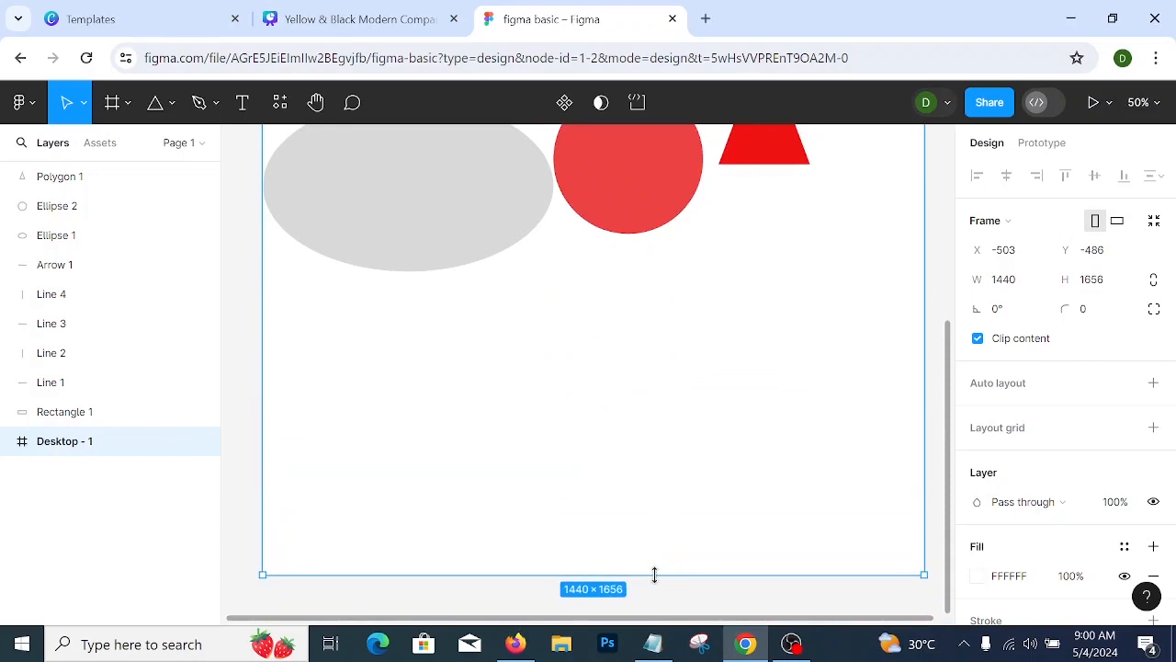
pyautogui.scroll(3, 620, 404)
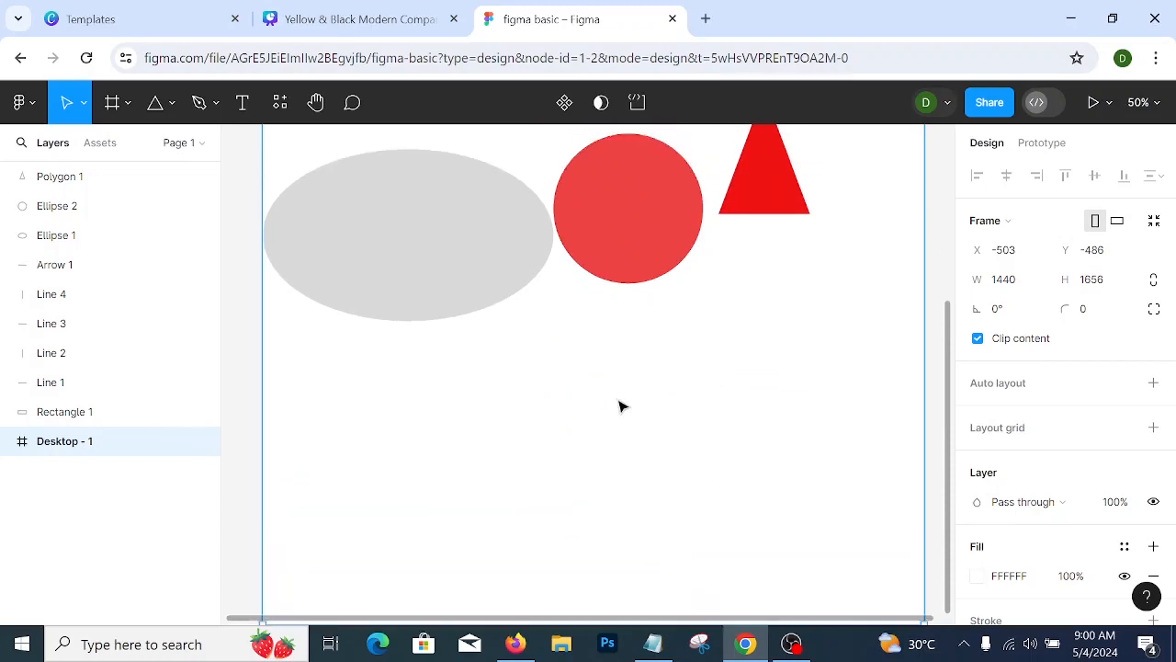
# - Draw a star about 244 × 228 in the frame's empty area below the ellipse and the circle
pyautogui.click(172, 103)
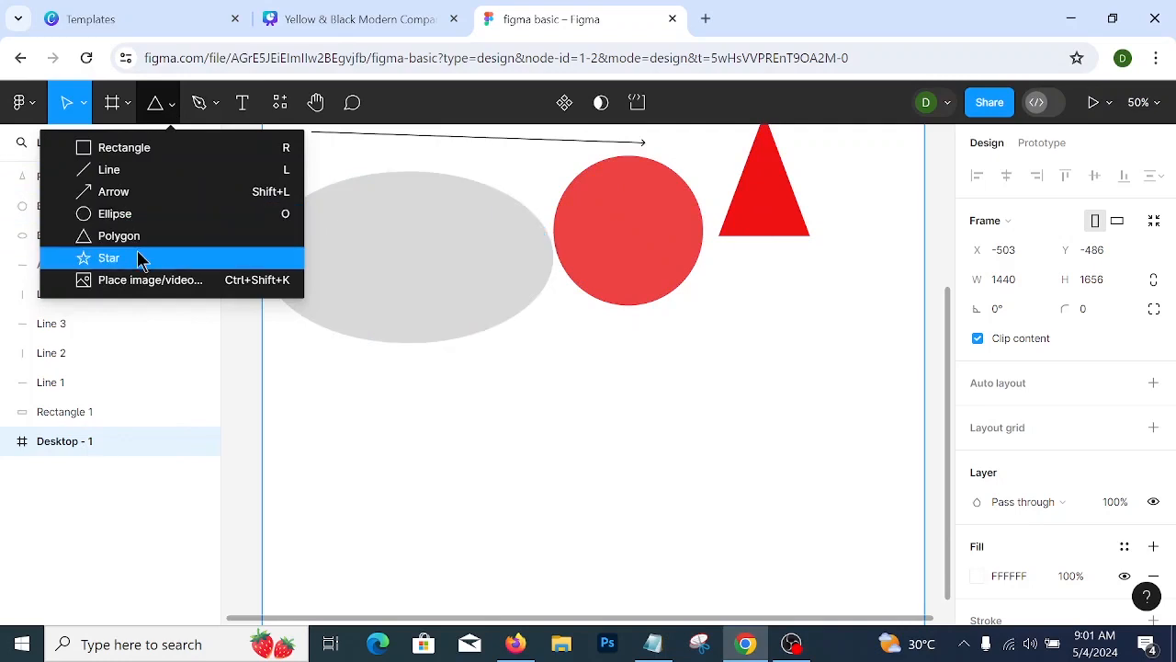
pyautogui.click(110, 258)
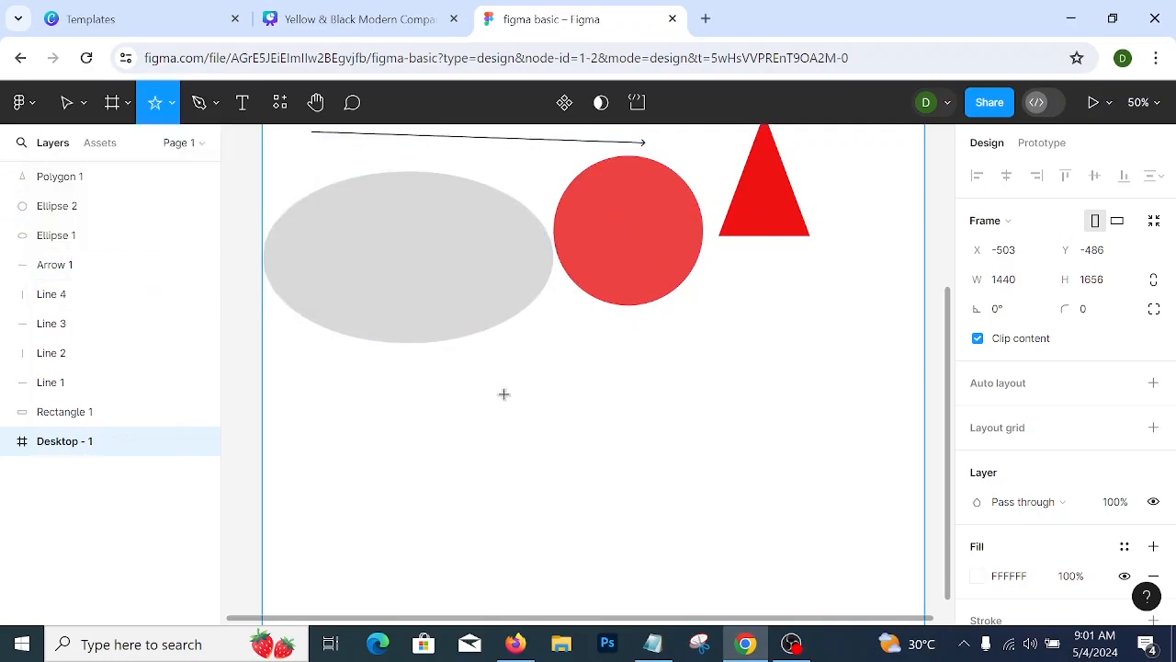
pyautogui.moveTo(501, 386); pyautogui.dragTo(613, 492)
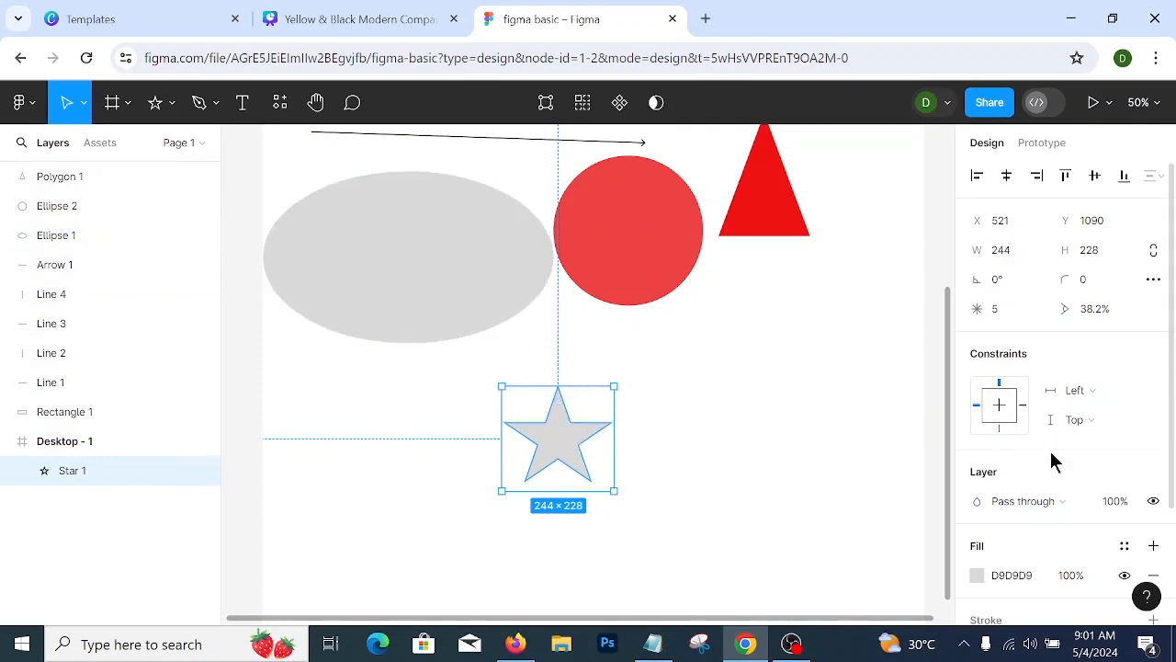
# - Fill the star with light green 51F174
pyautogui.click(980, 570)
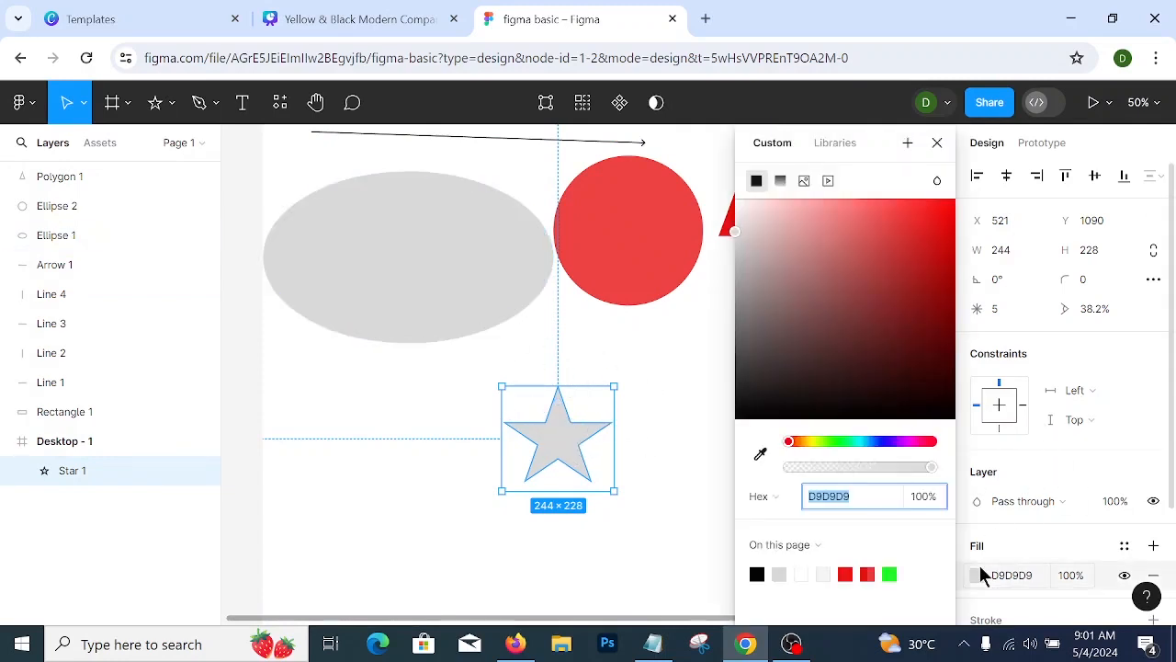
pyautogui.click(836, 279)
pyautogui.click(880, 211)
pyautogui.click(841, 442)
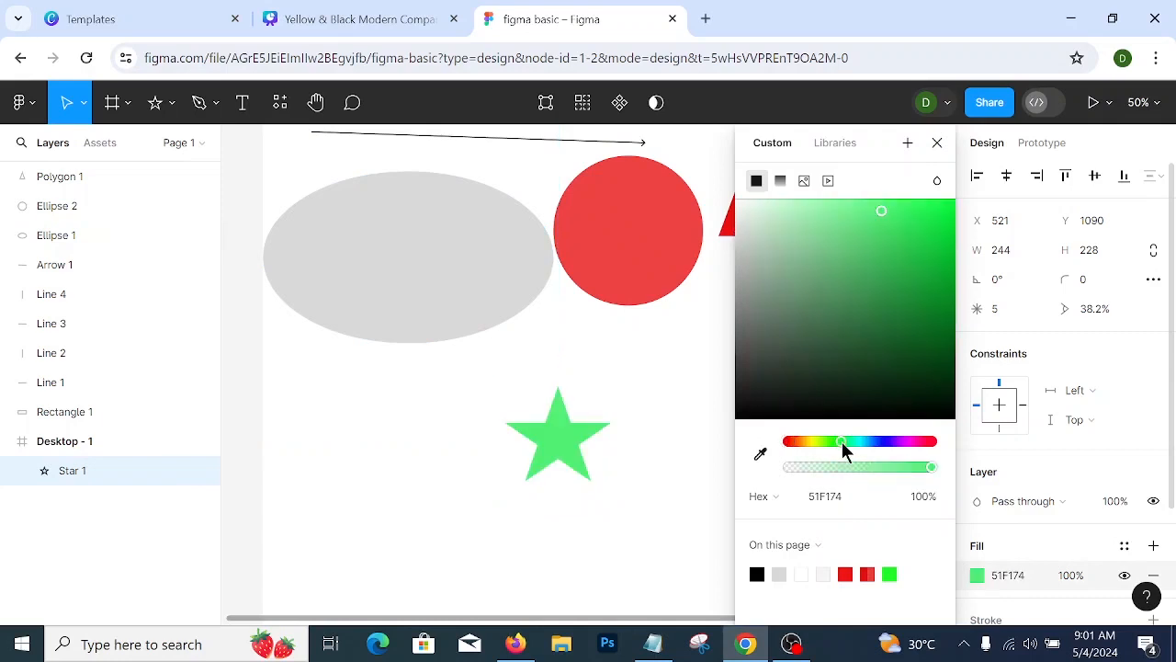
pyautogui.click(937, 142)
pyautogui.scroll(-3, 1089, 519)
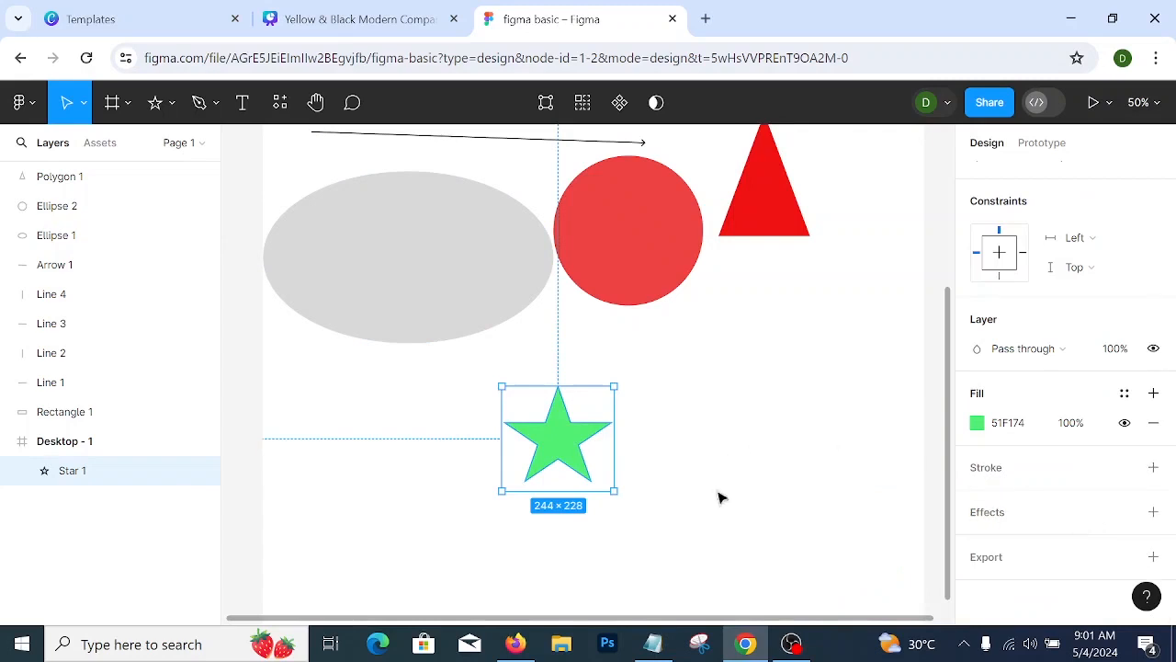
pyautogui.scroll(-1, 839, 538)
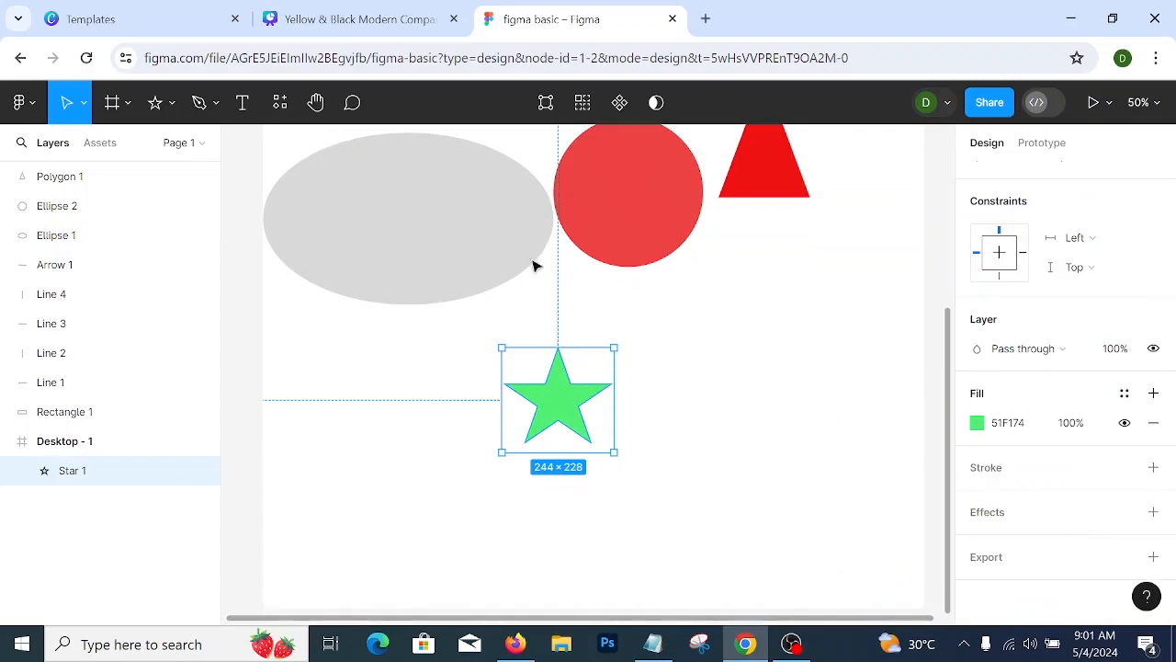
# - Move the green rectangle slightly down inside the frame, to about Y -431
pyautogui.click(172, 103)
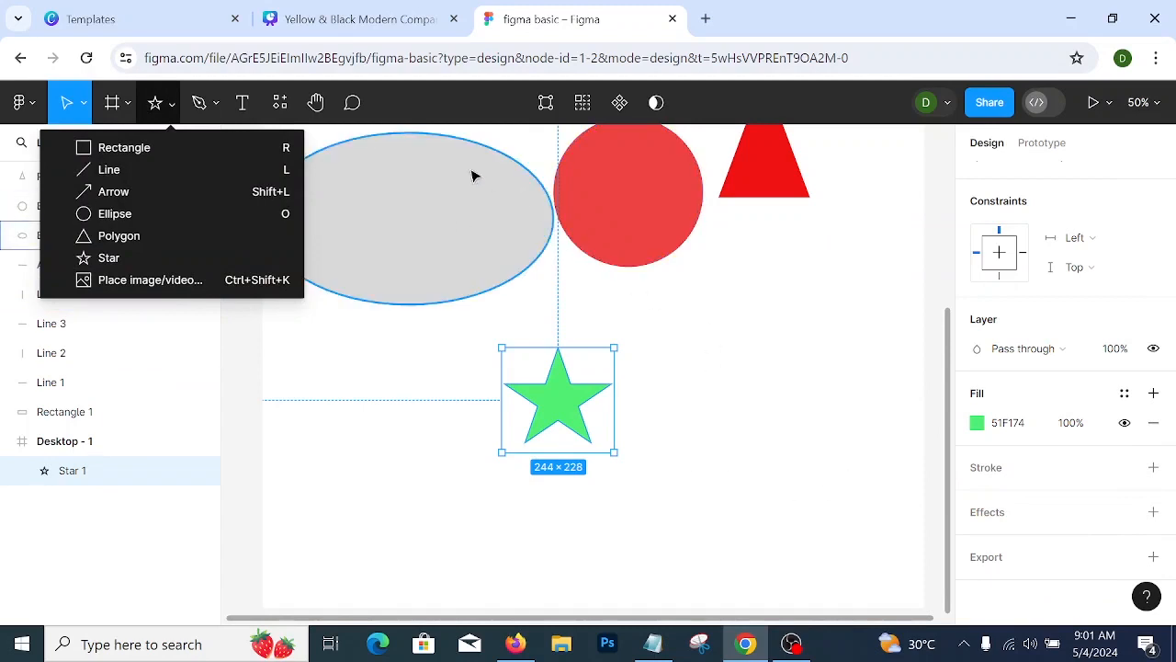
pyautogui.click(664, 362)
pyautogui.scroll(1, 695, 445)
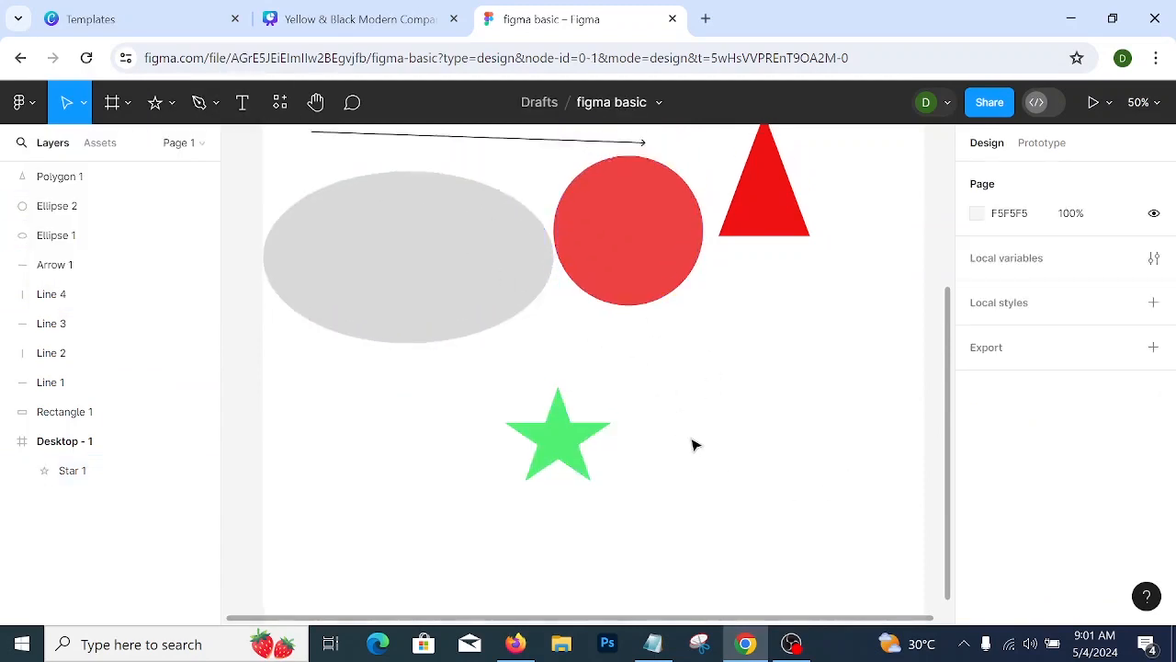
pyautogui.scroll(2, 717, 385)
pyautogui.scroll(5, 676, 432)
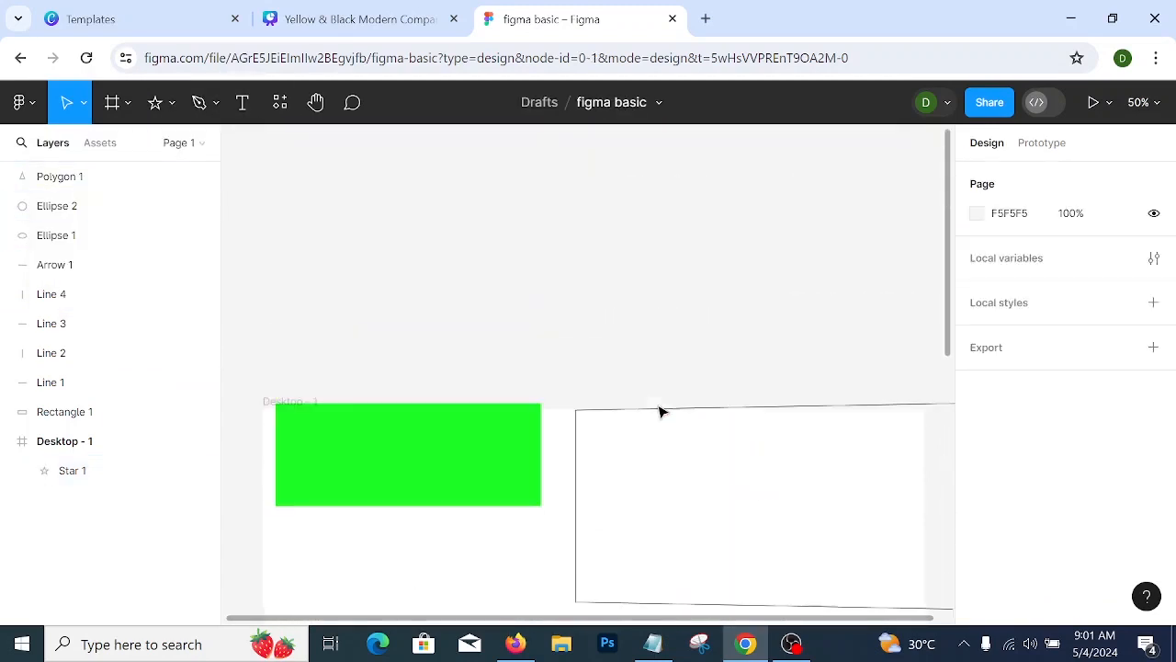
pyautogui.scroll(-5, 660, 410)
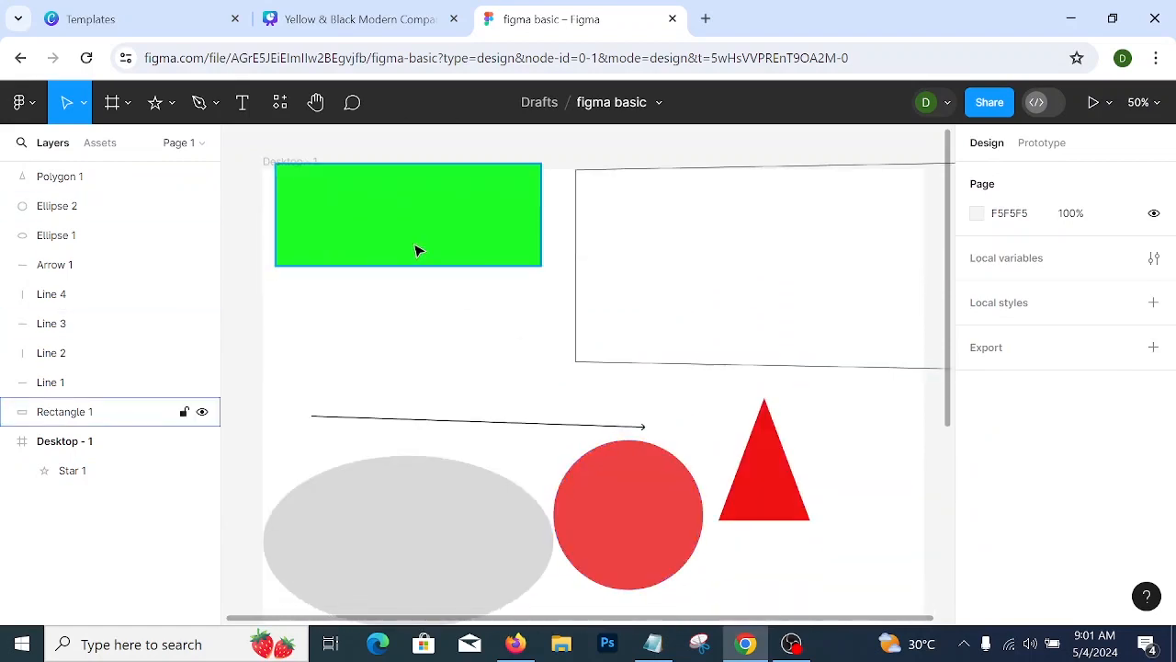
pyautogui.moveTo(416, 250); pyautogui.dragTo(415, 281)
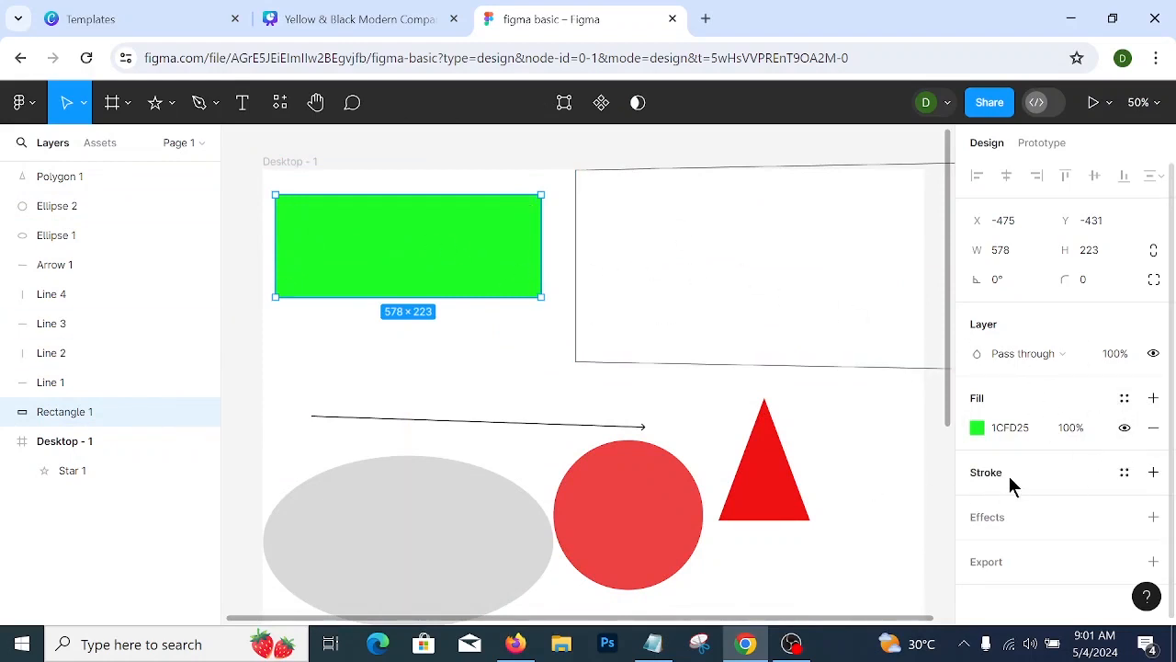
# - Add a stroke to the green rectangle and colour it red FF0F0F
pyautogui.click(1153, 474)
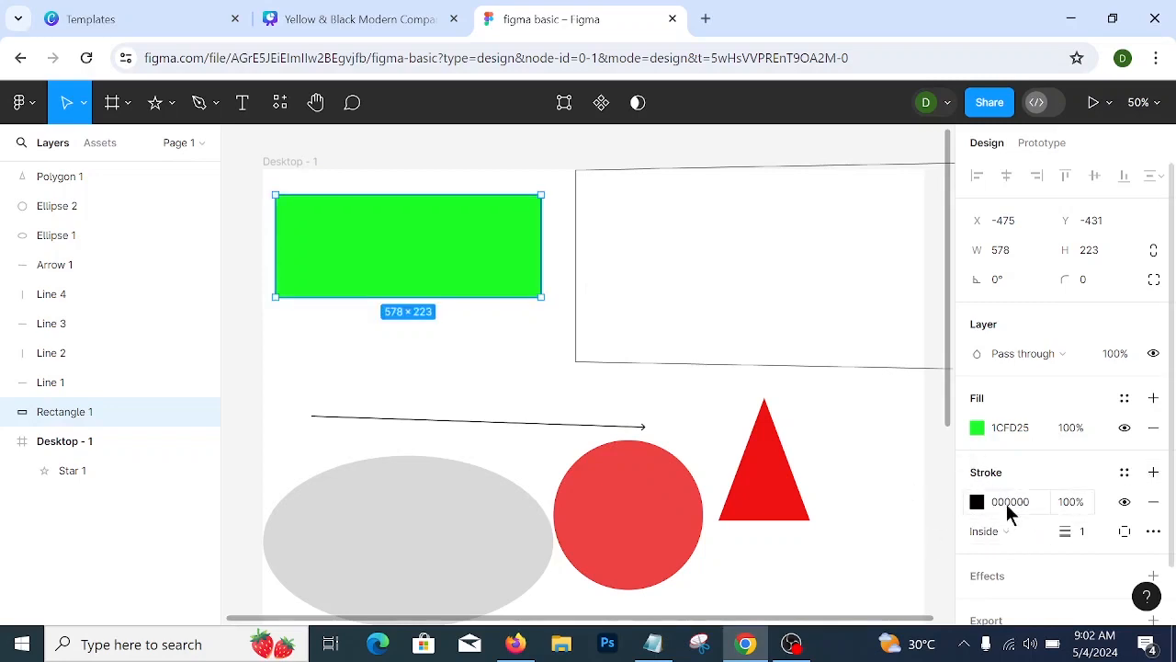
pyautogui.click(976, 504)
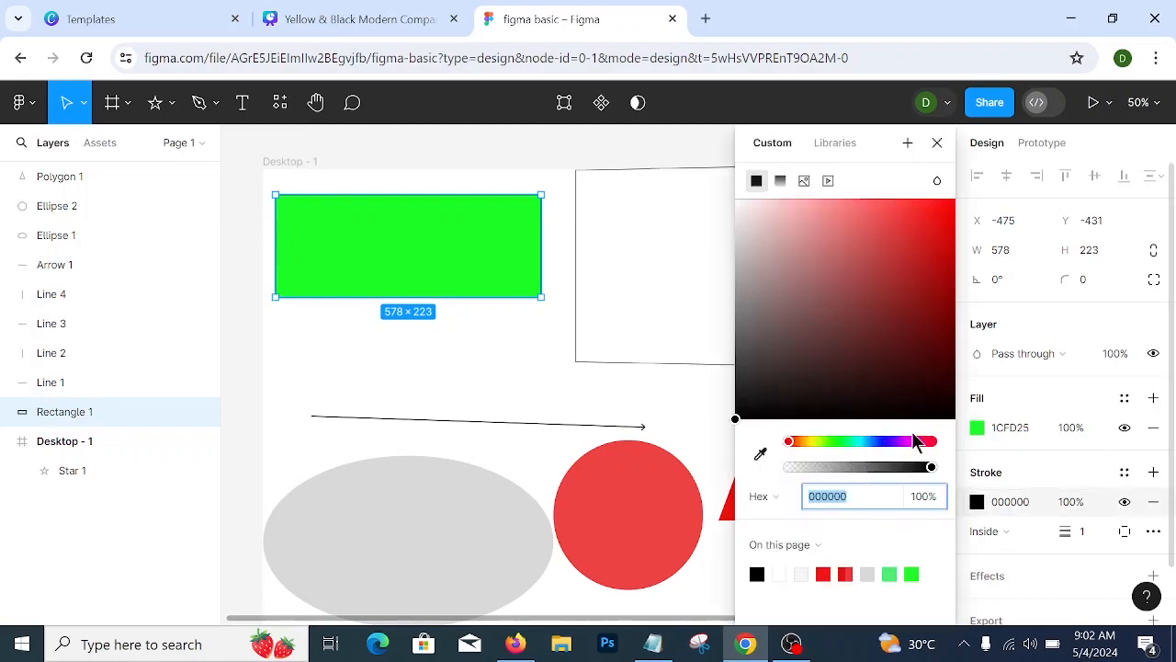
pyautogui.click(924, 205)
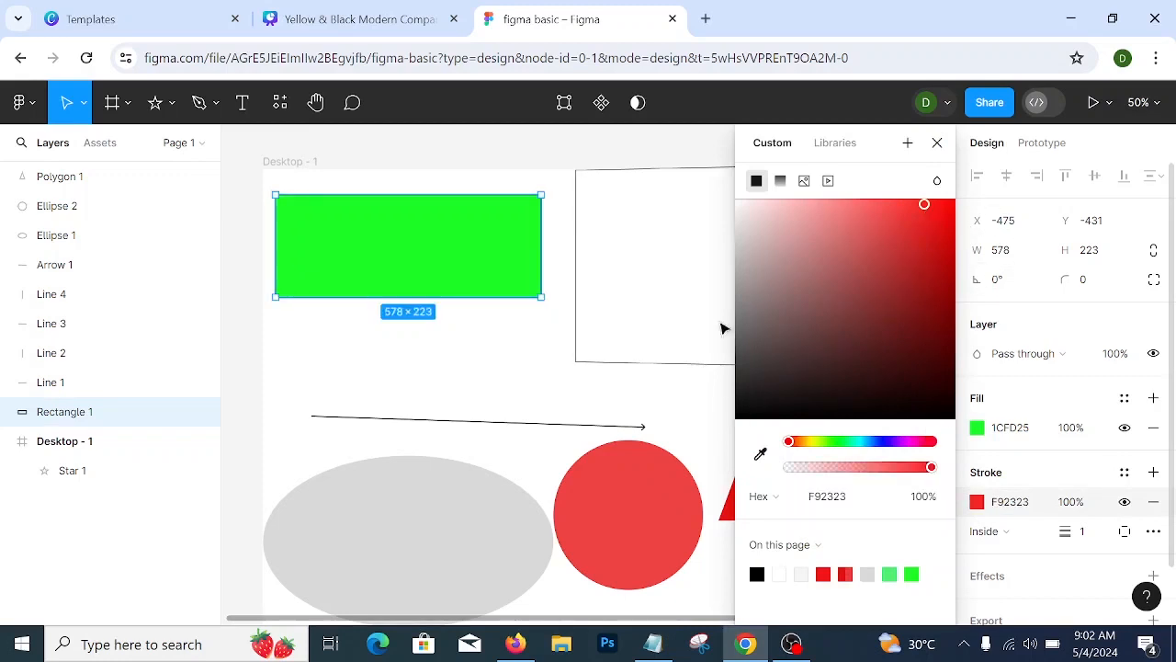
pyautogui.click(943, 204)
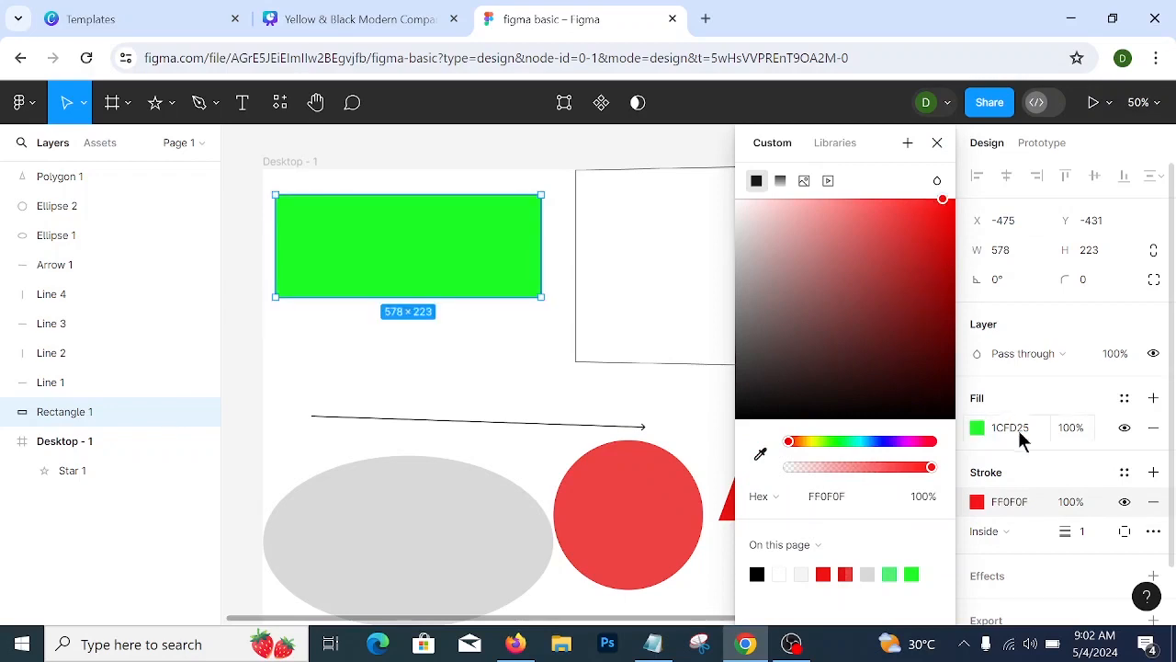
pyautogui.click(937, 143)
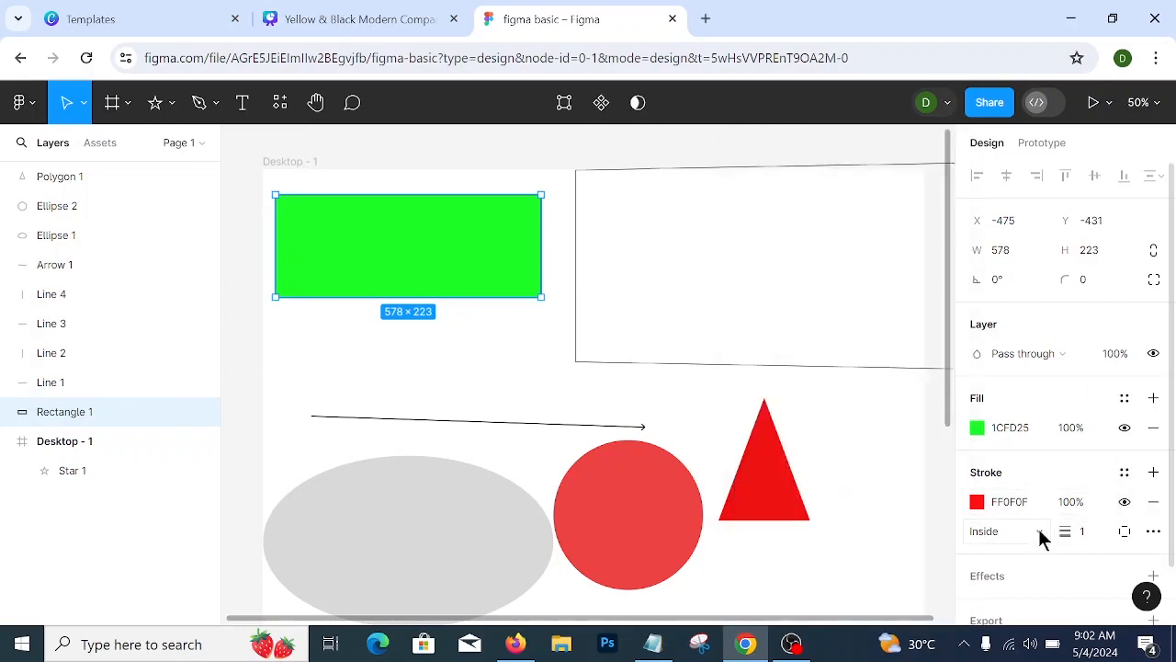
# - Raise the rectangle's red stroke weight first to 2 and finally to 5
pyautogui.click(1095, 538)
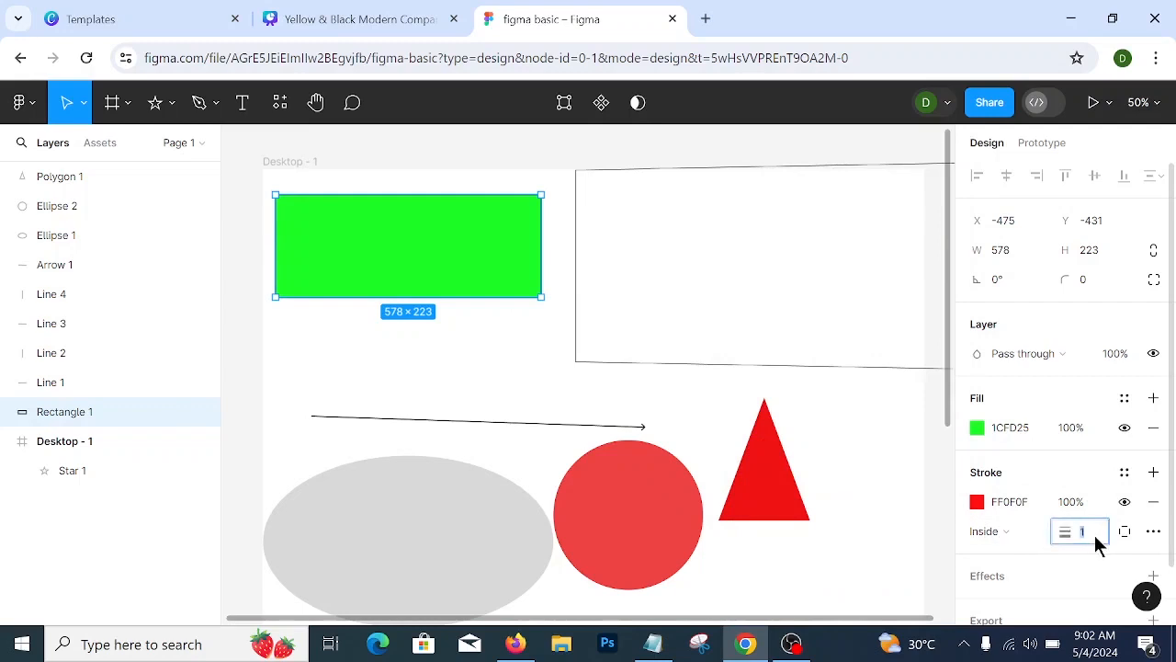
pyautogui.click(906, 469)
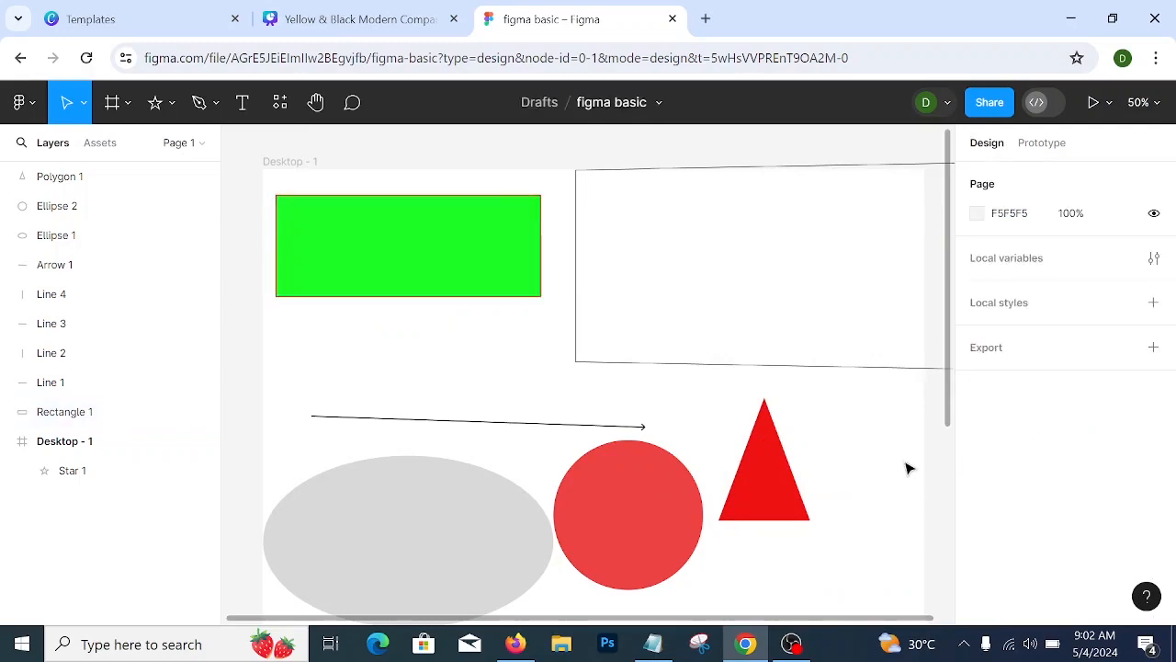
pyautogui.click(499, 257)
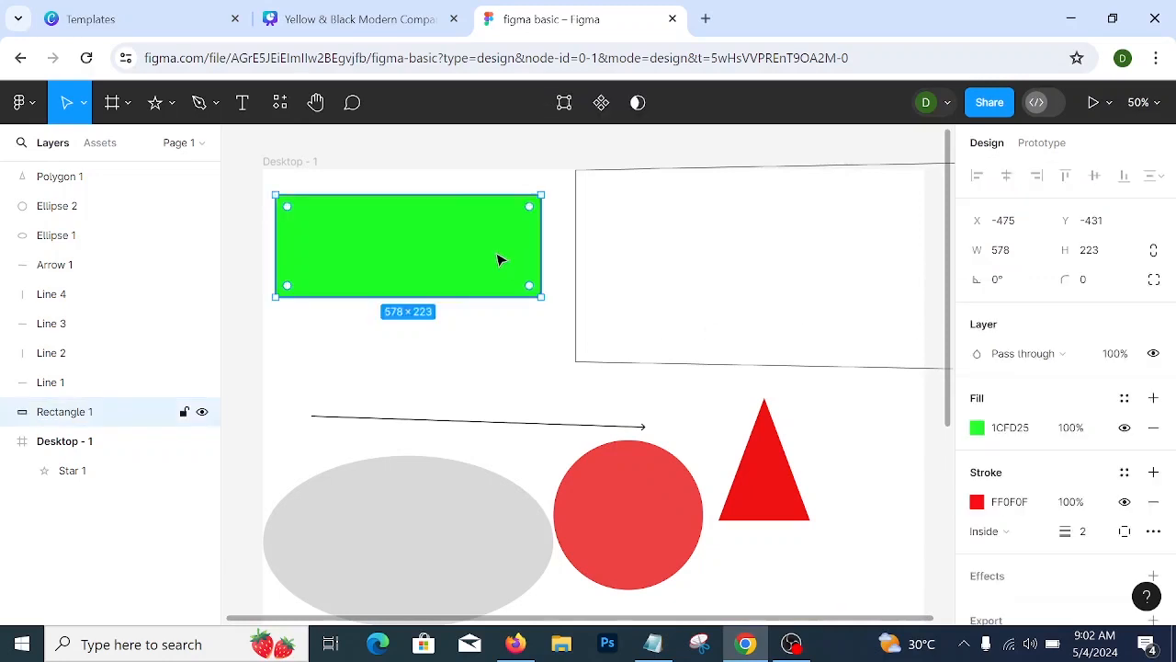
pyautogui.click(1094, 539)
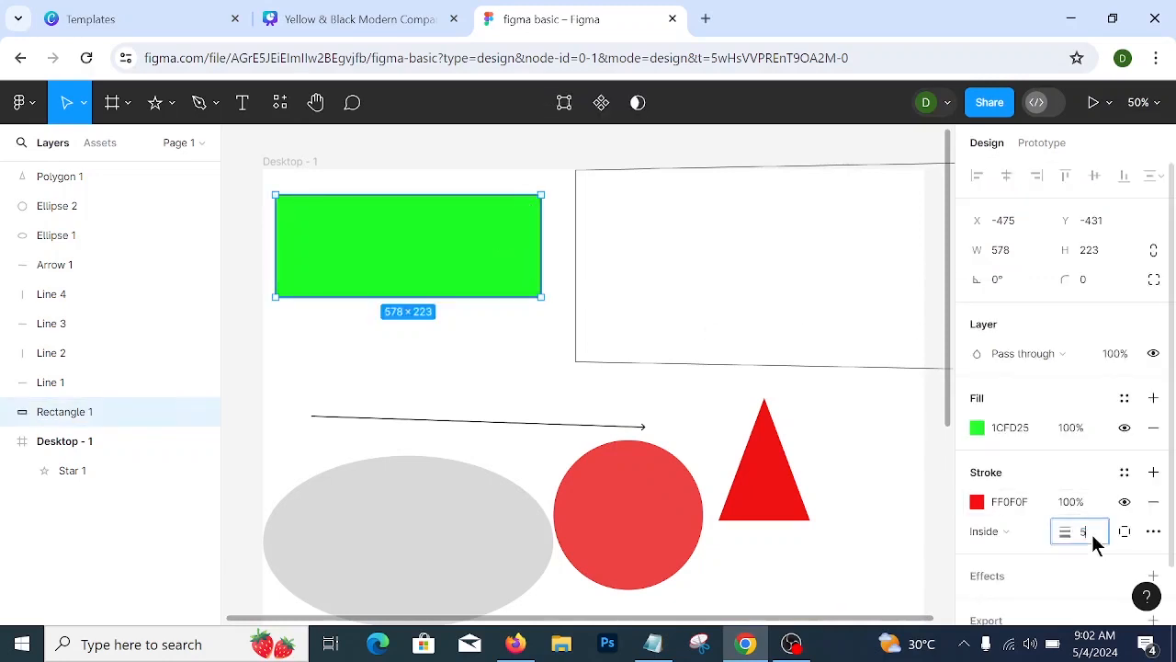
pyautogui.click(909, 448)
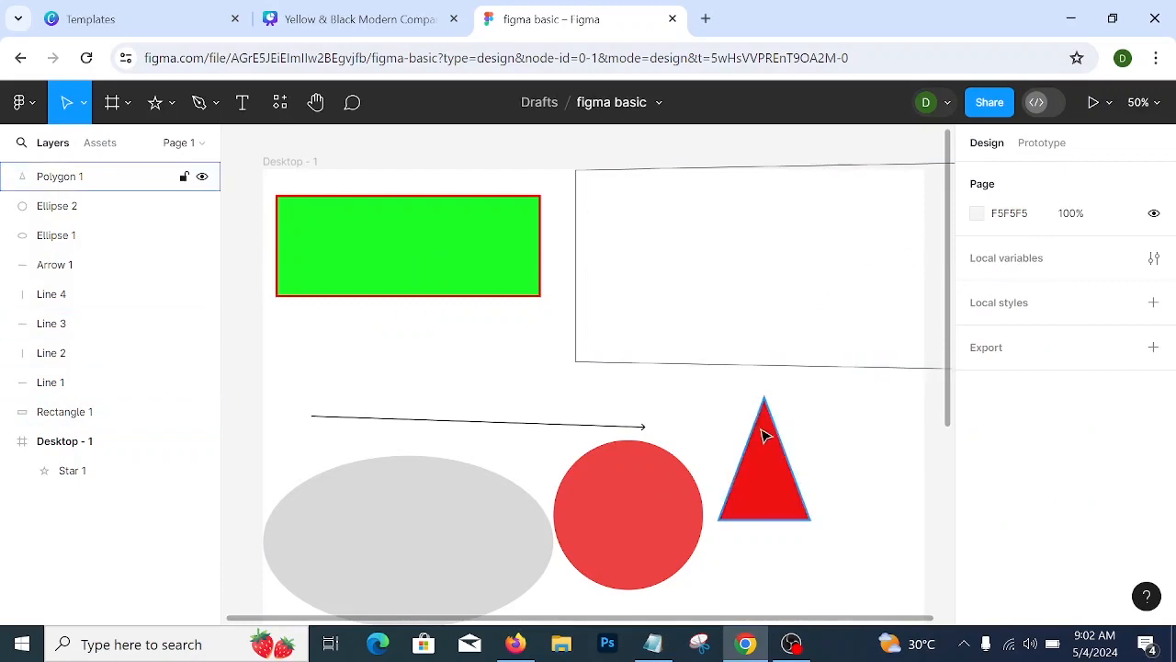
# - Hide the green rectangle's fill and keep its stroke position set to Inside
pyautogui.click(508, 284)
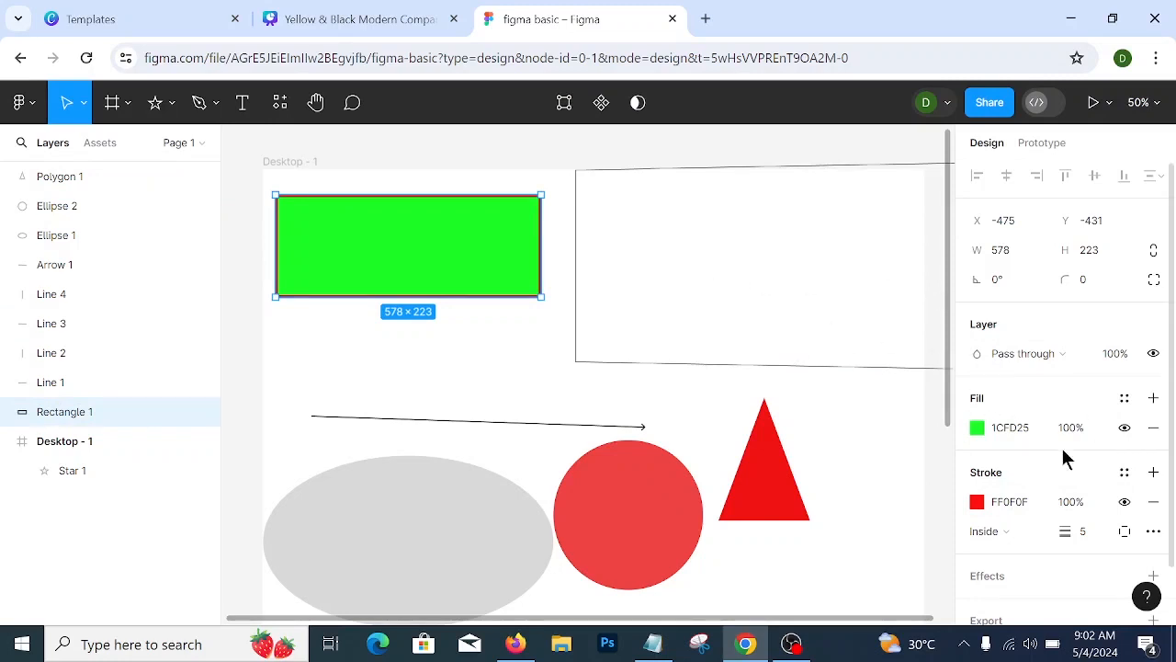
pyautogui.click(1125, 428)
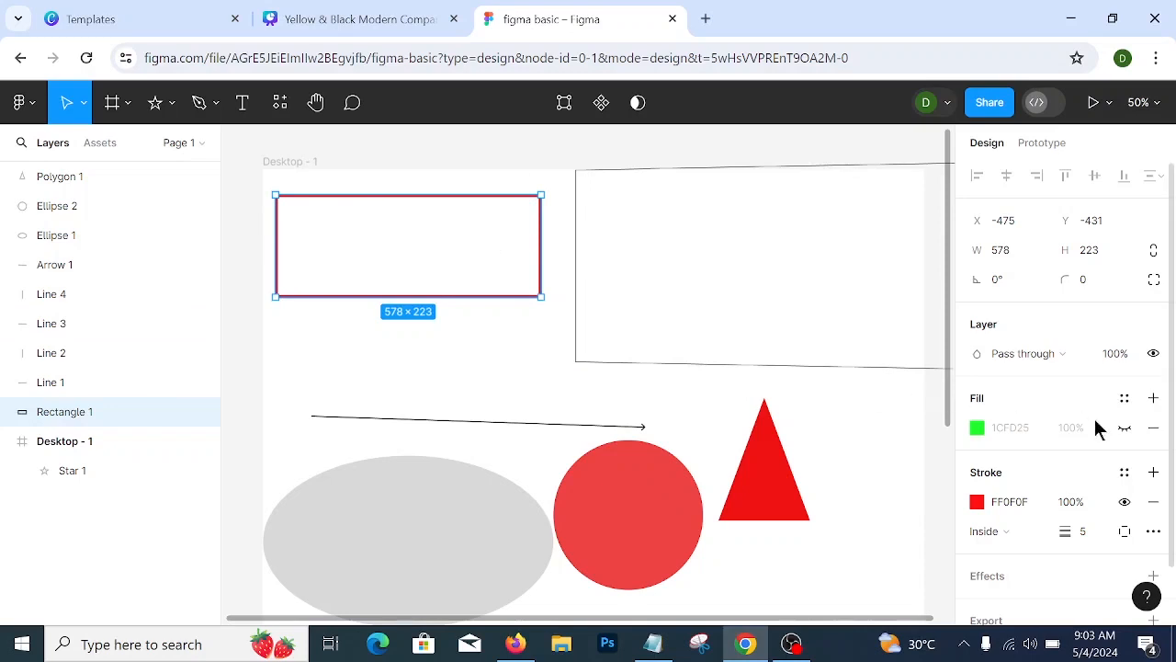
pyautogui.click(1035, 543)
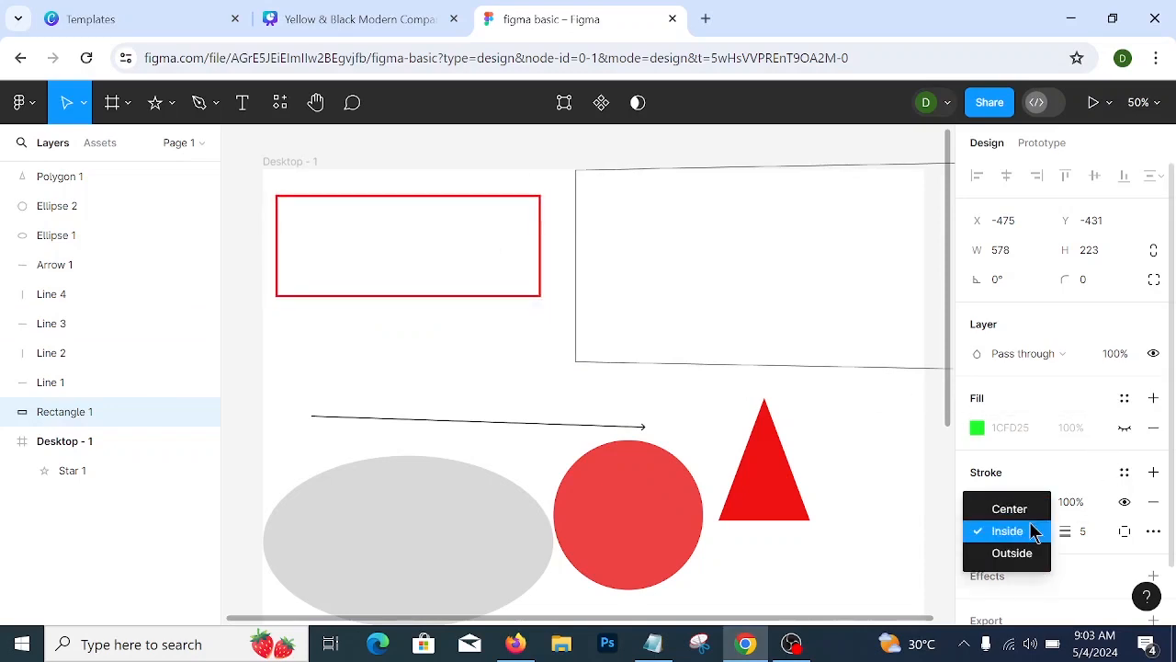
pyautogui.click(1033, 531)
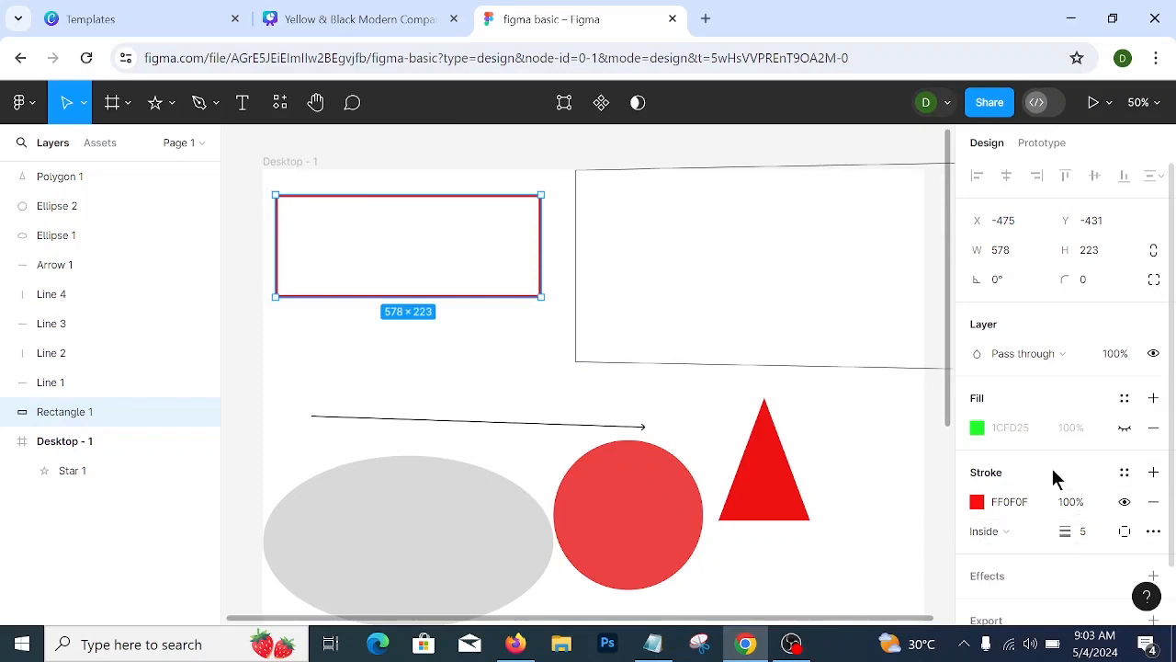
pyautogui.scroll(-1, 1056, 482)
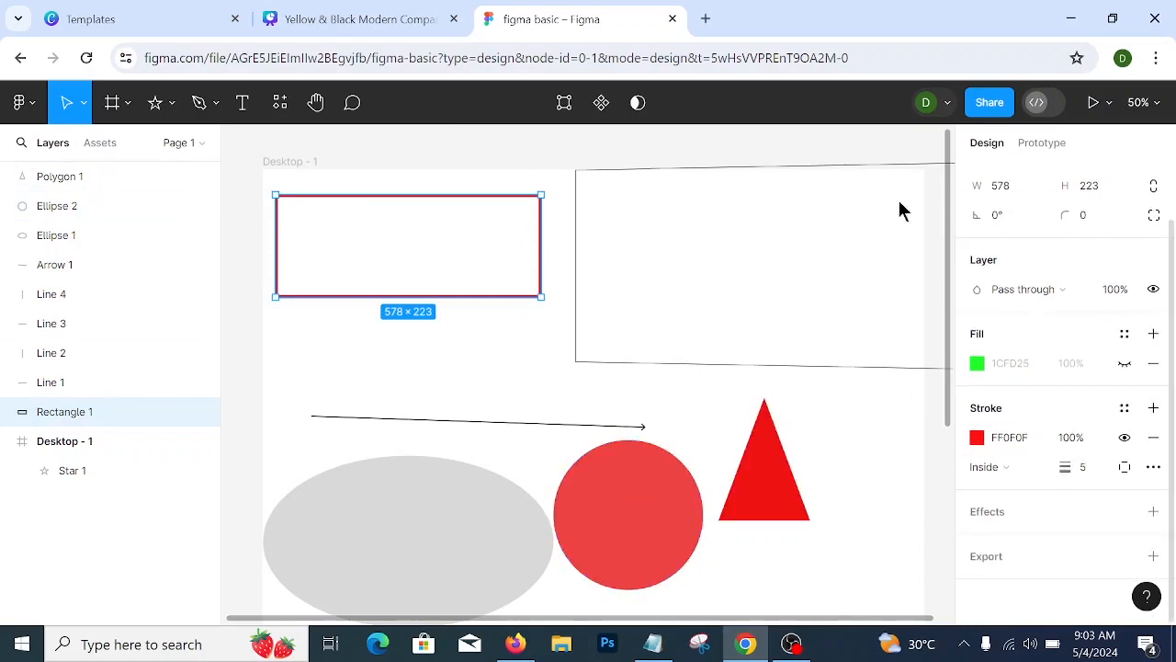
# - Add a stroke to the red circle and colour it green 15EE38
pyautogui.click(648, 497)
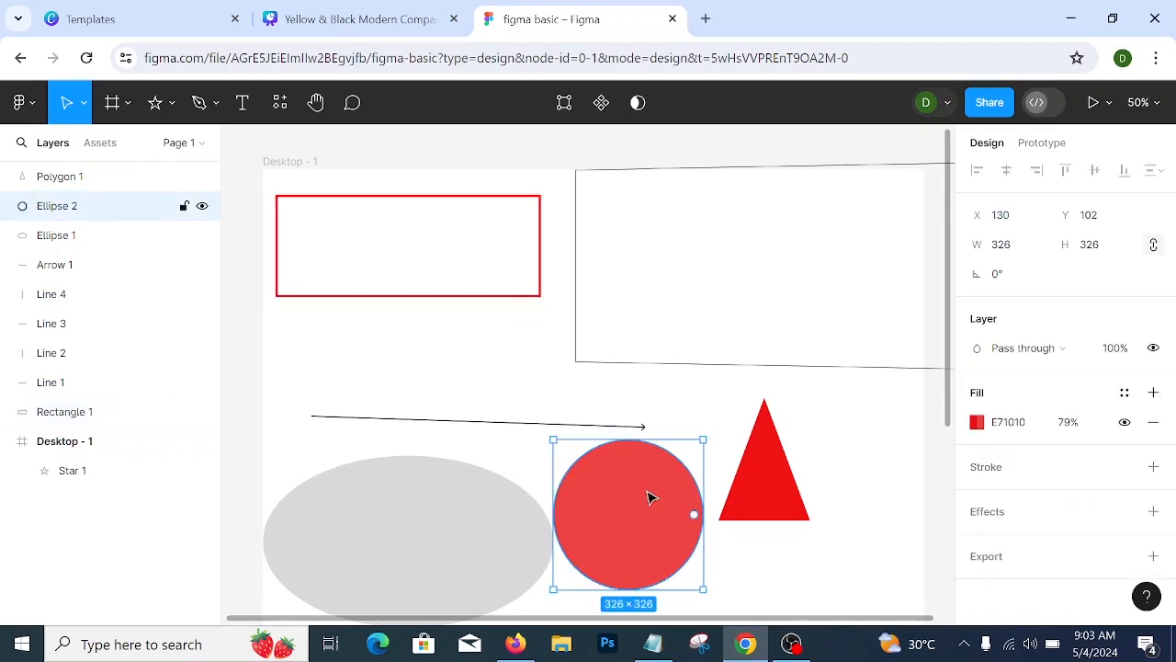
pyautogui.click(1153, 470)
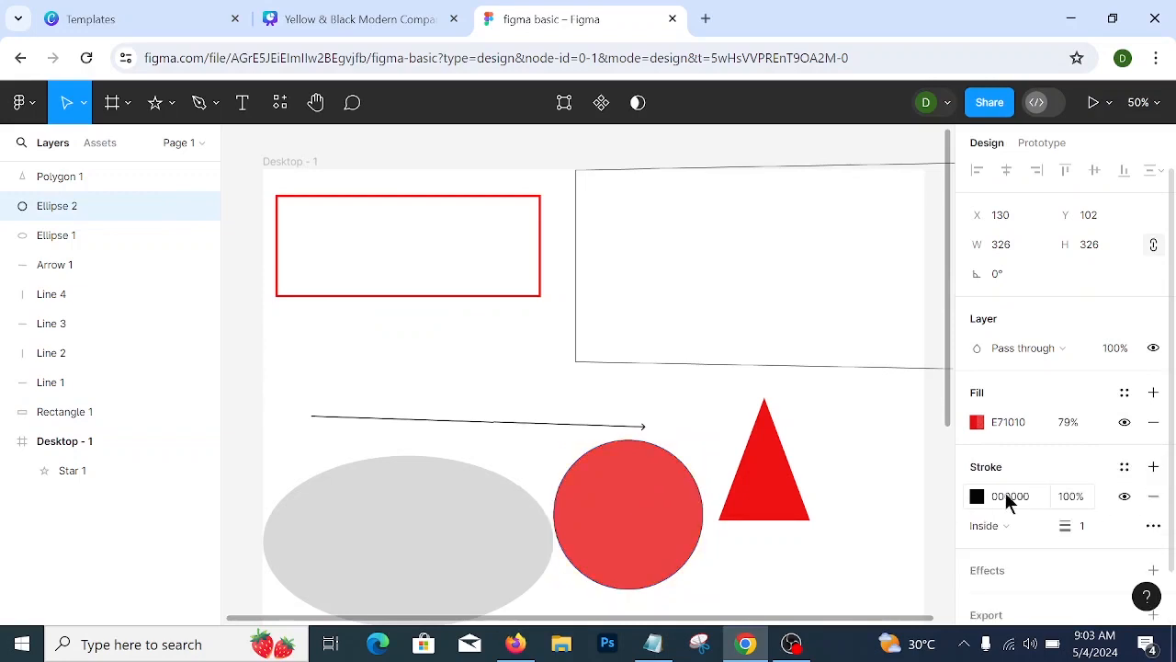
pyautogui.click(977, 497)
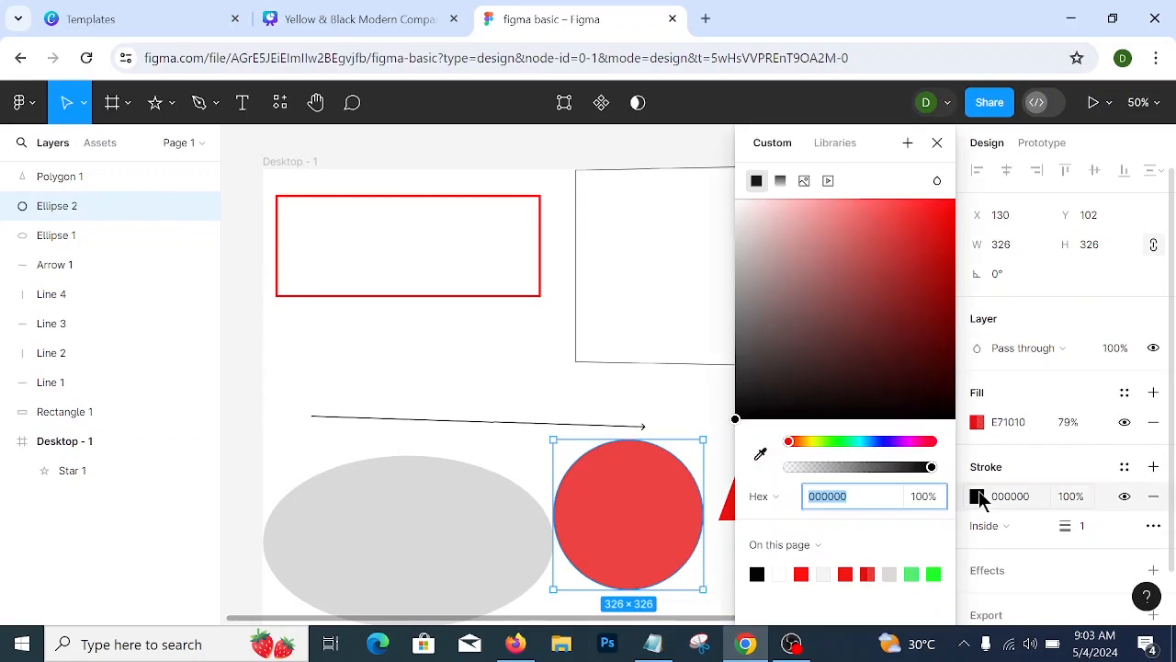
pyautogui.click(840, 443)
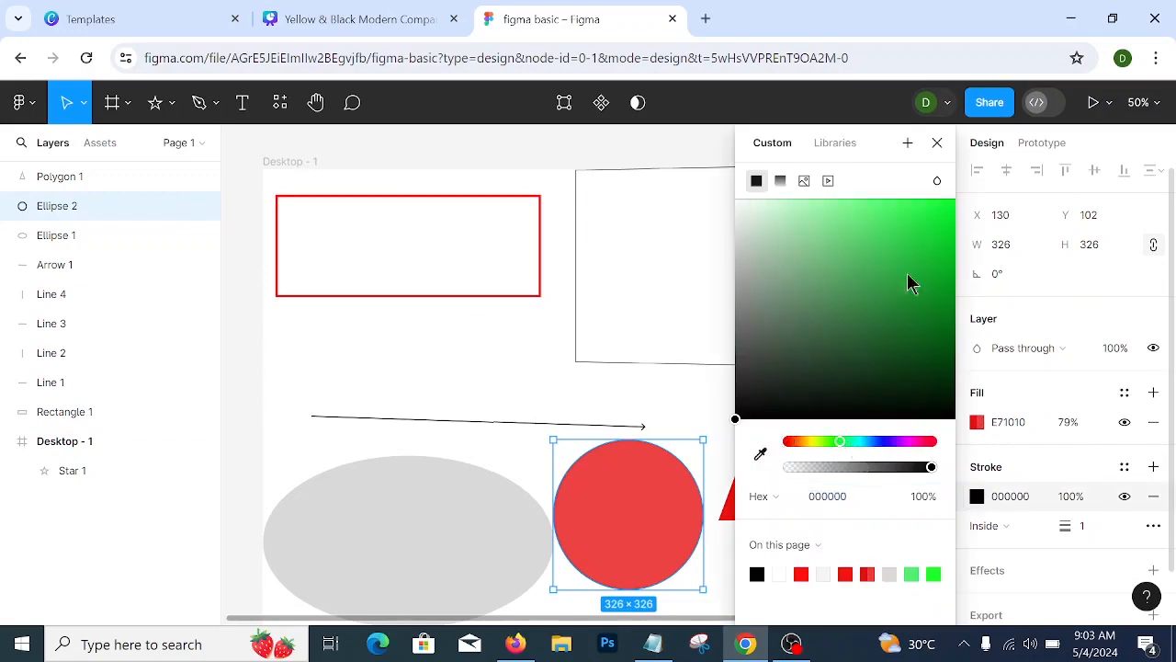
pyautogui.click(936, 216)
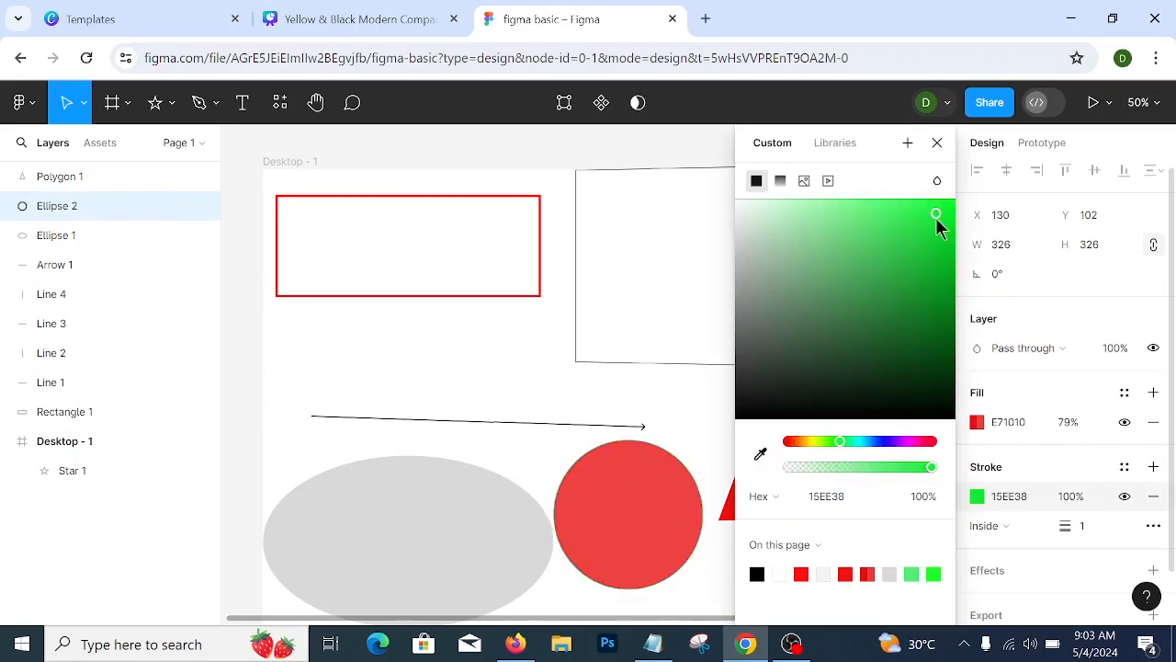
pyautogui.click(937, 146)
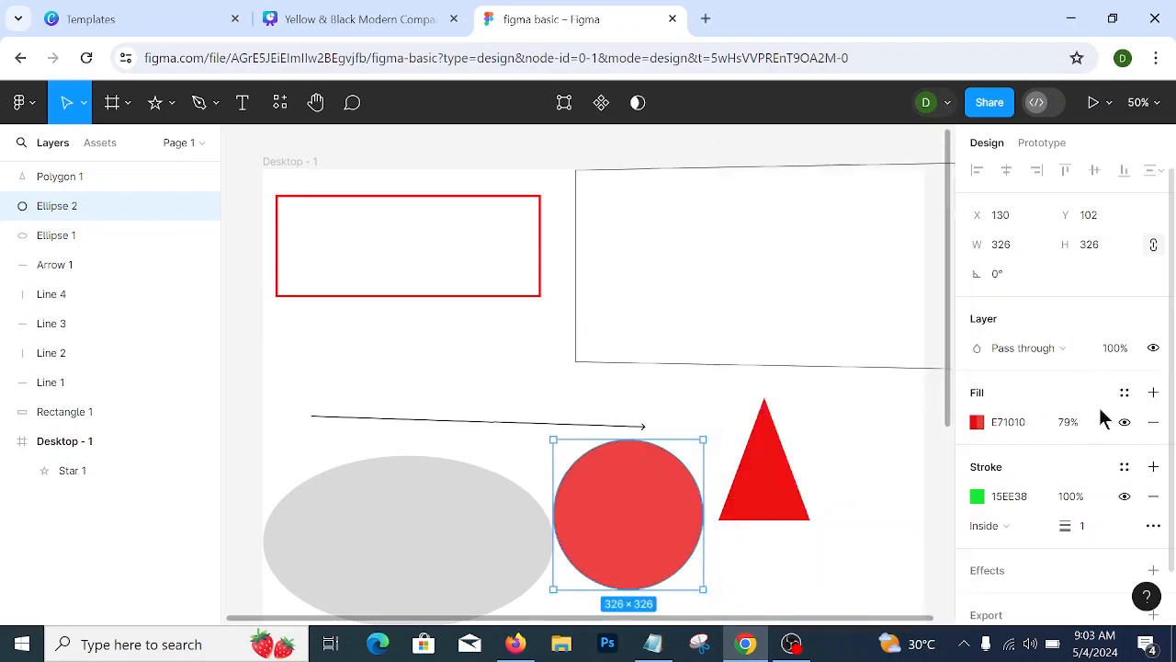
# - Set the circle's stroke position to Outside and its stroke weight to 3
pyautogui.click(1098, 536)
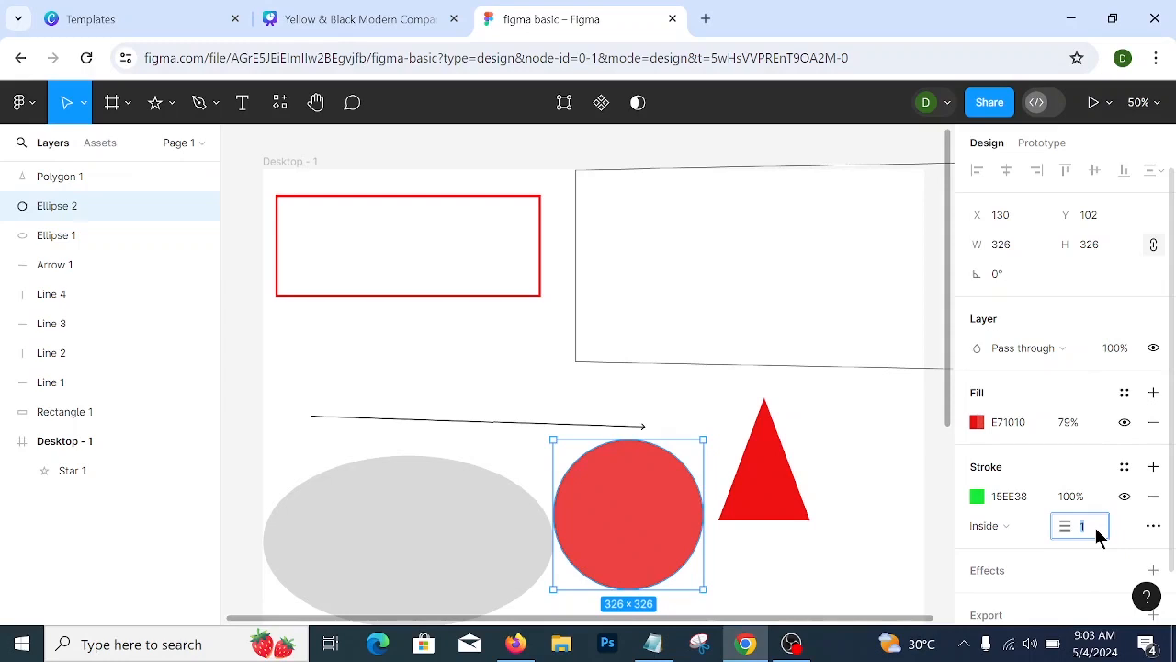
pyautogui.click(1016, 530)
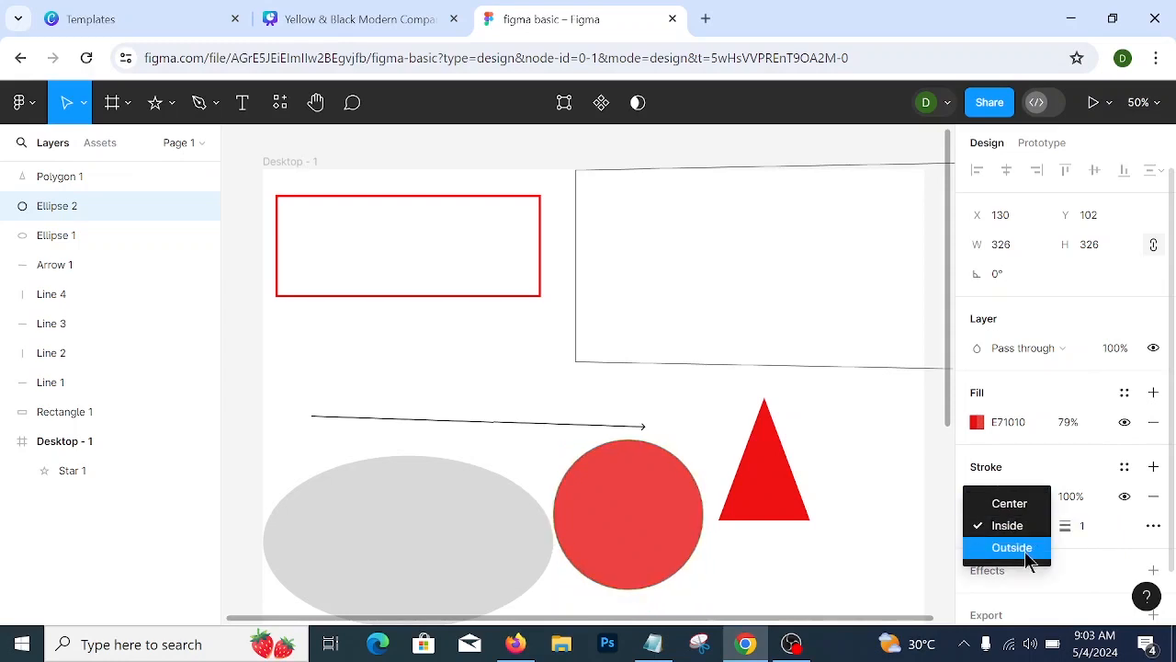
pyautogui.click(1027, 551)
pyautogui.click(1093, 535)
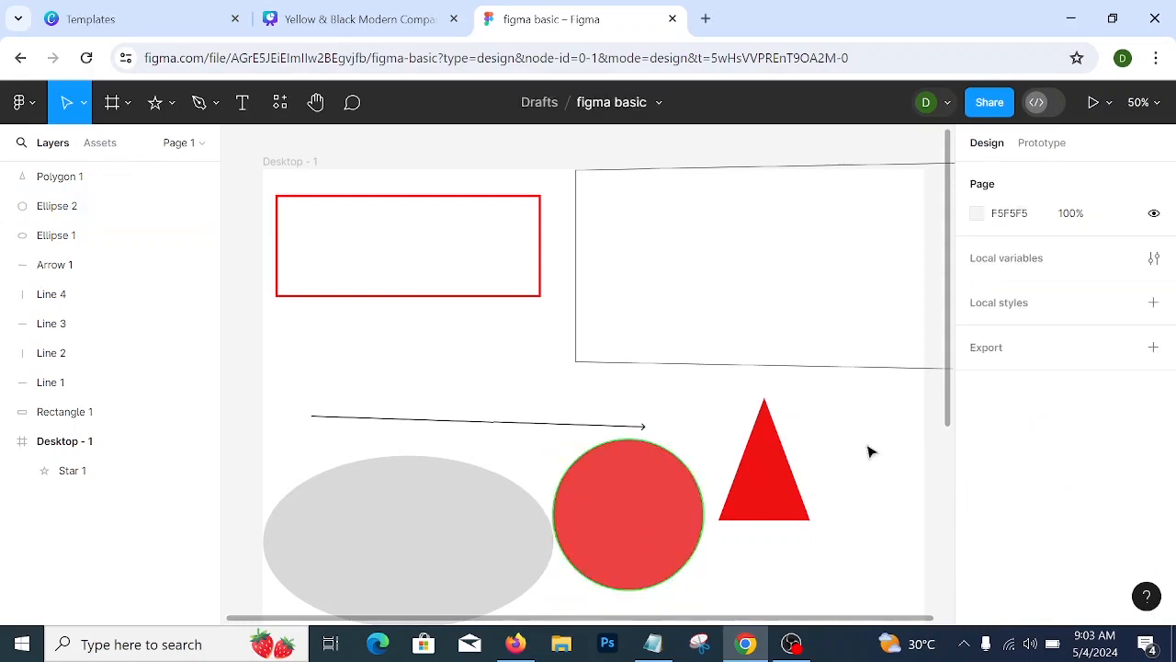
# - Set the circle's green stroke position to Inside and its weight to 5
pyautogui.click(671, 506)
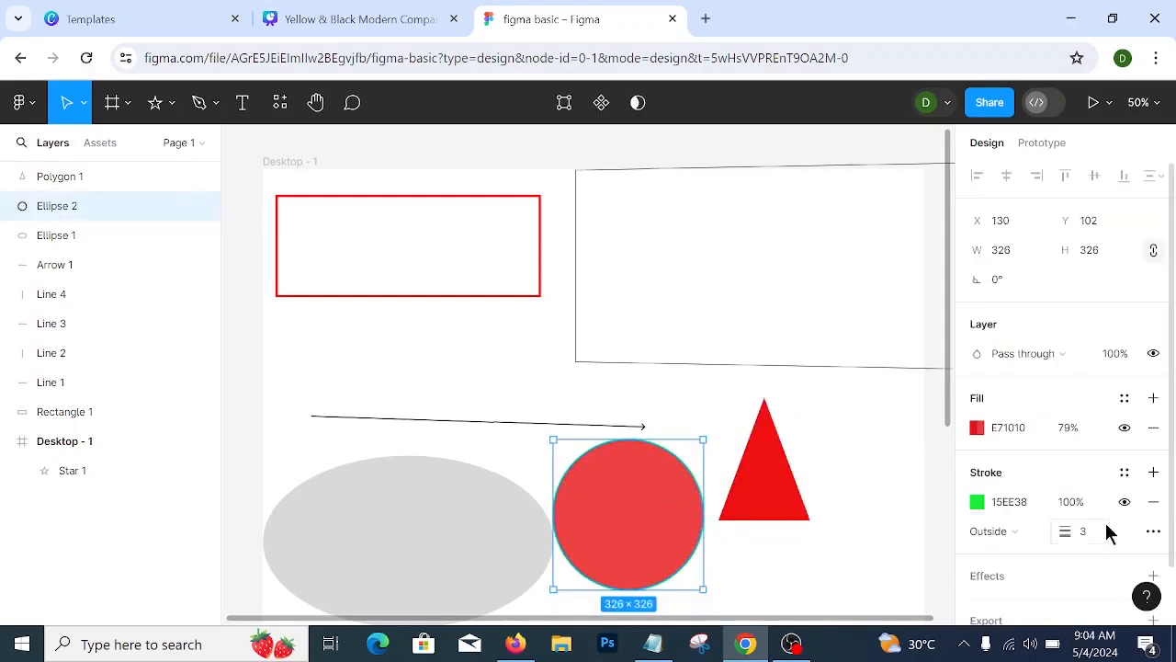
pyautogui.click(1024, 537)
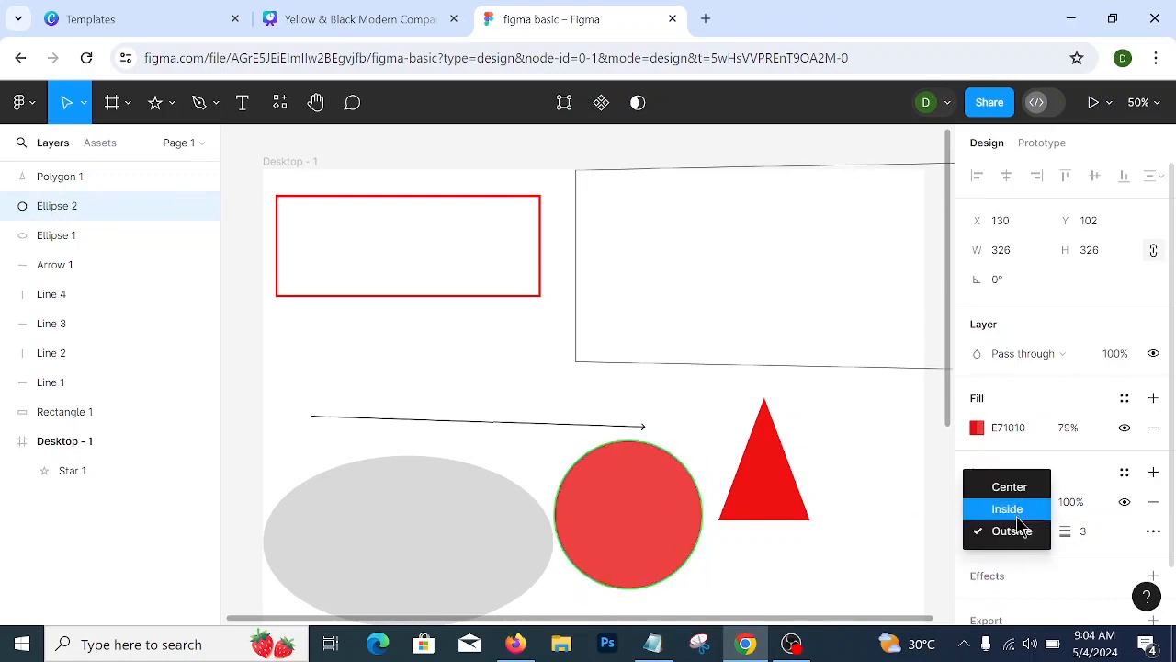
pyautogui.click(1008, 509)
pyautogui.click(1089, 538)
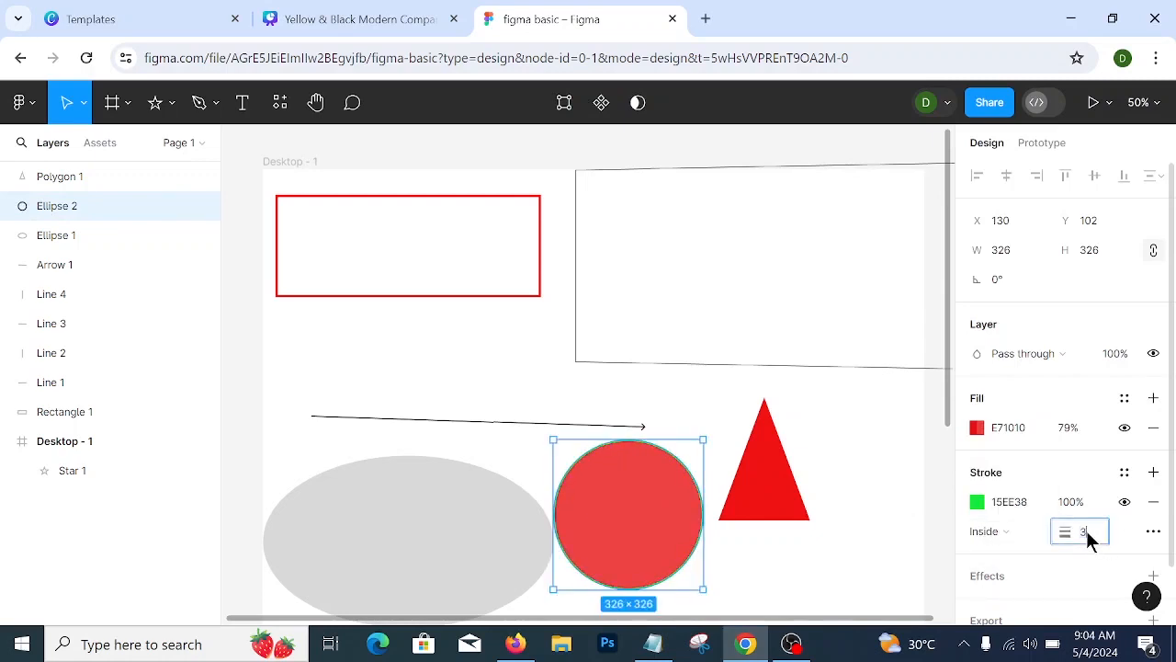
pyautogui.click(843, 438)
# - Hide the circle's red fill and move the circle slightly down and right, to about X 148, Y 160
pyautogui.click(691, 496)
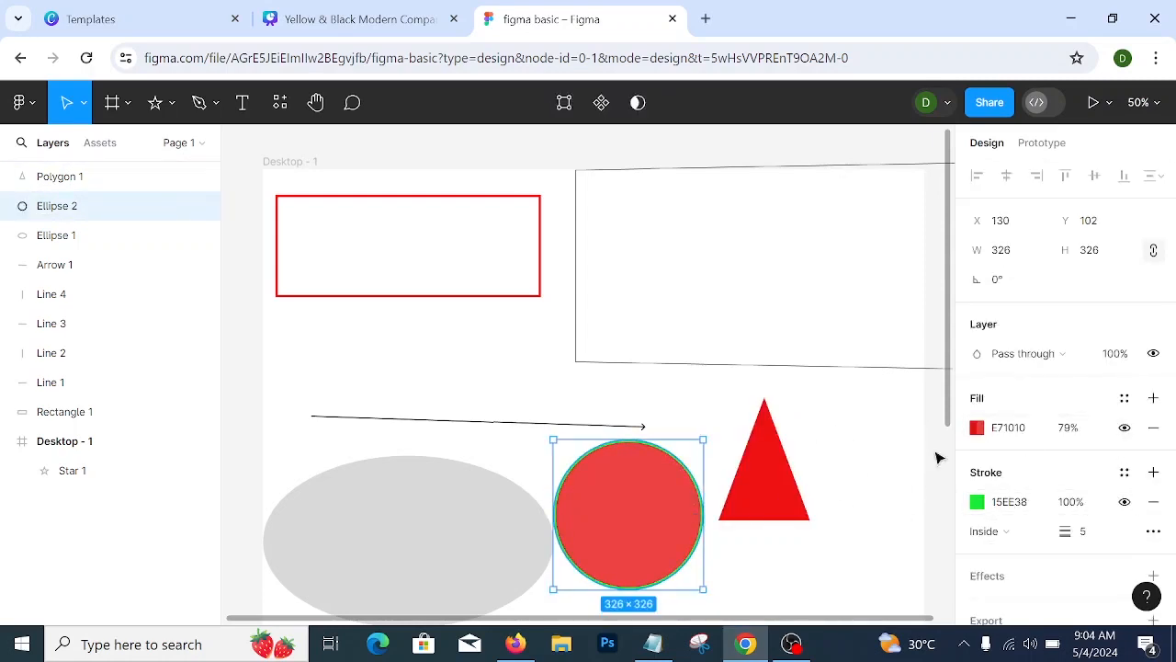
pyautogui.click(1123, 428)
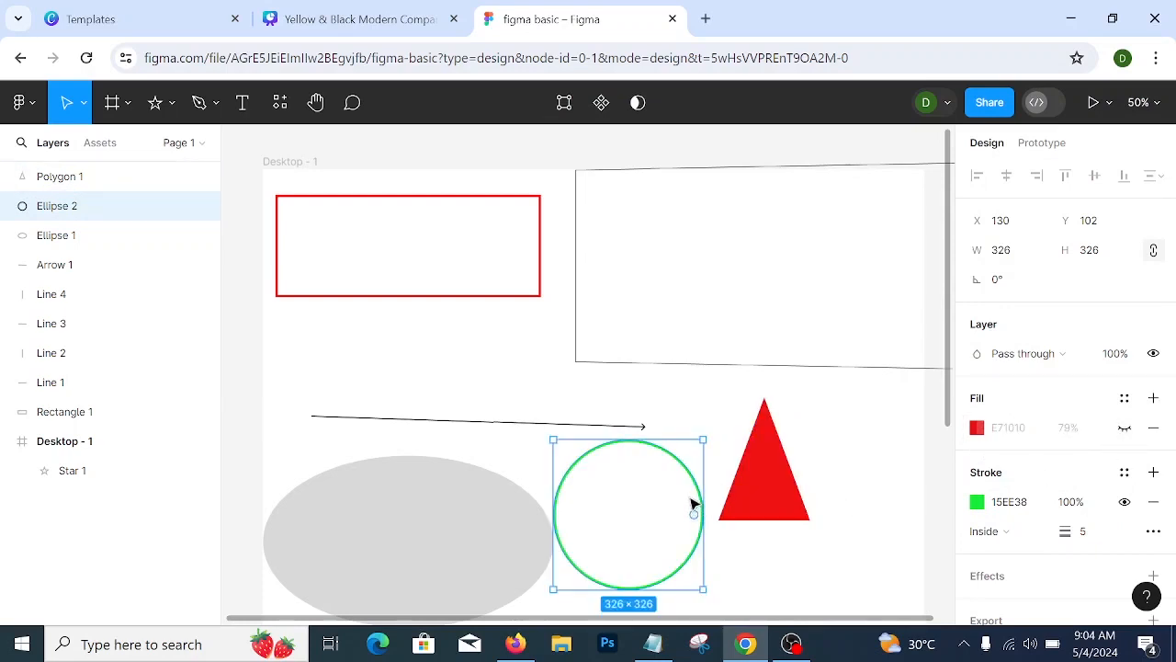
pyautogui.moveTo(691, 469); pyautogui.dragTo(700, 496)
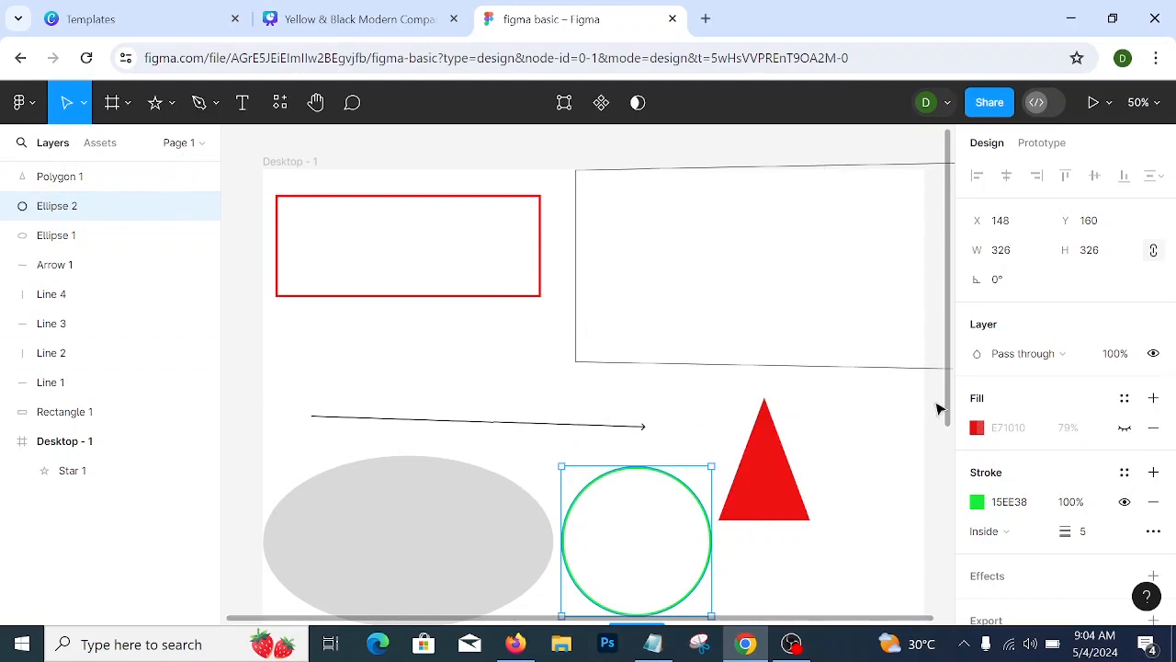
# - Give the red triangle a black stroke of weight 5 and move it over the rectangle's lower edge, to about X -127, Y -230
pyautogui.moveTo(778, 459); pyautogui.dragTo(806, 455)
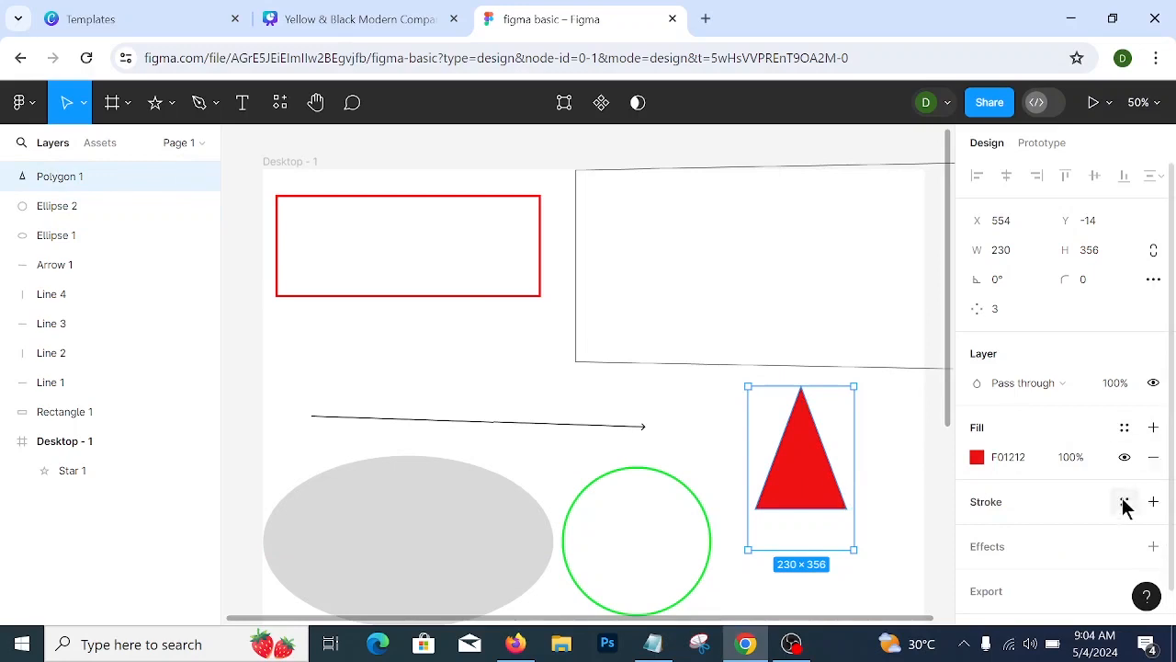
pyautogui.click(1151, 510)
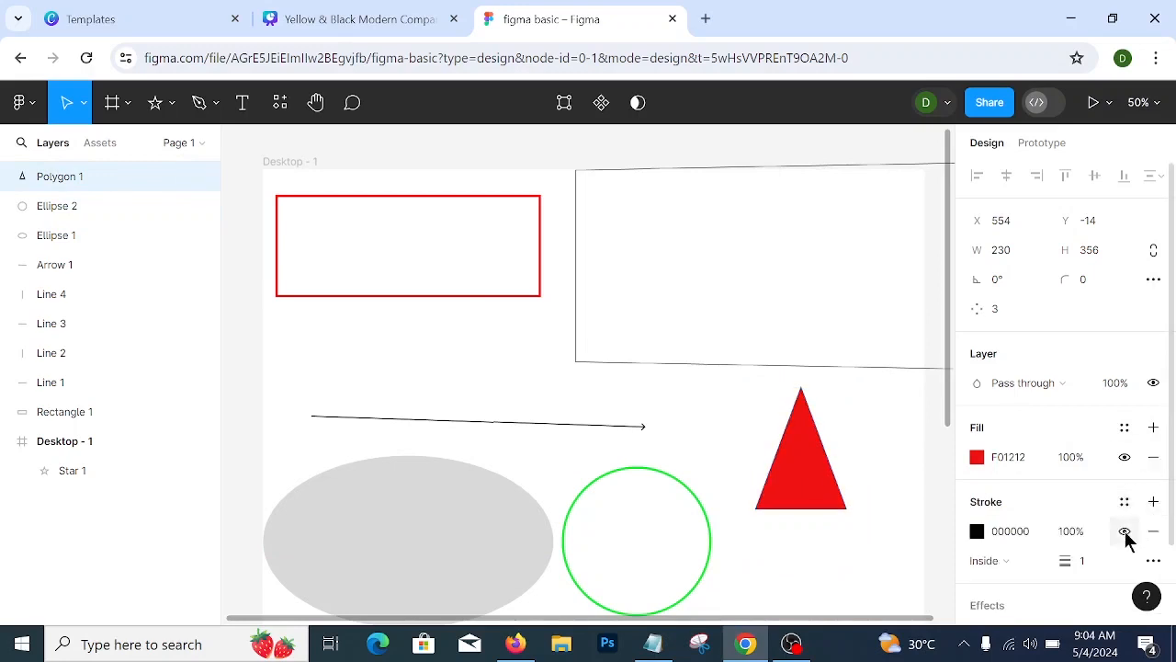
pyautogui.click(976, 532)
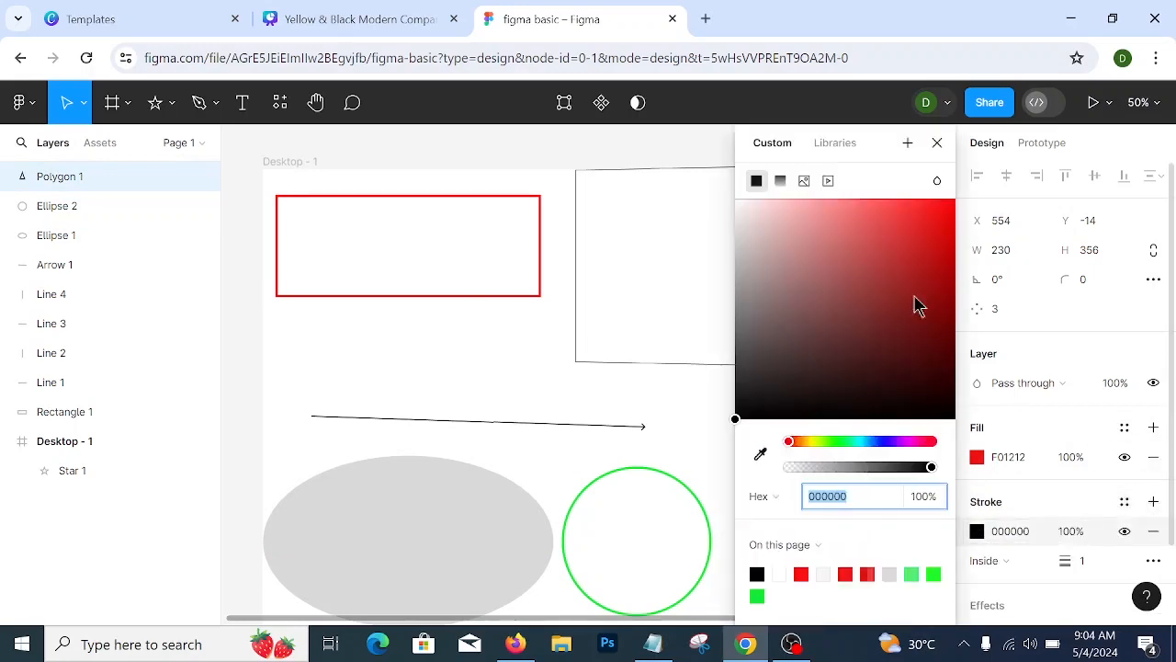
pyautogui.click(839, 443)
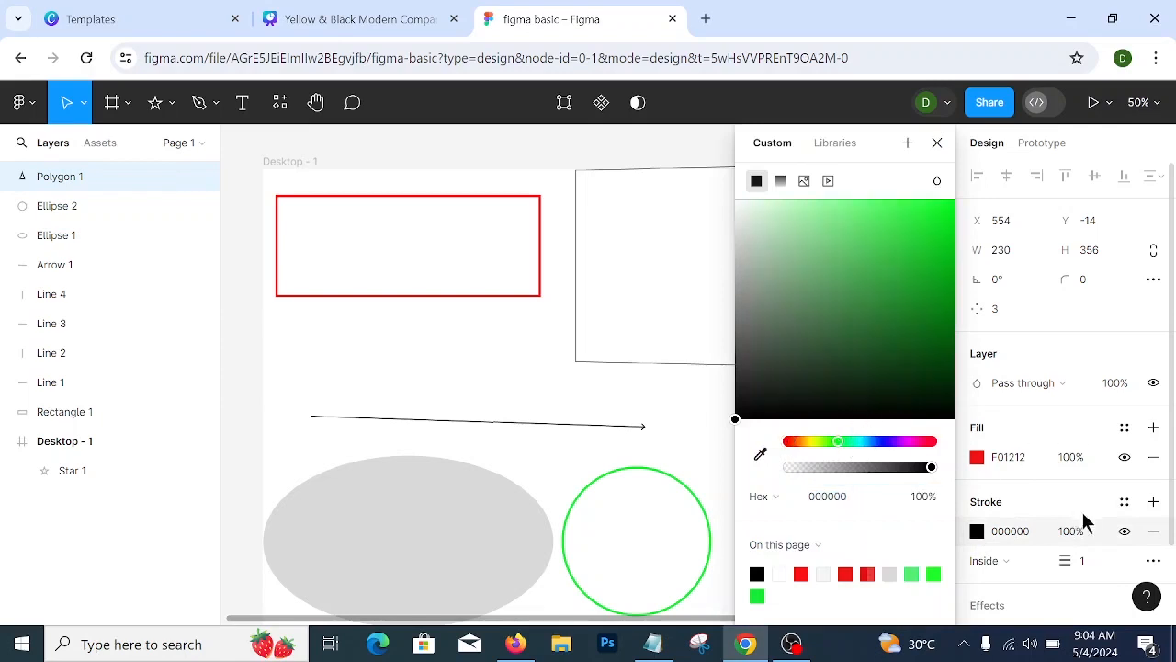
pyautogui.click(1102, 568)
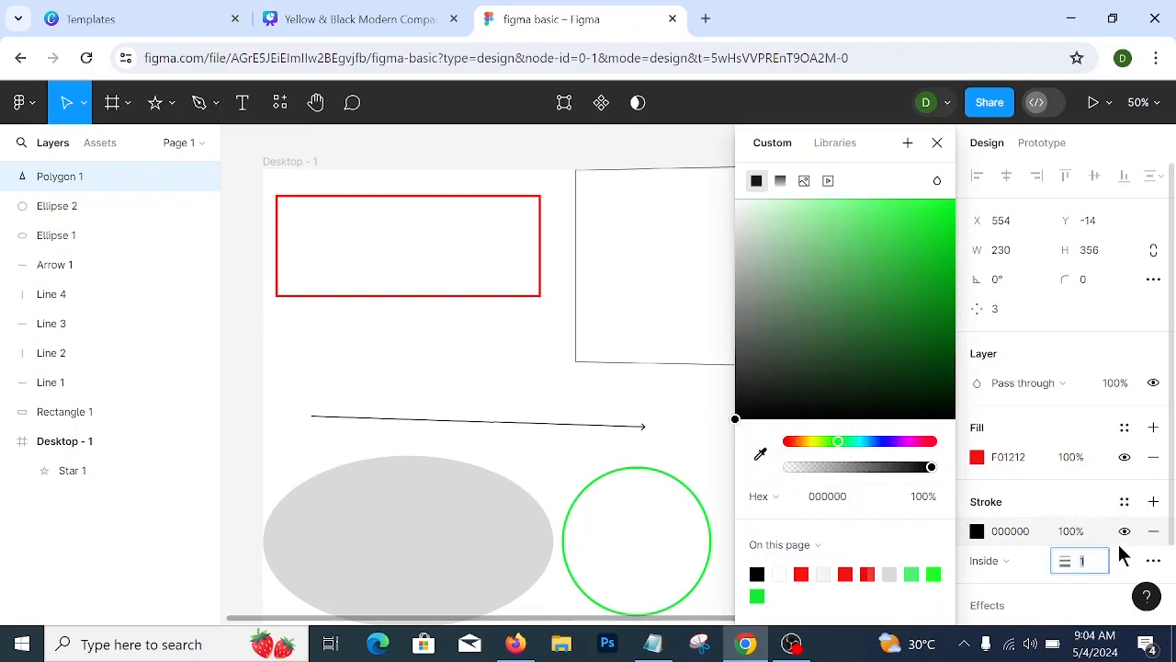
pyautogui.click(696, 438)
pyautogui.moveTo(776, 482); pyautogui.dragTo(506, 383)
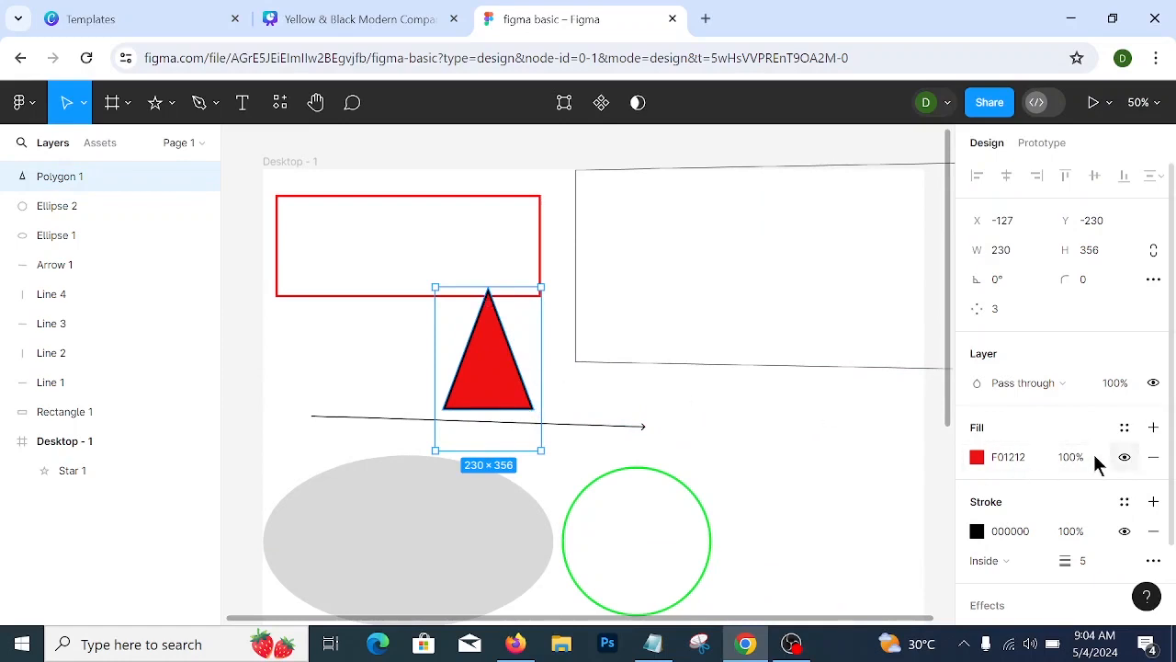
# - Hide the triangle's red fill and colour its stroke blue 1A22E3
pyautogui.click(1124, 457)
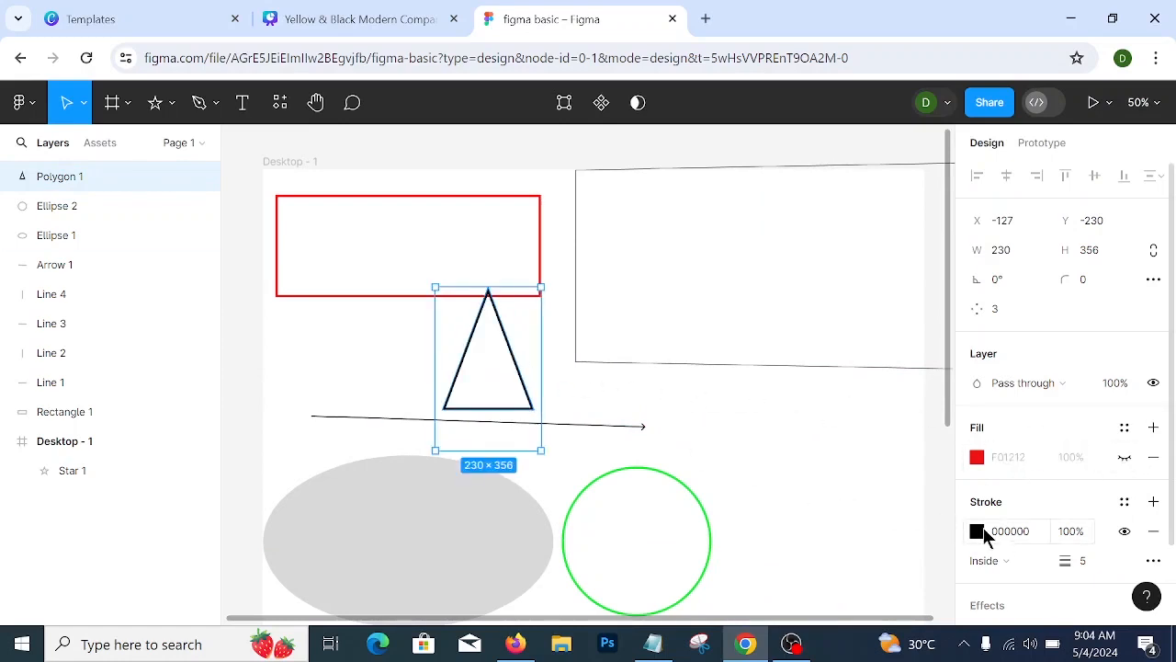
pyautogui.click(977, 531)
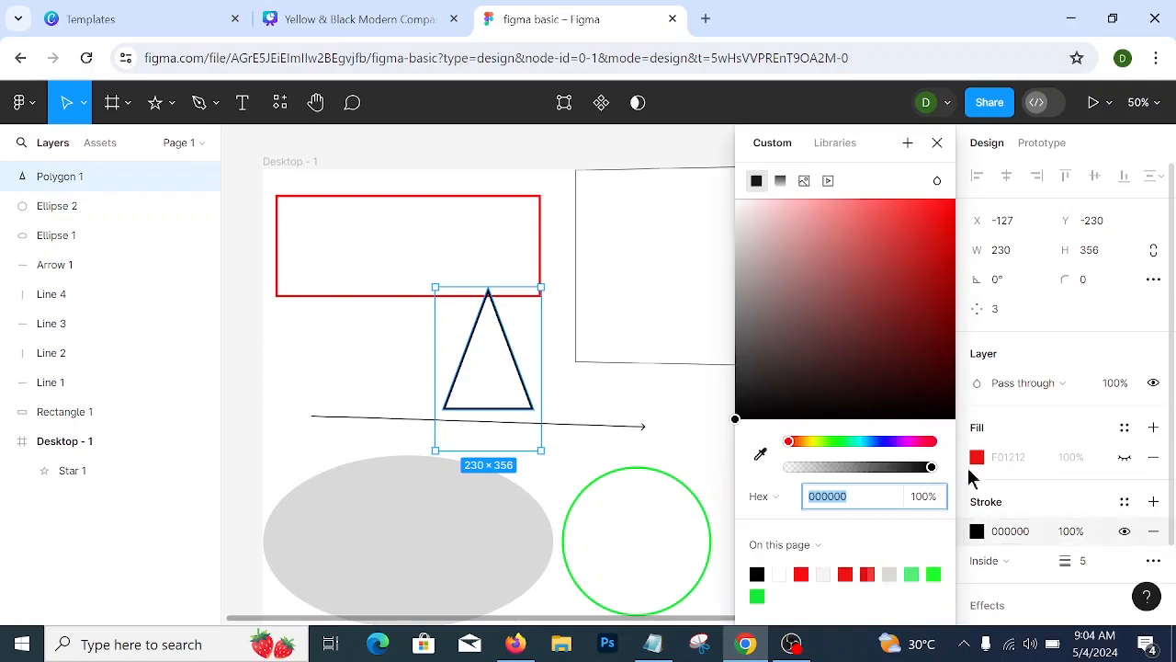
pyautogui.click(883, 443)
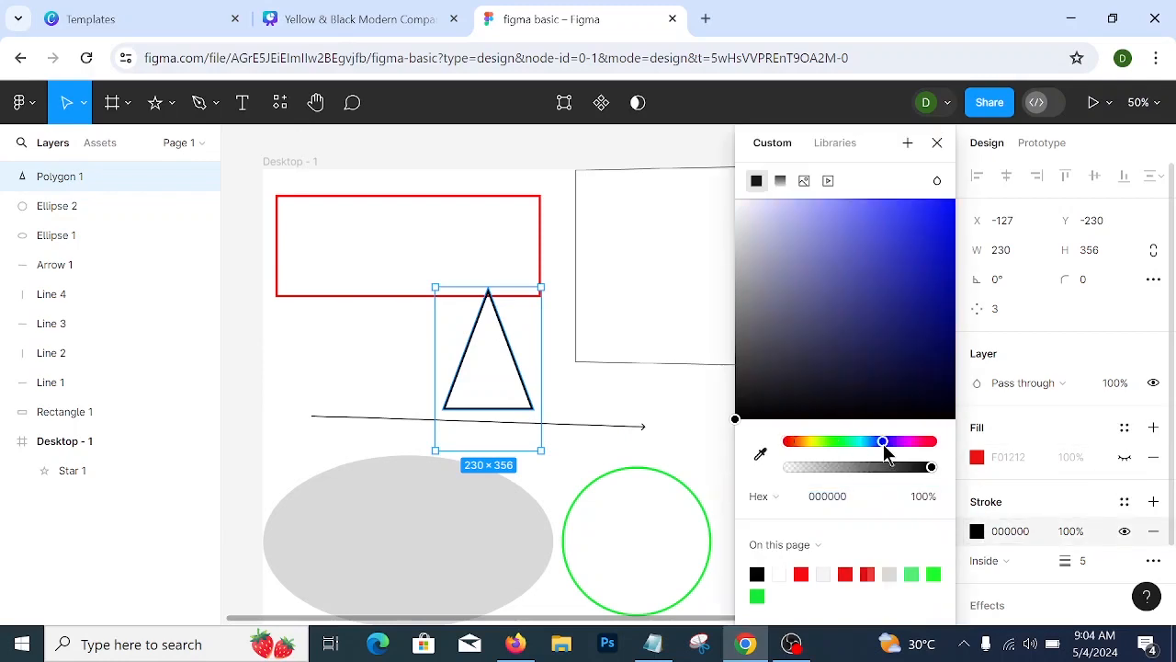
pyautogui.click(930, 224)
# - Move the blue-outlined triangle below the grey ellipse, beside the star, to about X -340, Y 606
pyautogui.moveTo(473, 365)
pyautogui.mouseDown()
pyautogui.moveTo(514, 420)
pyautogui.moveTo(496, 446)
pyautogui.moveTo(496, 525)
pyautogui.moveTo(446, 481)
pyautogui.moveTo(464, 377)
pyautogui.mouseUp()
pyautogui.scroll(-5, 695, 484)
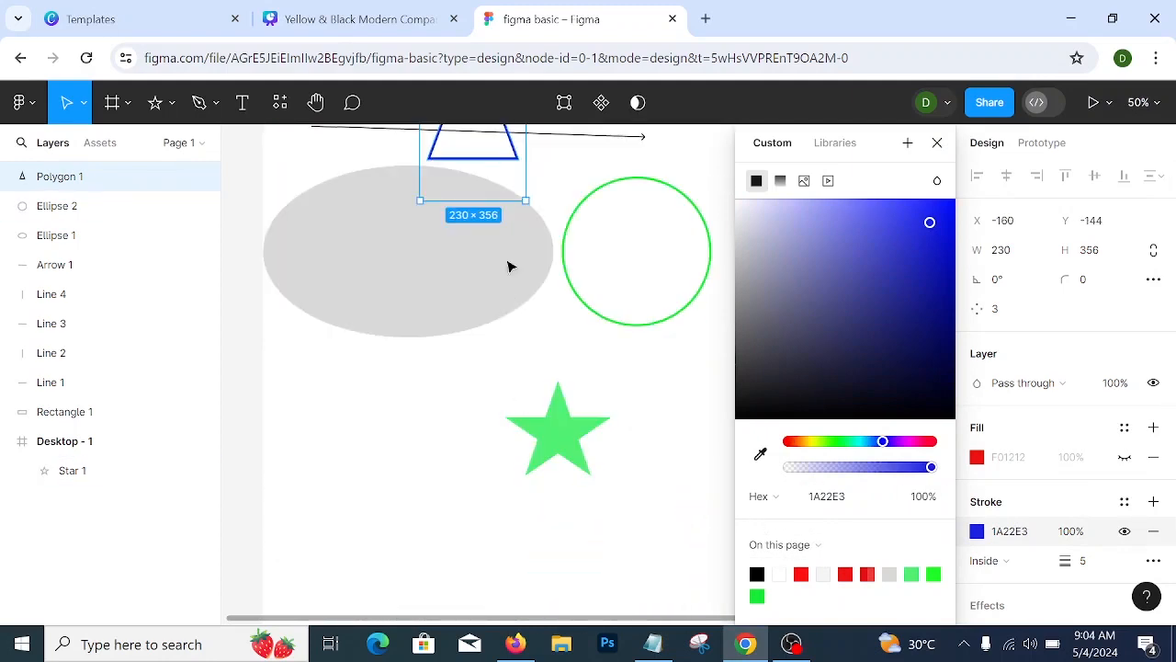
pyautogui.moveTo(503, 161); pyautogui.dragTo(421, 505)
pyautogui.click(936, 144)
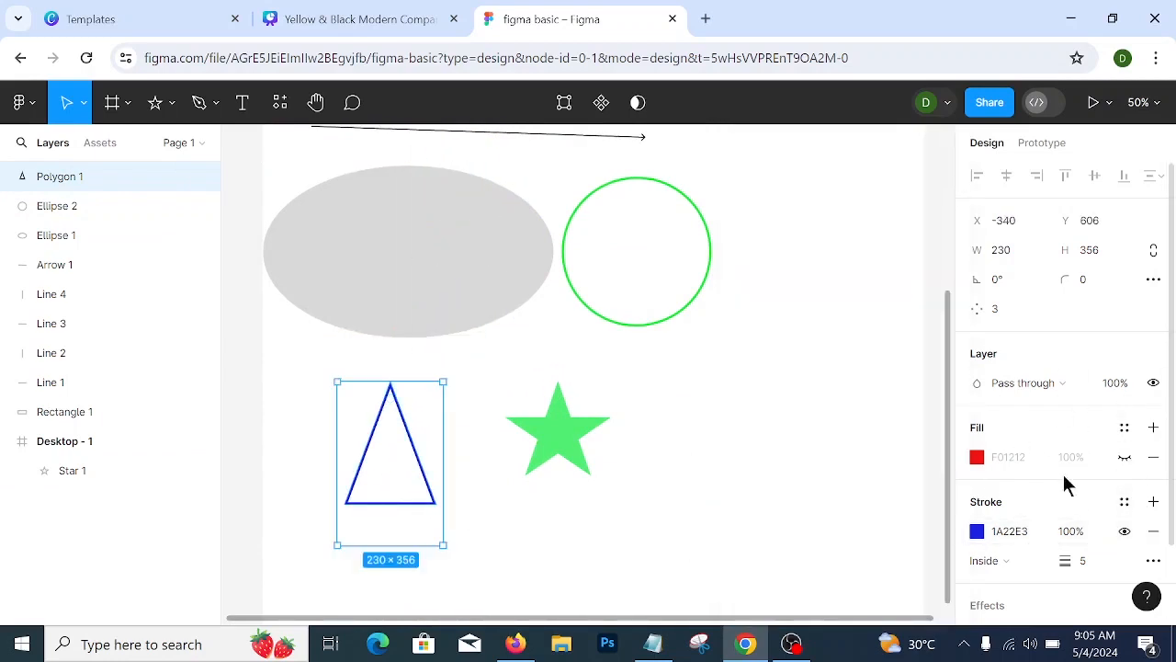
pyautogui.scroll(-1, 1047, 453)
pyautogui.scroll(1, 1076, 488)
pyautogui.scroll(4, 646, 391)
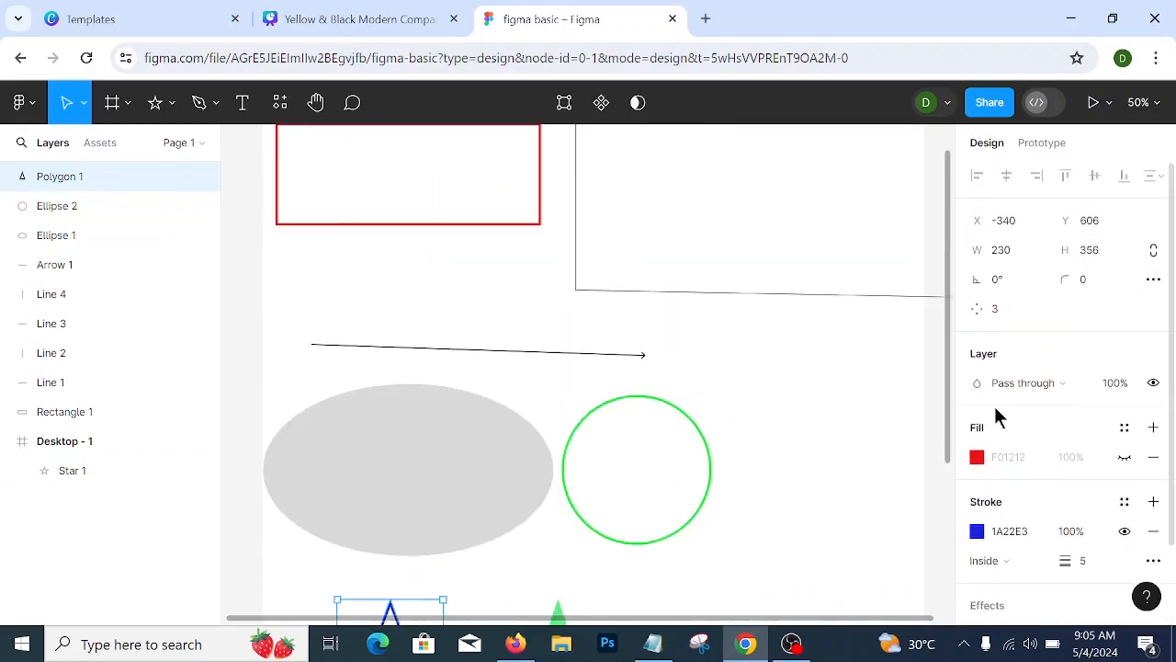
pyautogui.scroll(-1, 998, 413)
pyautogui.scroll(2, 680, 449)
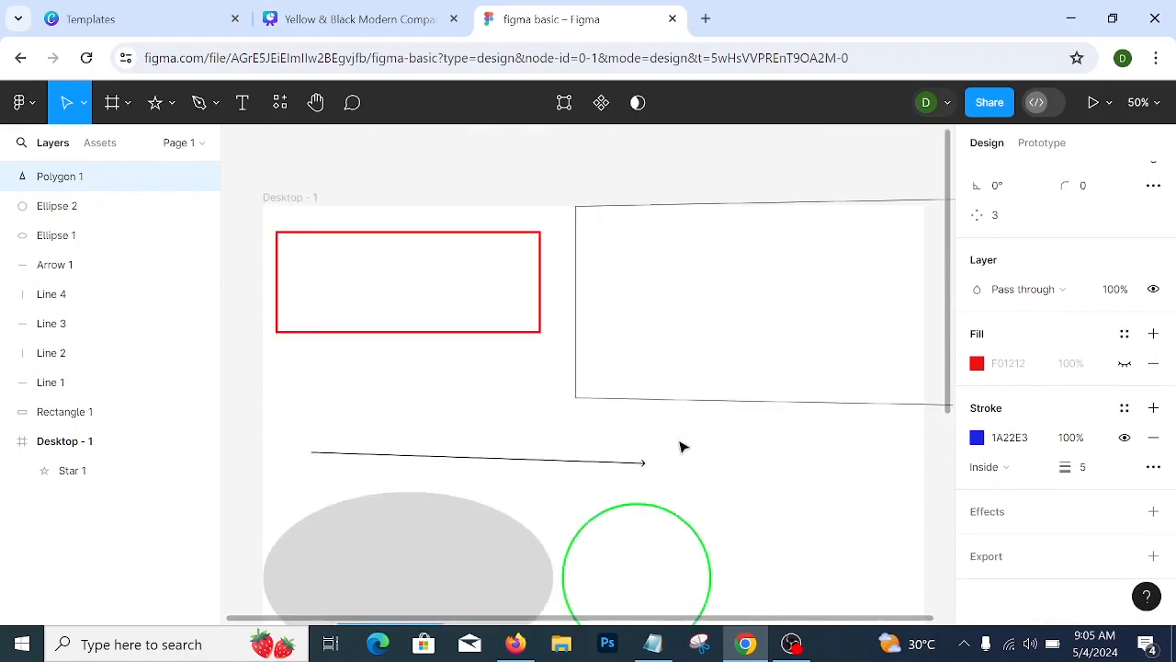
pyautogui.press('Escape')
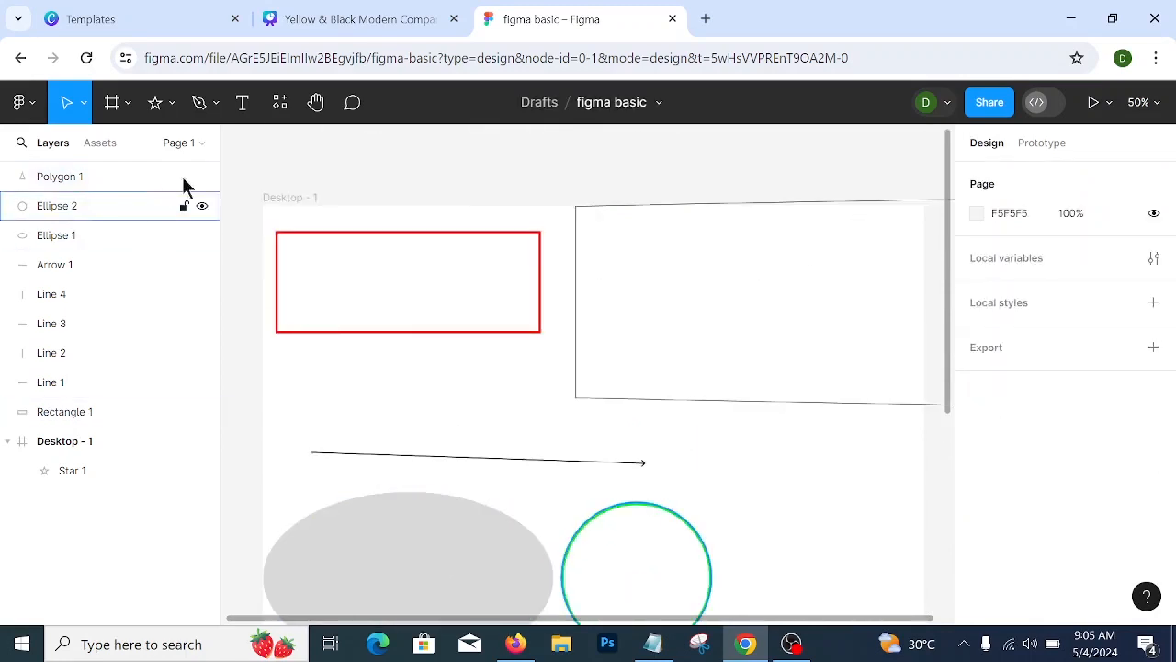
pyautogui.scroll(-2, 515, 310)
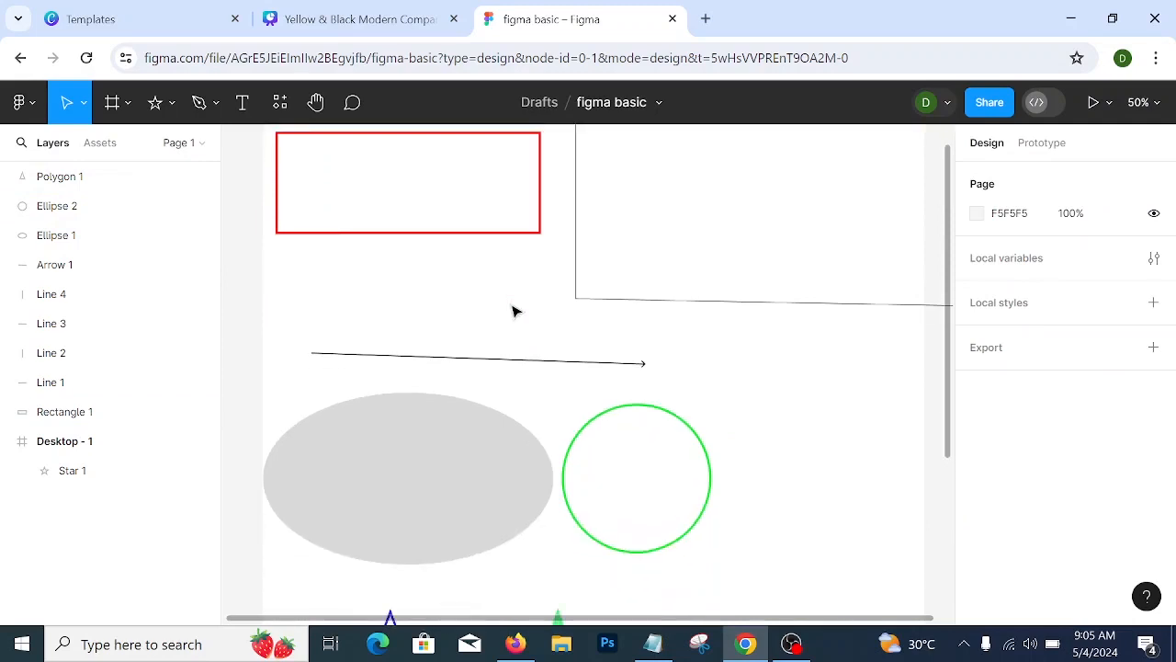
# - Look over the arrow, ellipse, circle, triangle and star placed on the frame
pyautogui.scroll(-2, 594, 479)
pyautogui.scroll(-3, 594, 479)
pyautogui.scroll(4, 596, 480)
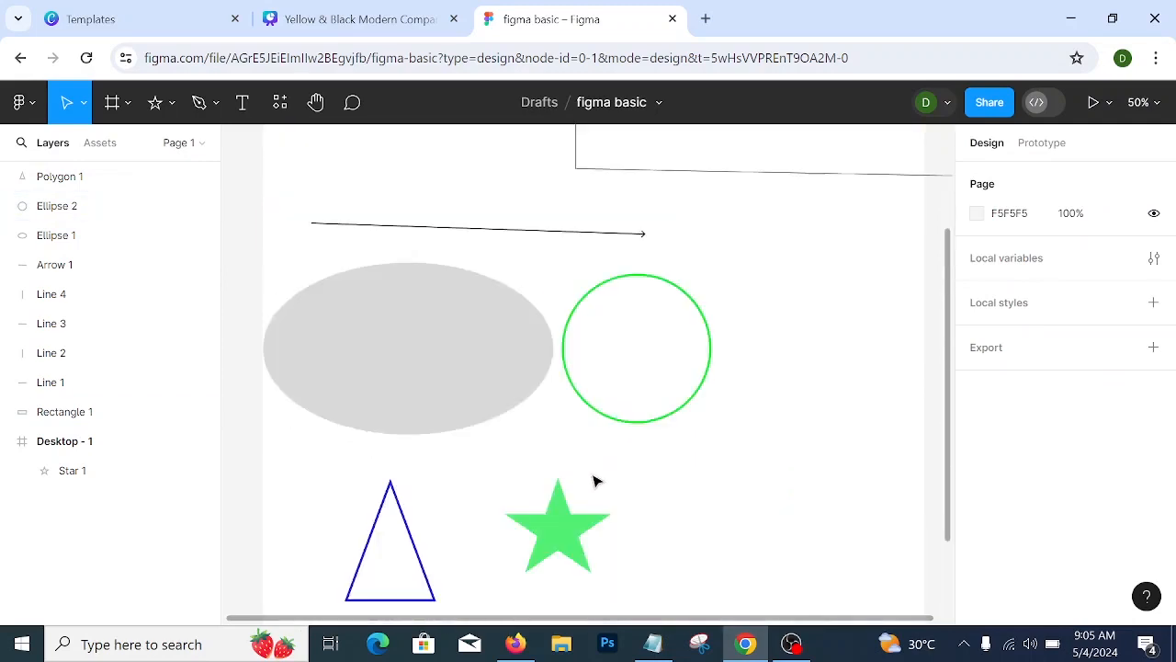
pyautogui.scroll(1, 606, 471)
pyautogui.scroll(-4, 614, 468)
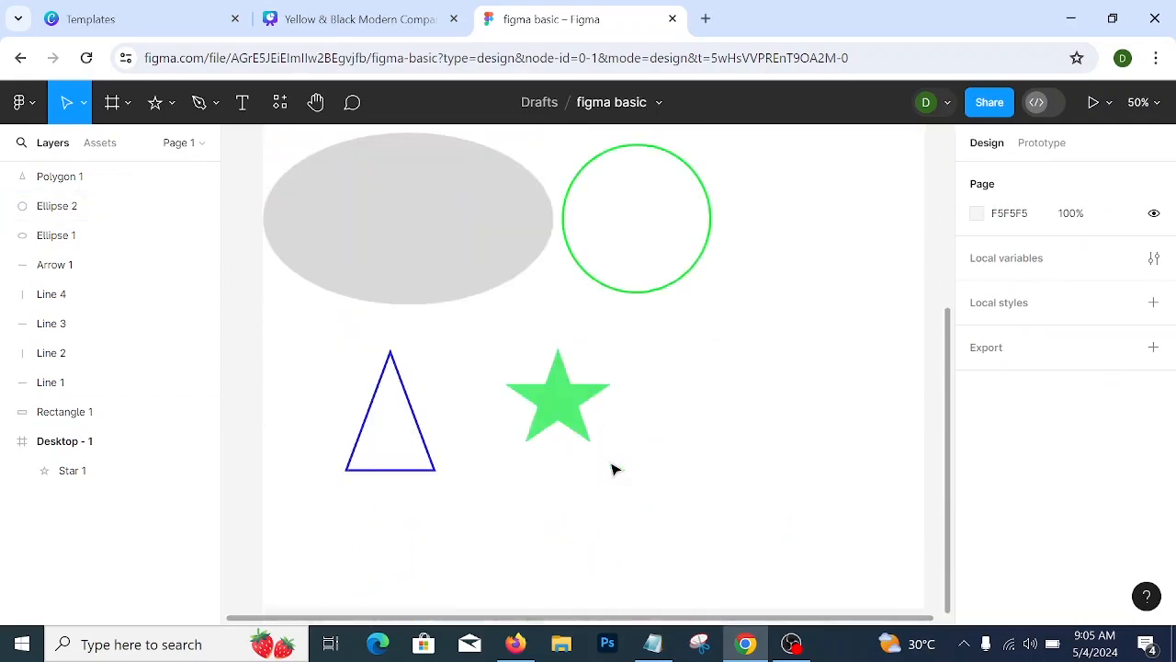
pyautogui.scroll(1, 615, 469)
pyautogui.scroll(-1, 612, 468)
pyautogui.scroll(2, 612, 468)
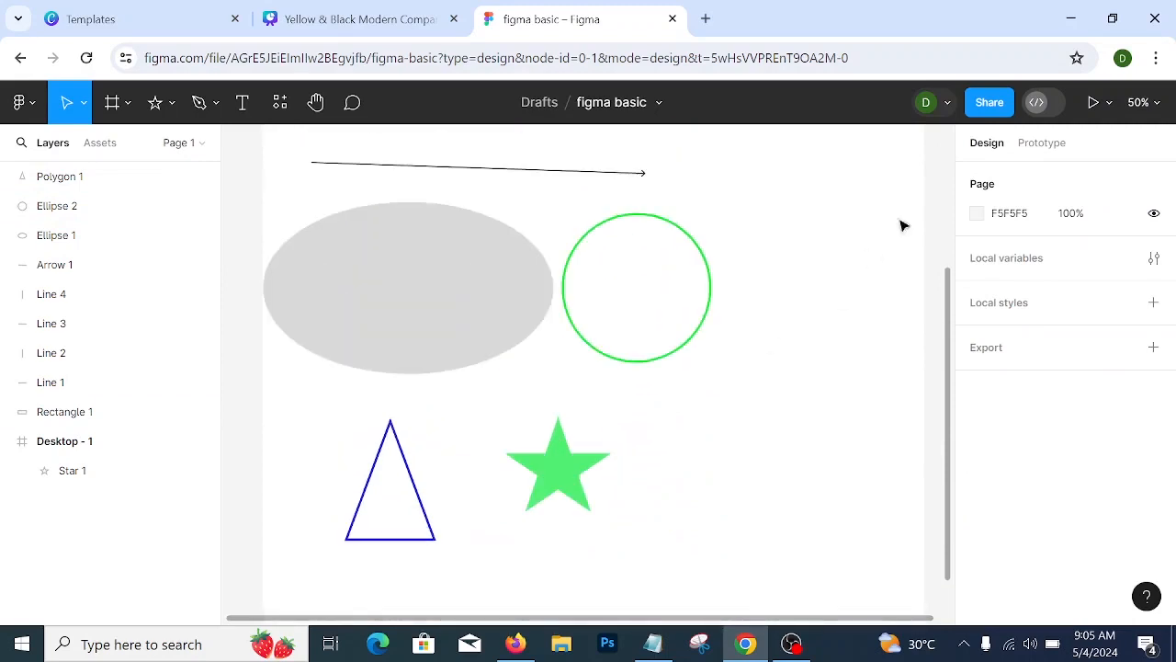
# - Examine the green star's size, constraints, layer, fill, stroke and effects properties
pyautogui.click(463, 326)
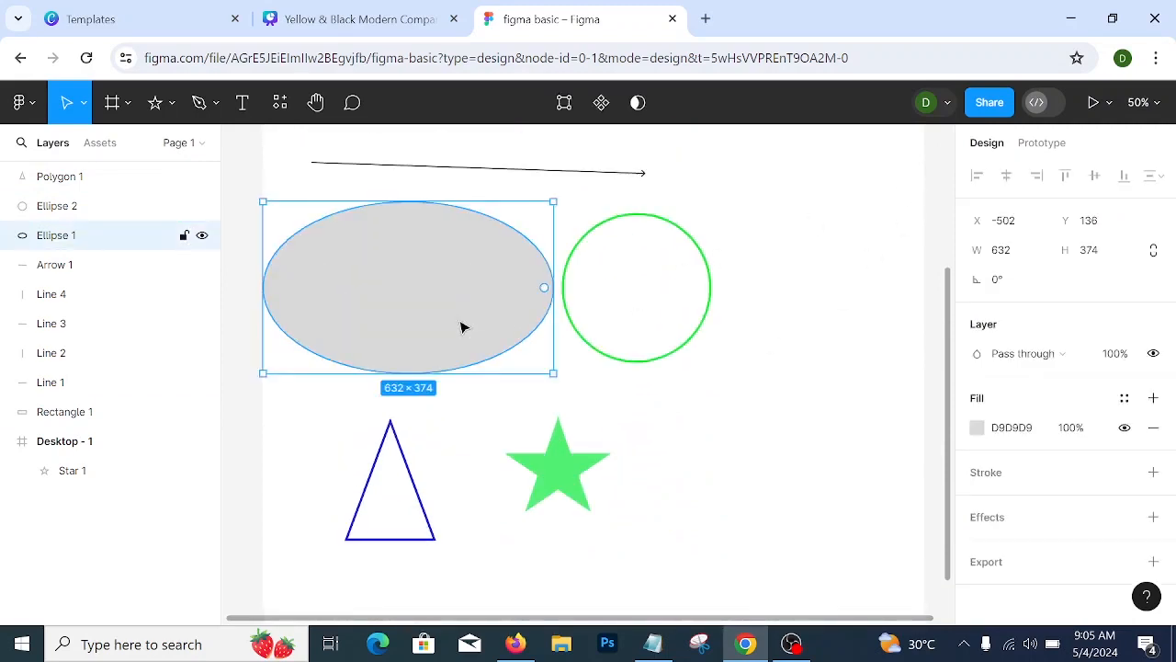
pyautogui.click(574, 479)
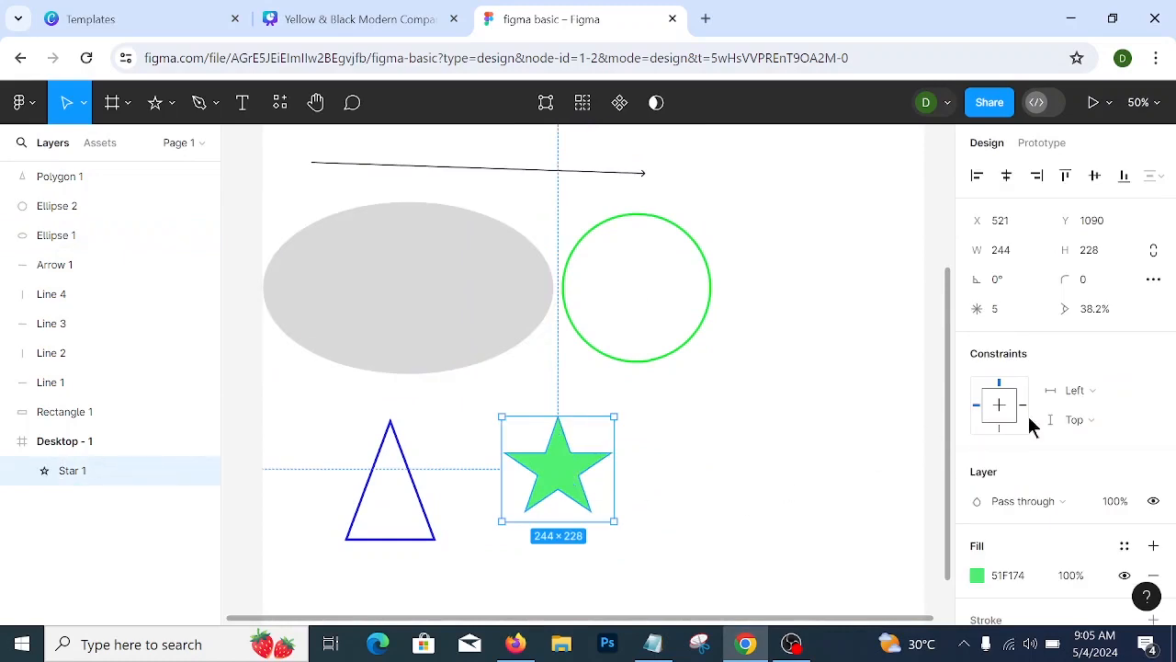
pyautogui.scroll(-2, 1050, 551)
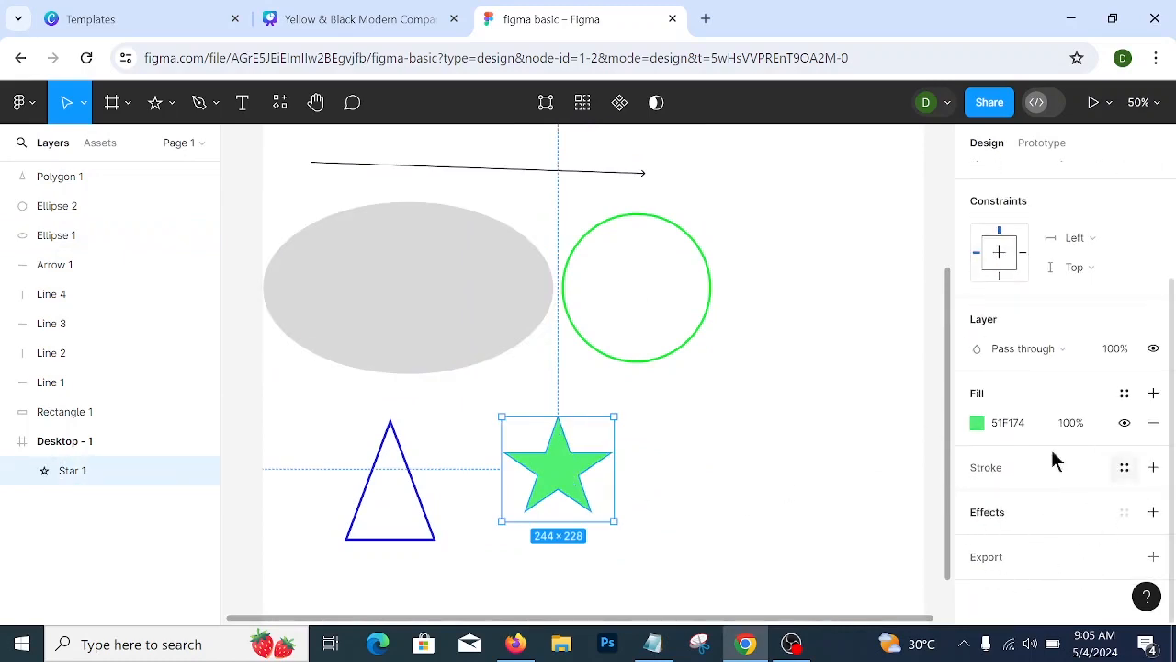
pyautogui.scroll(2, 1015, 478)
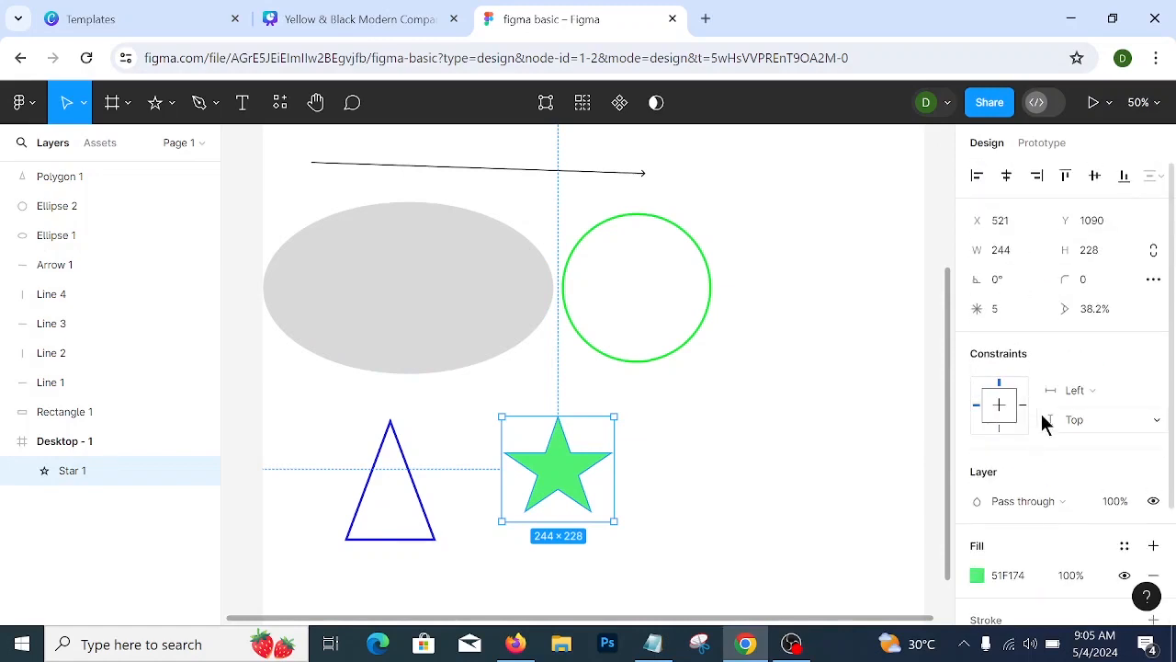
pyautogui.scroll(-2, 1102, 510)
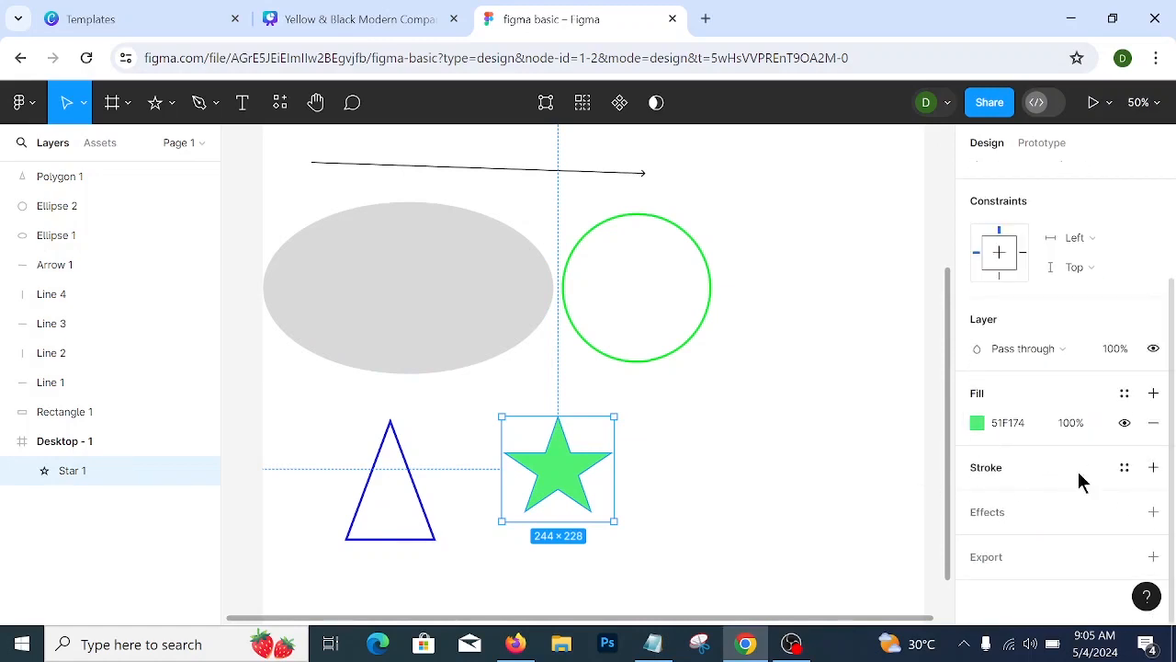
pyautogui.scroll(2, 653, 431)
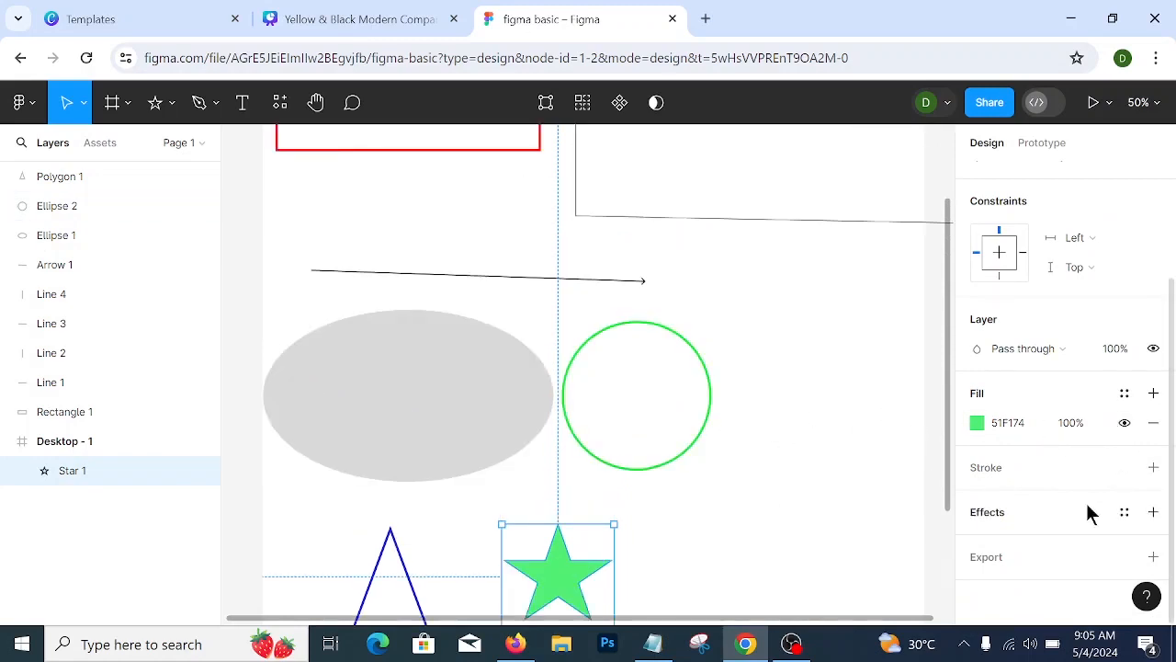
pyautogui.scroll(5, 633, 478)
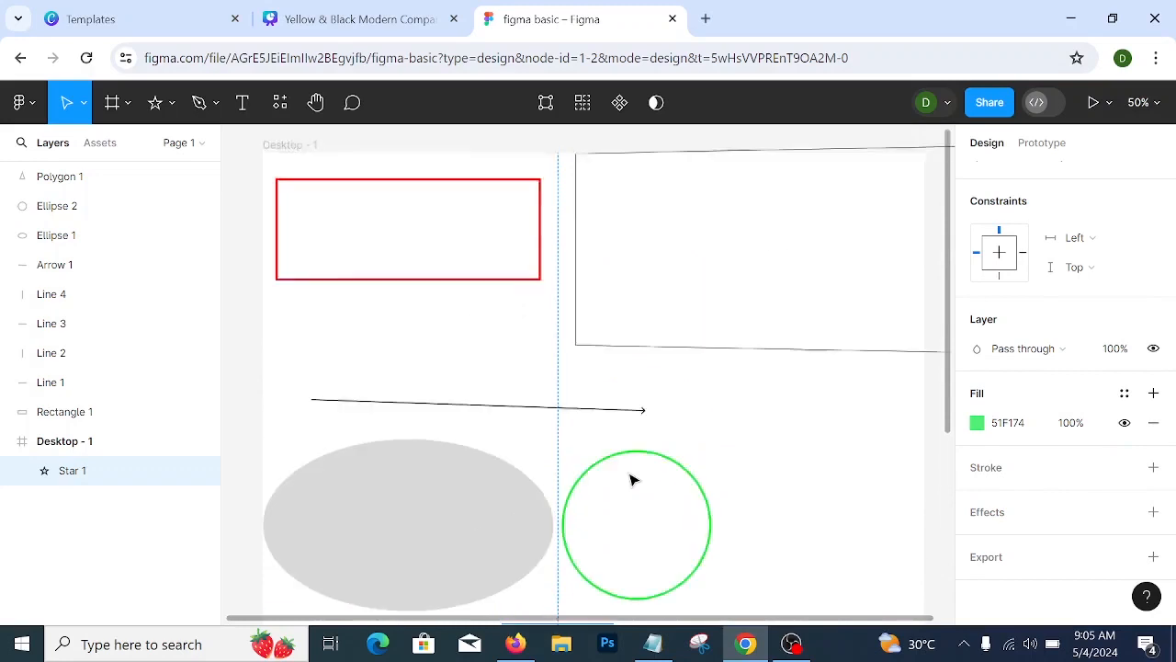
pyautogui.scroll(-4, 633, 477)
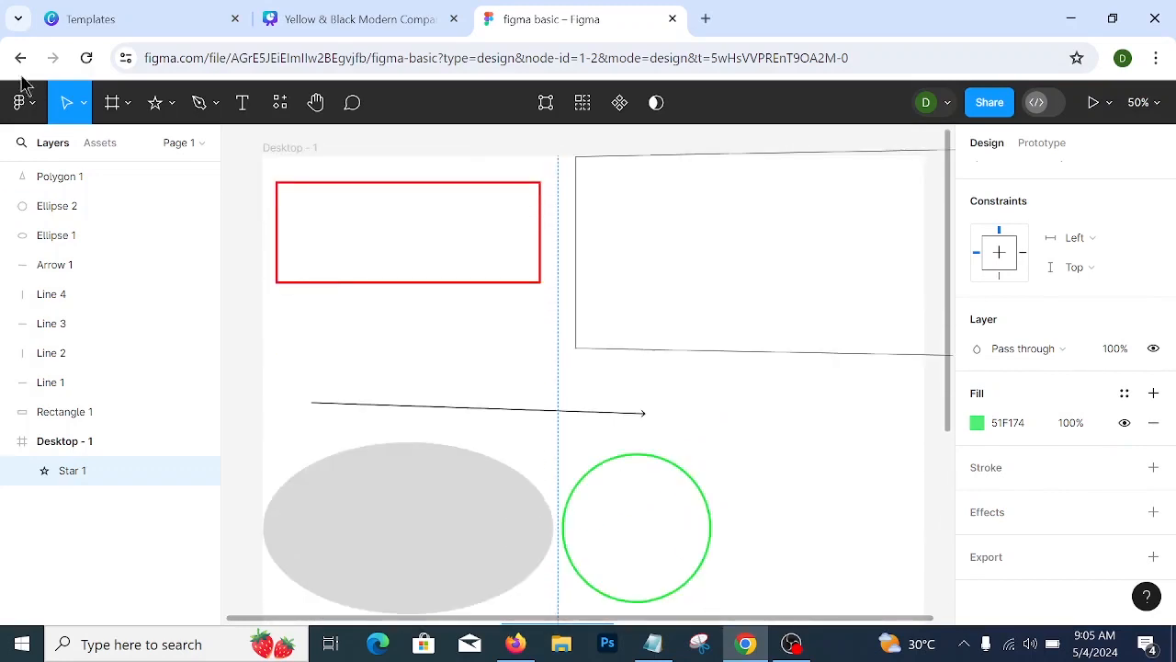
# - Add a text layer containing a first name in the empty area below the star
pyautogui.click(217, 109)
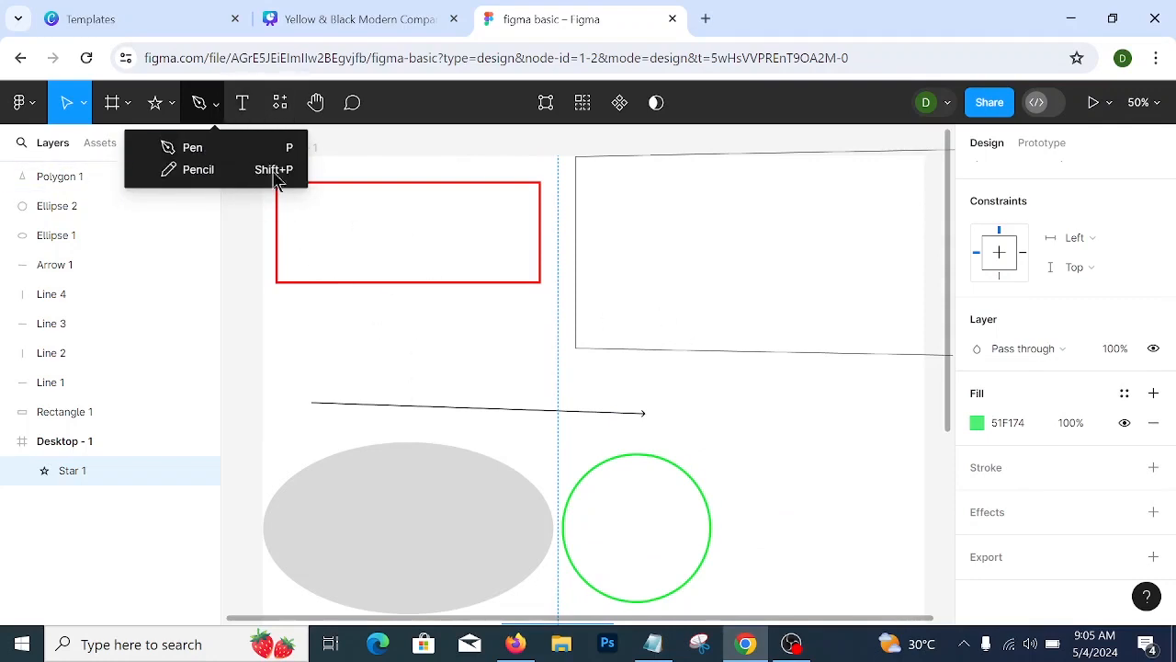
pyautogui.click(243, 112)
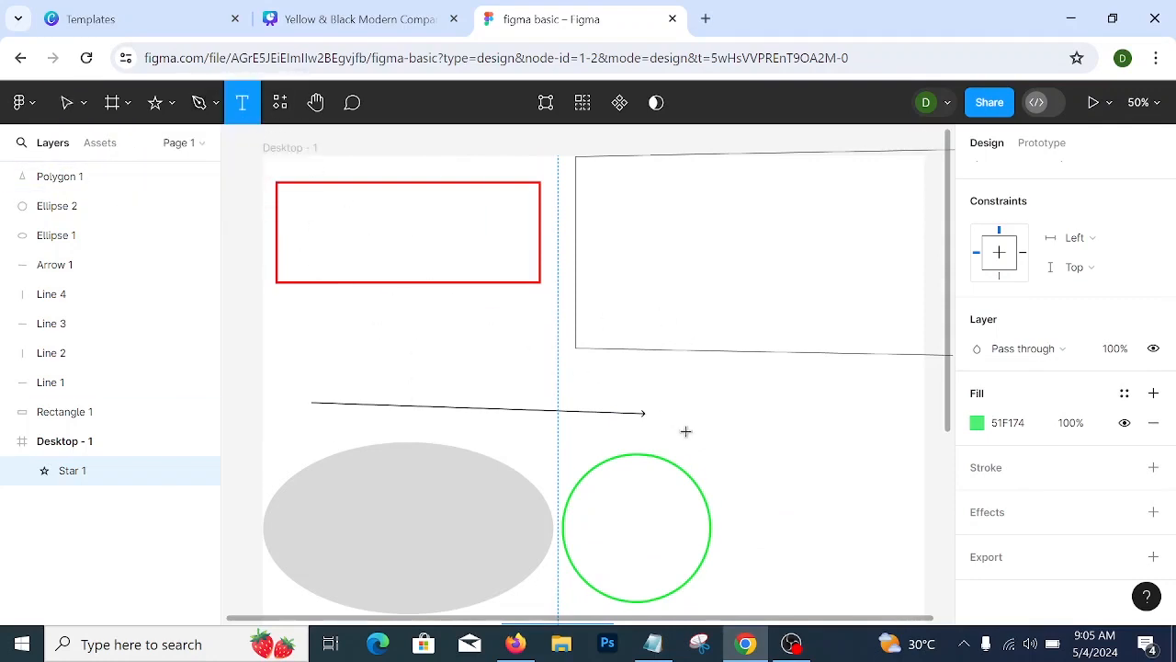
pyautogui.scroll(-5, 686, 429)
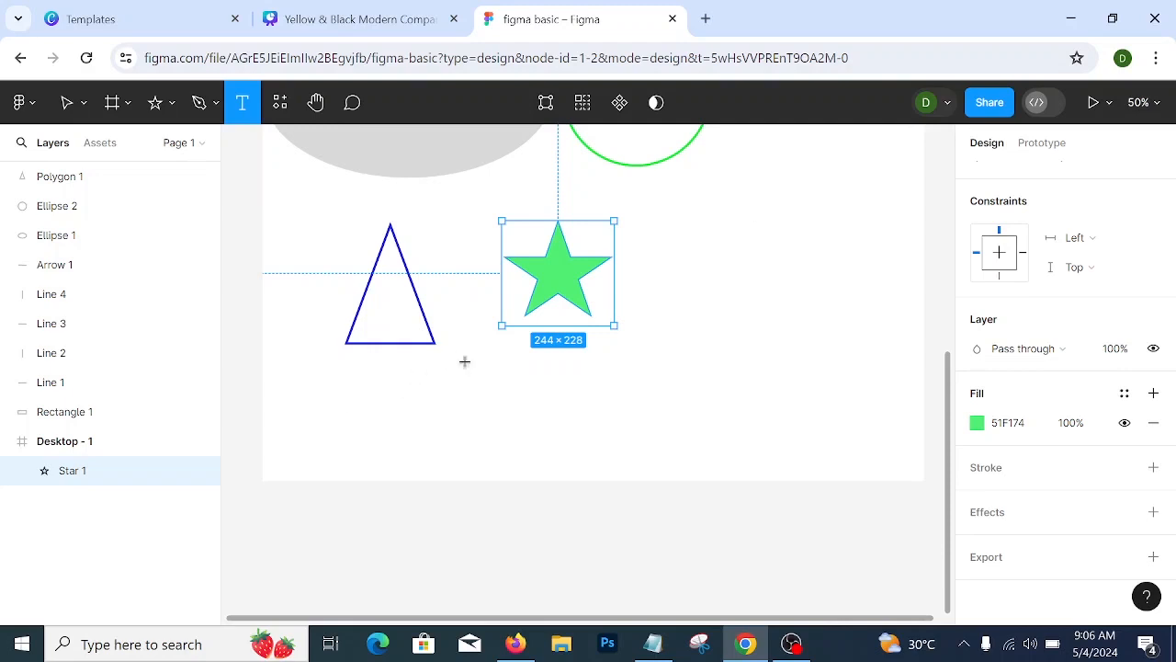
pyautogui.click(504, 402)
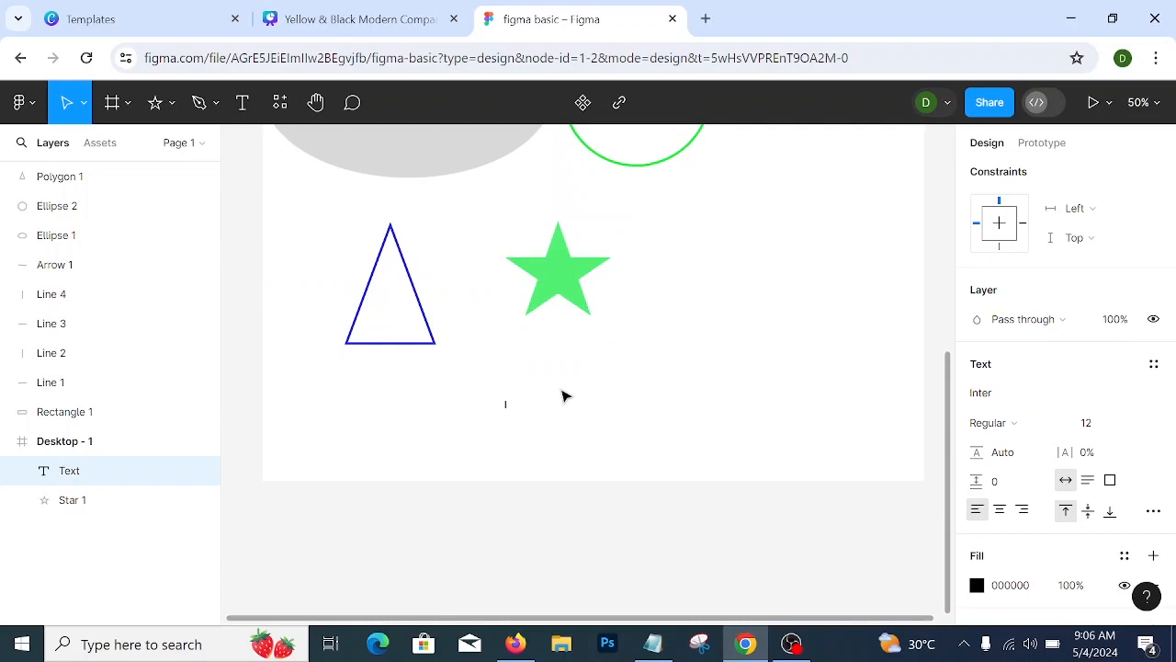
pyautogui.write('donald')
pyautogui.press('Escape')
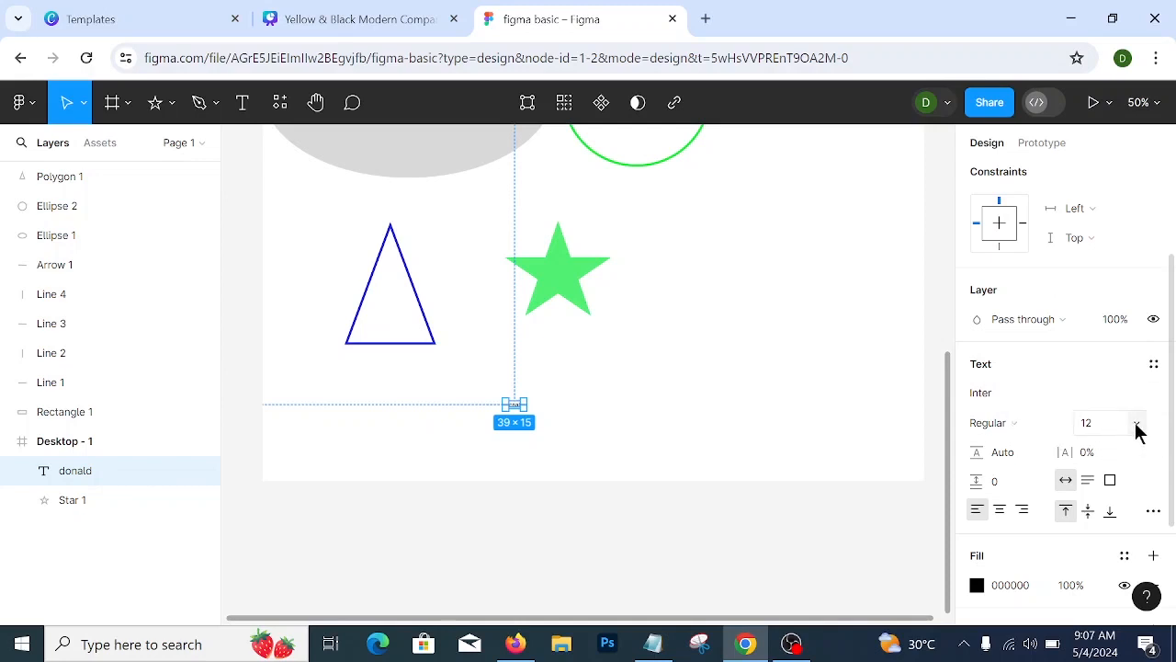
# - Set the name text's font size to 30 and move it slightly right, to about X 623, Y 1488
pyautogui.click(1135, 425)
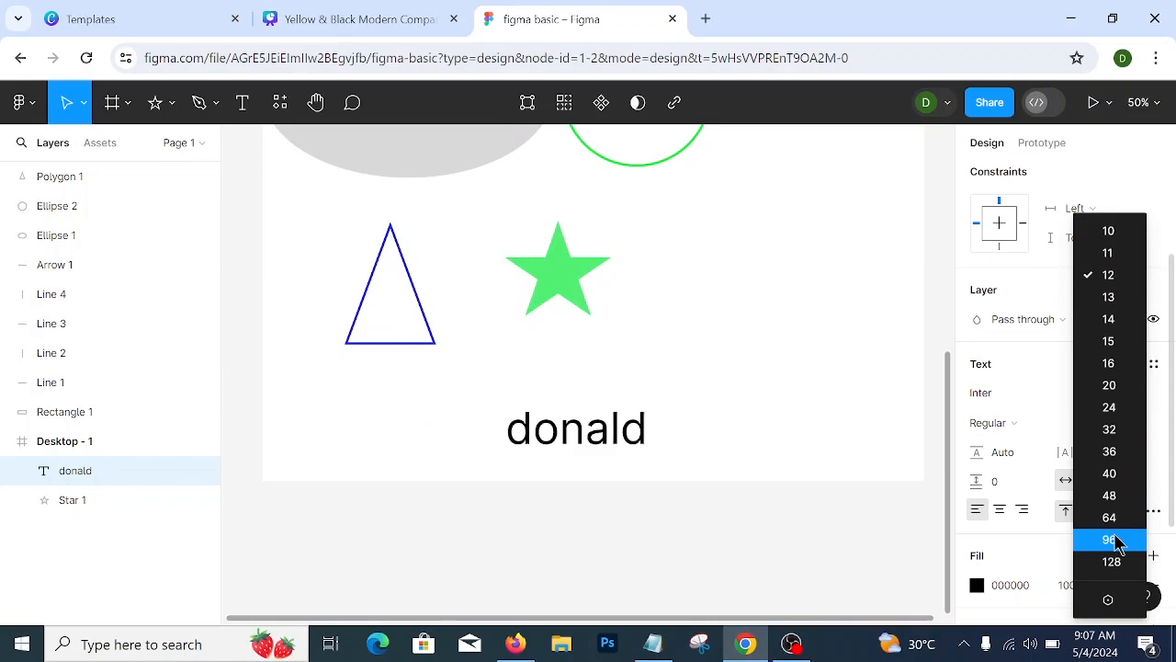
pyautogui.click(1109, 473)
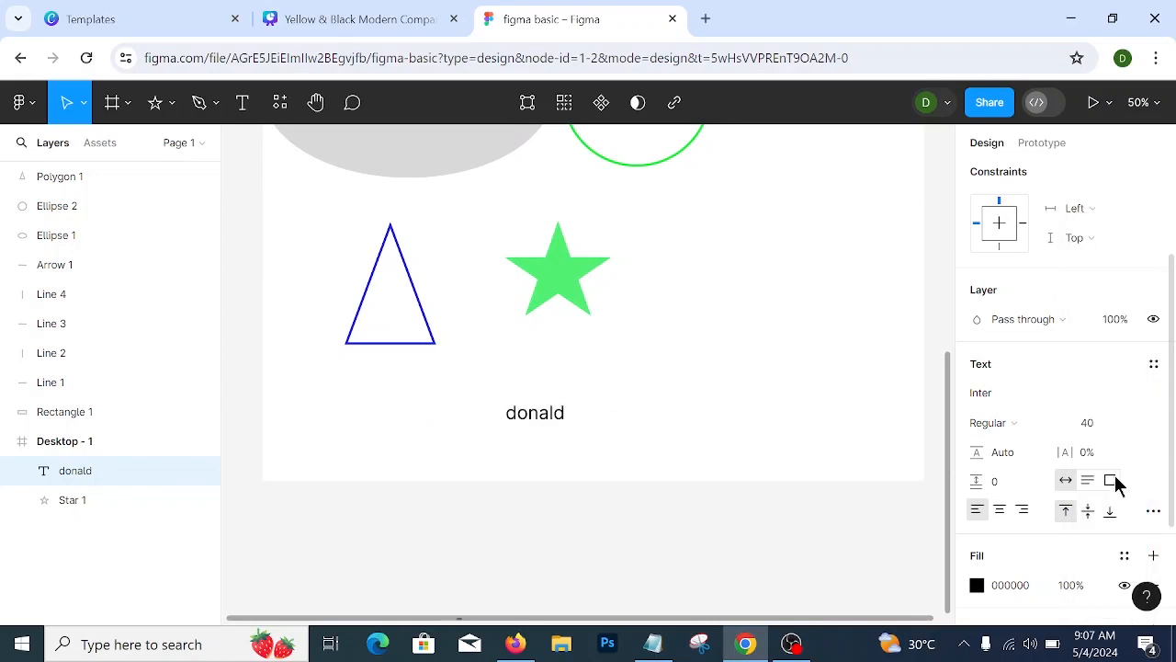
pyautogui.click(1101, 421)
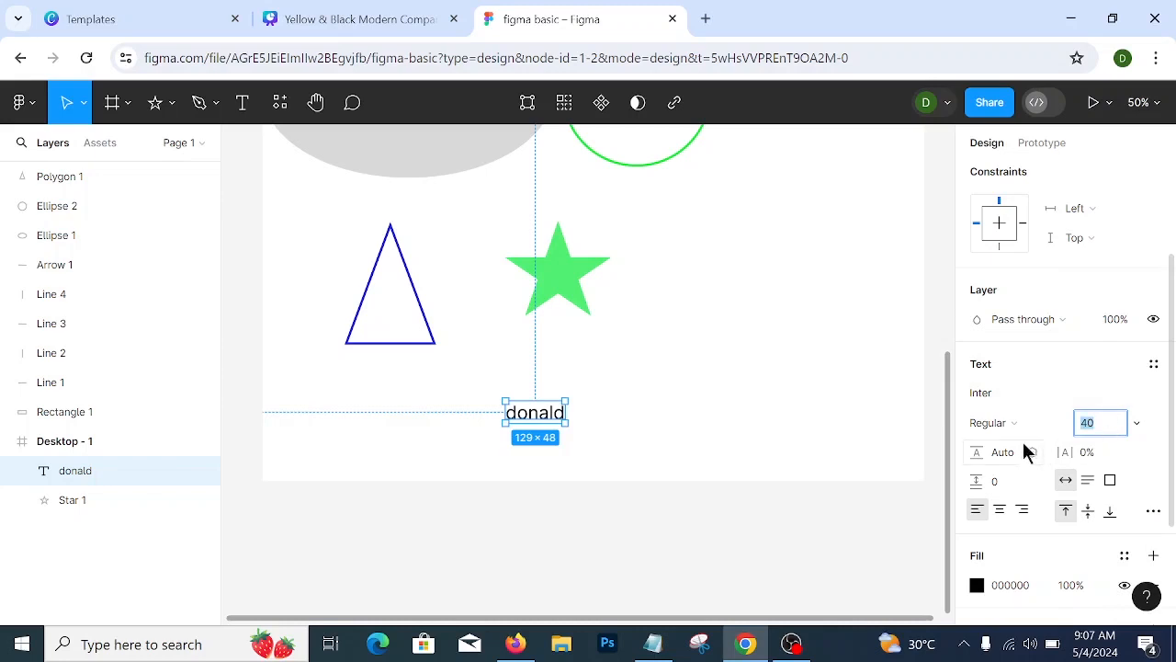
pyautogui.write('30')
pyautogui.click(648, 304)
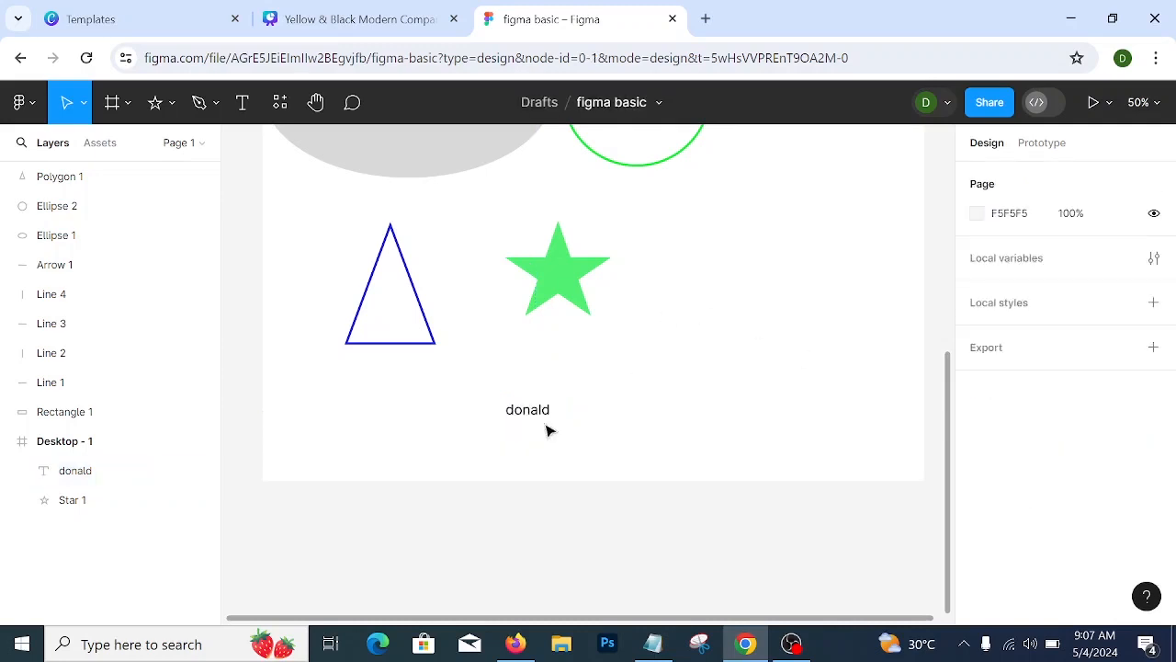
pyautogui.moveTo(529, 410); pyautogui.dragTo(572, 413)
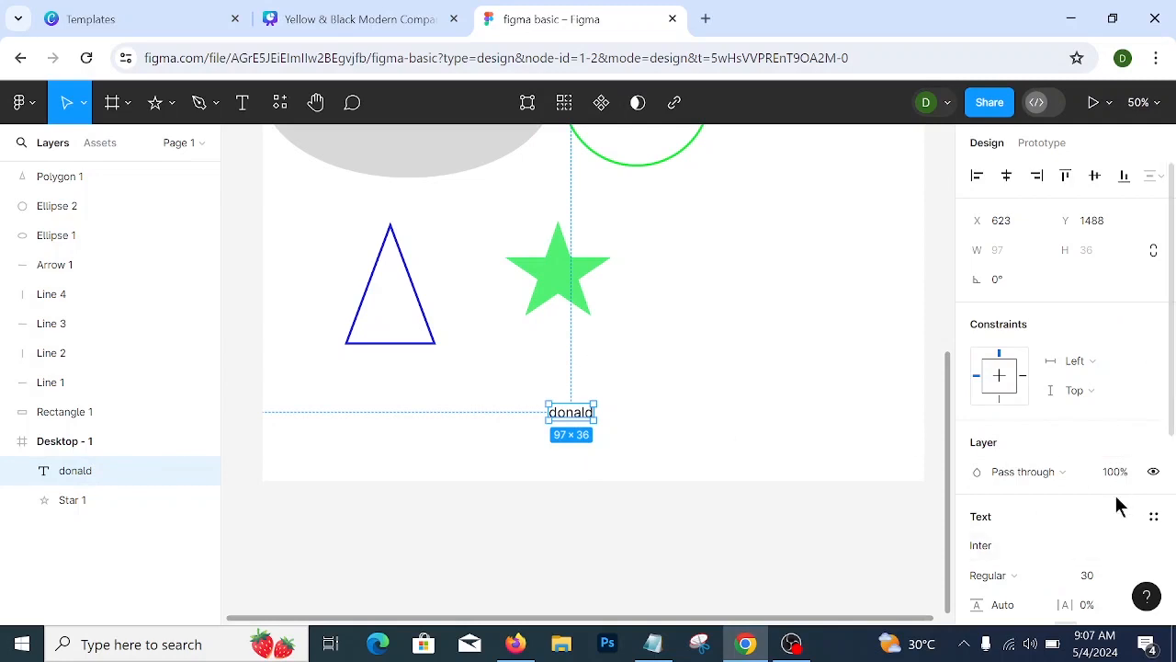
# - Try the Extra Bold weight on the name text and settle on Bold
pyautogui.scroll(-2, 1116, 498)
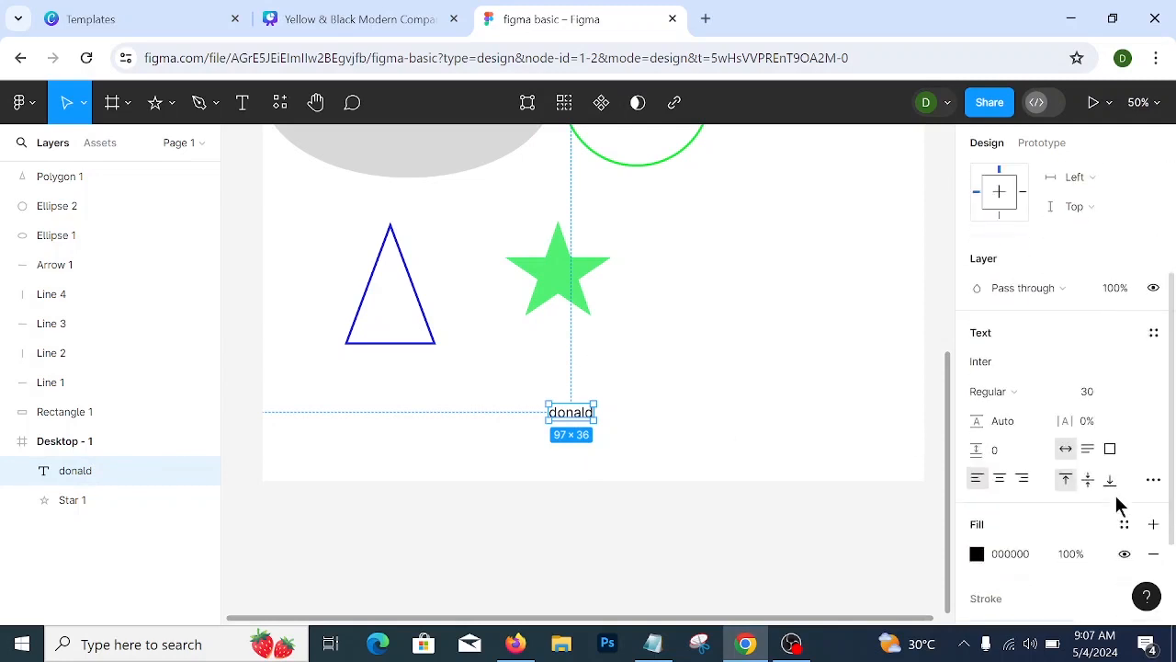
pyautogui.click(1060, 393)
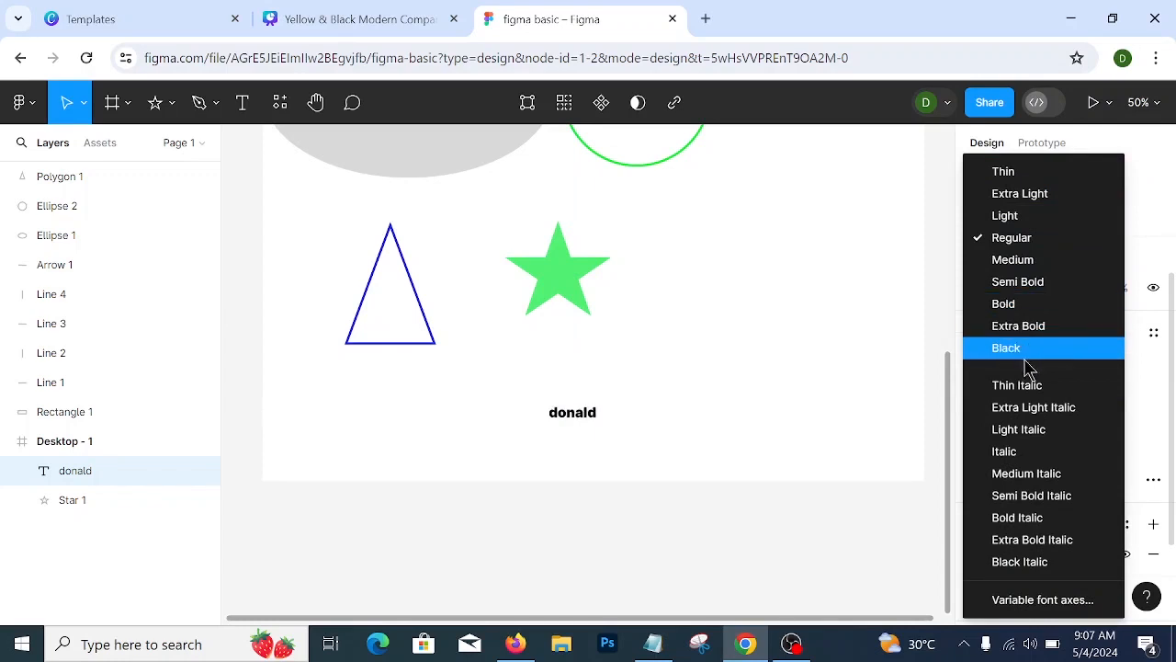
pyautogui.click(1031, 327)
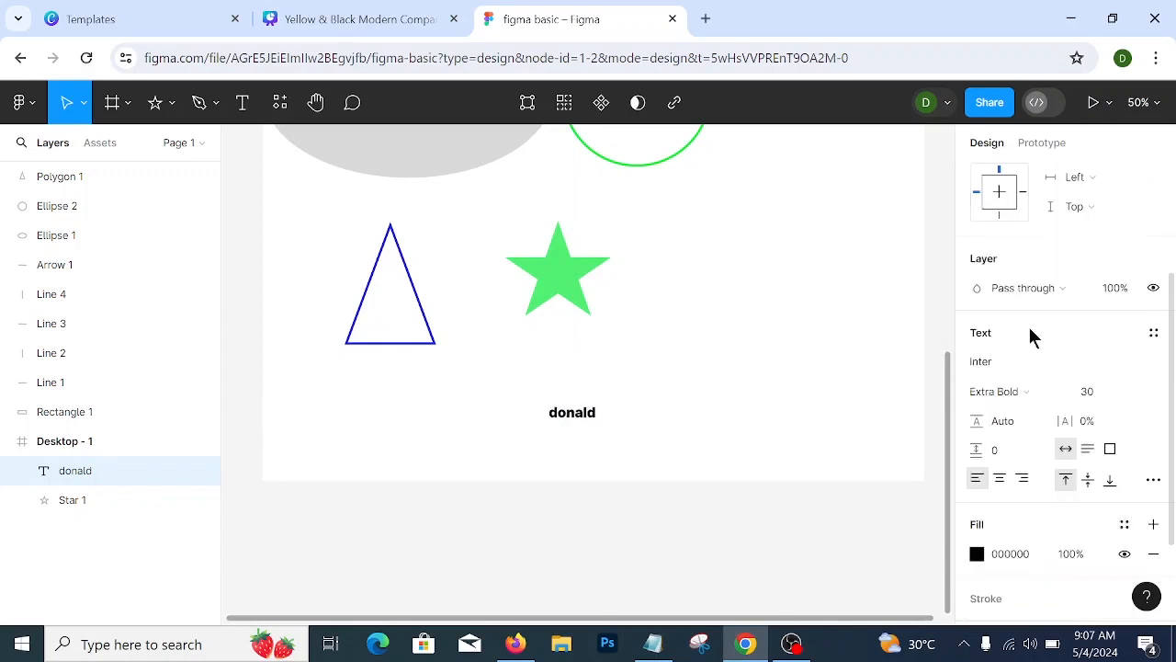
pyautogui.click(1054, 395)
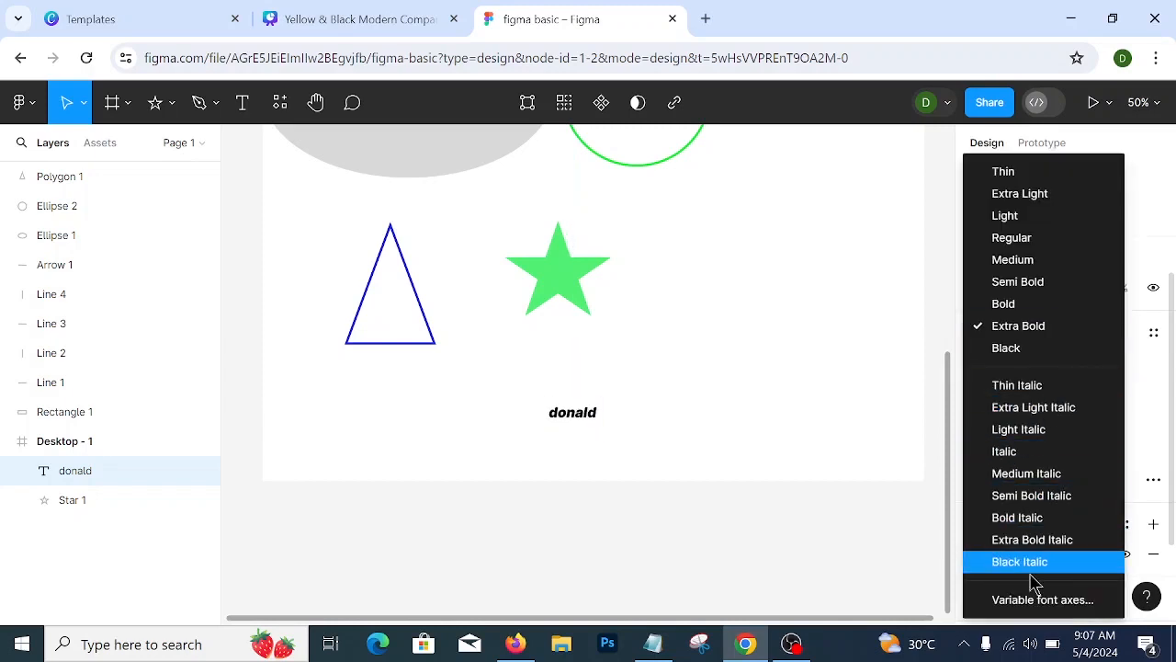
pyautogui.click(1009, 304)
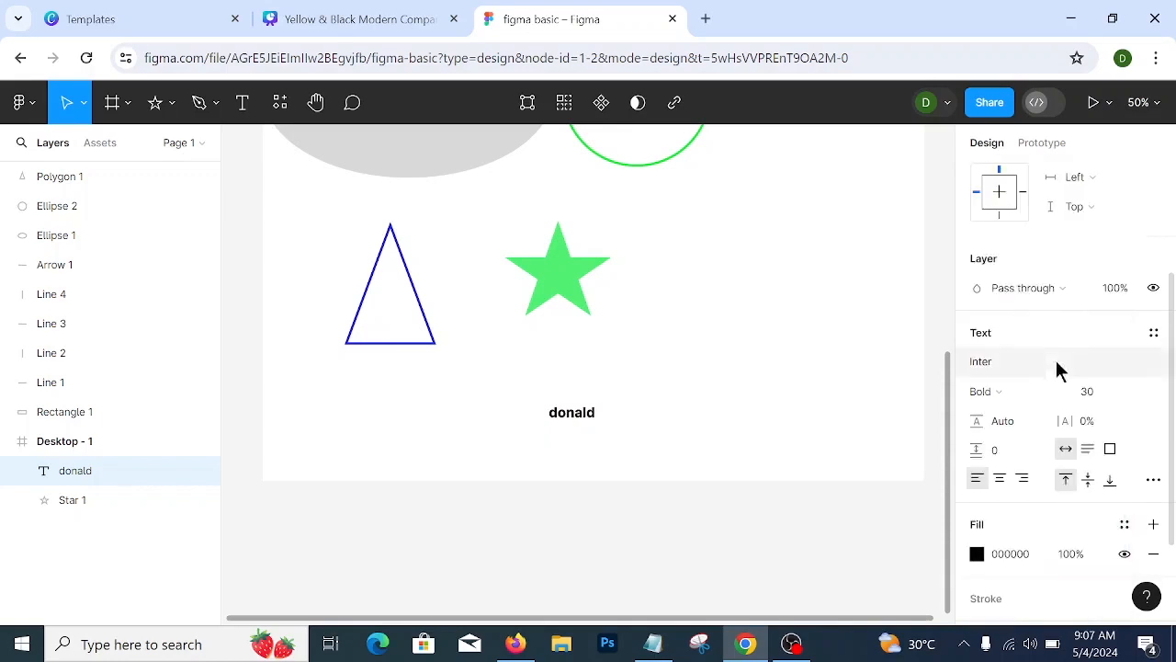
# - Enlarge the name text to font size 64 and move it up to the right of the star
pyautogui.click(1137, 391)
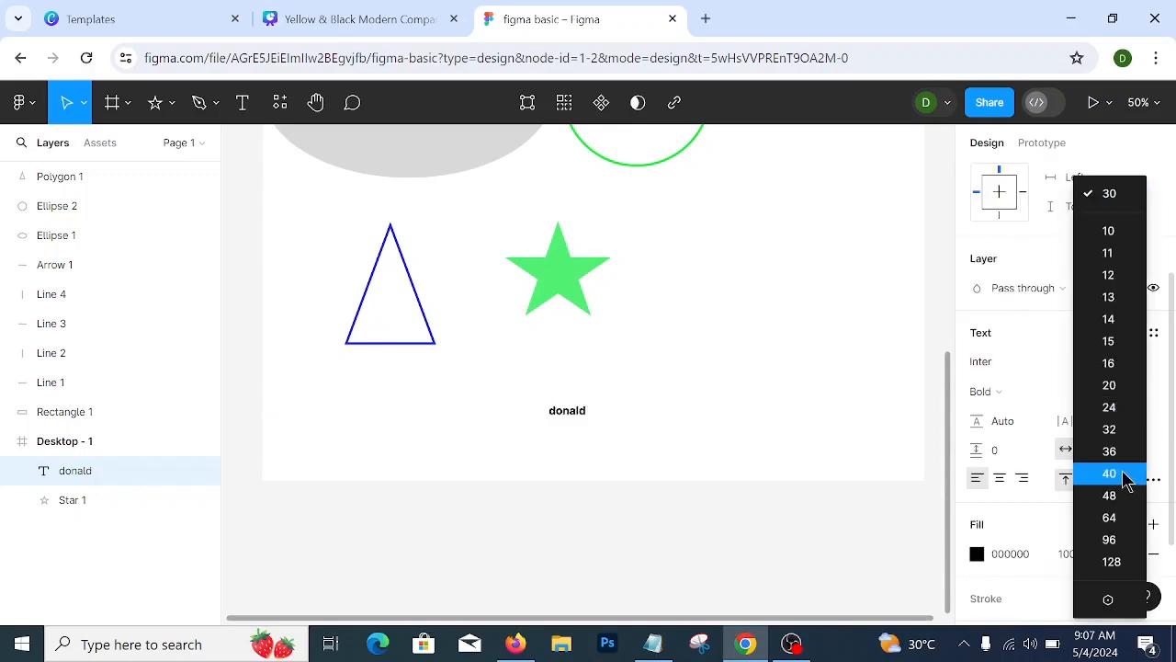
pyautogui.click(1119, 517)
pyautogui.moveTo(643, 408); pyautogui.dragTo(763, 311)
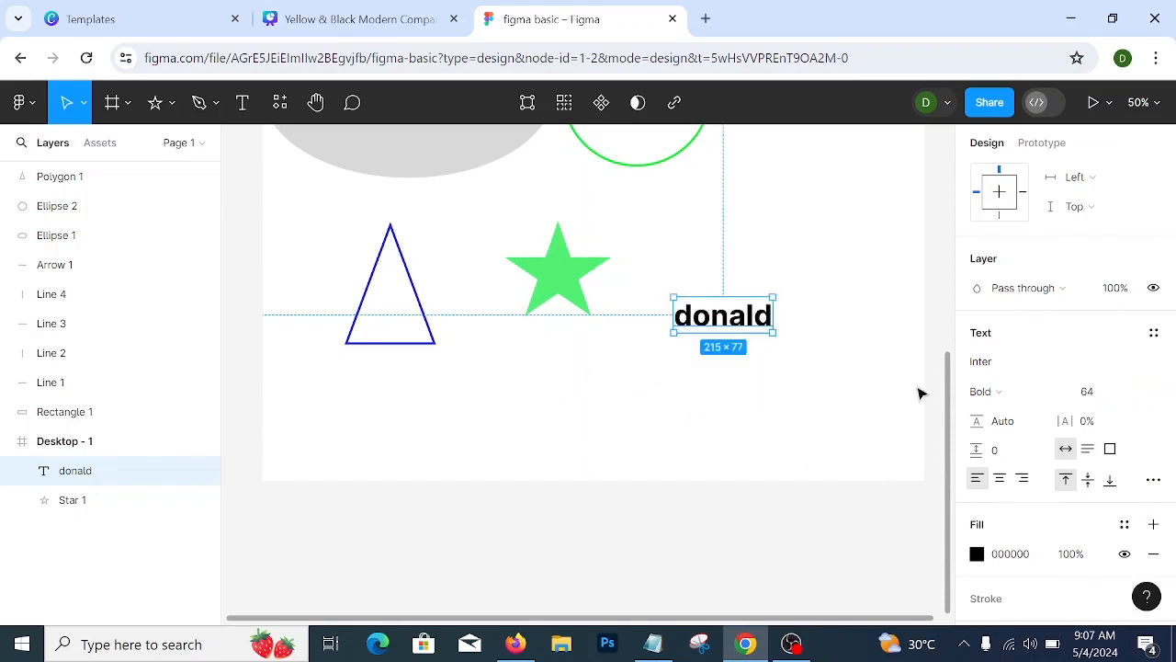
# - Change the name text's fill colour to red FD2626
pyautogui.scroll(-2, 1079, 393)
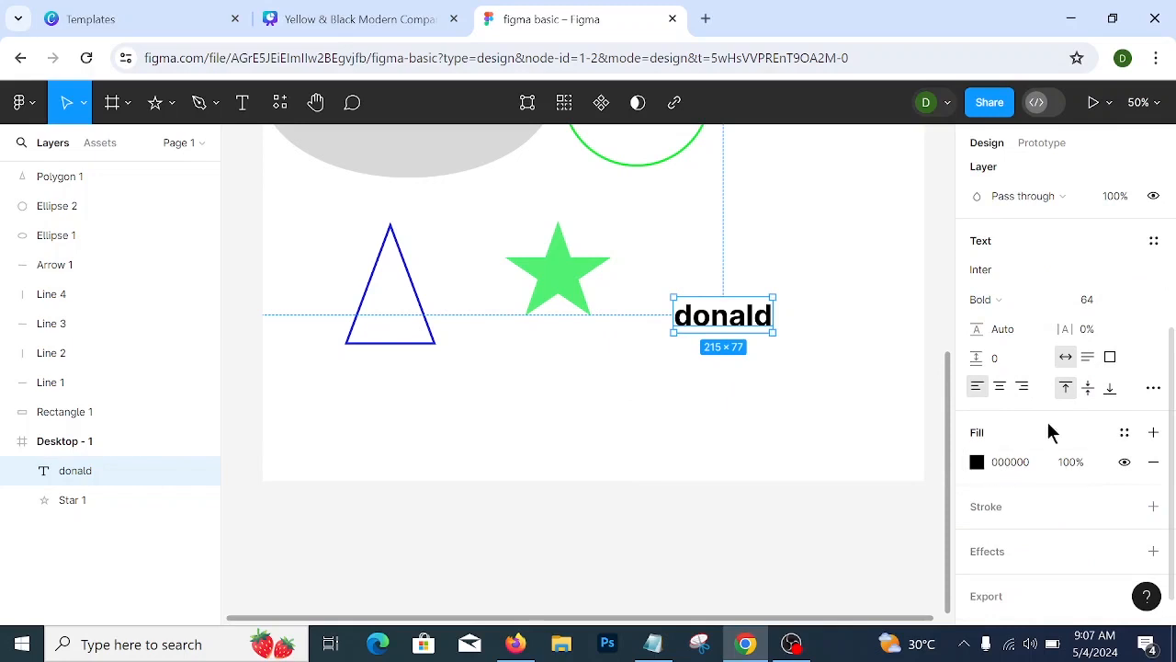
pyautogui.click(977, 461)
pyautogui.click(919, 221)
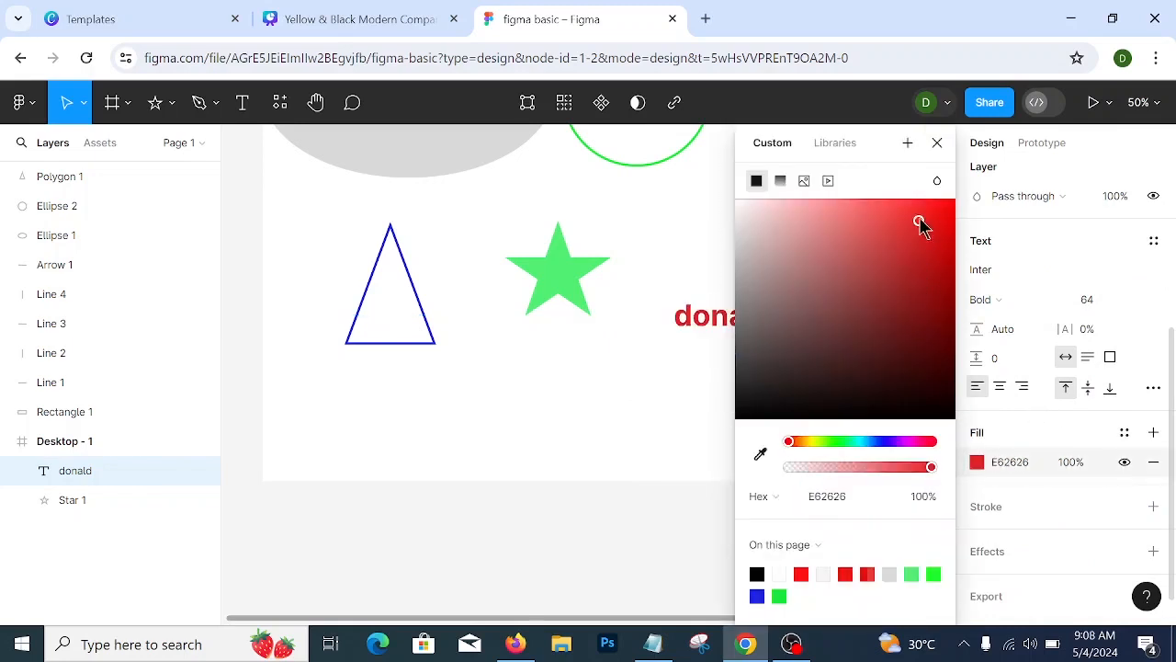
pyautogui.moveTo(922, 218); pyautogui.dragTo(941, 158)
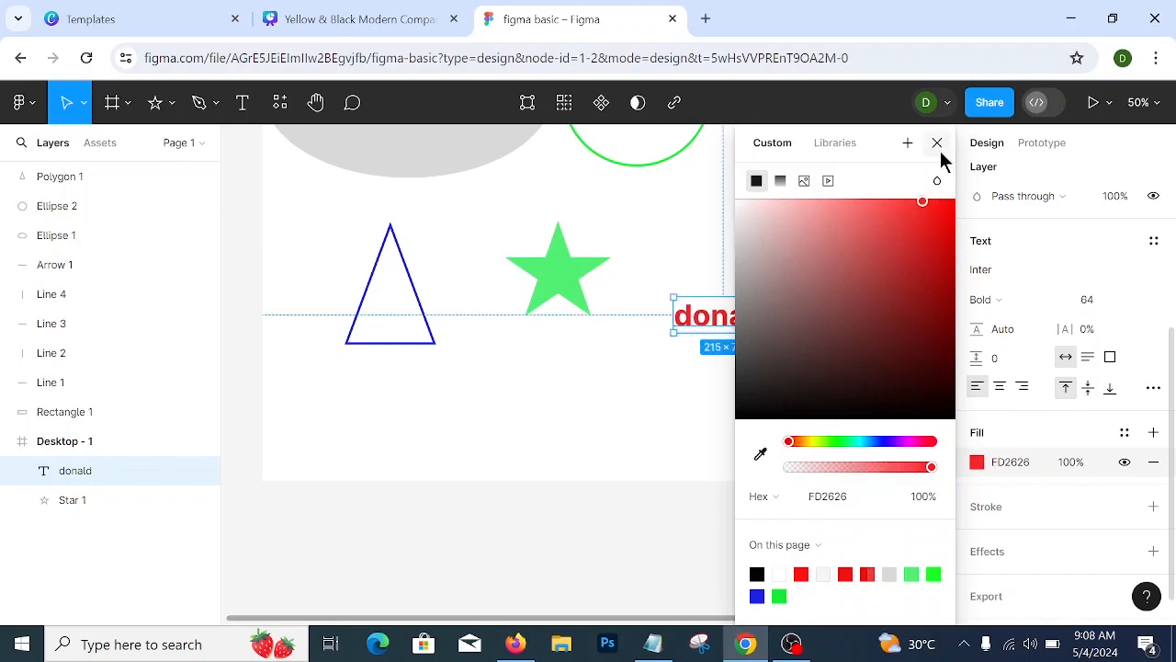
pyautogui.click(937, 144)
# - Try the red name text directly below the star, and place it to the star's right, level with the star's lower half
pyautogui.moveTo(722, 315); pyautogui.dragTo(542, 377)
pyautogui.scroll(-1, 1082, 404)
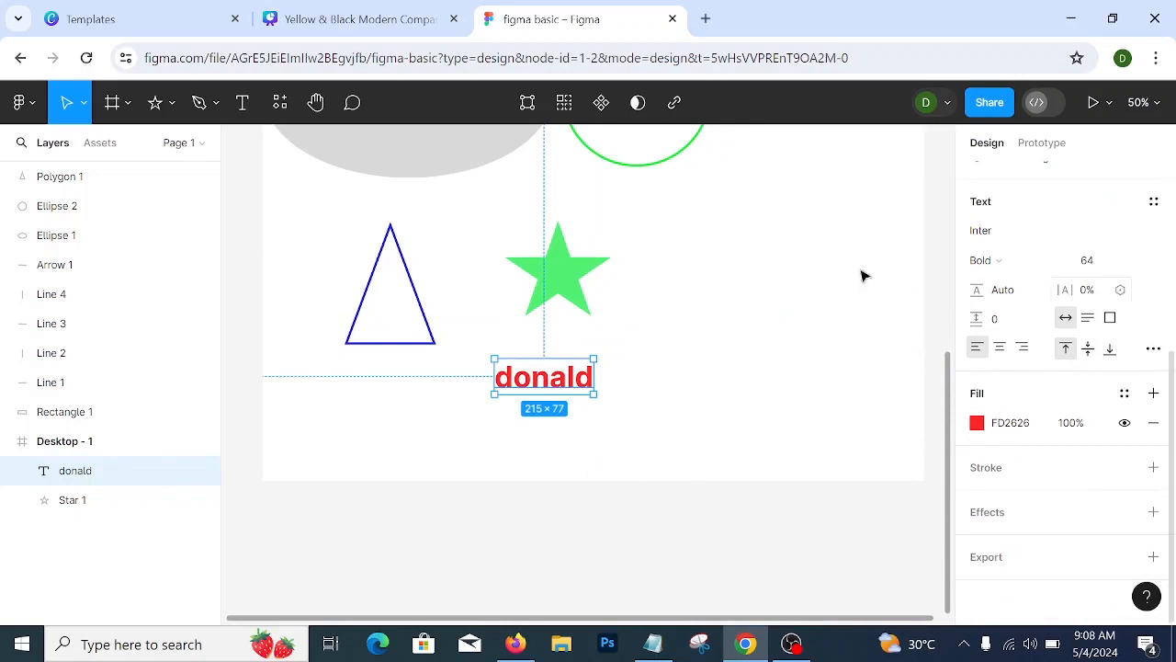
pyautogui.moveTo(556, 376); pyautogui.dragTo(736, 275)
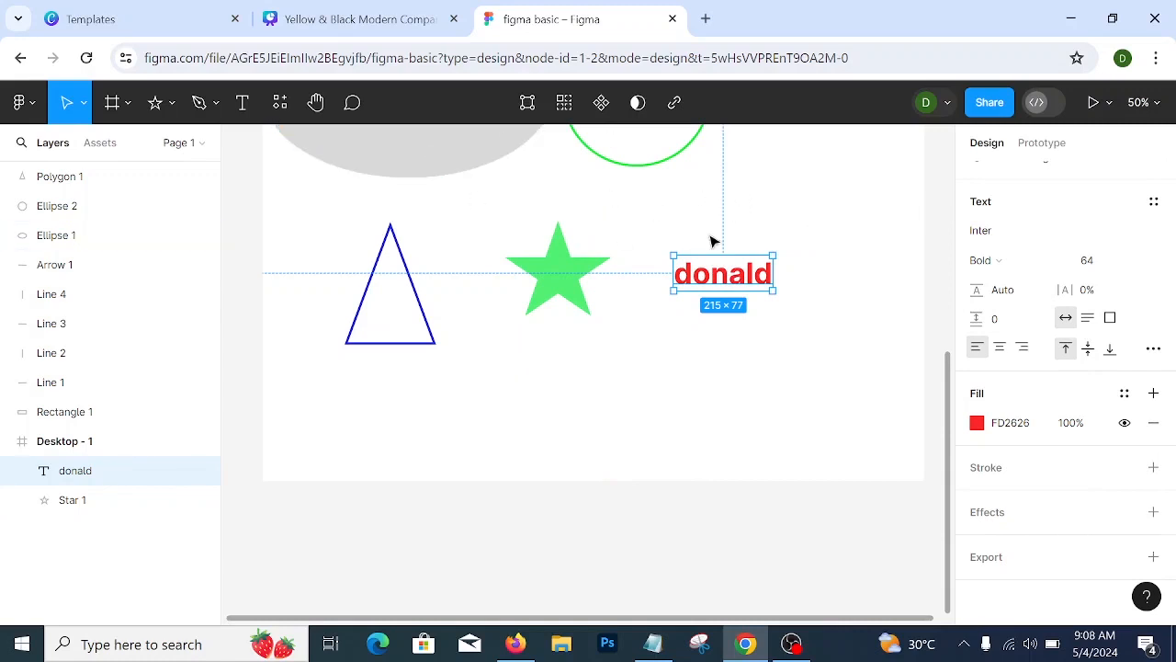
pyautogui.moveTo(738, 280); pyautogui.dragTo(737, 307)
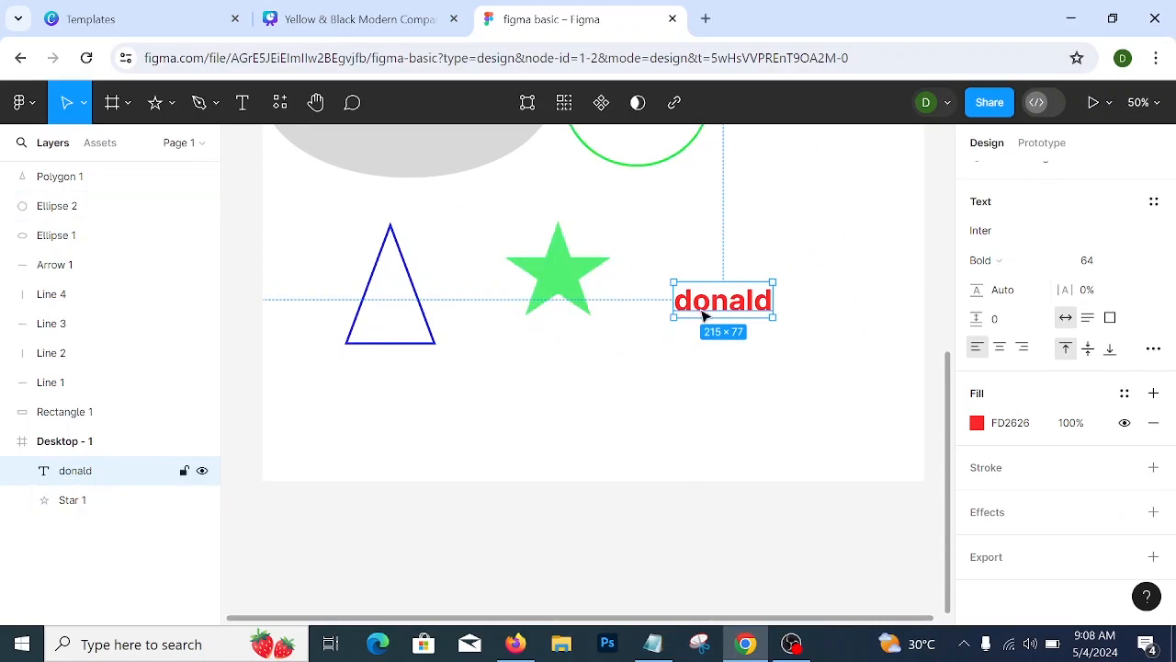
pyautogui.moveTo(703, 315); pyautogui.dragTo(709, 312)
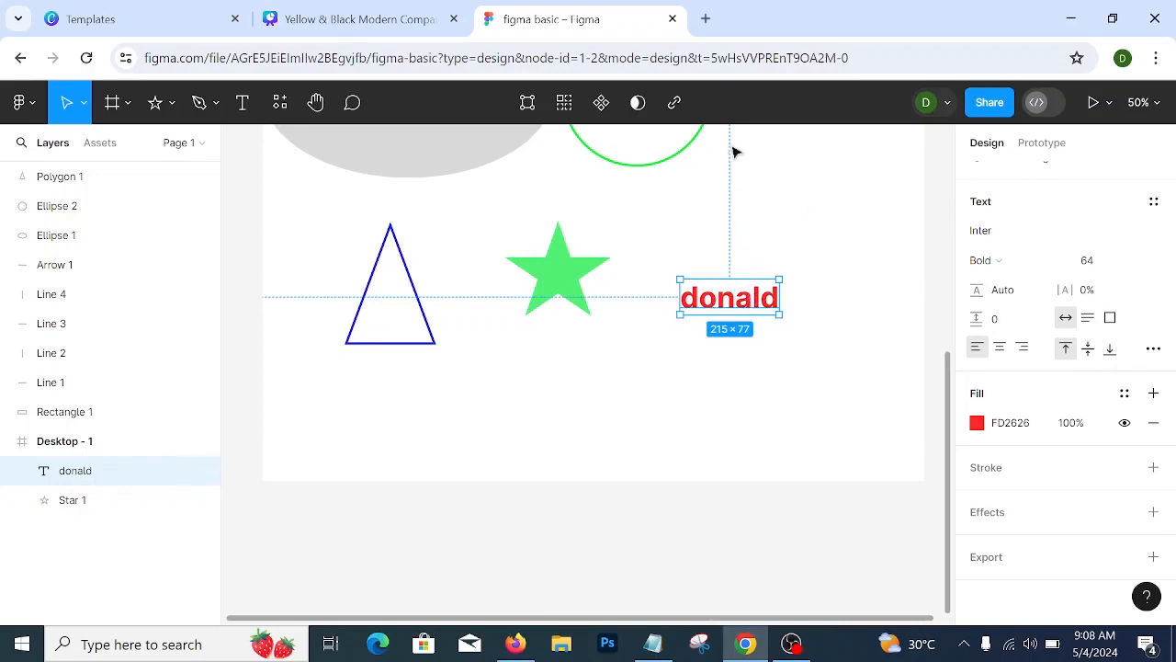
# - Search the web for "lorem ipsum" in a new browser tab and open the lipsum.com site
pyautogui.click(702, 18)
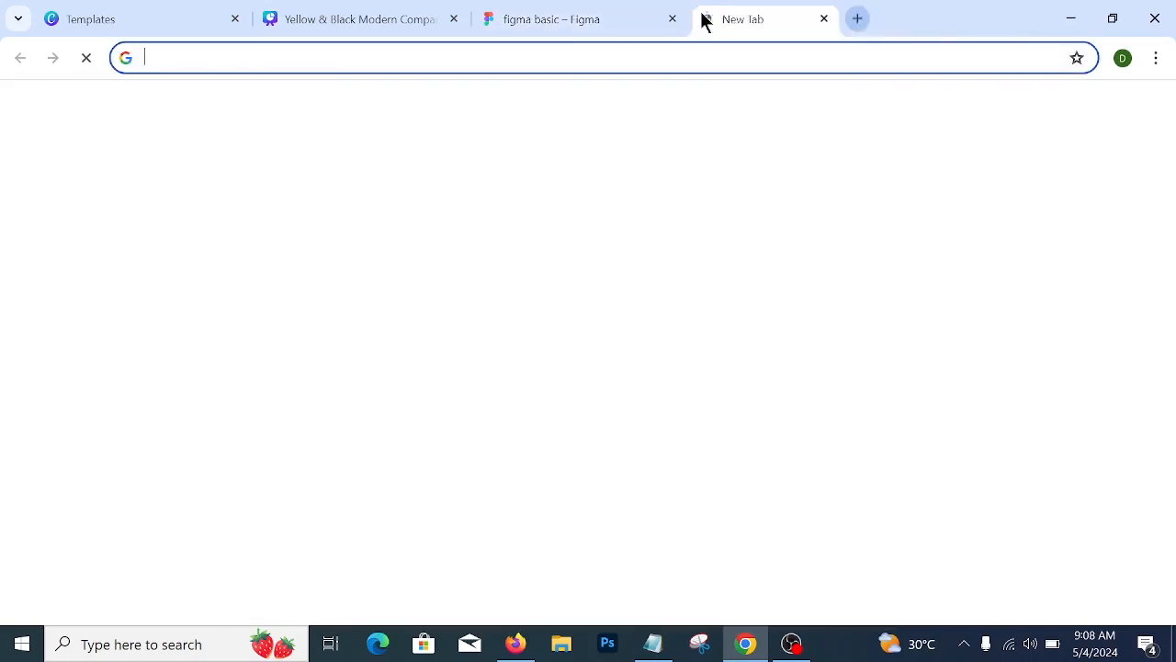
pyautogui.write('lo')
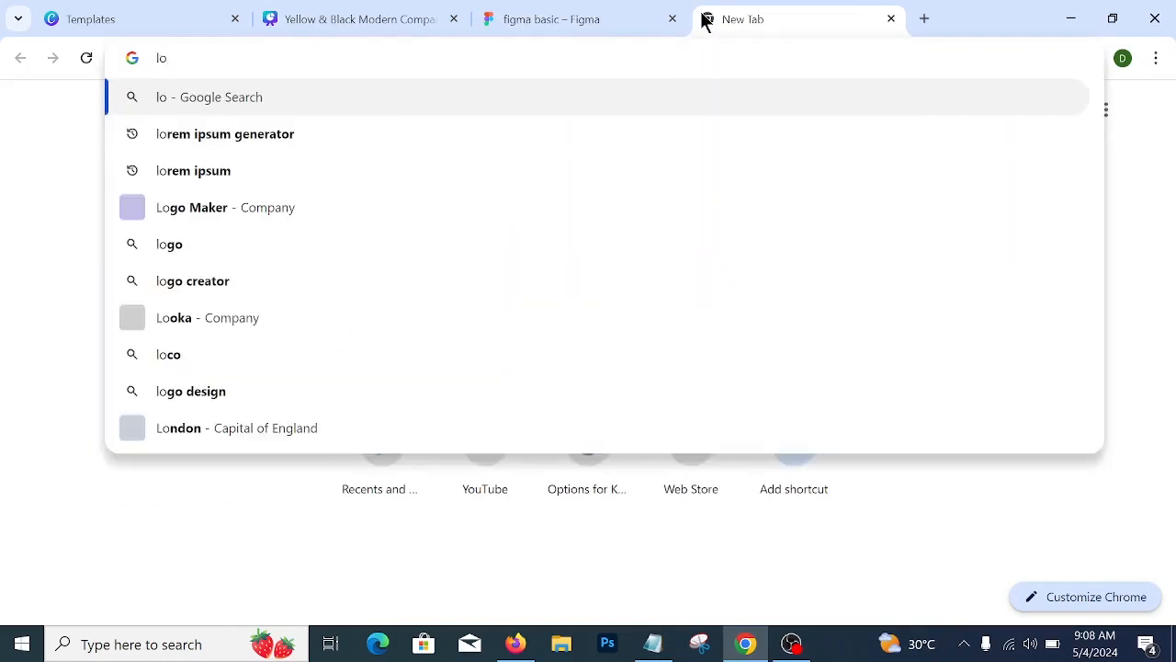
pyautogui.write('res')
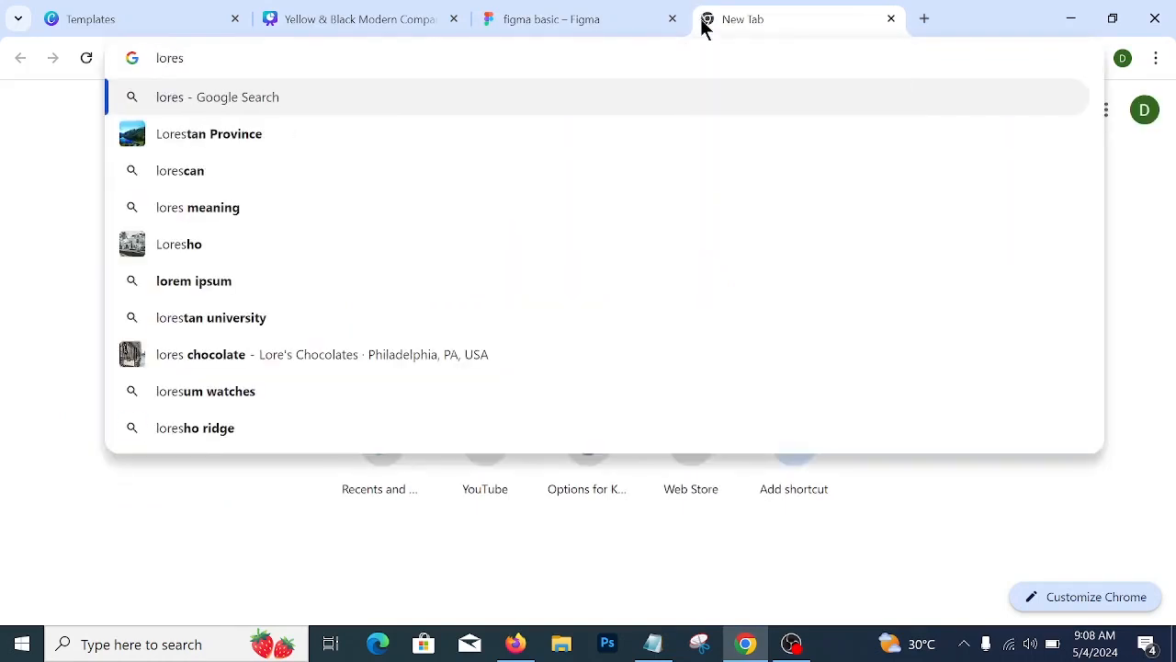
pyautogui.press('BackSpace')
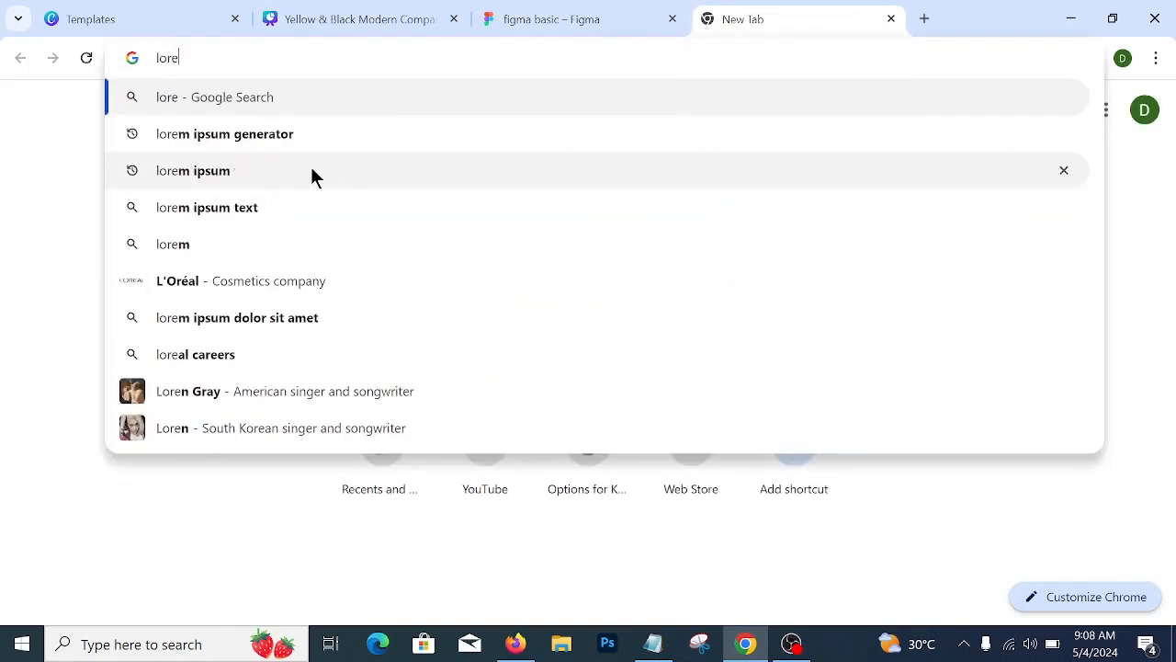
pyautogui.click(310, 167)
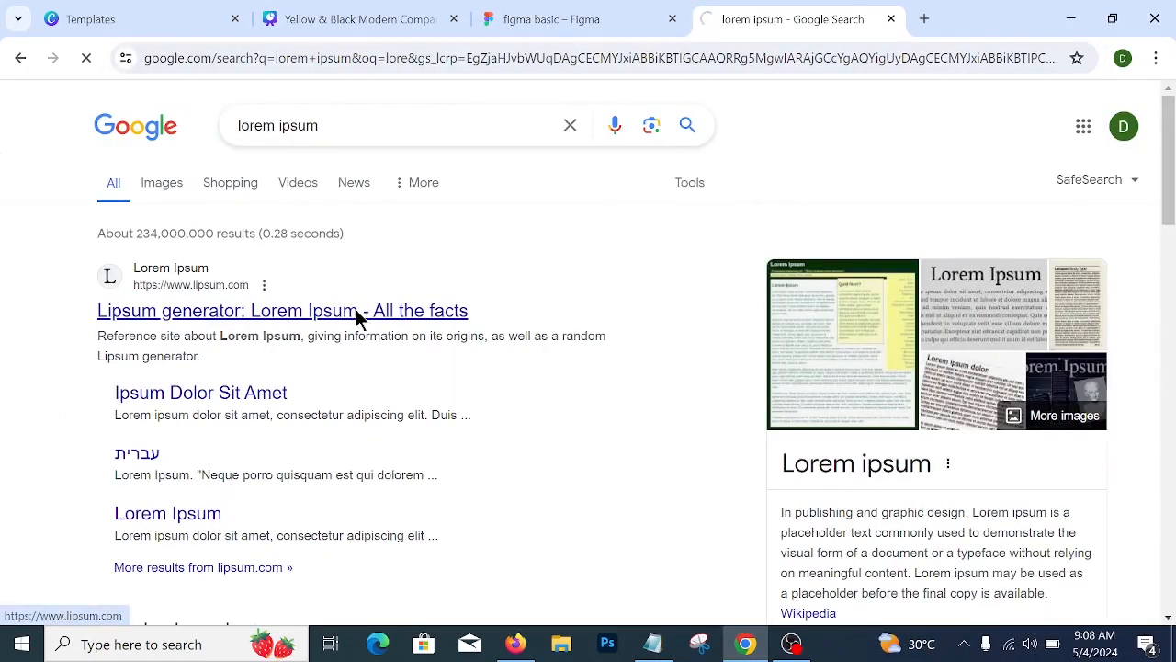
pyautogui.click(357, 311)
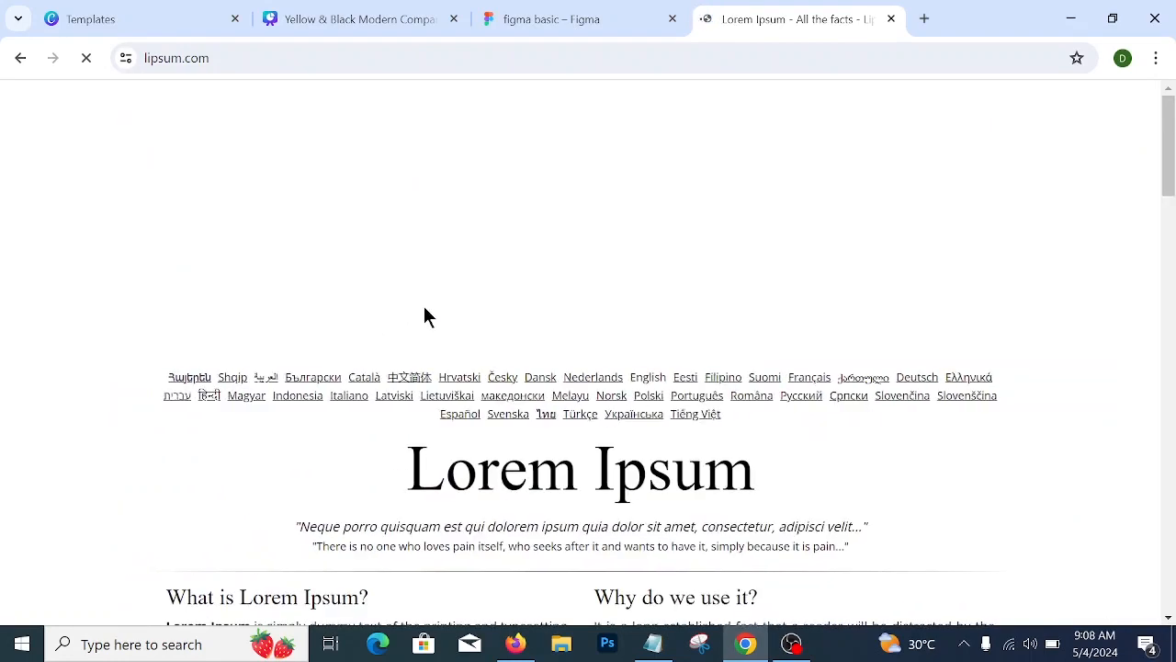
pyautogui.scroll(-2, 662, 367)
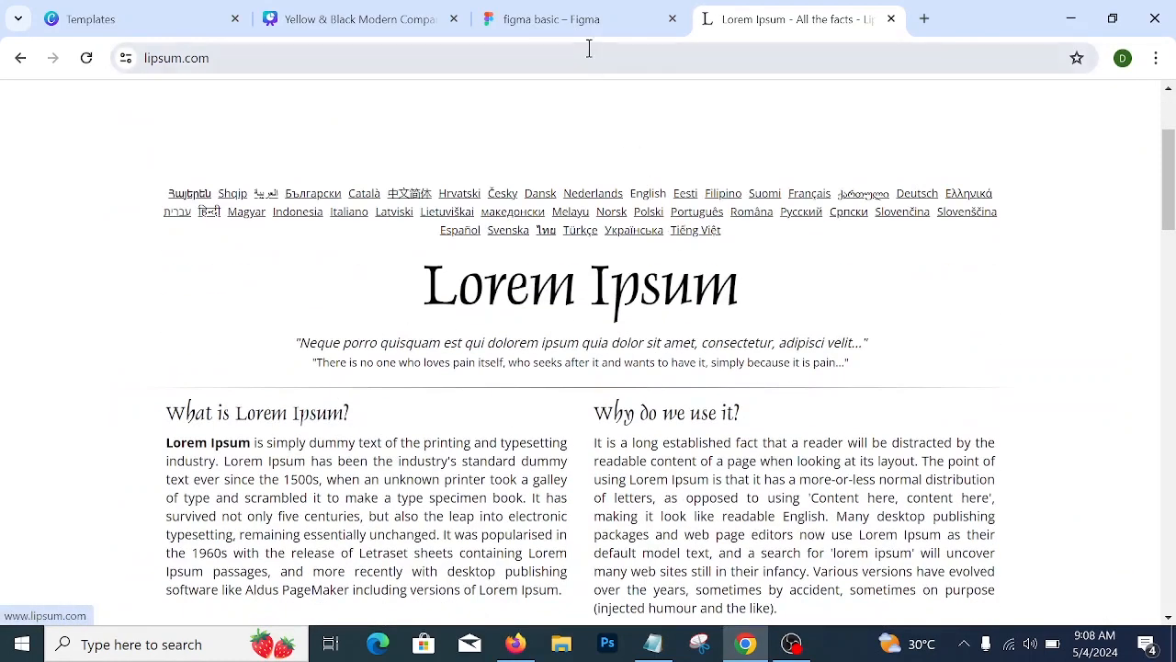
# - Switch back to the Figma file and extend the Desktop - 1 frame downward to a height of 1908
pyautogui.click(586, 33)
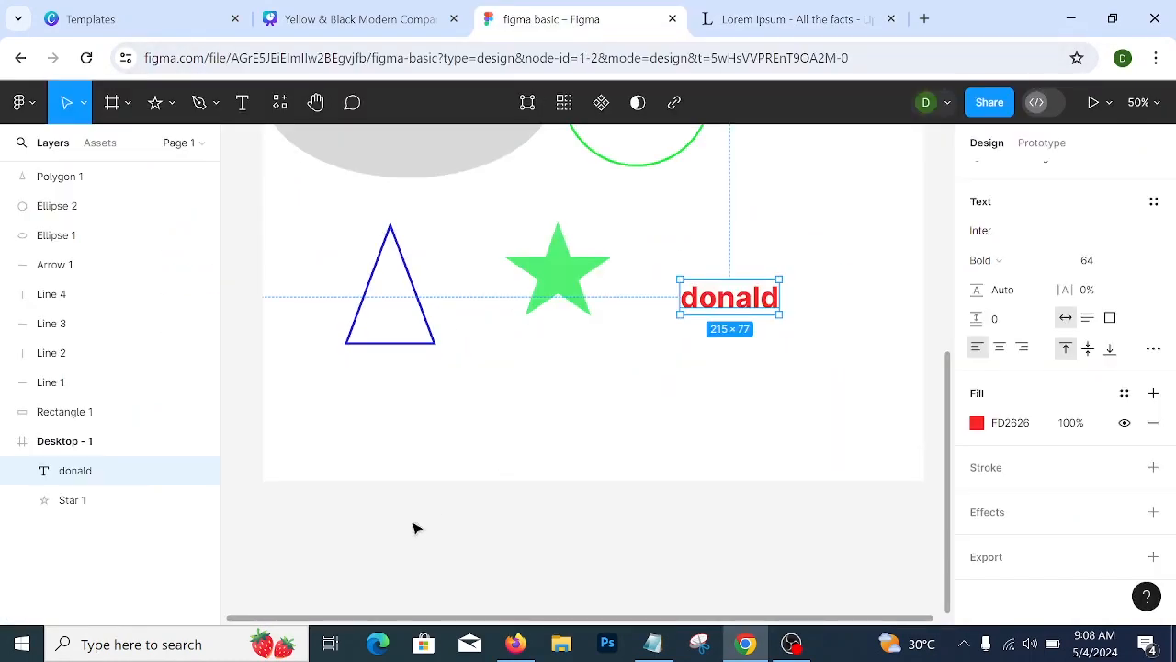
pyautogui.click(91, 446)
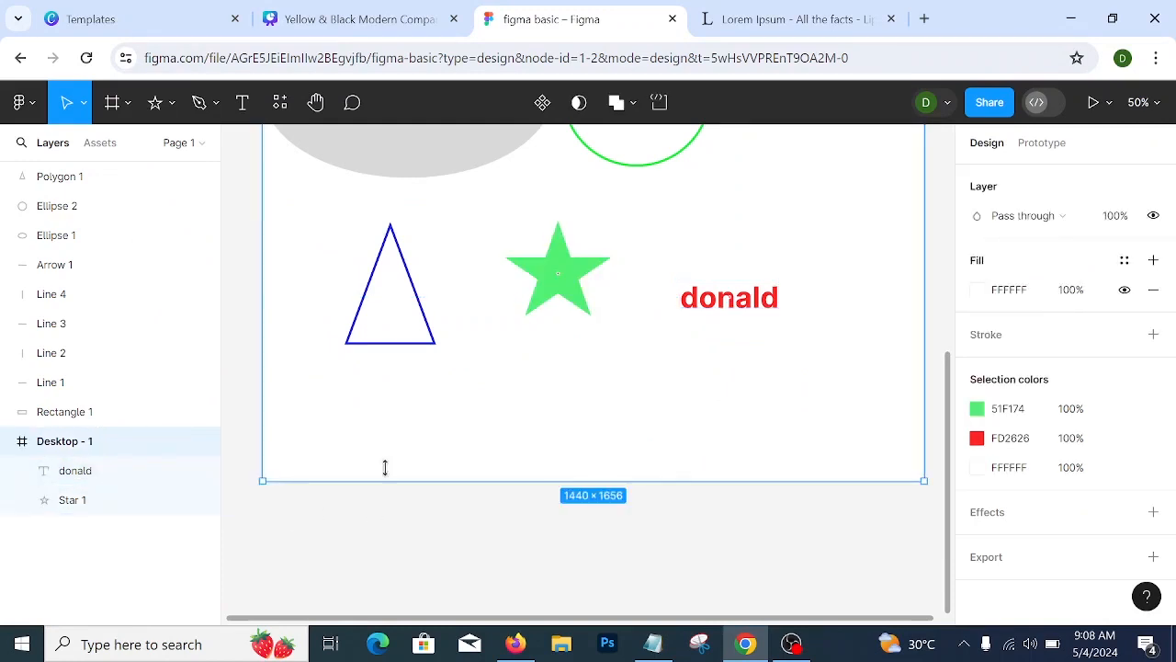
pyautogui.moveTo(530, 479); pyautogui.dragTo(539, 596)
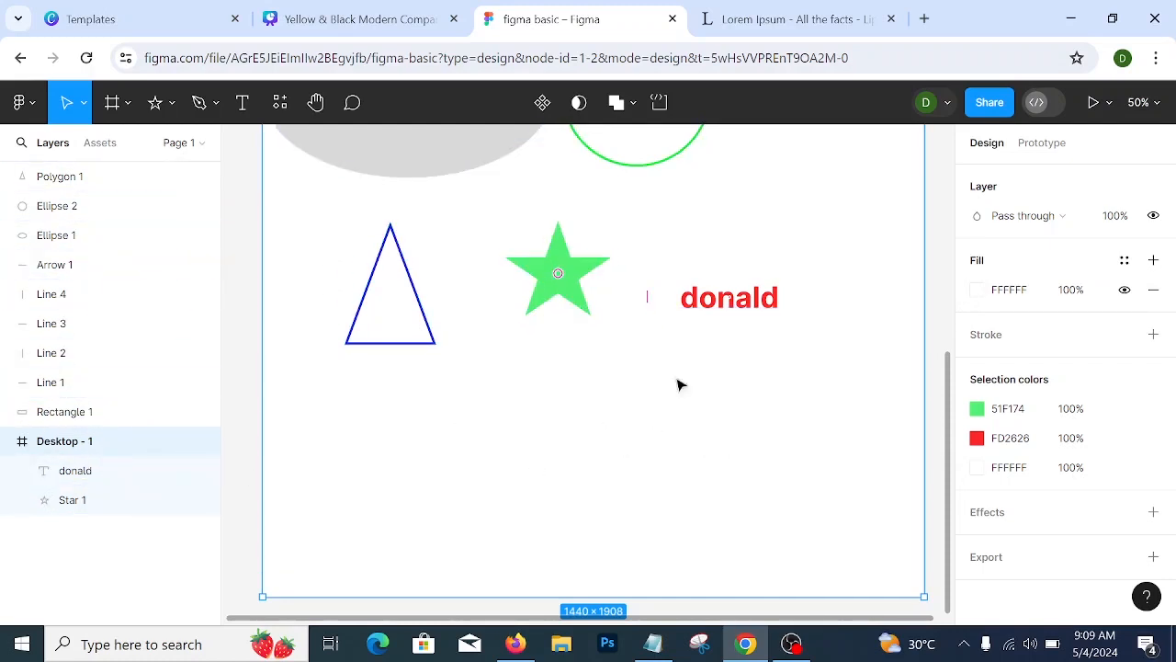
# - Copy the heading "What is Lorem Ipsum?" from lipsum.com and paste it as a new text in the Figma frame below the star
pyautogui.click(739, 23)
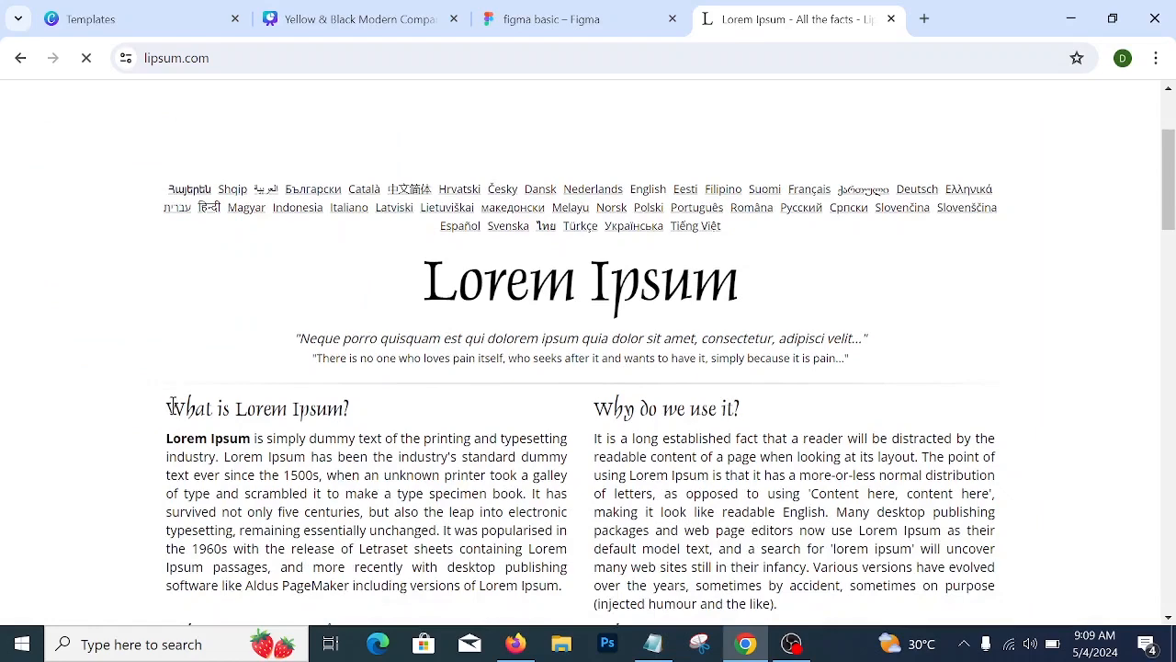
pyautogui.moveTo(166, 408); pyautogui.dragTo(381, 418)
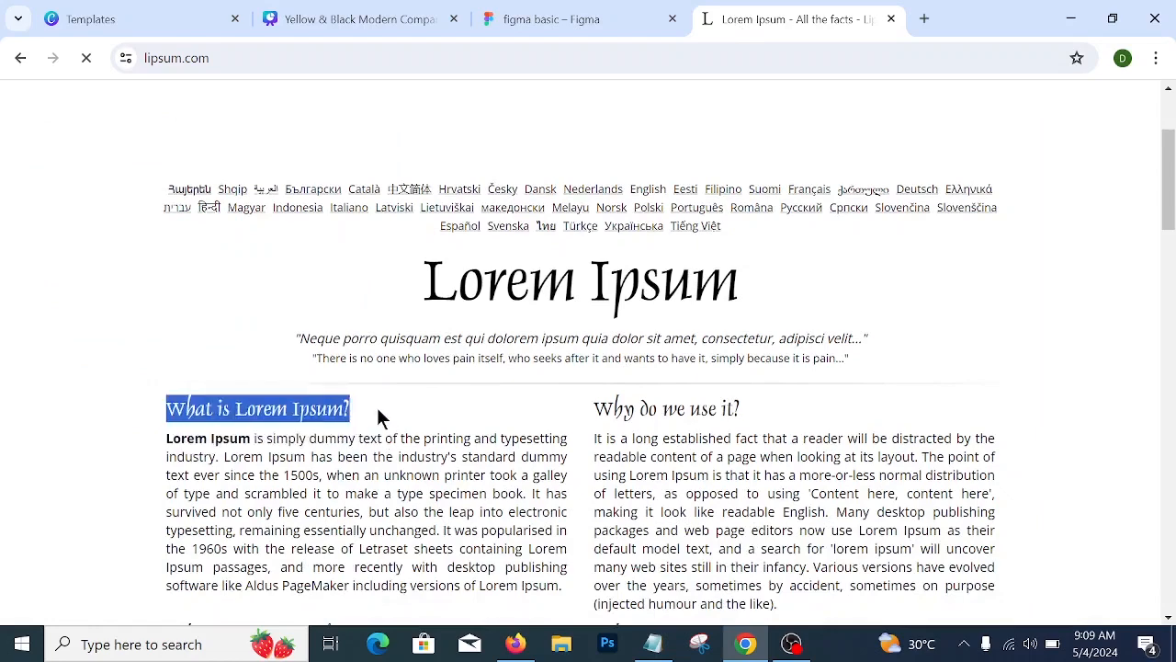
pyautogui.rightClick(377, 407)
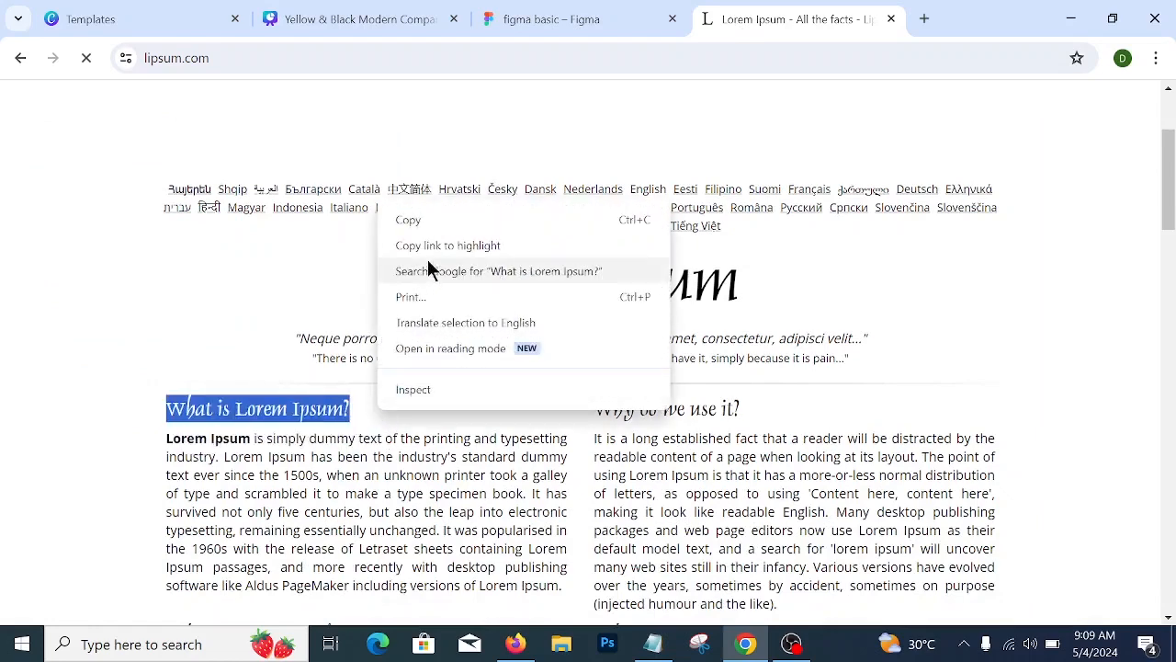
pyautogui.click(430, 221)
pyautogui.click(551, 20)
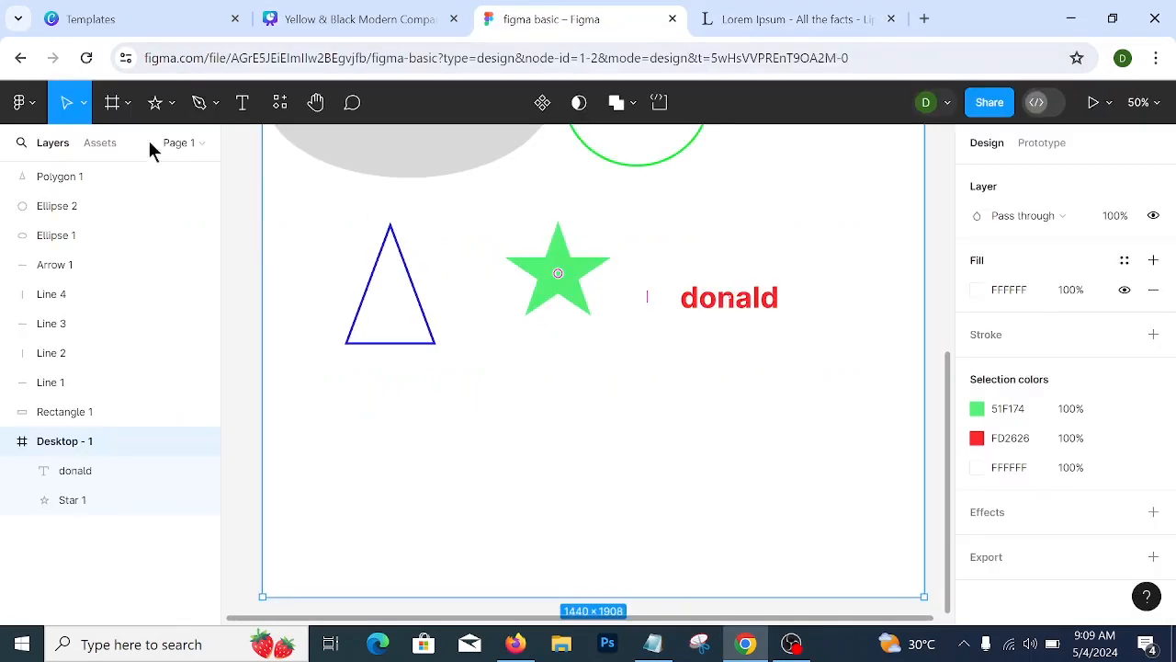
pyautogui.click(241, 103)
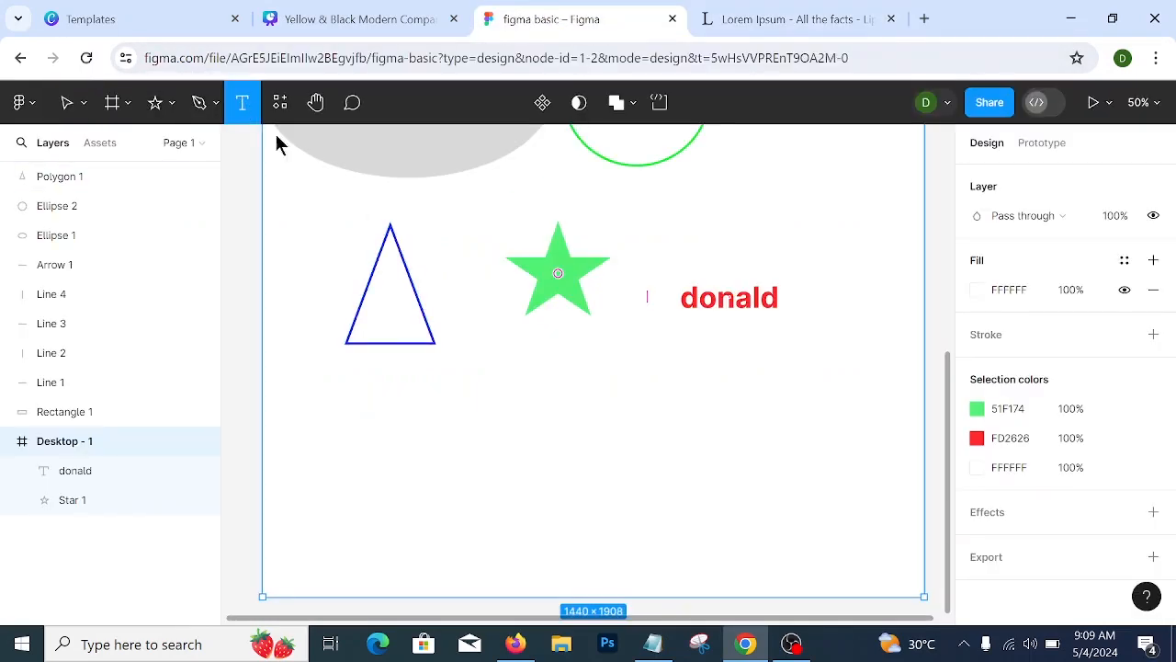
pyautogui.click(469, 408)
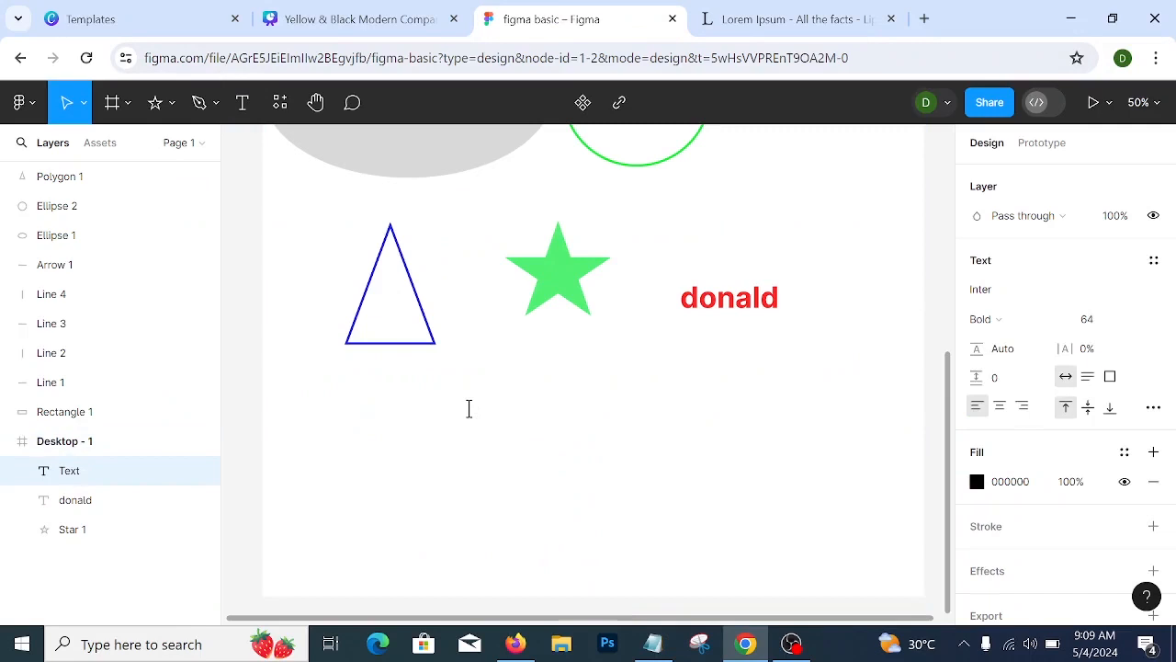
pyautogui.hotkey('ctrl', 'v')
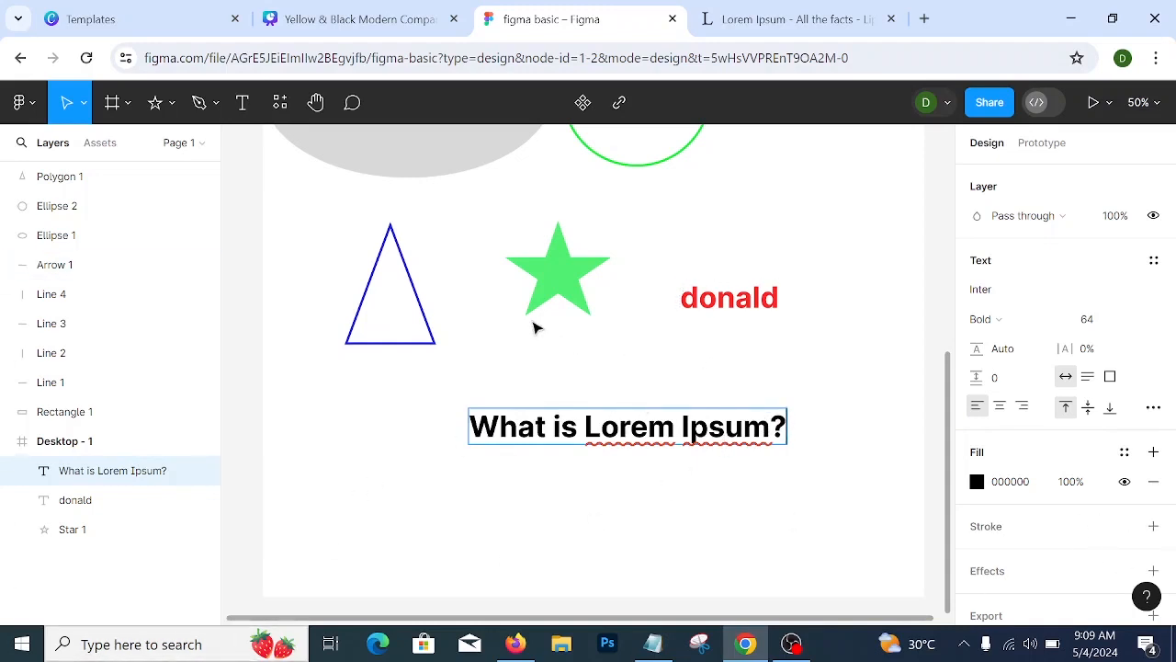
# - On lipsum.com, copy the first paragraph from "Lorem Ipsum is simply dummy text" through "the leap into electronic"
pyautogui.click(726, 30)
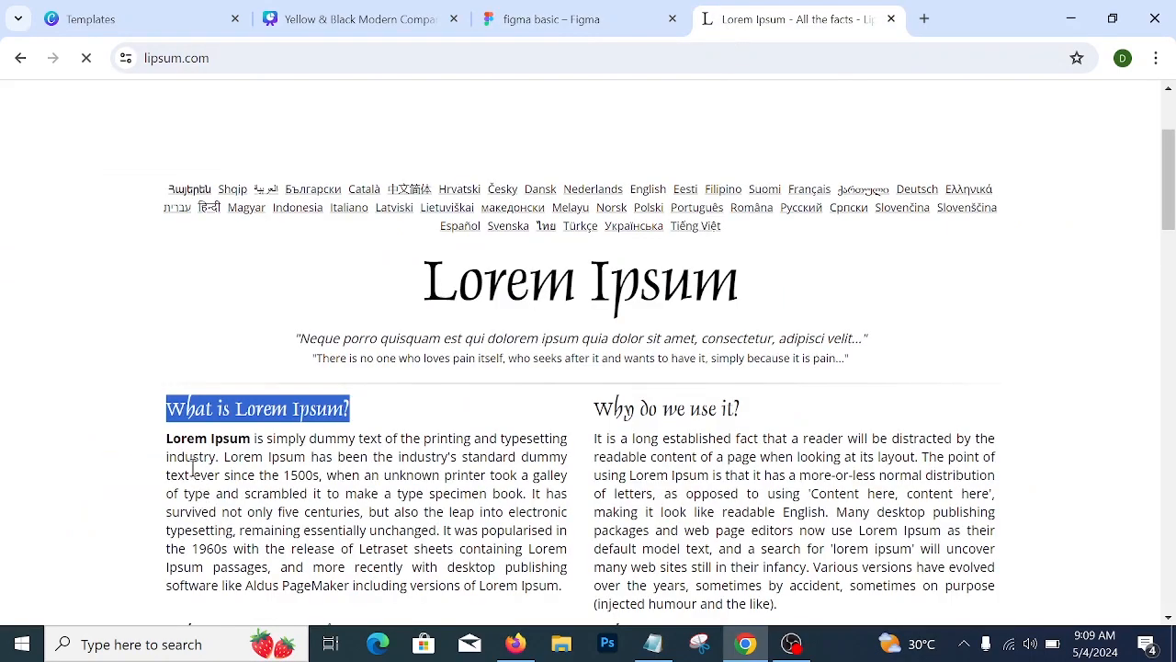
pyautogui.moveTo(168, 441); pyautogui.dragTo(565, 523)
pyautogui.rightClick(566, 520)
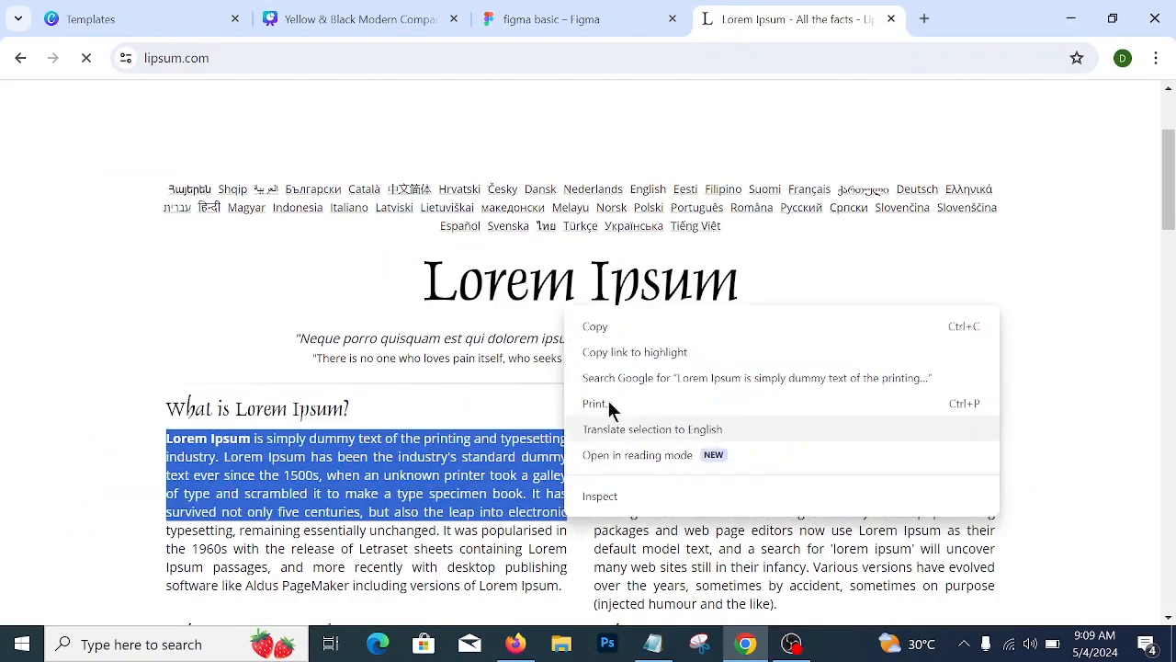
pyautogui.click(617, 326)
# - Return to the Figma file, shift the "What is Lorem Ipsum?" heading slightly down and left, and deselect it
pyautogui.click(582, 30)
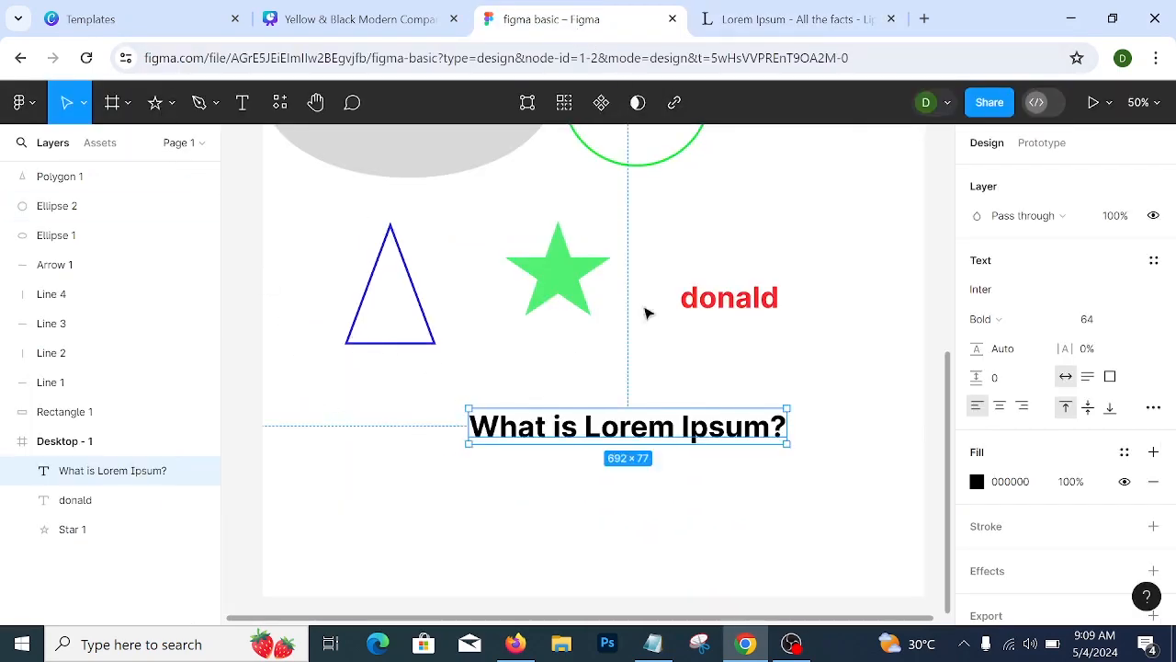
pyautogui.moveTo(718, 430); pyautogui.dragTo(704, 439)
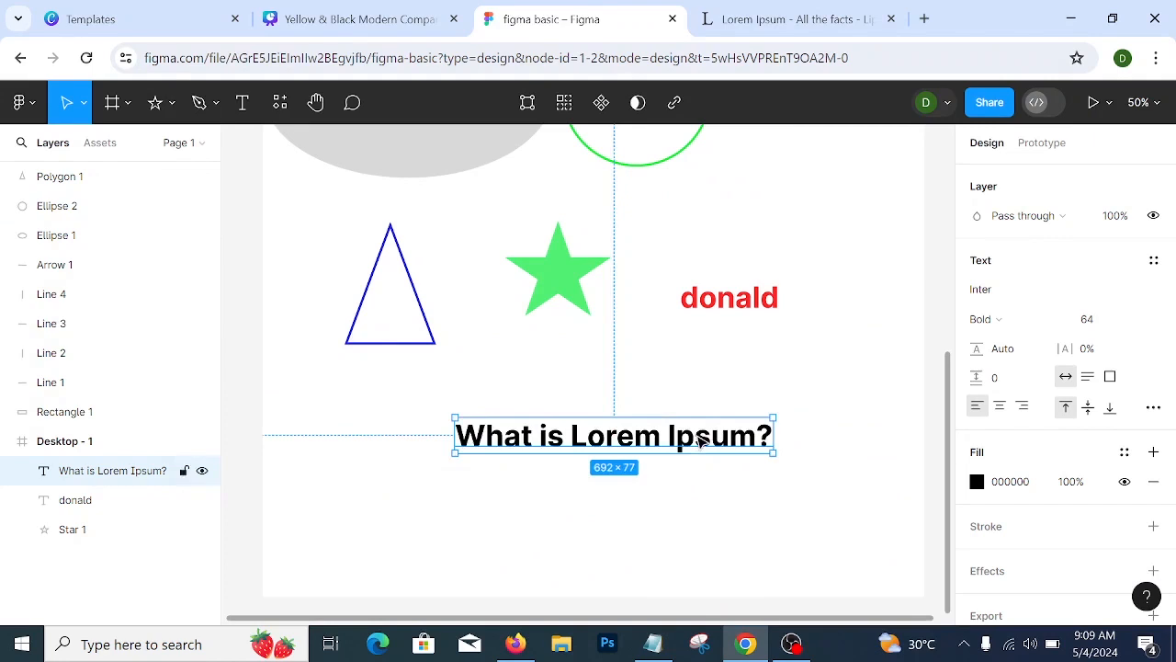
pyautogui.click(742, 399)
# - Paste the copied paragraph as a new text at font size 20 below the heading and move it to X 79, Y 1678
pyautogui.click(243, 103)
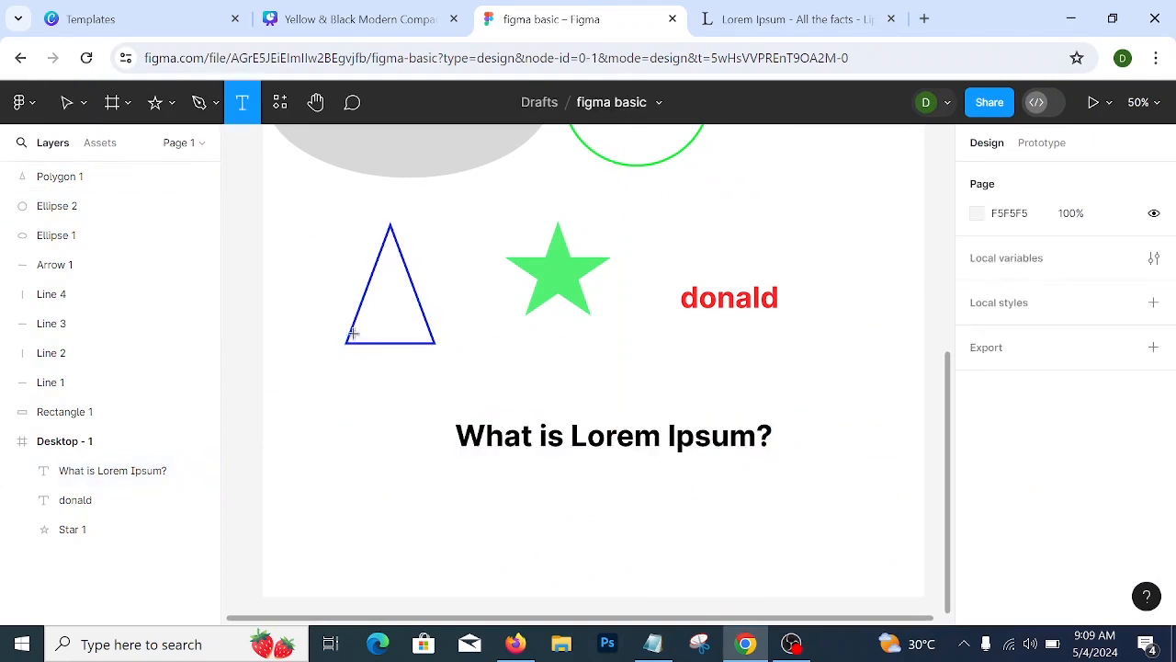
pyautogui.click(398, 487)
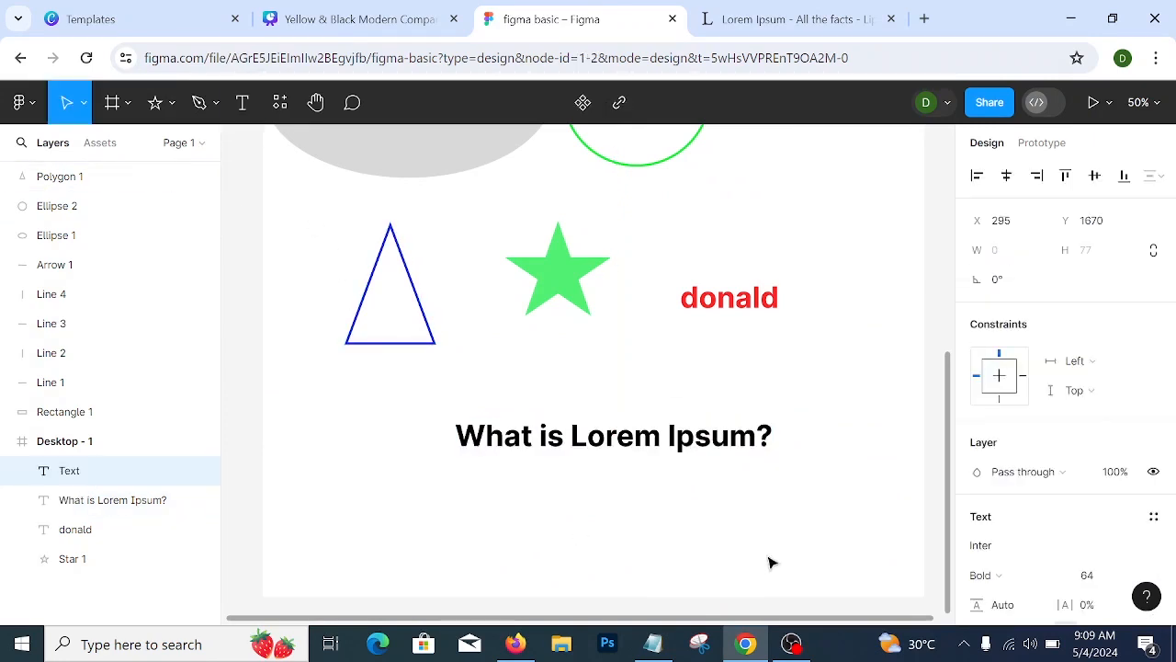
pyautogui.click(1136, 576)
pyautogui.click(1117, 383)
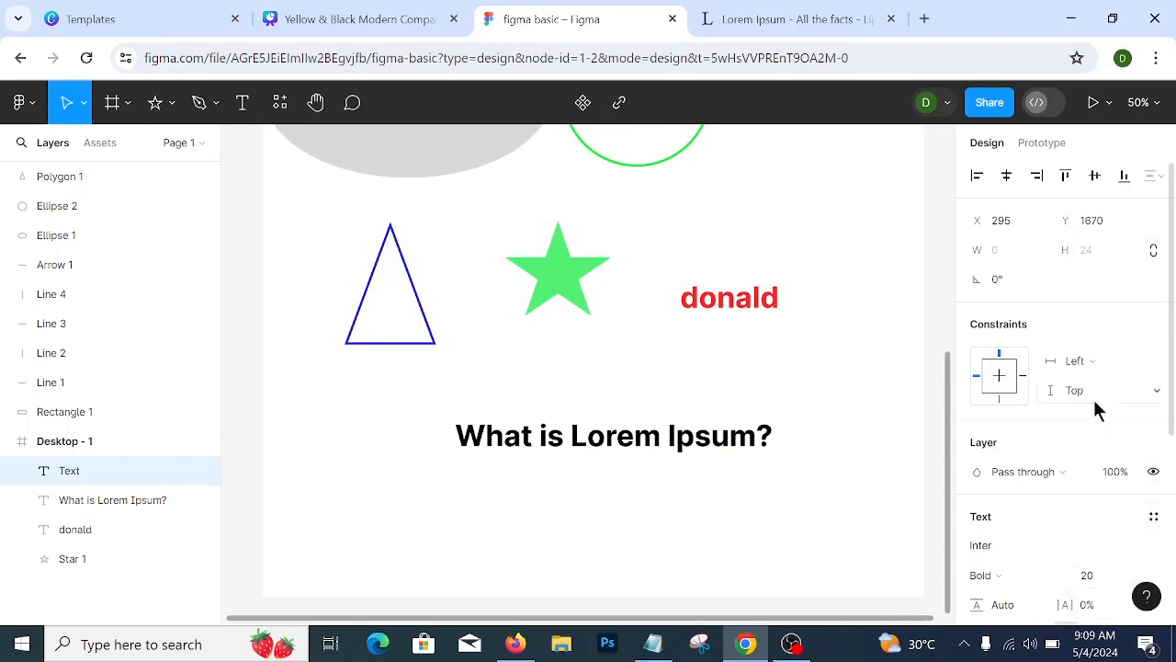
pyautogui.click(428, 496)
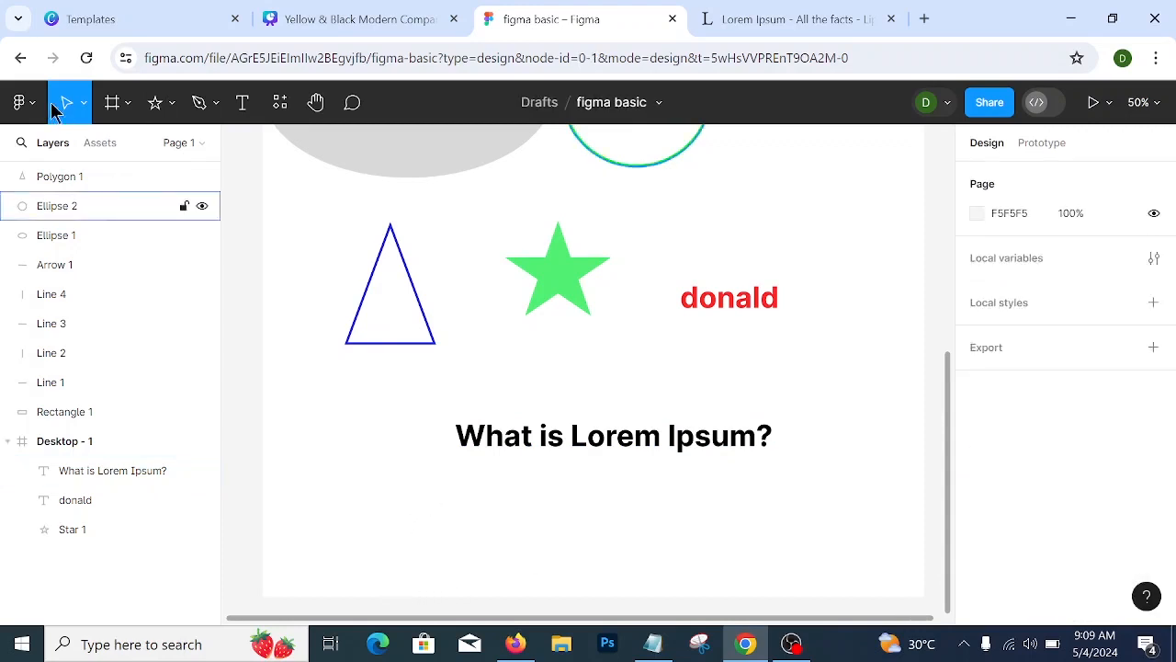
pyautogui.click(243, 102)
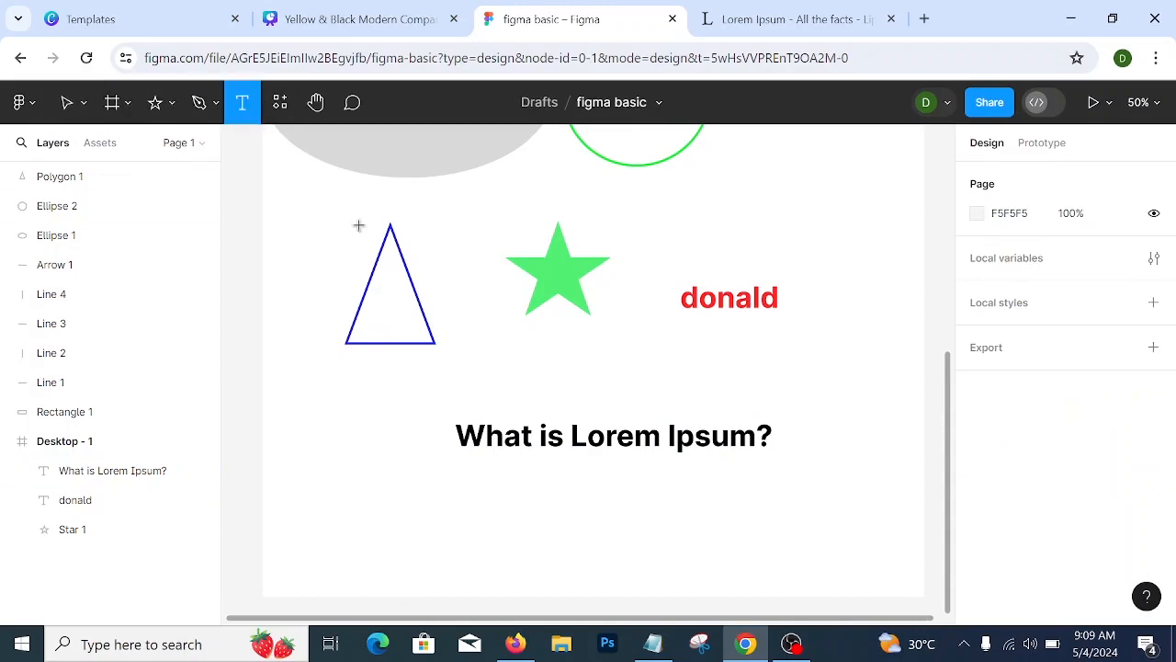
pyautogui.click(443, 517)
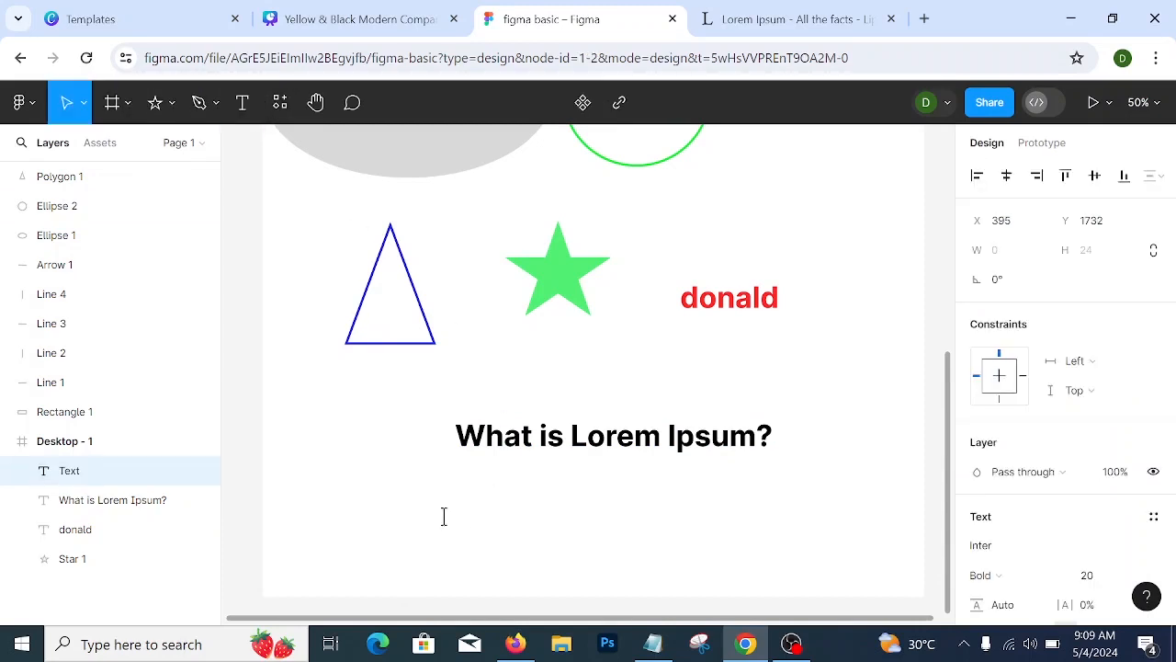
pyautogui.hotkey('ctrl', 'v')
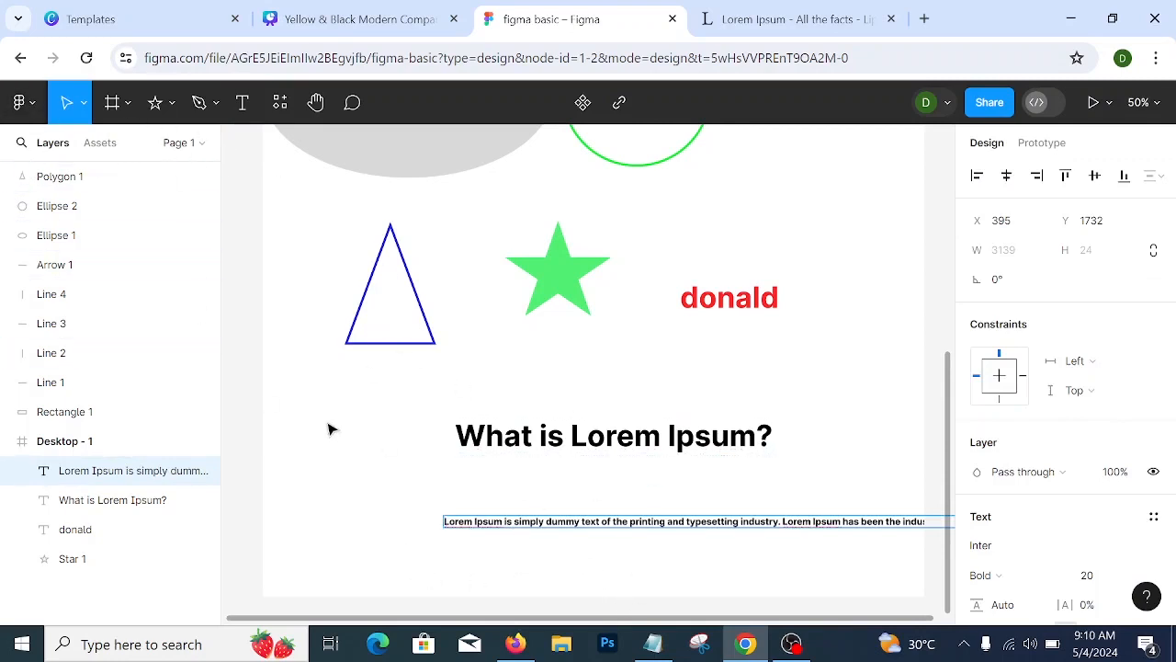
pyautogui.press('Escape')
pyautogui.moveTo(598, 528); pyautogui.dragTo(472, 504)
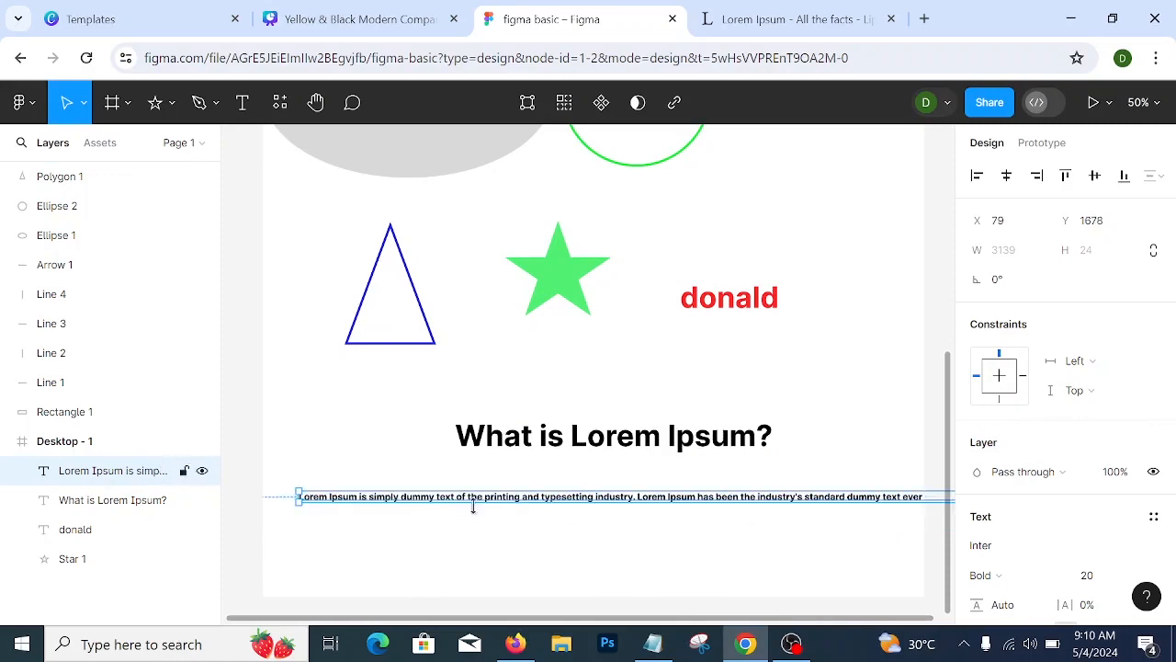
# - Break the paragraph into four lines after "typesetting industry.", "since the 1500s," and "type specimen book."
pyautogui.doubleClick(633, 499)
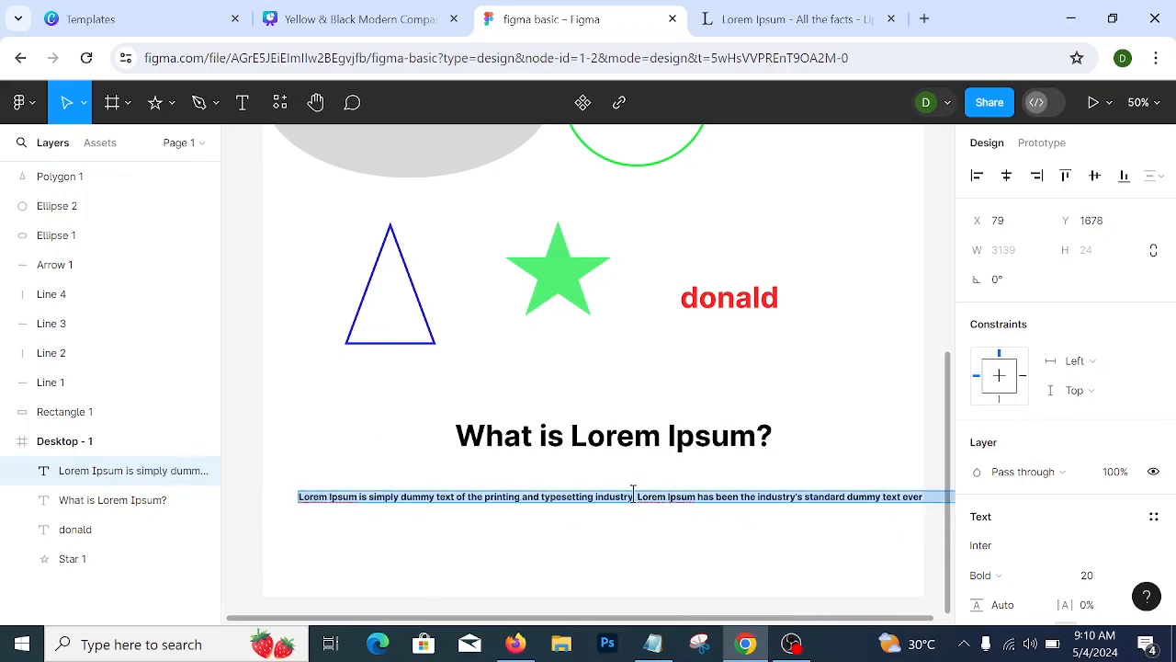
pyautogui.click(633, 497)
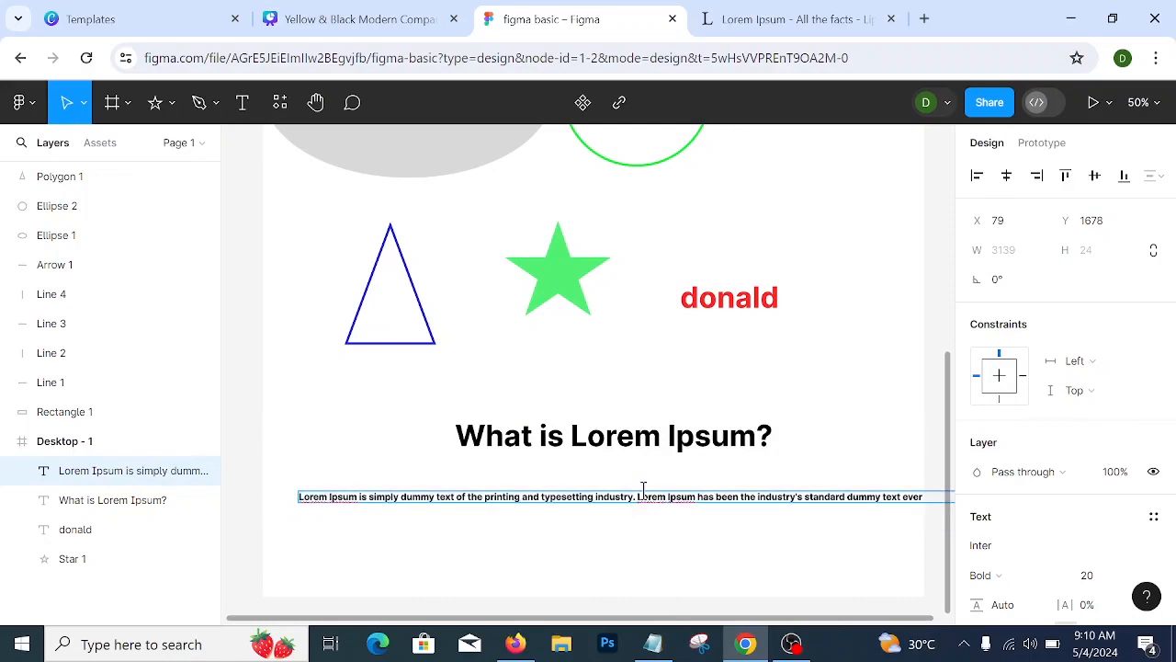
pyautogui.press('Return')
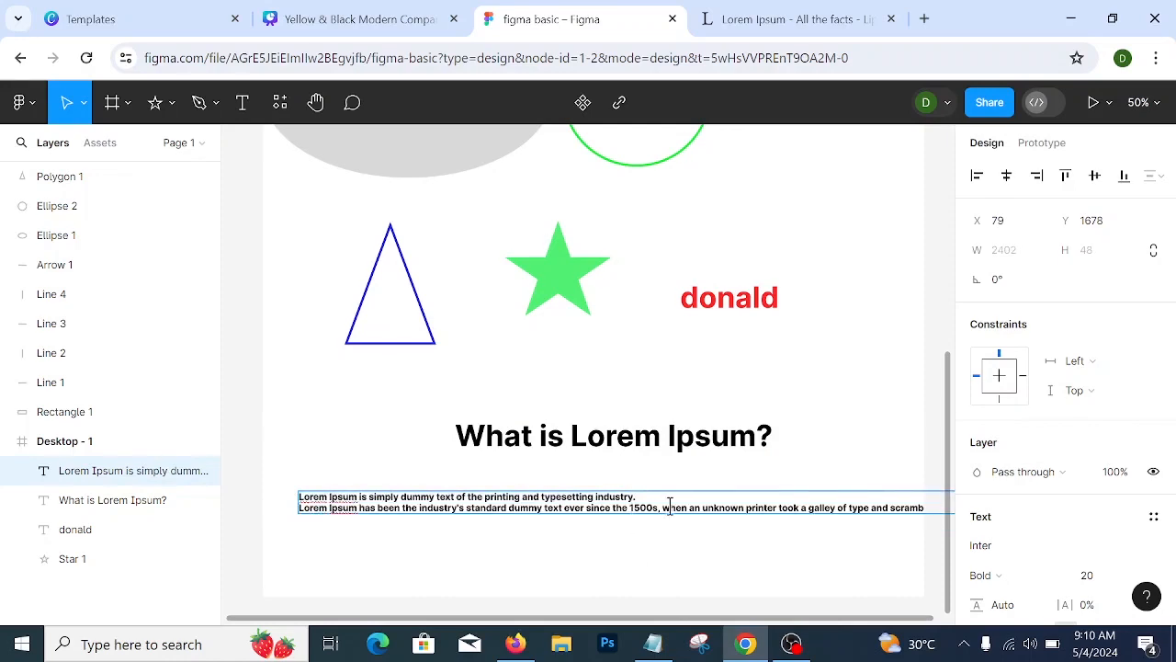
pyautogui.press('Return')
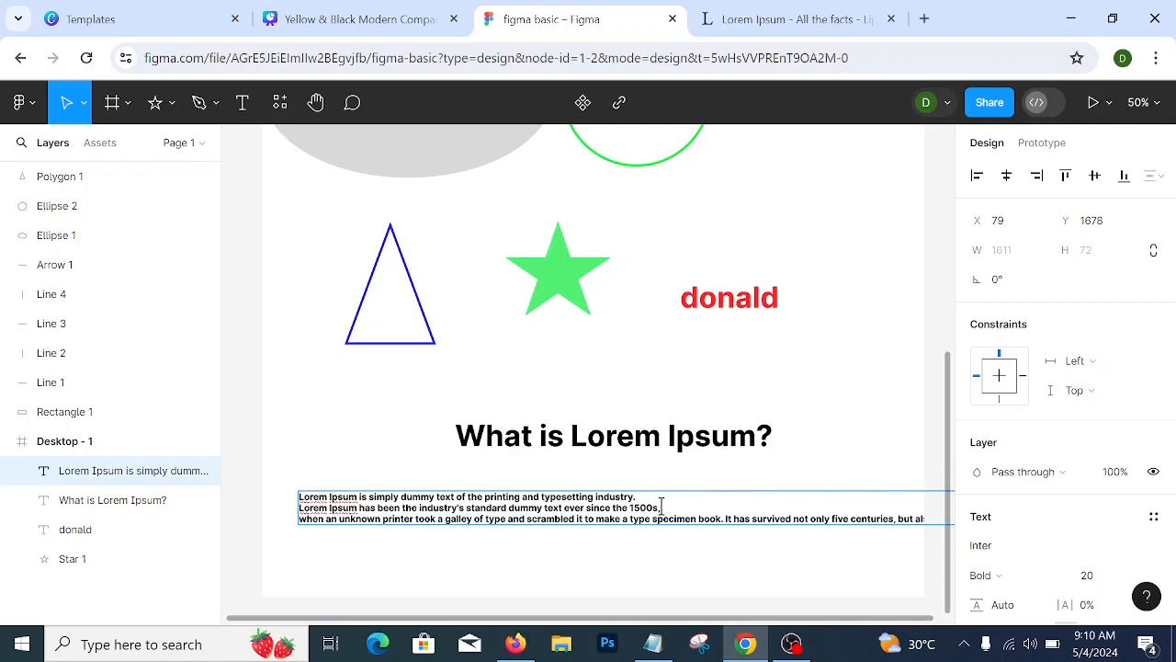
pyautogui.click(725, 521)
pyautogui.press('Return')
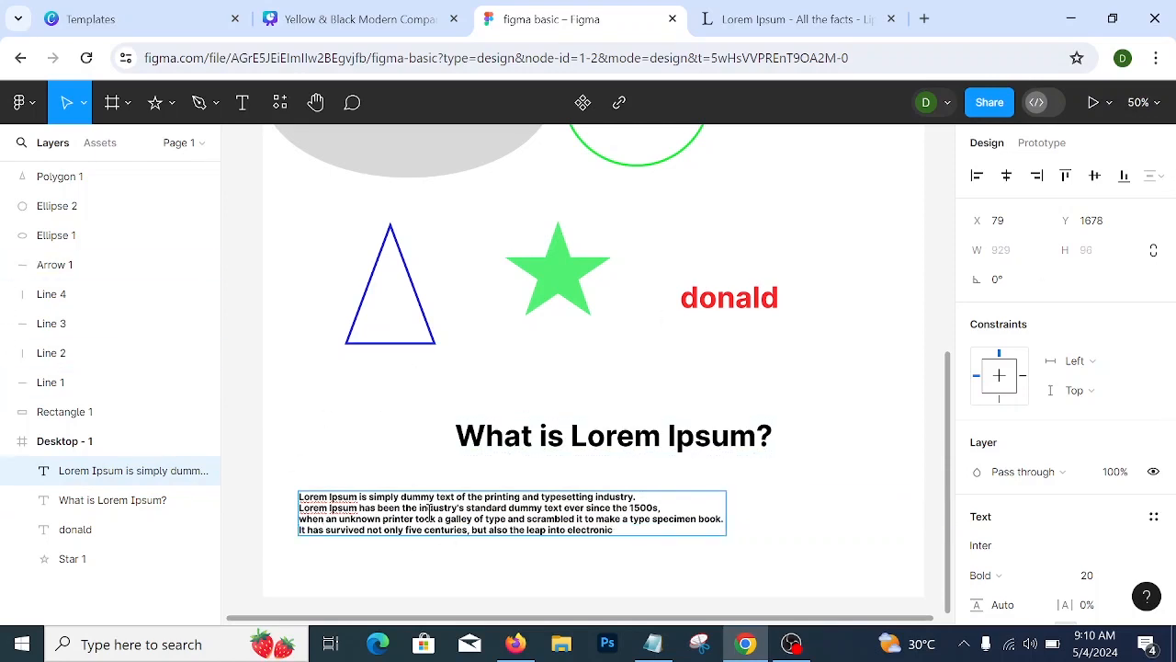
# - Finish editing the paragraph and move the text block to X 99, Y 1676
pyautogui.moveTo(429, 512); pyautogui.dragTo(475, 508)
pyautogui.press('Escape')
pyautogui.moveTo(489, 519); pyautogui.dragTo(498, 518)
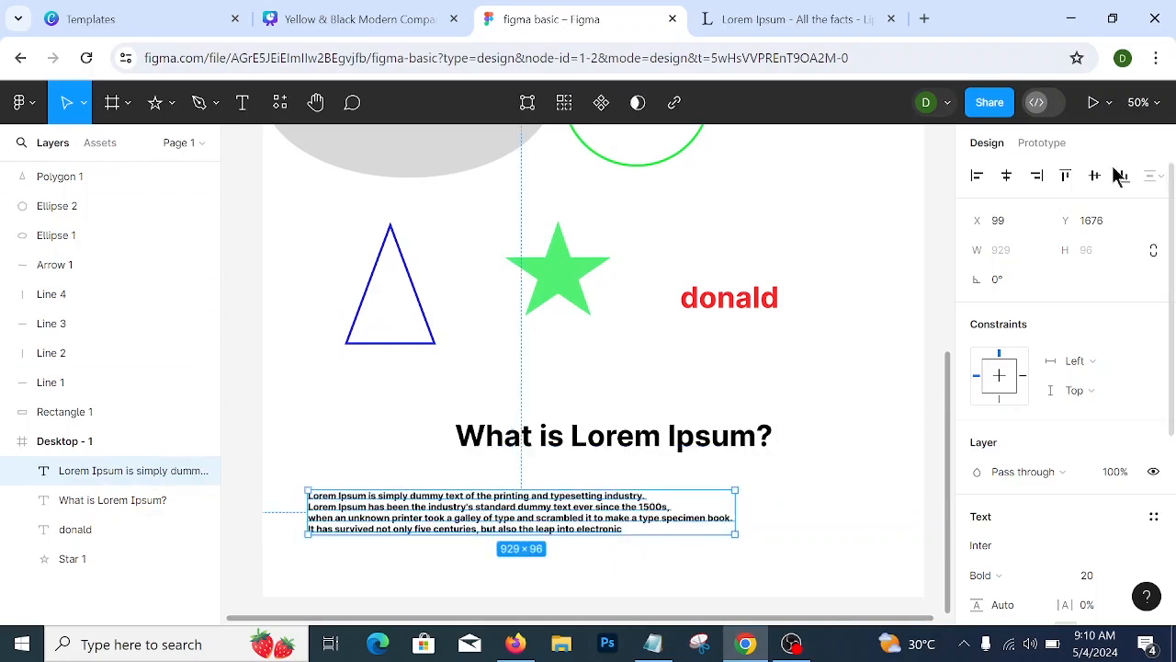
# - Set the lorem ipsum paragraph's font weight to Medium and shift the text block slightly right
pyautogui.scroll(-1, 1048, 547)
pyautogui.scroll(-3, 1047, 546)
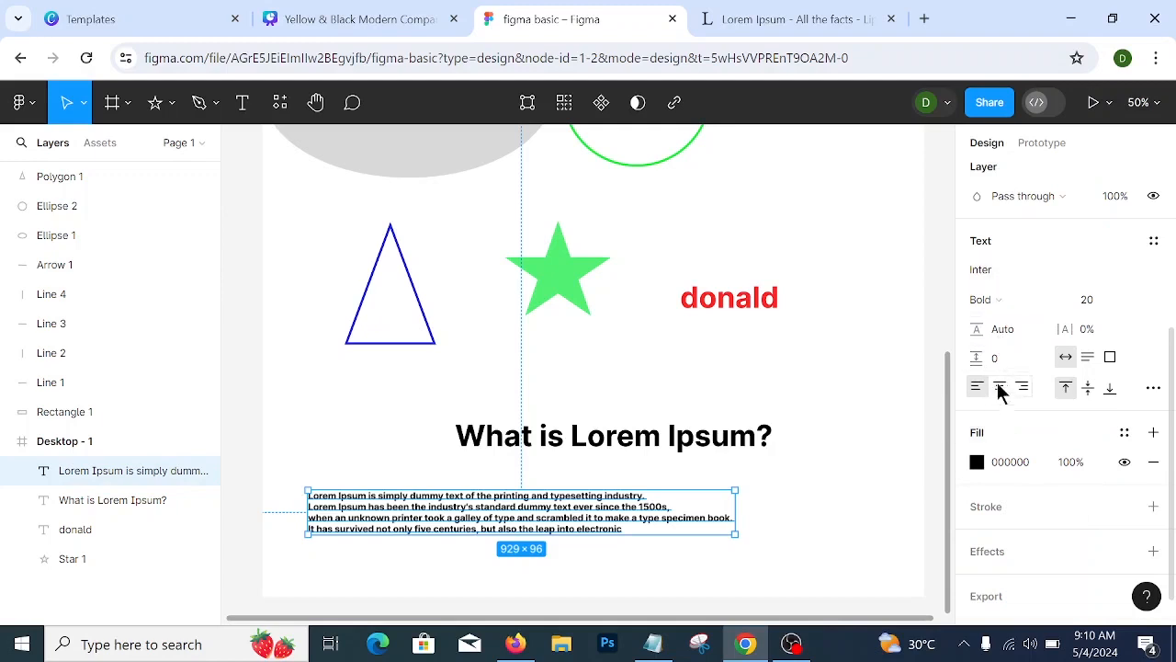
pyautogui.click(1001, 298)
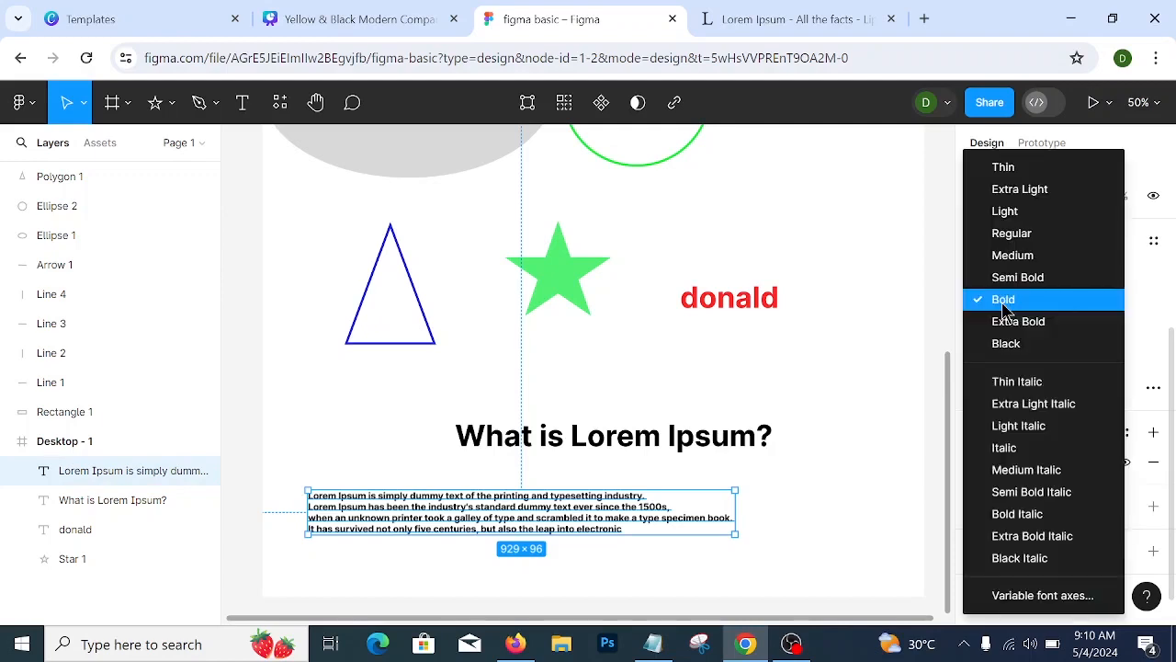
pyautogui.click(1011, 263)
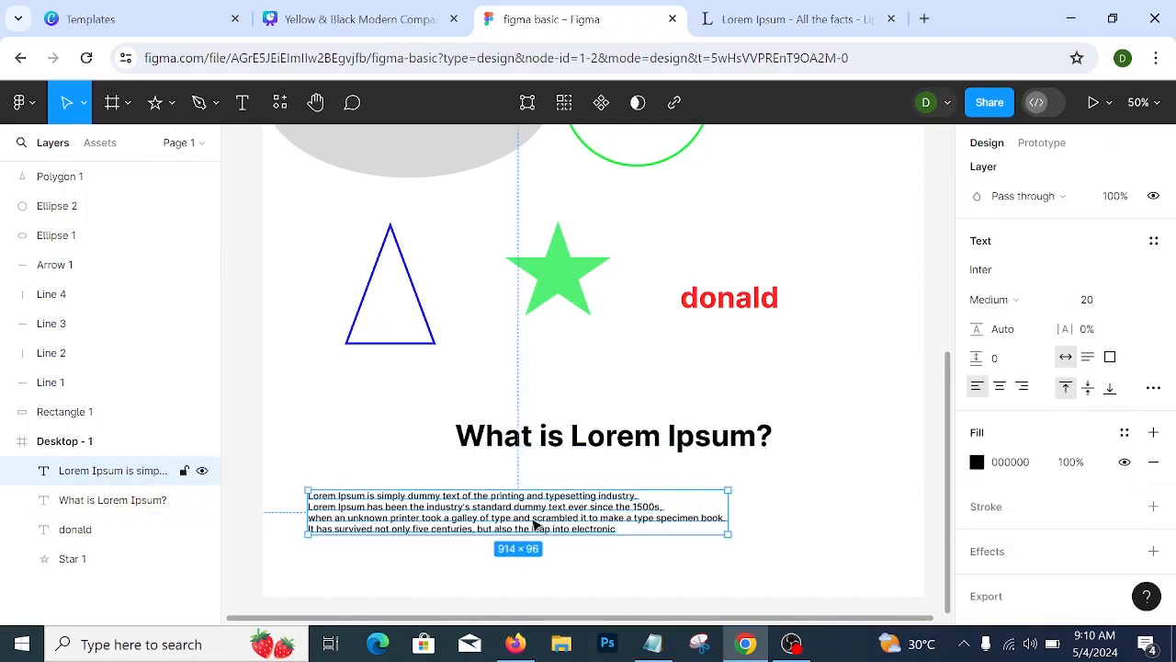
pyautogui.moveTo(540, 529); pyautogui.dragTo(544, 529)
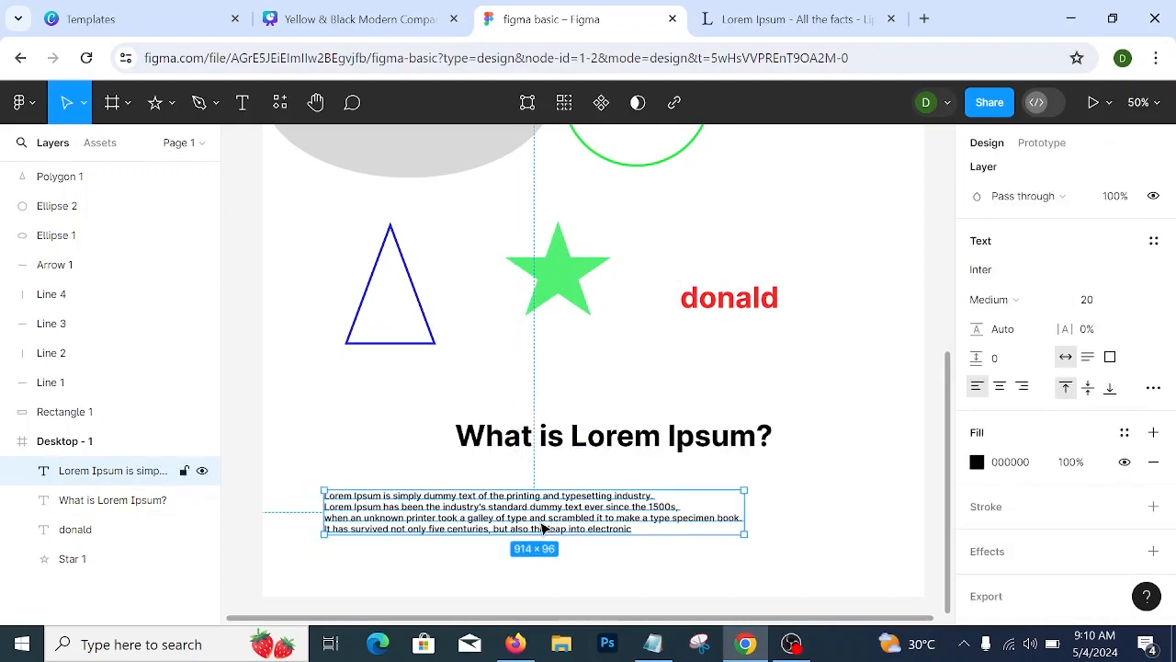
# - Move the paragraph block right and up, closer beneath the "What is Lorem Ipsum?" heading, to X 331, Y 1631
pyautogui.hotkey('ctrl', '+')
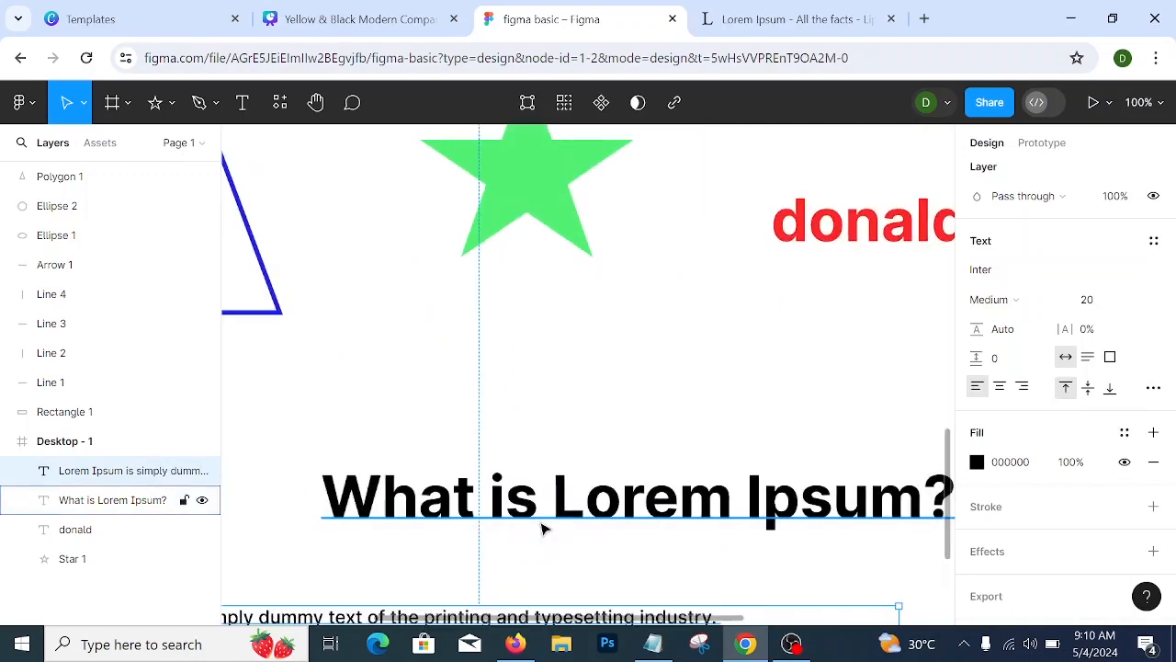
pyautogui.scroll(-3, 542, 528)
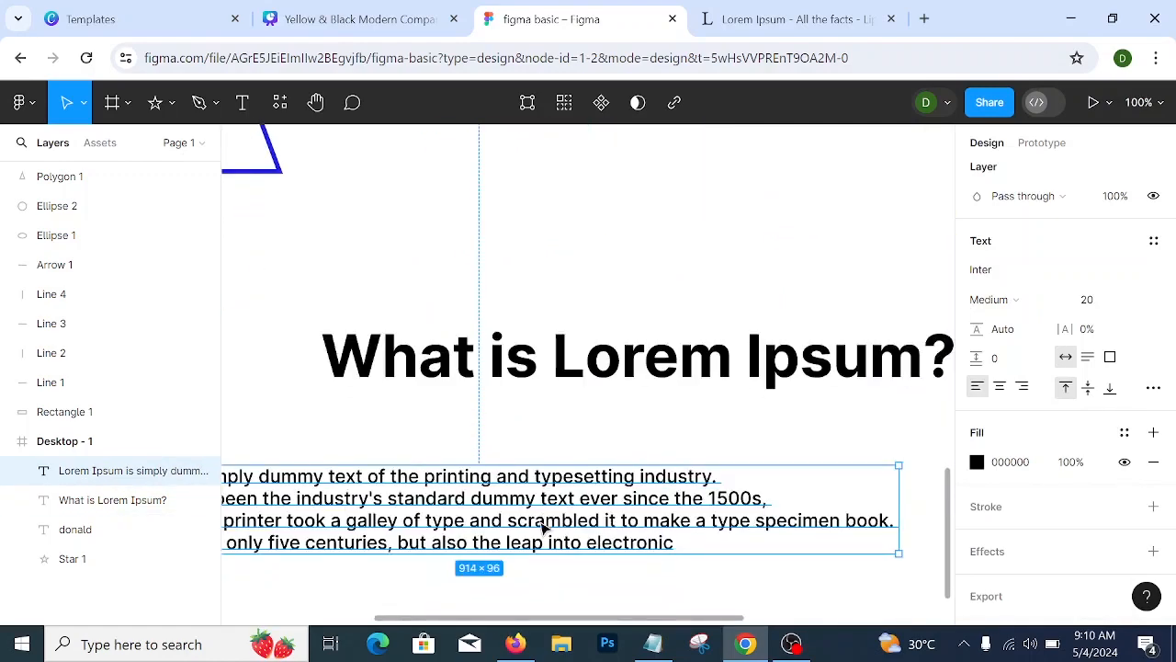
pyautogui.moveTo(542, 527); pyautogui.dragTo(585, 524)
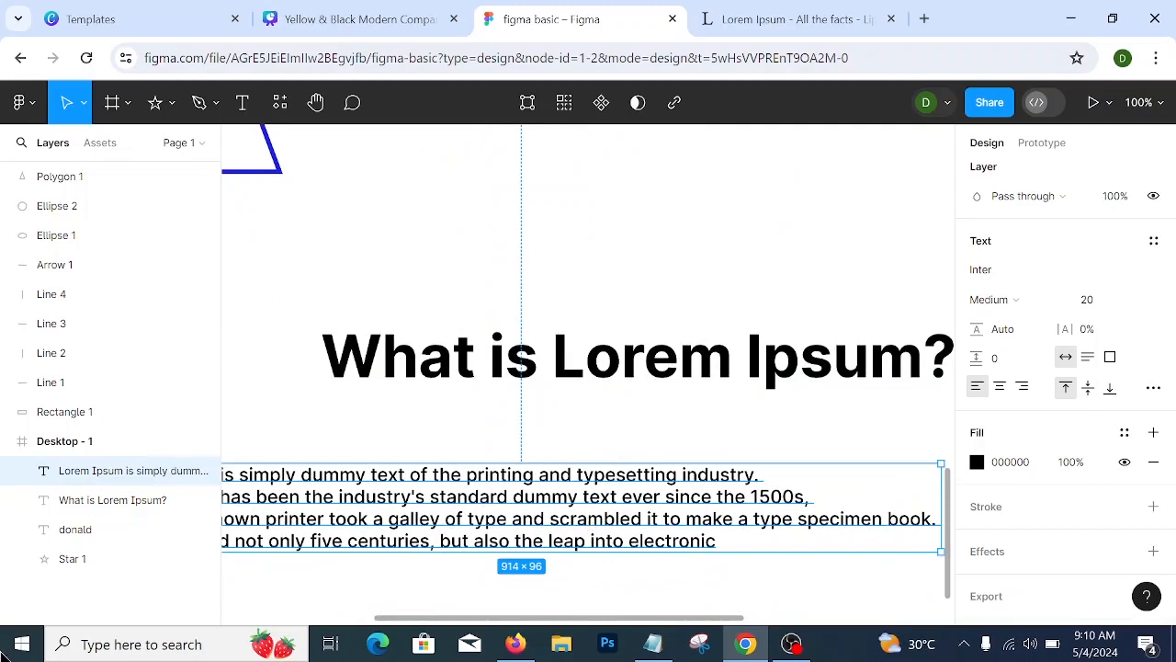
pyautogui.click(1161, 106)
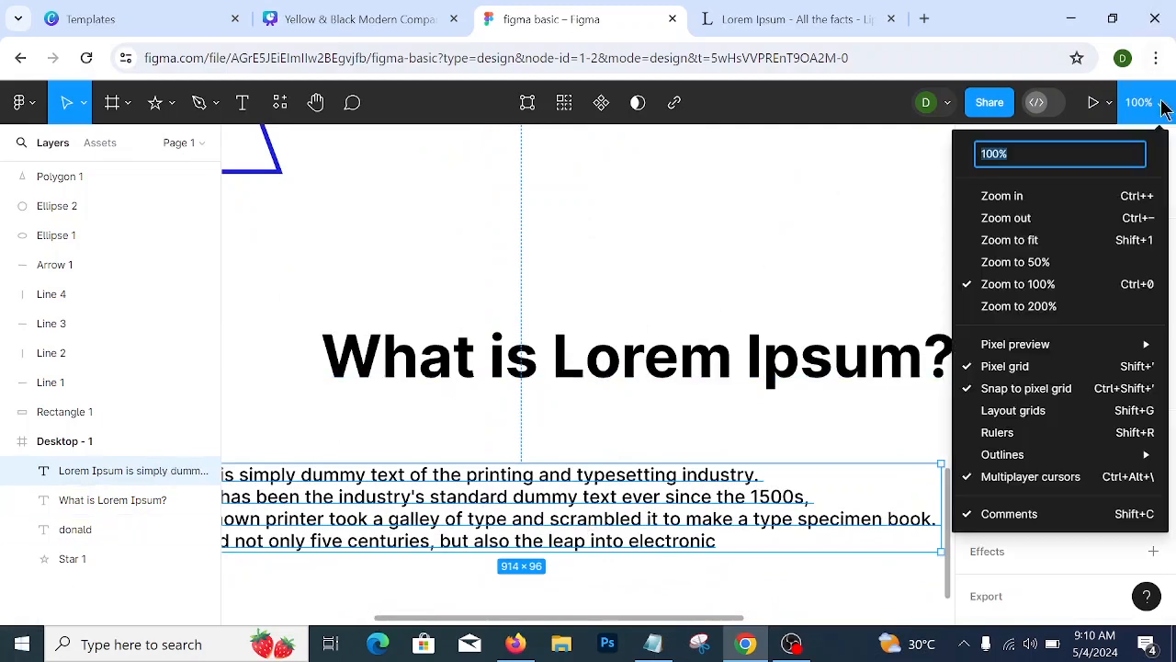
pyautogui.click(1047, 225)
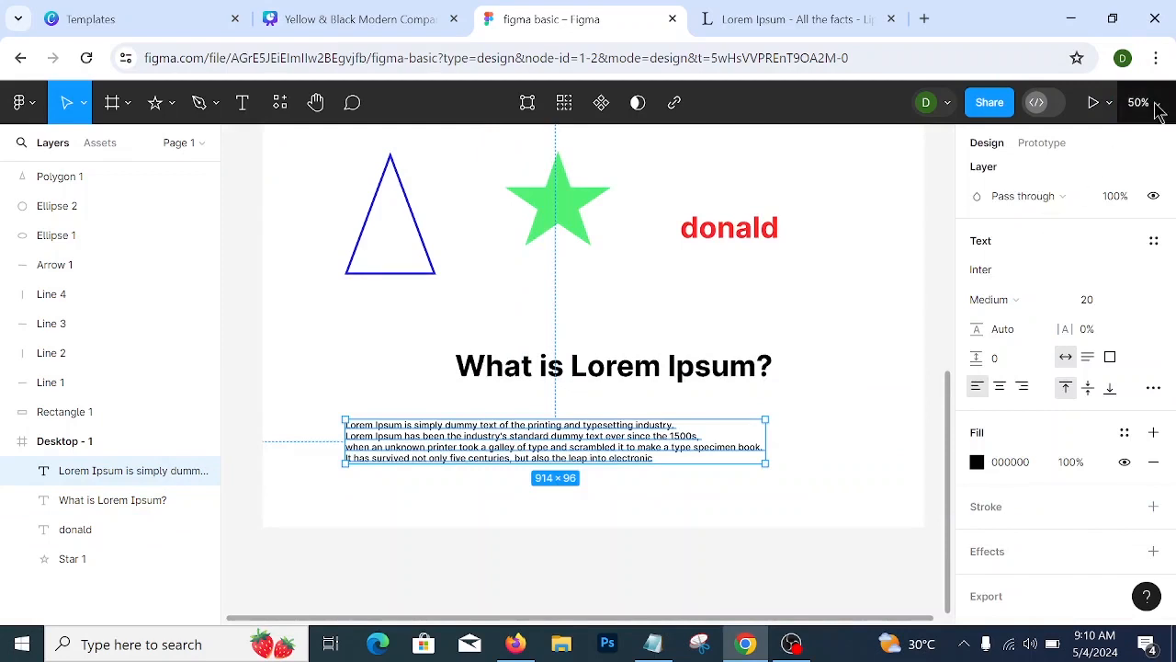
pyautogui.hotkey('shift', '0')
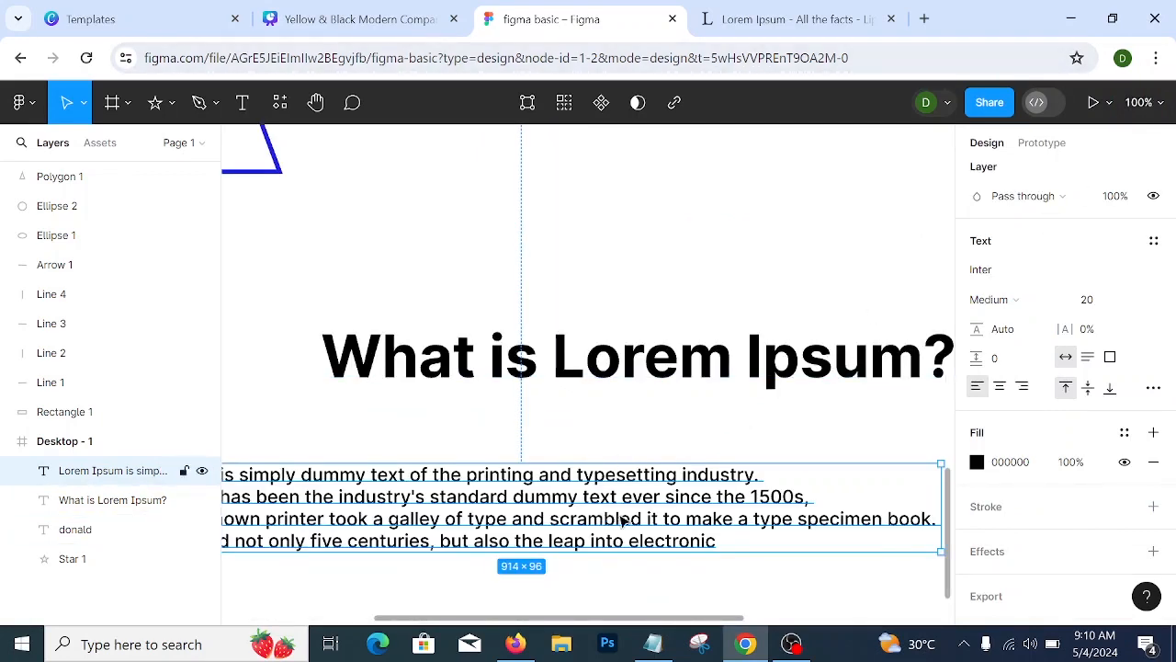
pyautogui.hscroll(-2, 624, 520)
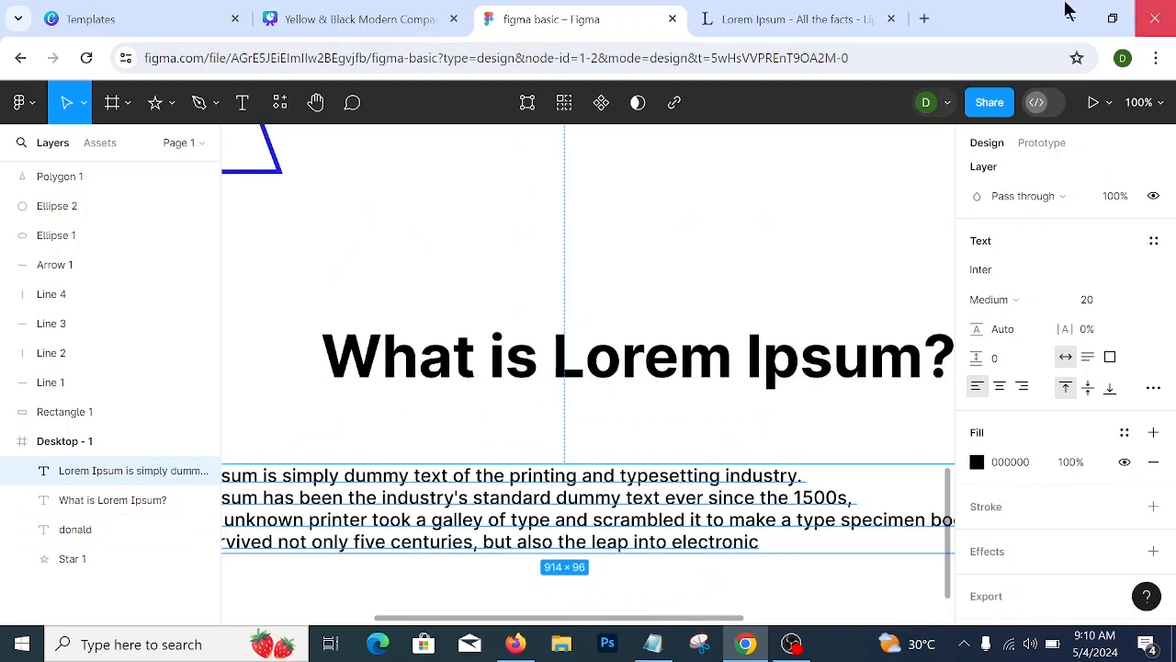
pyautogui.click(634, 326)
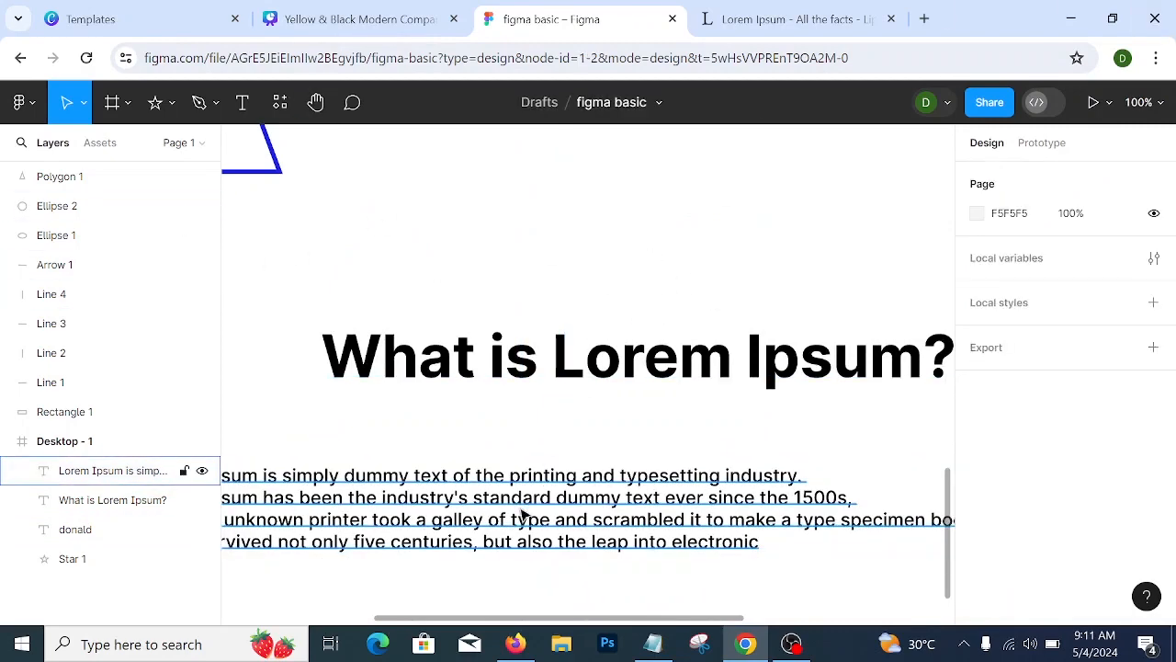
pyautogui.moveTo(520, 517); pyautogui.dragTo(622, 475)
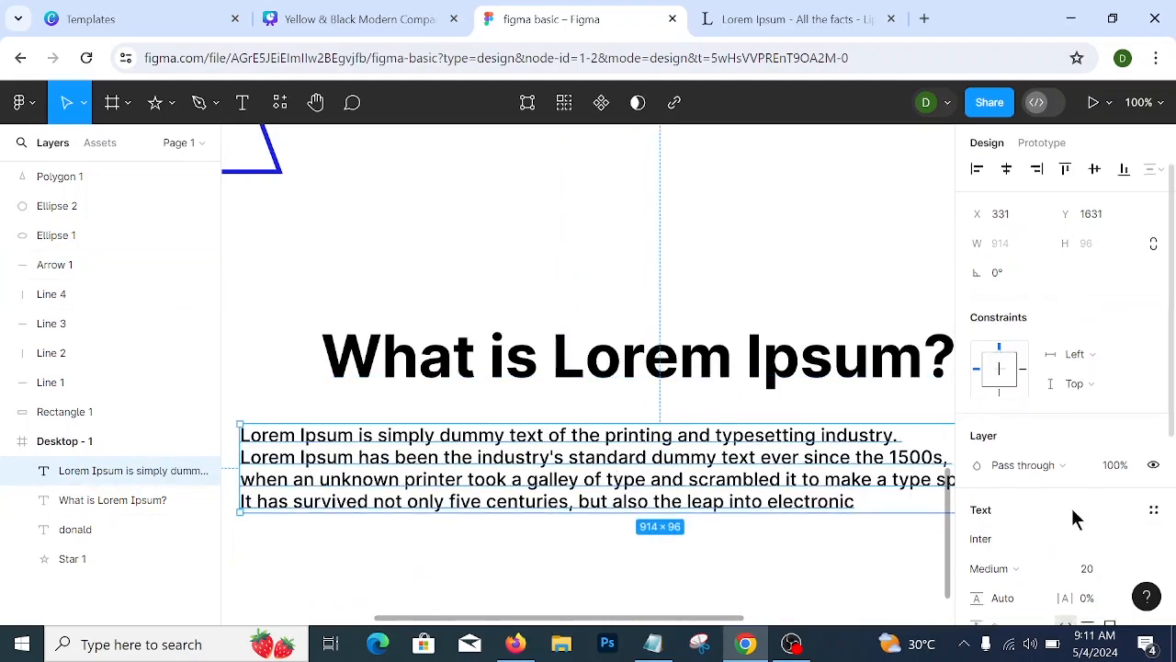
# - Change the paragraph's font to Poppins and shift the text block slightly right
pyautogui.scroll(-2, 1070, 504)
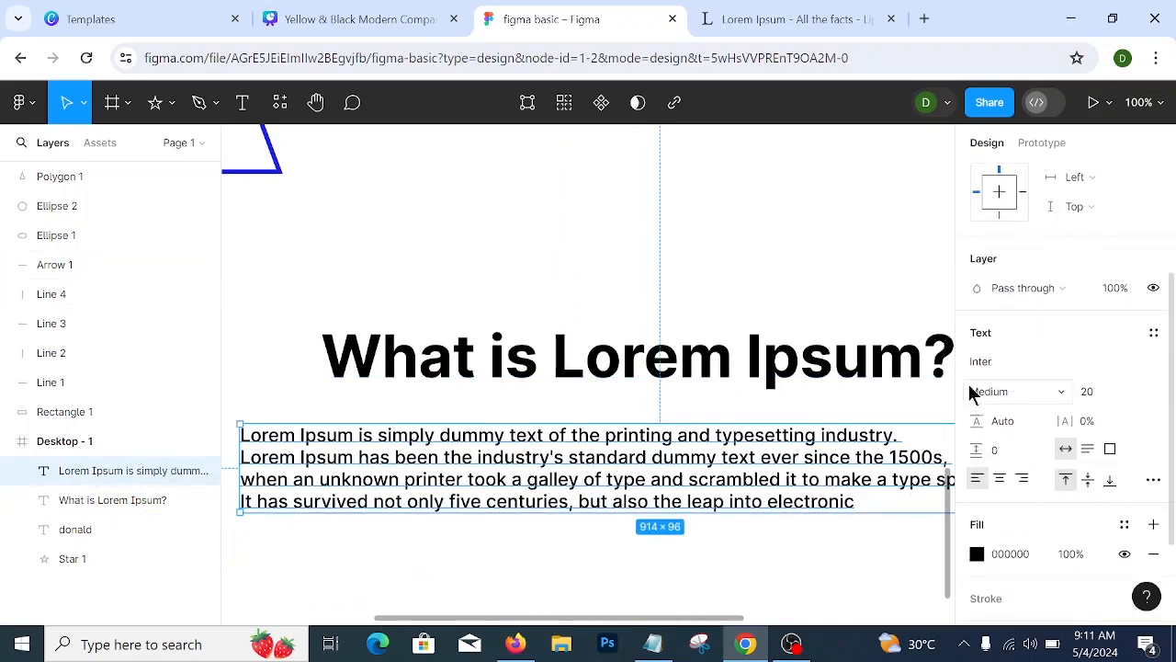
pyautogui.click(1027, 366)
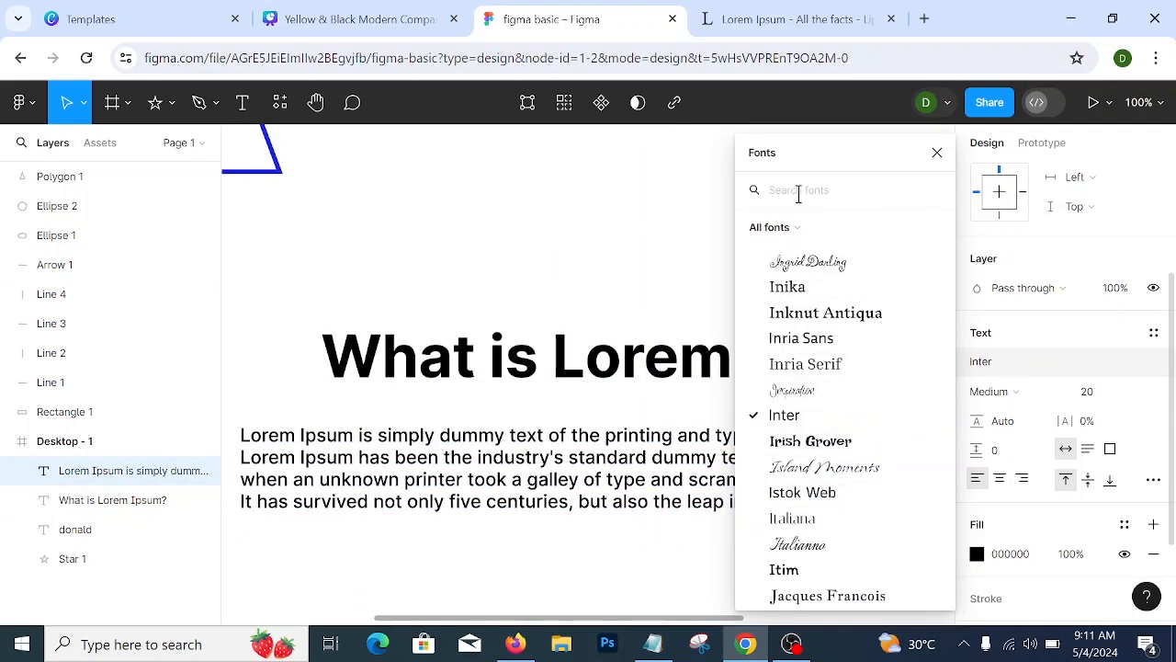
pyautogui.write('popp')
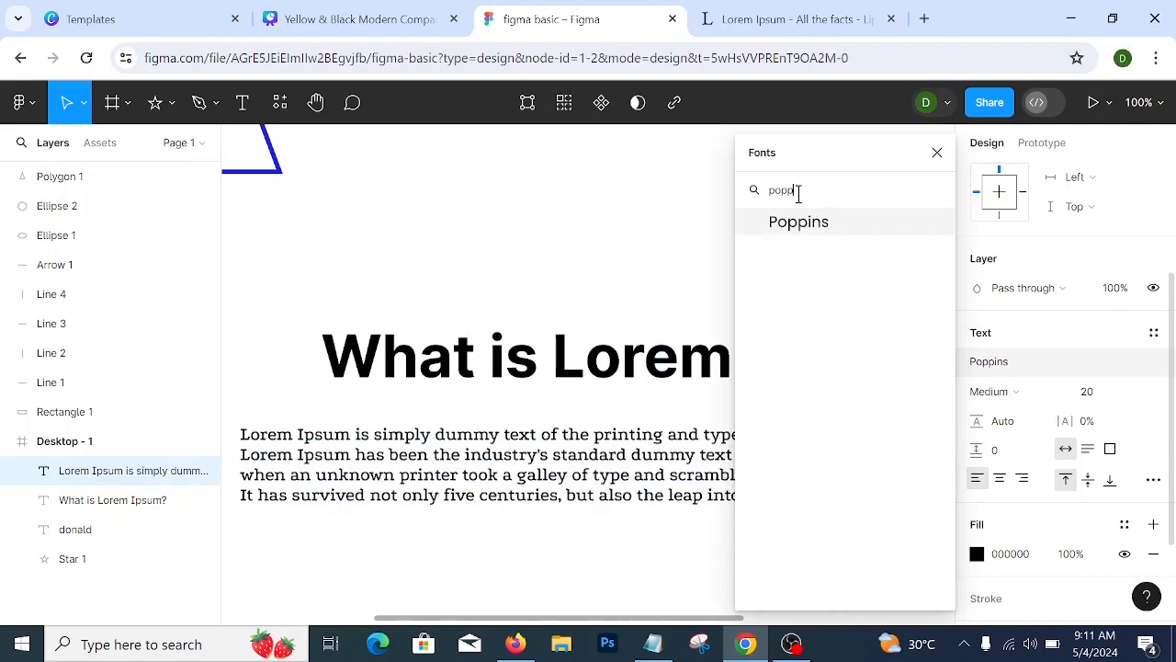
pyautogui.click(799, 222)
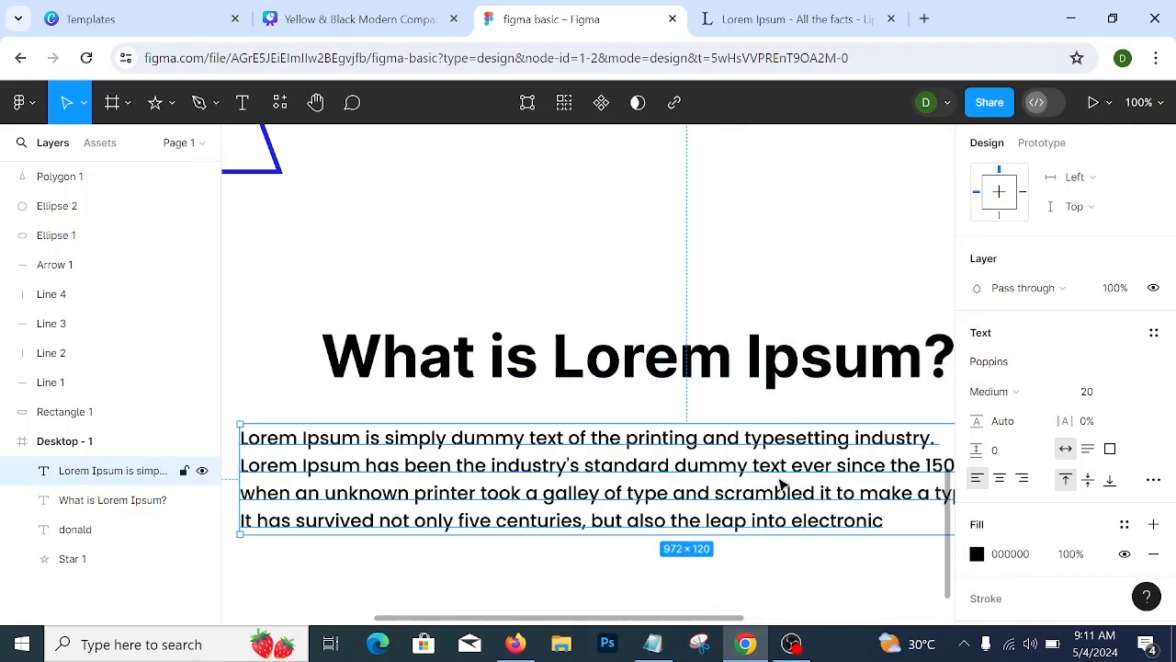
pyautogui.moveTo(779, 485); pyautogui.dragTo(805, 485)
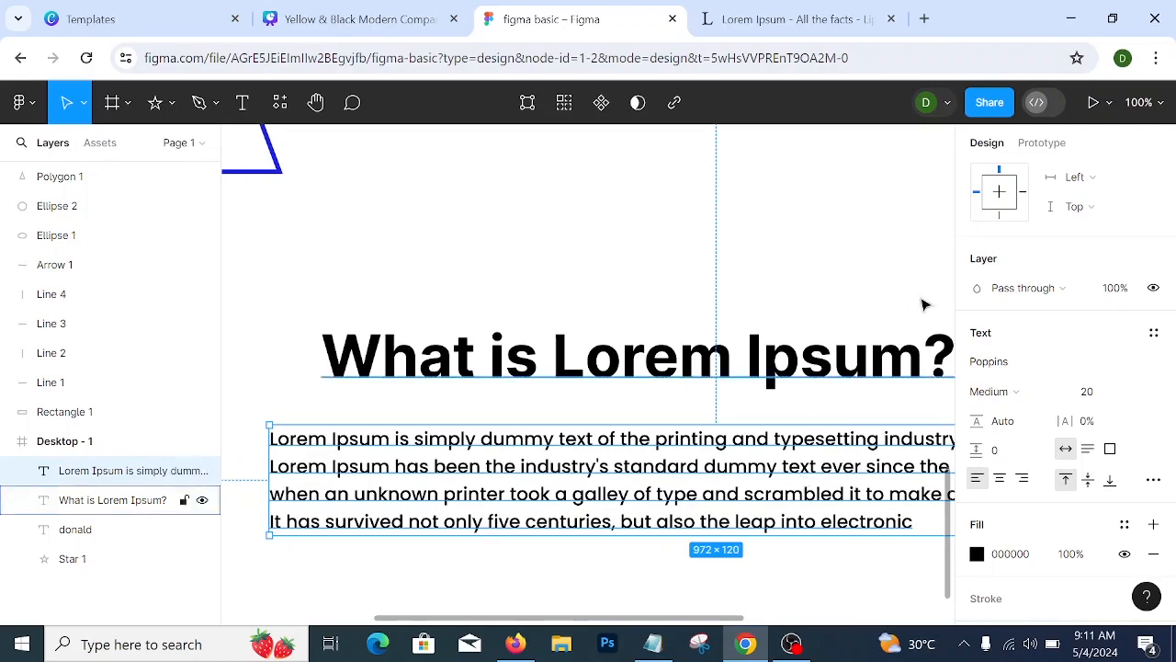
# - Browse the font list, search for "roboto" and apply Roboto Slab to the paragraph
pyautogui.click(1017, 364)
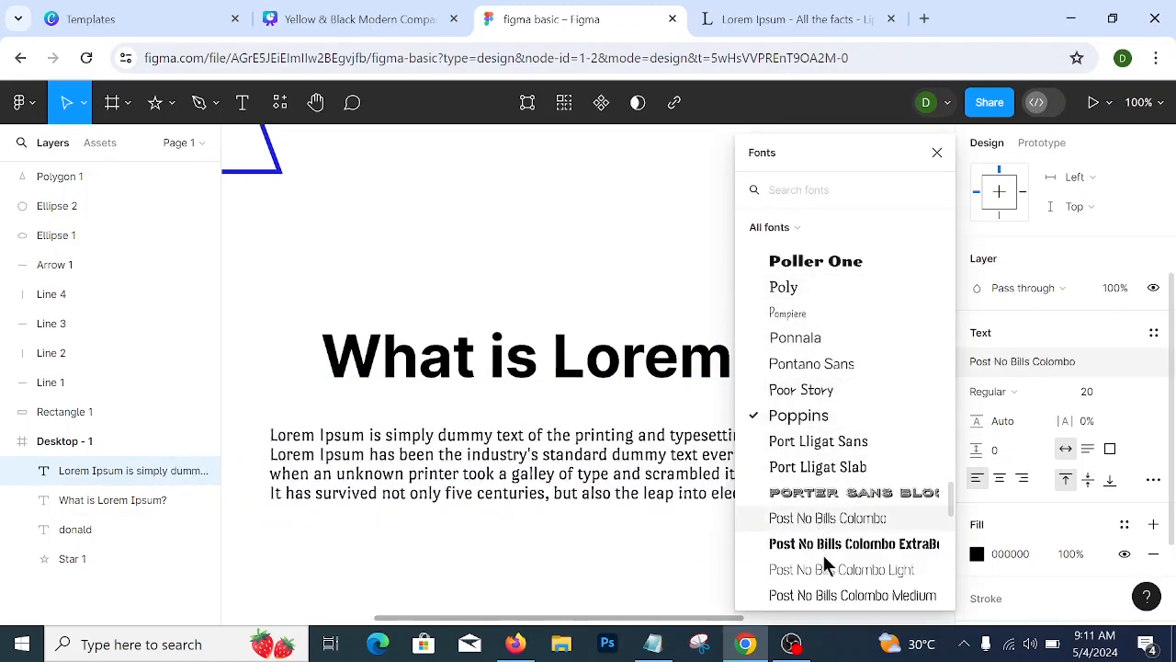
pyautogui.scroll(-3, 827, 533)
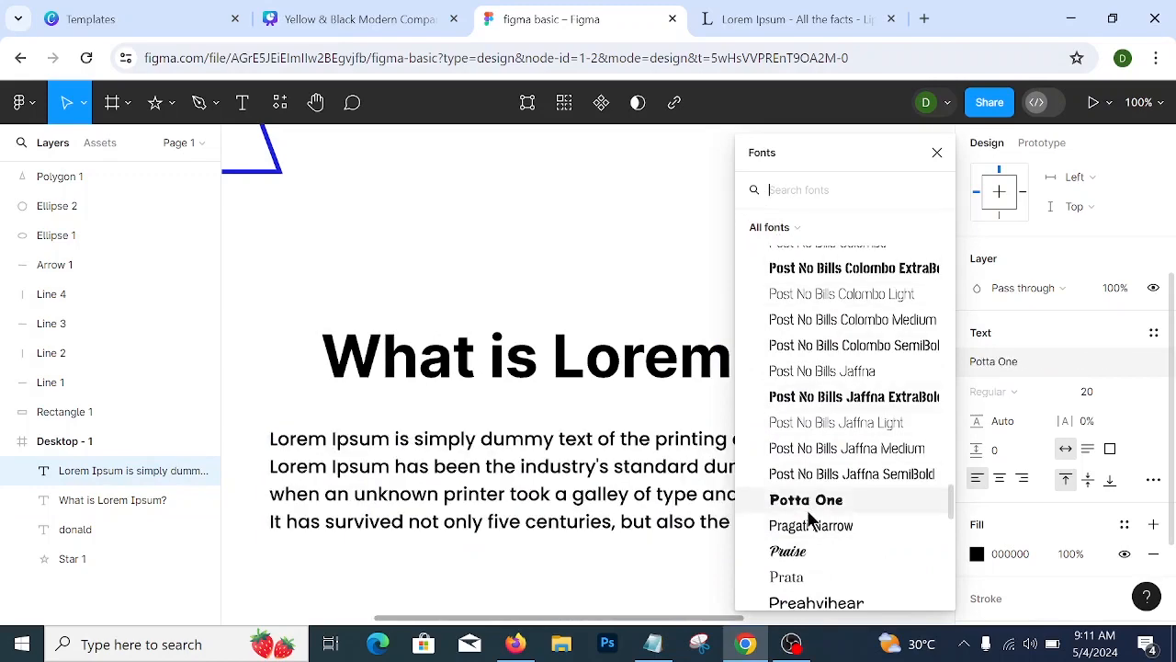
pyautogui.scroll(-6, 821, 475)
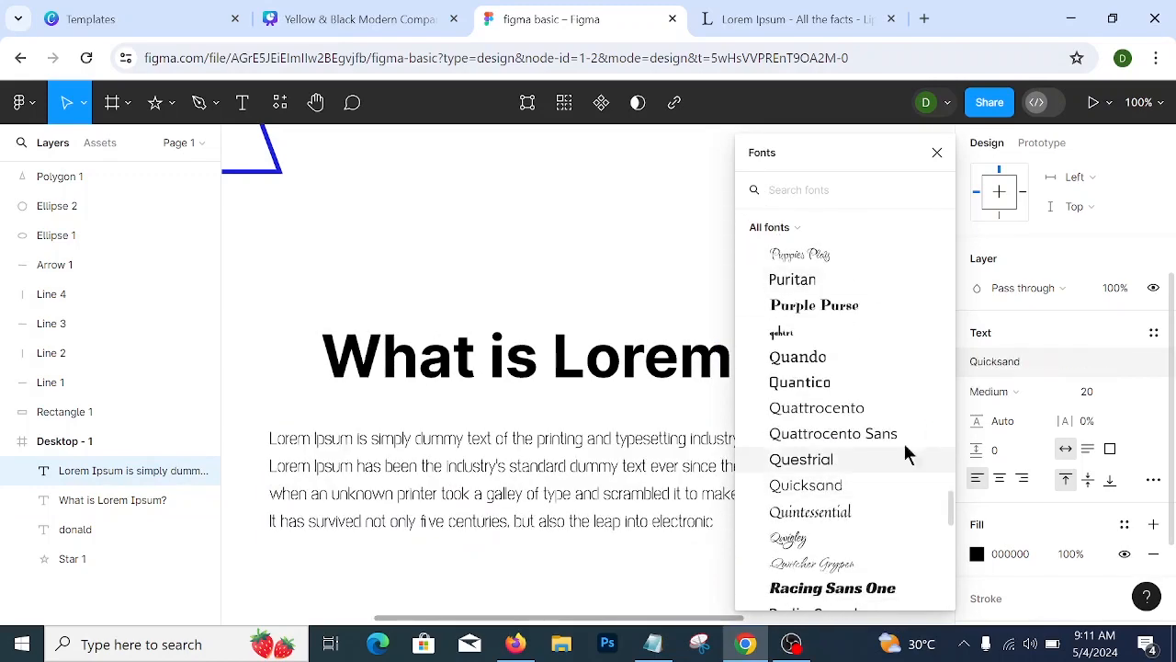
pyautogui.scroll(-4, 826, 483)
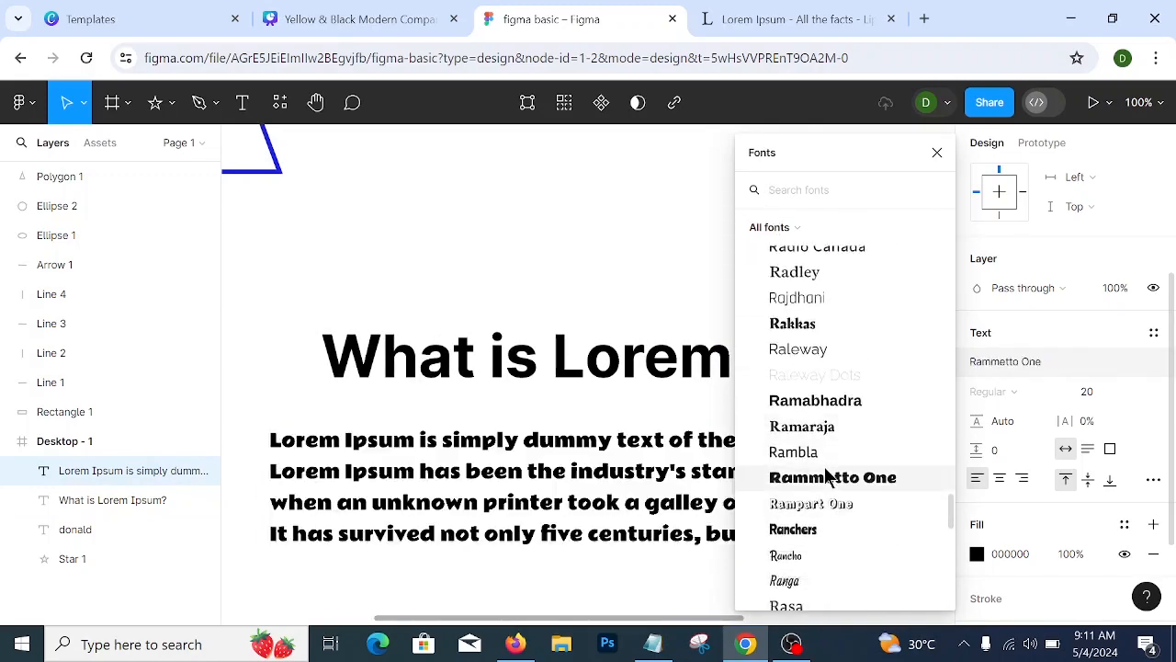
pyautogui.scroll(-3, 825, 548)
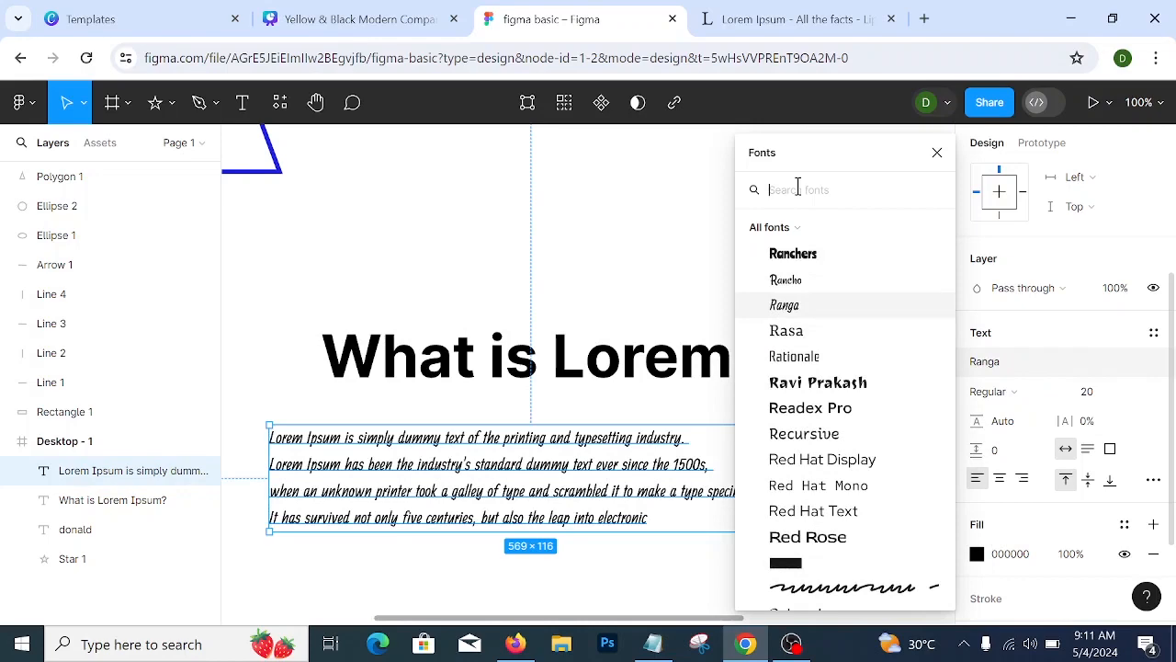
pyautogui.write('r')
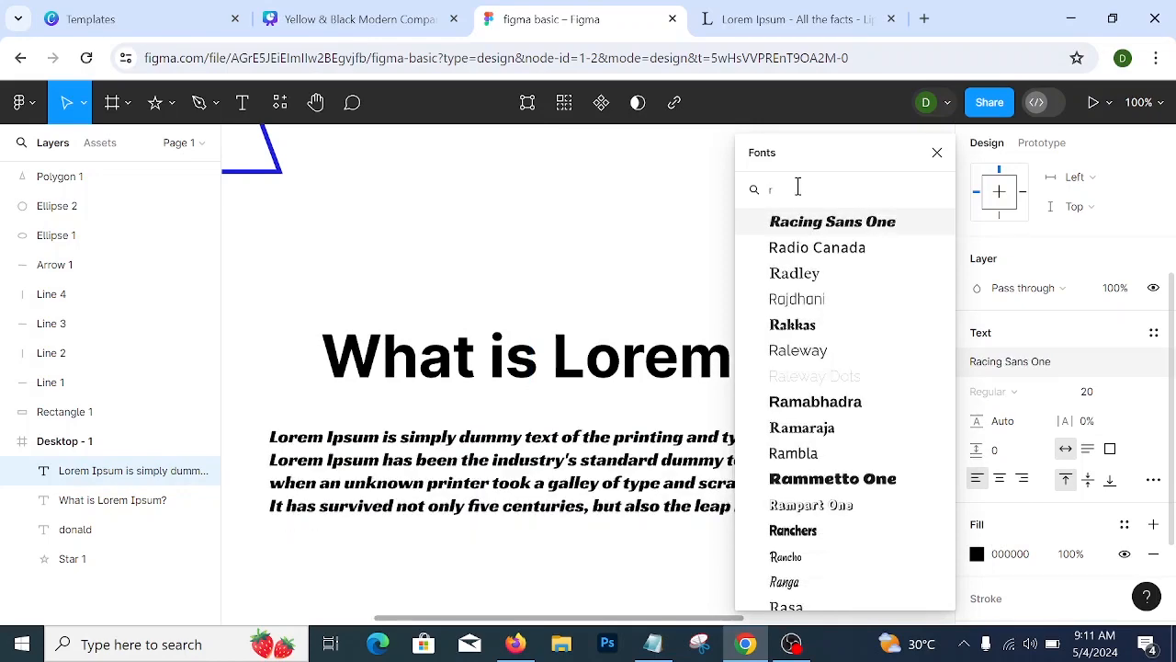
pyautogui.write('obot')
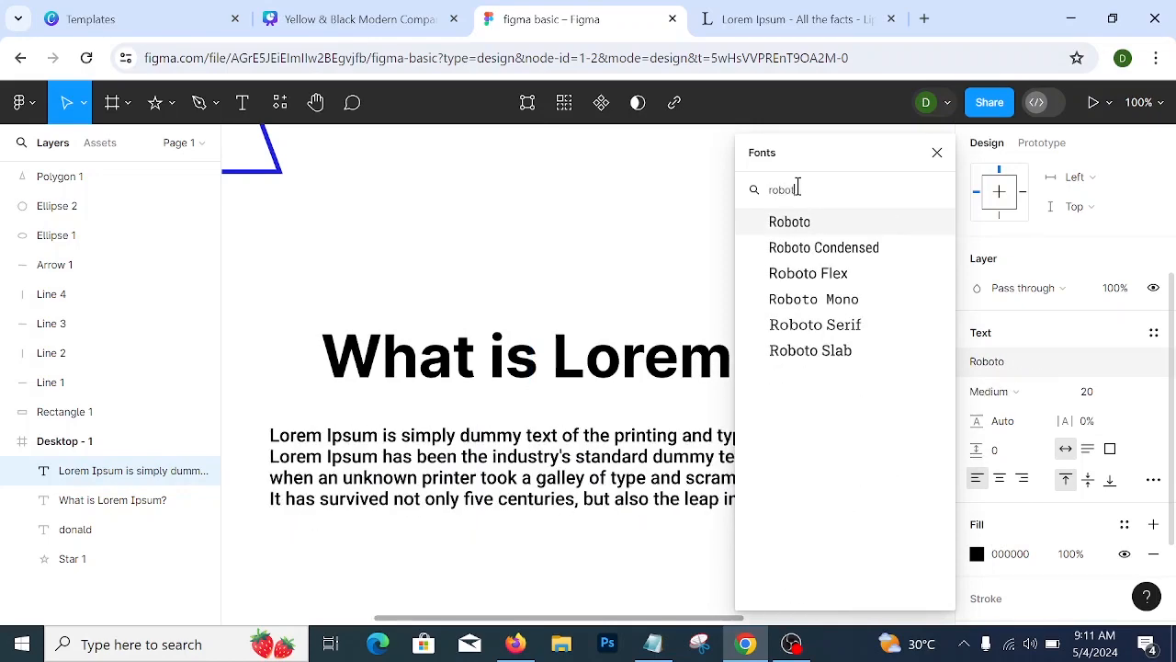
pyautogui.write('o')
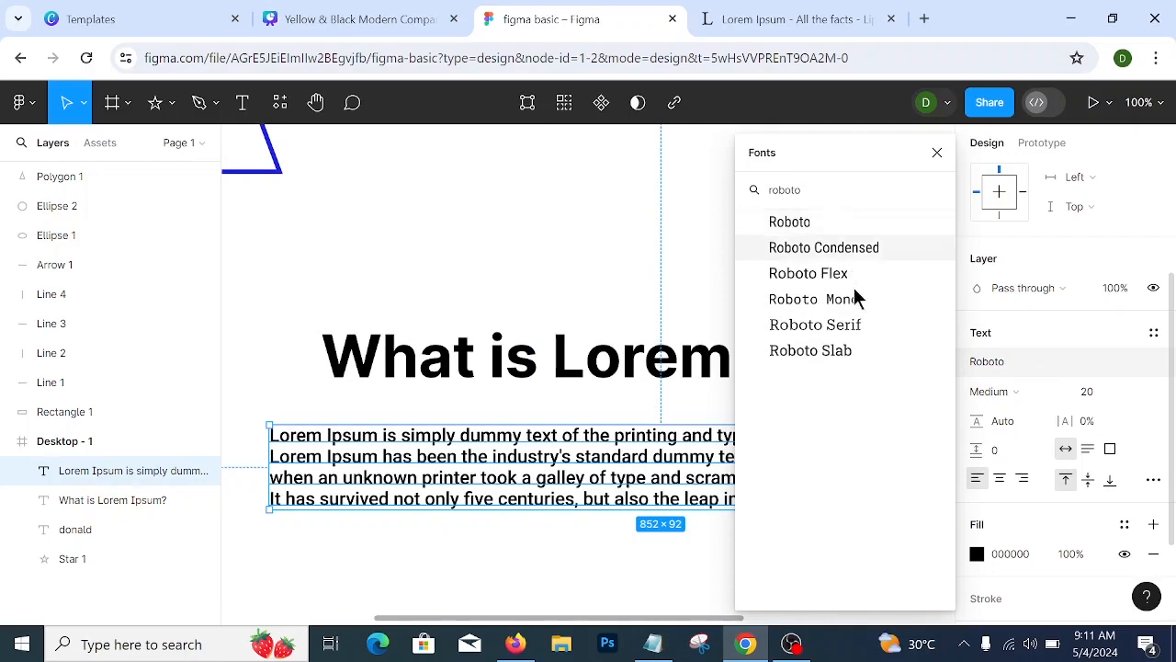
pyautogui.click(849, 352)
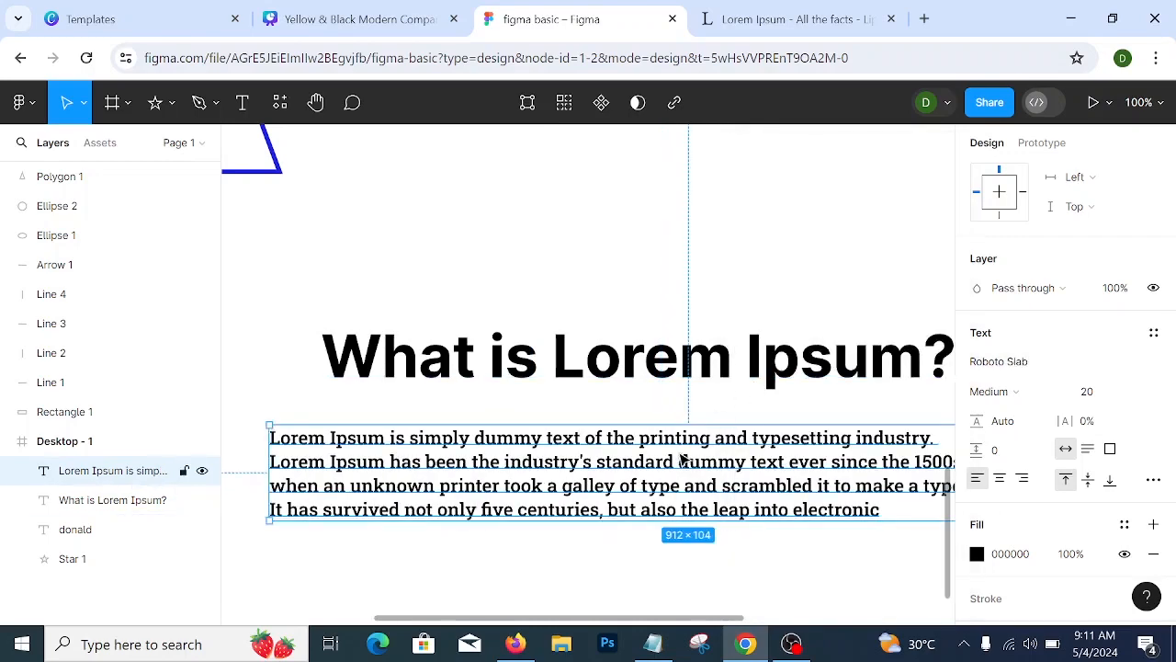
# - Reposition the paragraph block so it sits roughly centred beneath the "What is Lorem Ipsum?" heading
pyautogui.moveTo(683, 460); pyautogui.dragTo(657, 453)
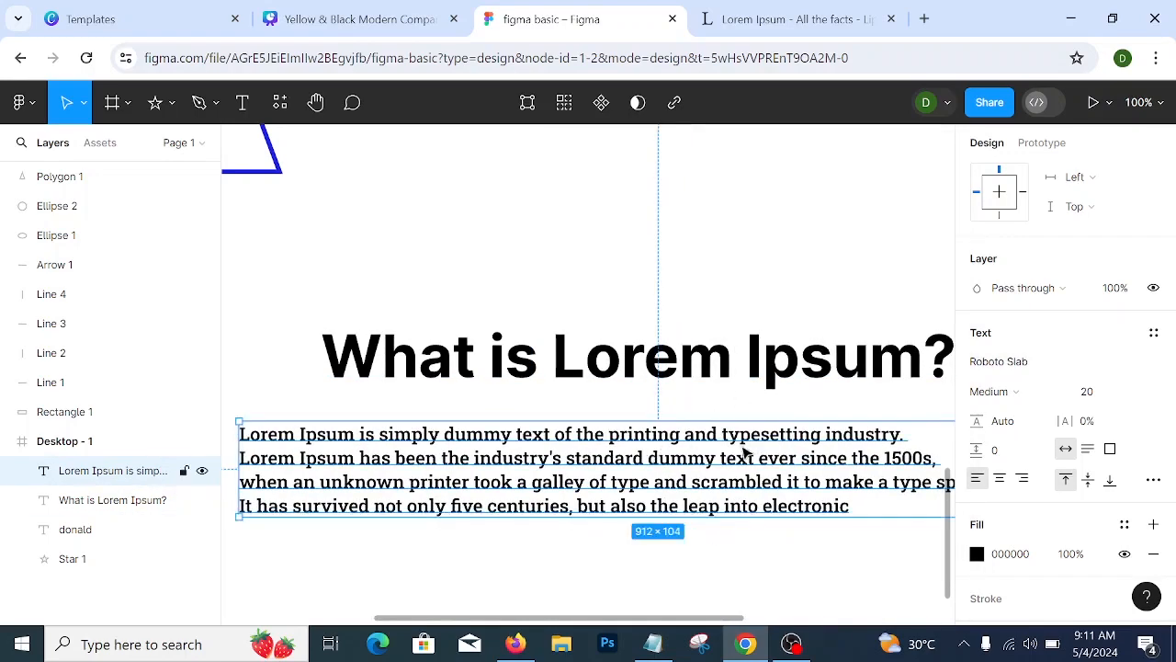
pyautogui.moveTo(744, 450); pyautogui.dragTo(769, 452)
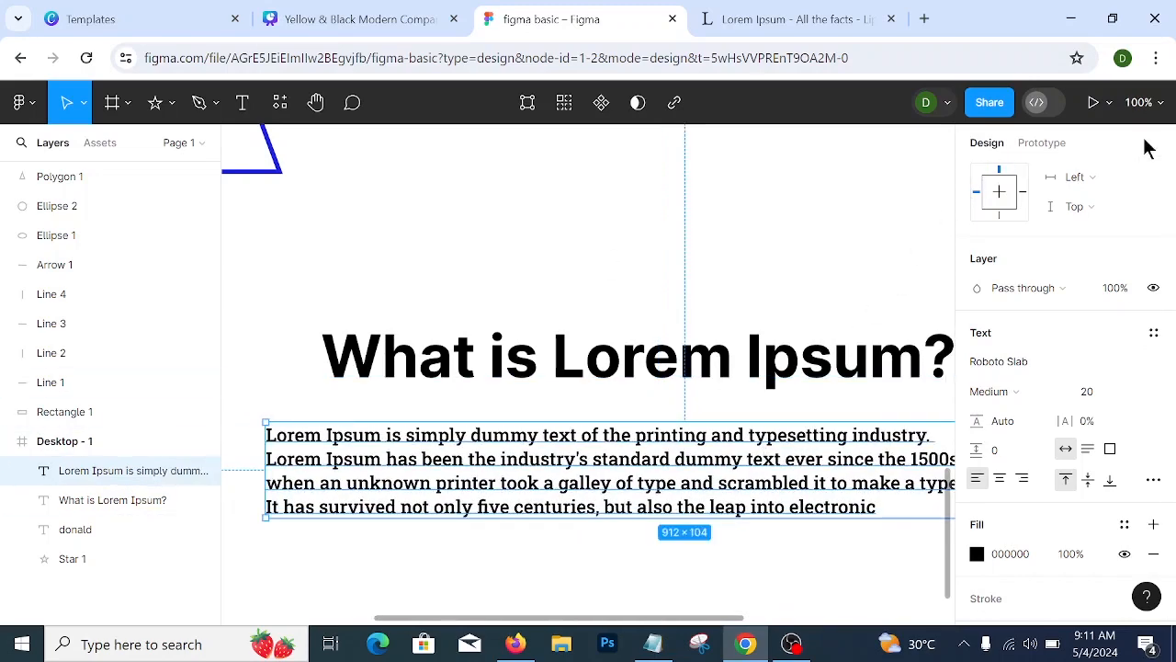
pyautogui.click(1144, 102)
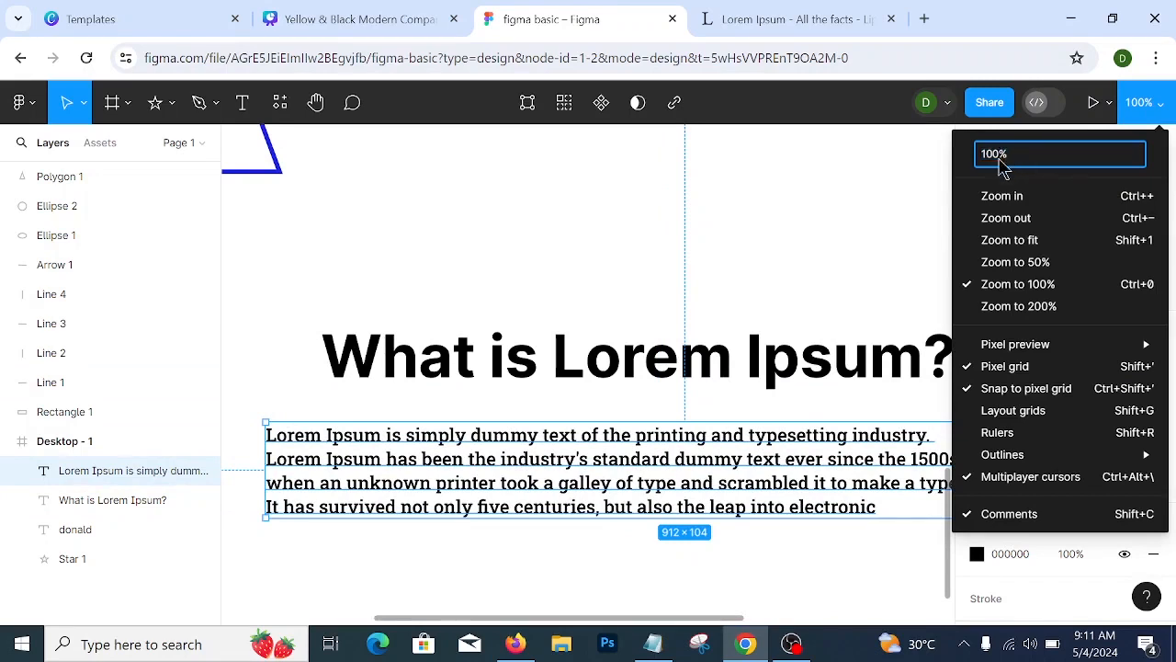
pyautogui.moveTo(998, 163); pyautogui.dragTo(979, 175)
pyautogui.press('Return')
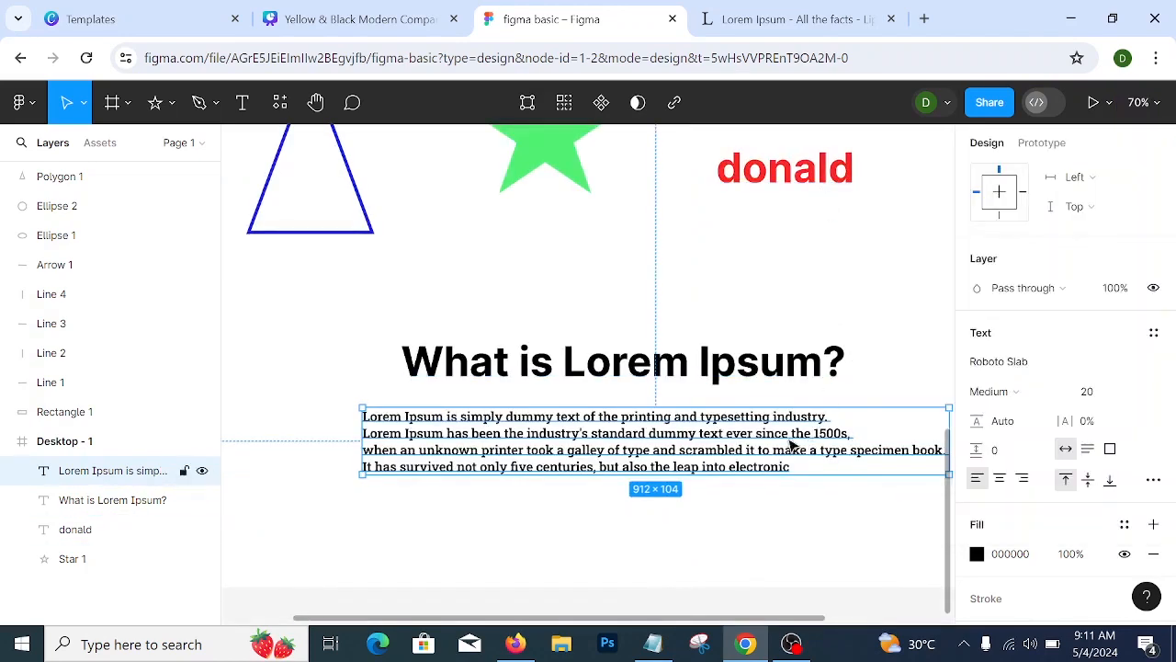
pyautogui.moveTo(769, 446); pyautogui.dragTo(757, 447)
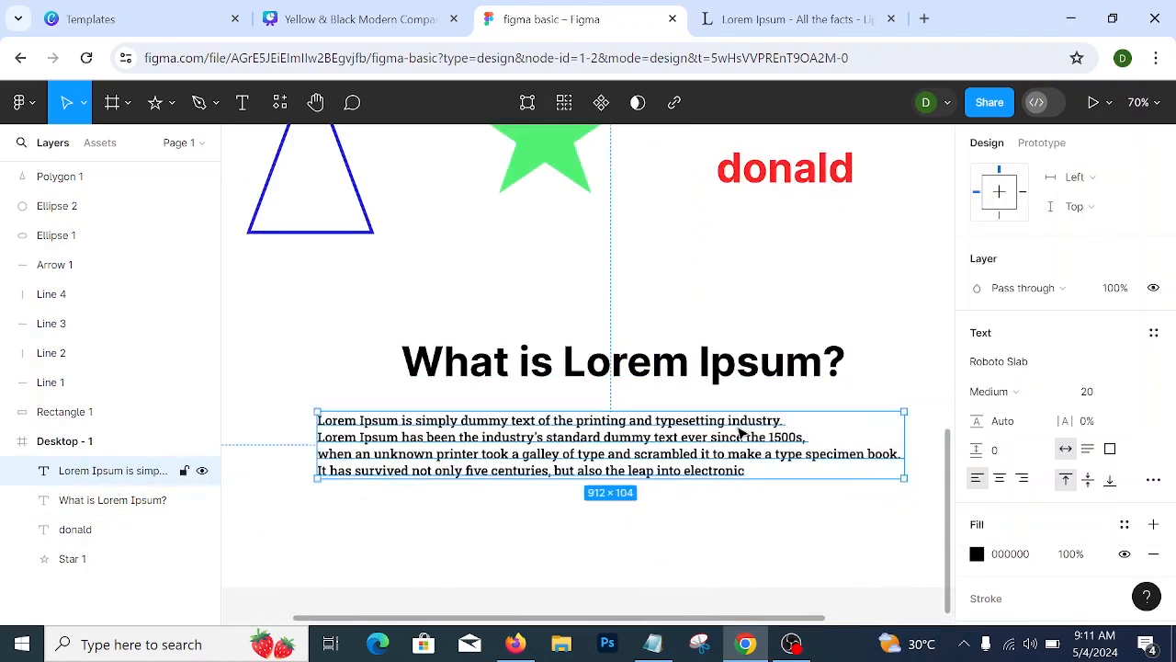
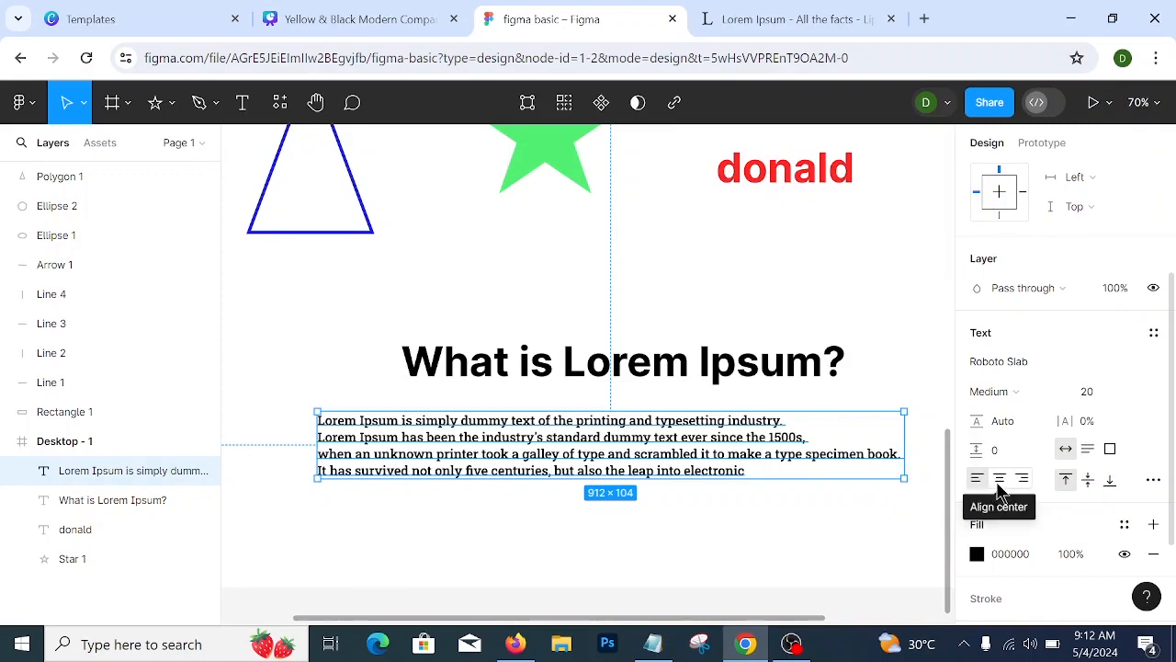
# - Center-align the paragraph's lines, comparing the result with left alignment before keeping it centered
pyautogui.click(1000, 487)
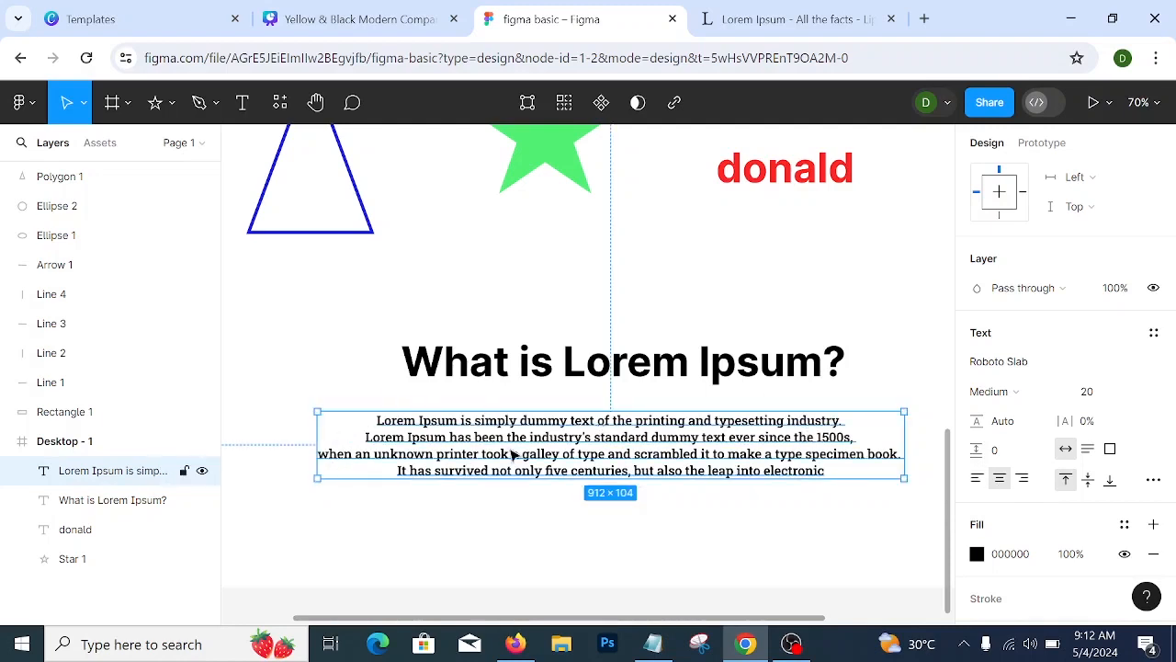
pyautogui.click(978, 479)
pyautogui.click(999, 479)
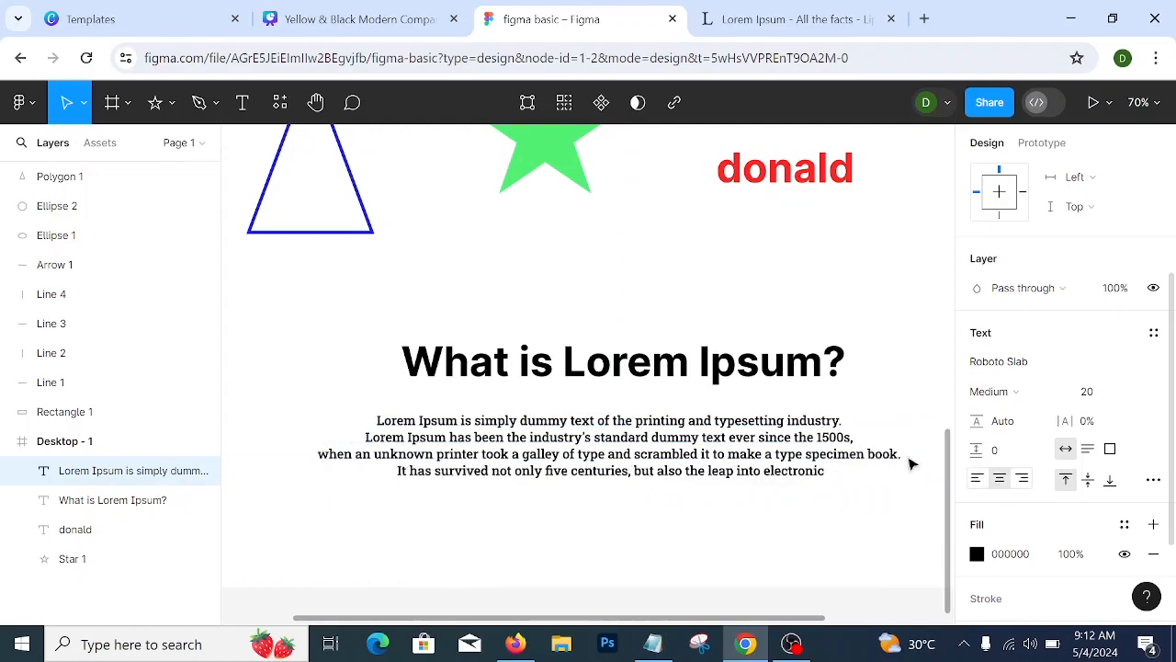
# - Nudge the Roboto Slab paragraph closer beneath the "What is Lorem Ipsum?" heading and right-align its lines
pyautogui.moveTo(795, 454); pyautogui.dragTo(796, 445)
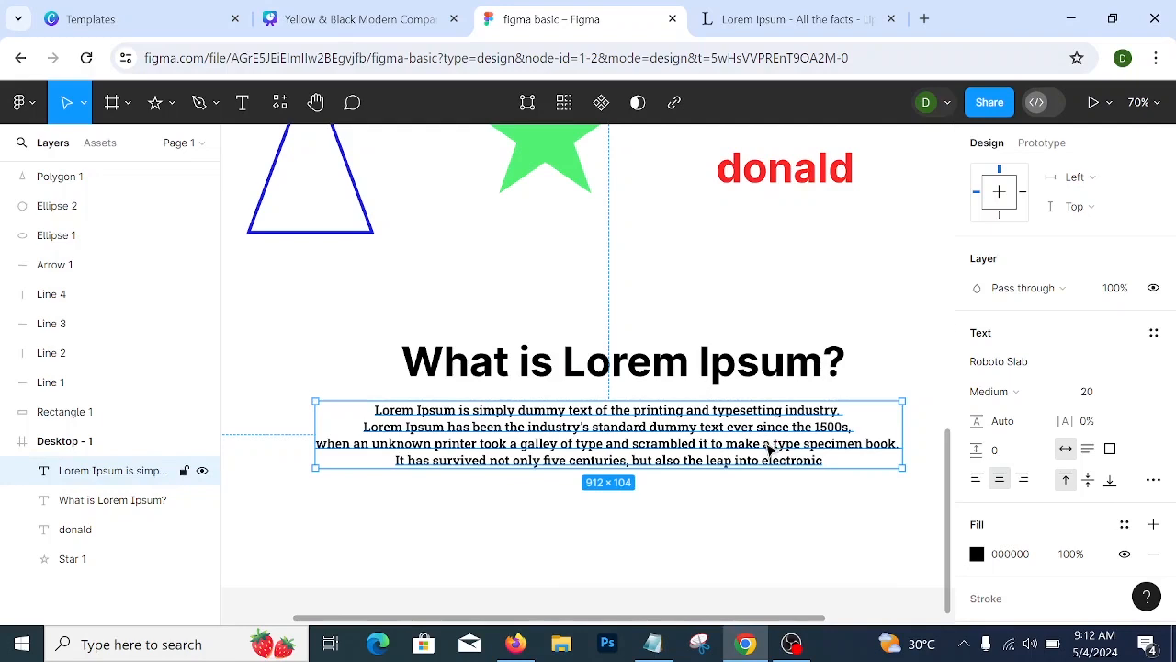
pyautogui.click(1026, 486)
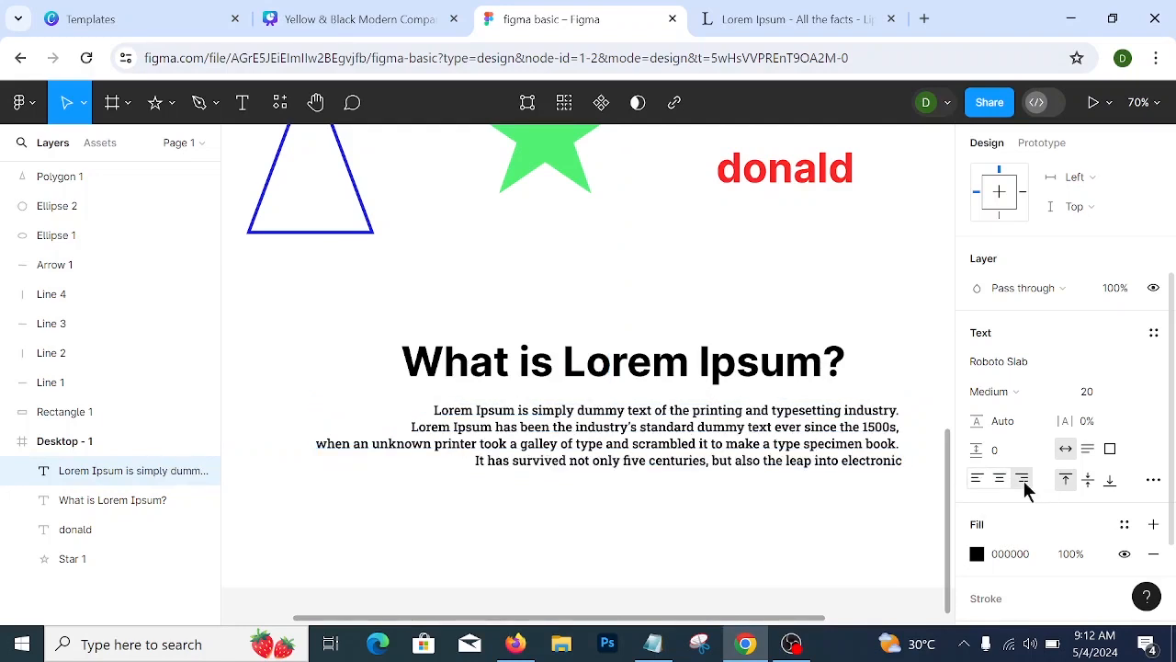
pyautogui.click(857, 323)
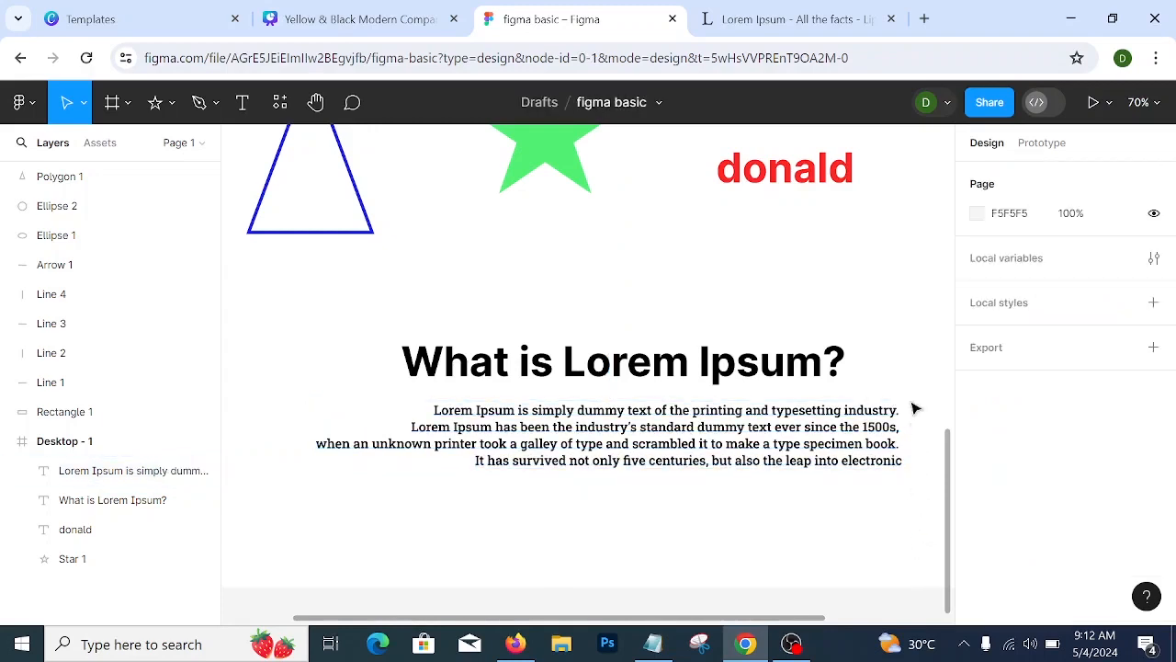
# - Try middle and bottom vertical alignment on the paragraph, shifting it slightly left and down, and restore top alignment
pyautogui.click(853, 464)
pyautogui.scroll(-3, 1042, 513)
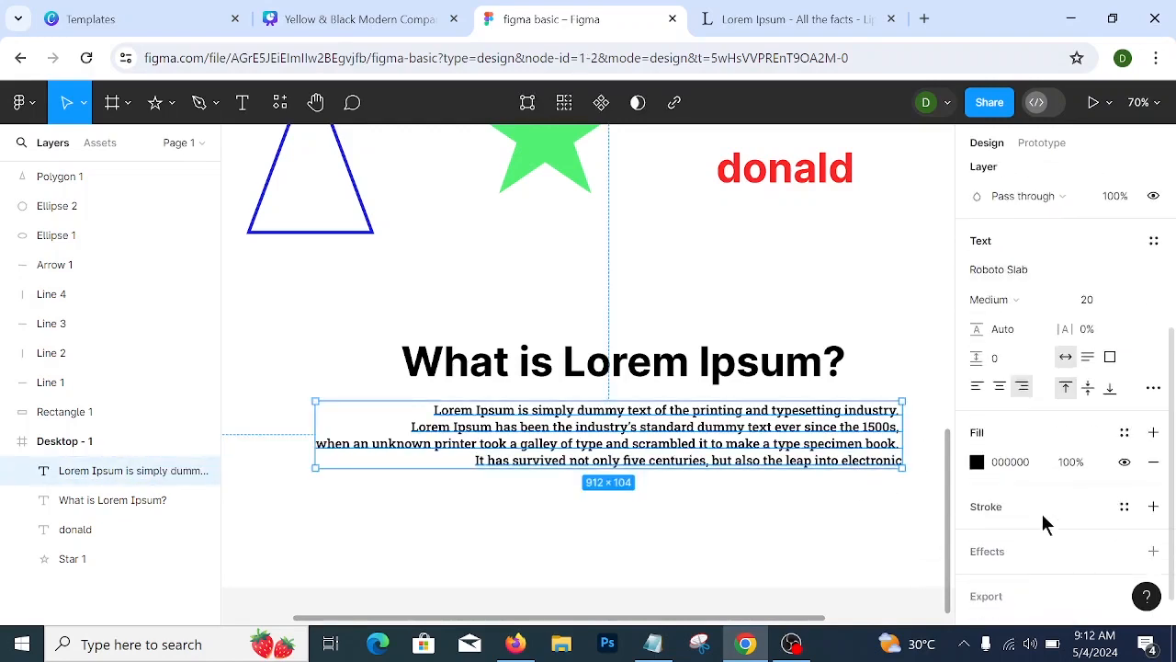
pyautogui.click(1086, 388)
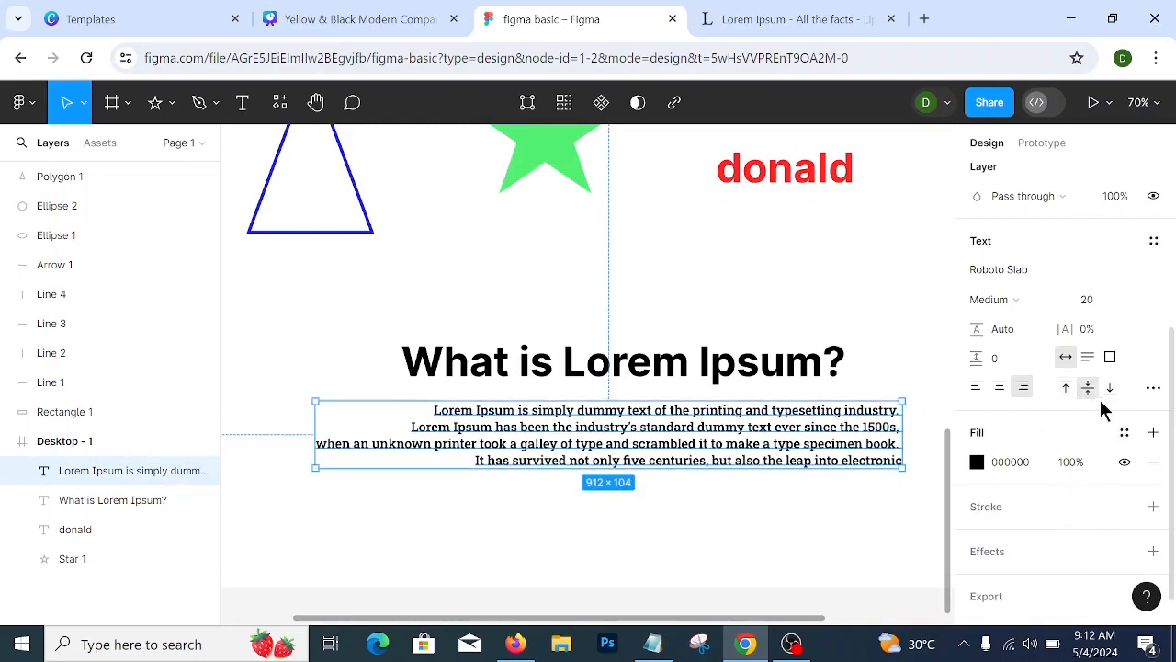
pyautogui.moveTo(845, 441); pyautogui.dragTo(830, 462)
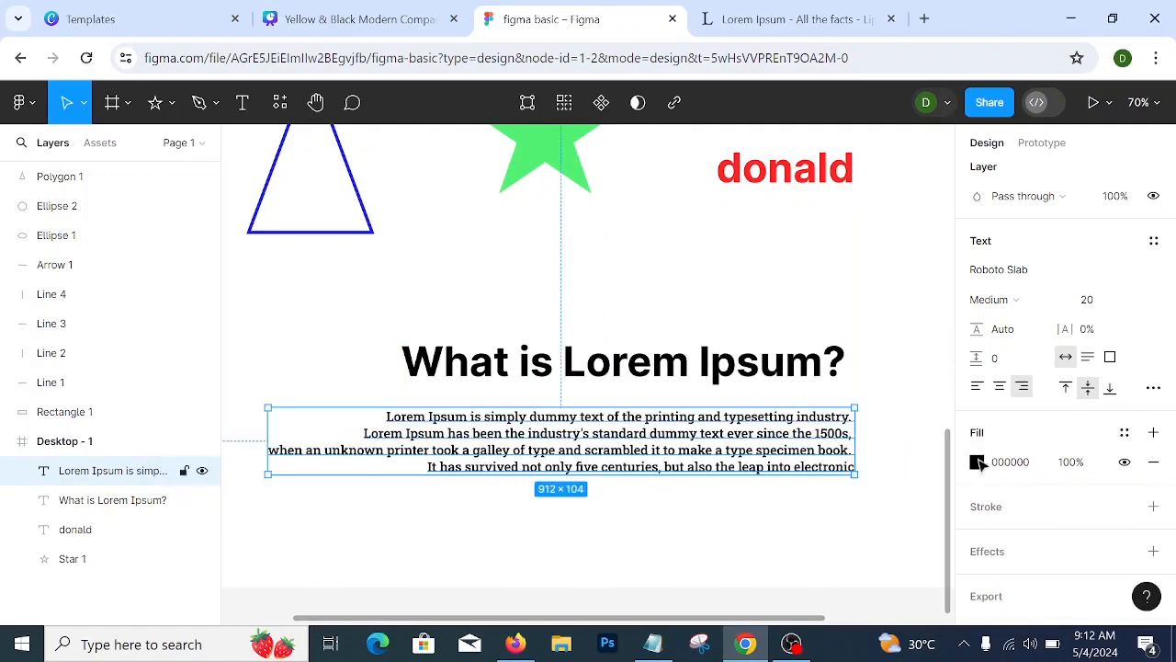
pyautogui.click(1110, 388)
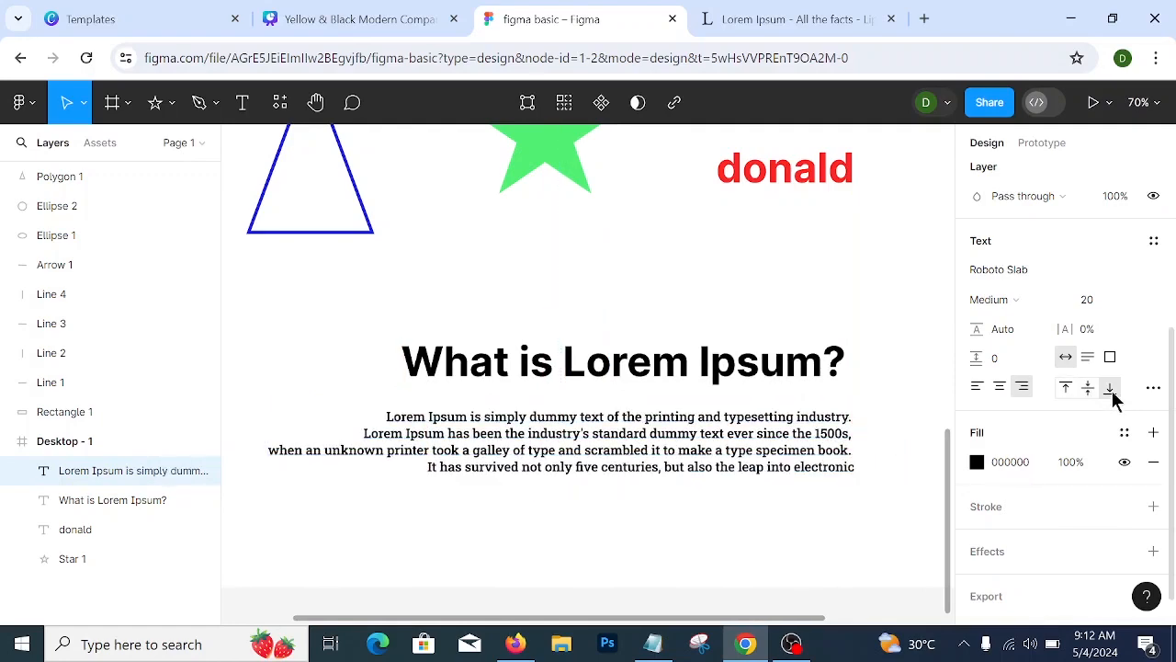
pyautogui.click(1064, 391)
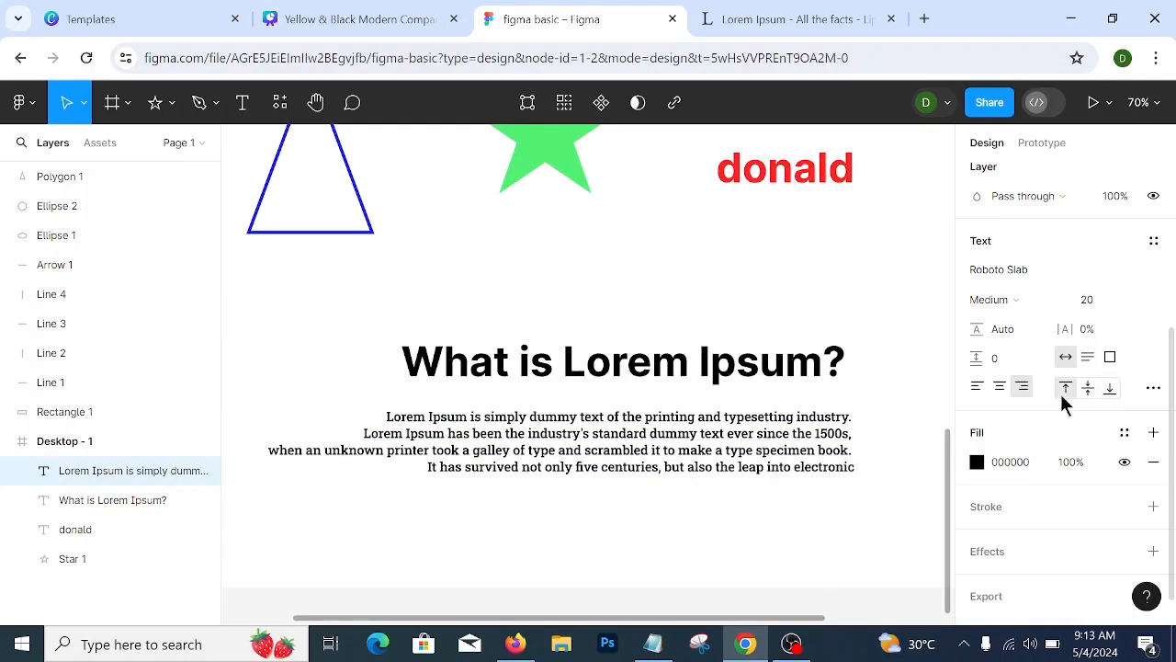
# - Try red and green fills on the paragraph text and settle on the dark grey 636A63
pyautogui.click(977, 462)
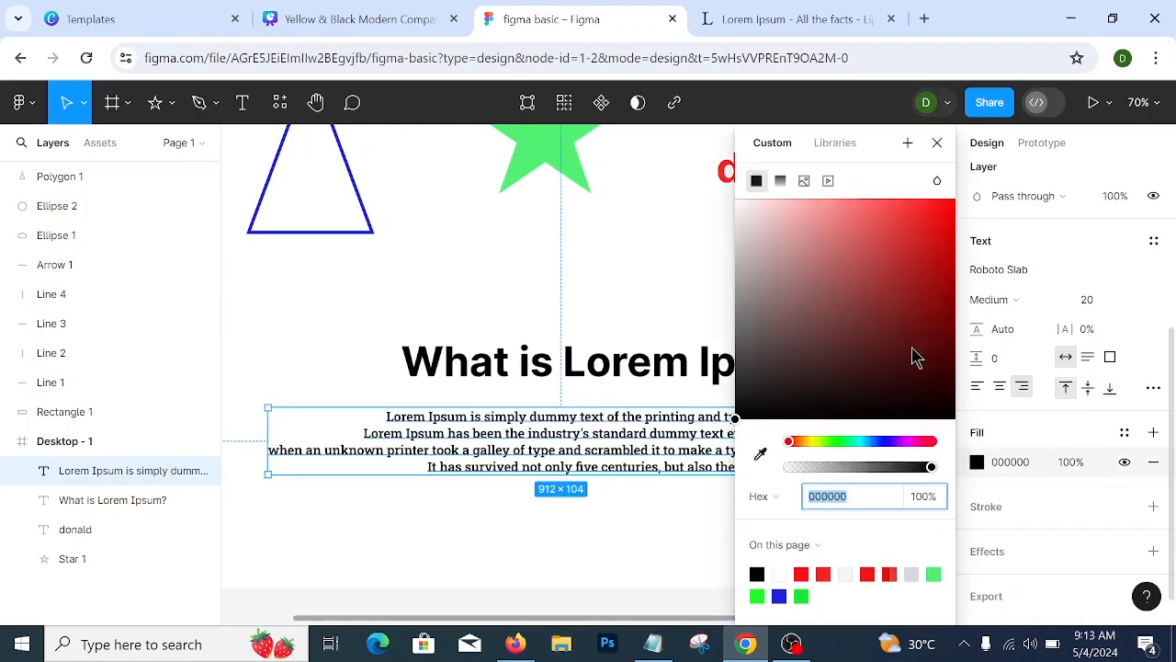
pyautogui.click(932, 212)
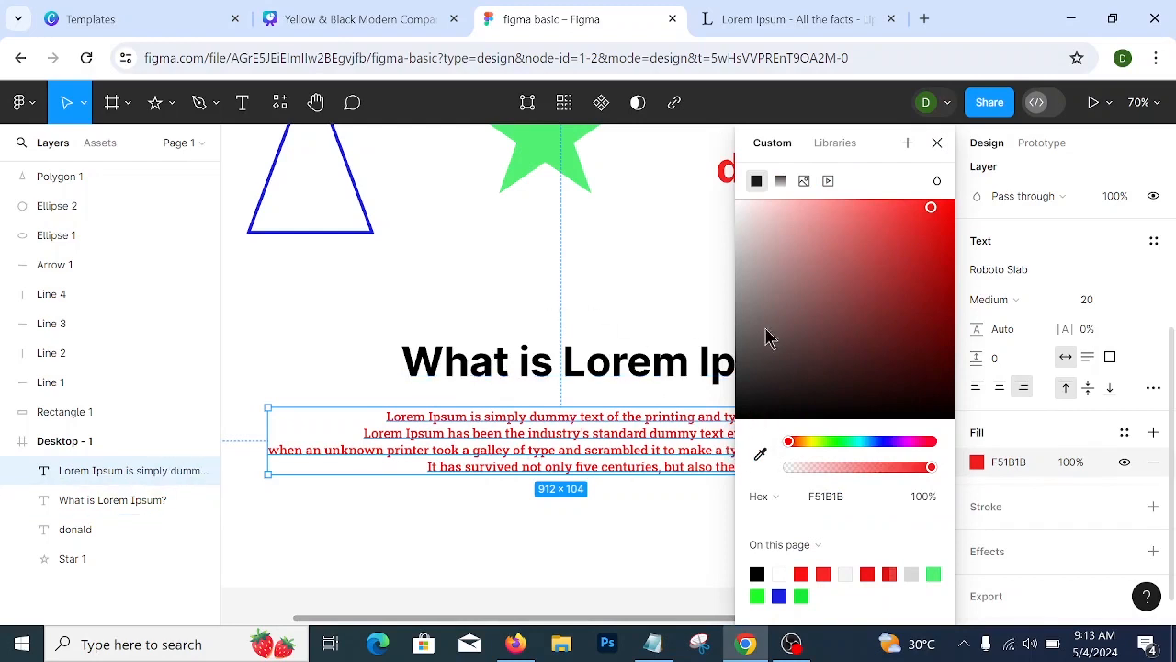
pyautogui.click(838, 441)
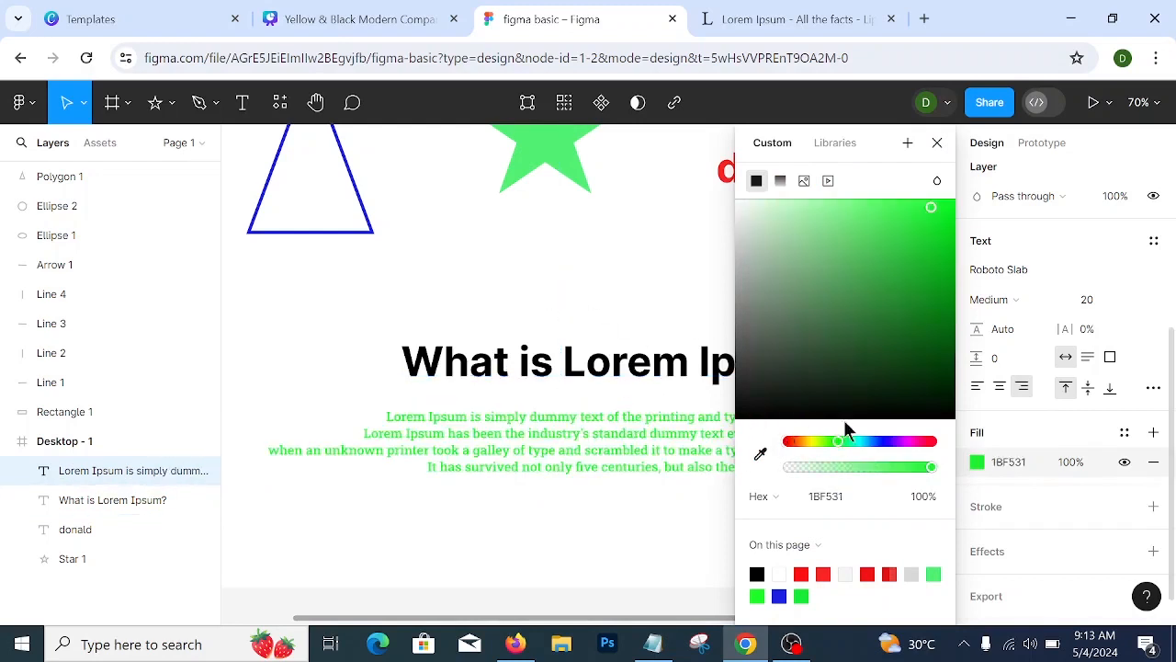
pyautogui.click(848, 208)
pyautogui.moveTo(893, 234); pyautogui.dragTo(939, 226)
pyautogui.moveTo(742, 368); pyautogui.dragTo(749, 327)
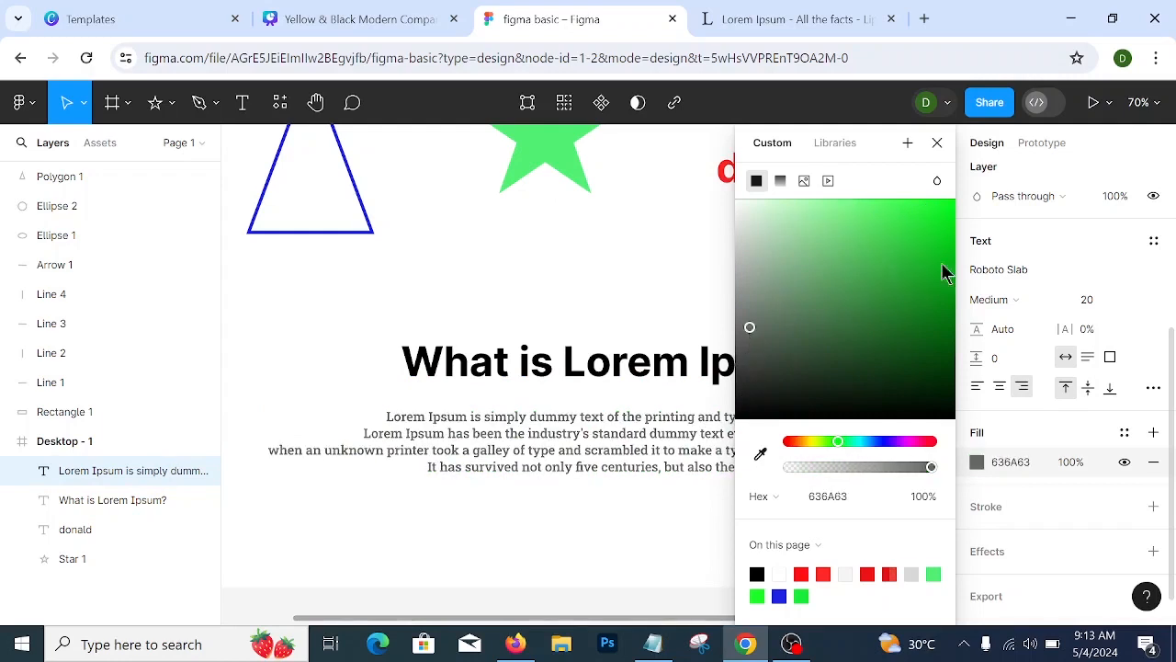
pyautogui.click(938, 143)
# - Toggle the paragraph's fill off and on, and add a black outside stroke of weight 1 with its visibility turned off
pyautogui.click(1125, 462)
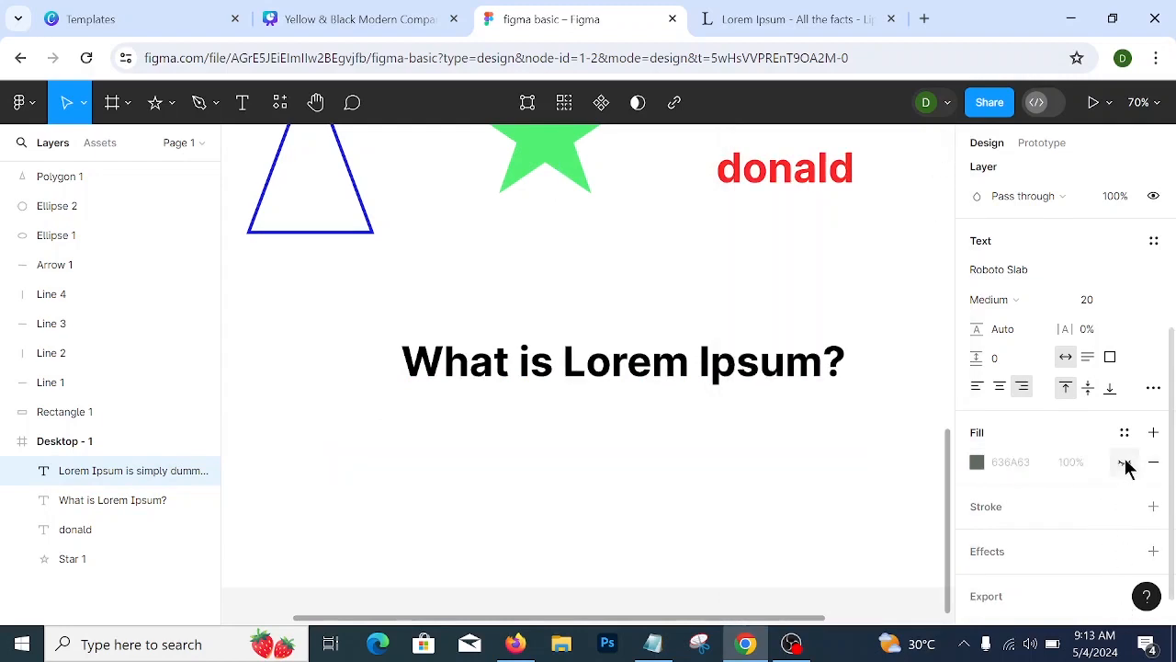
pyautogui.click(1125, 462)
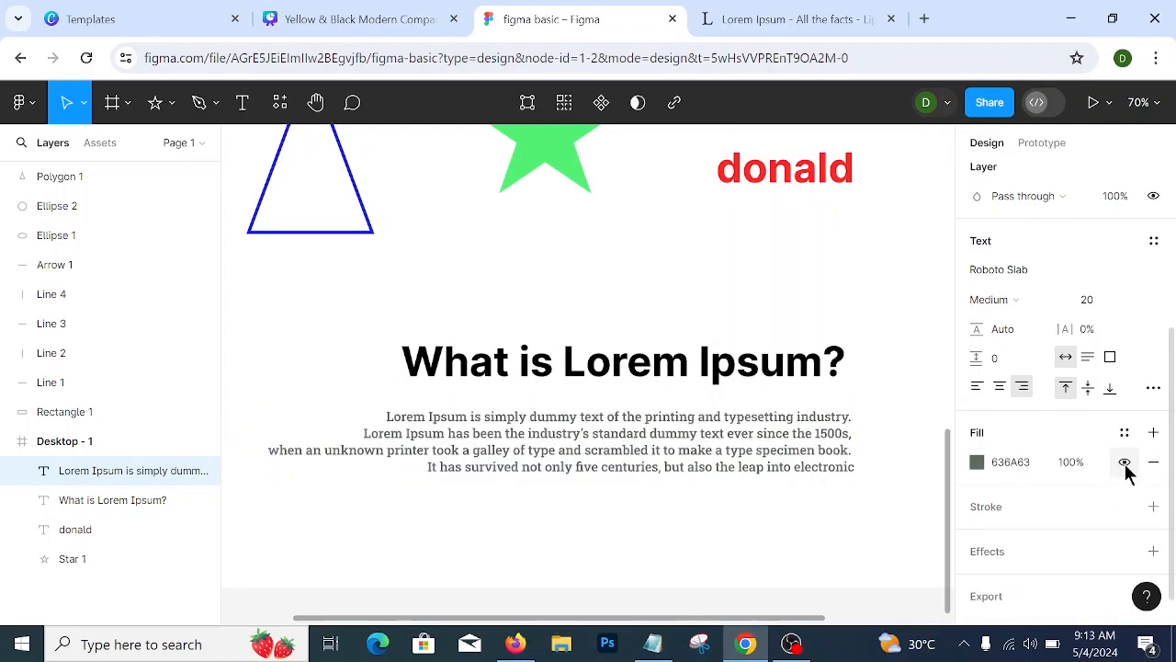
pyautogui.click(1153, 506)
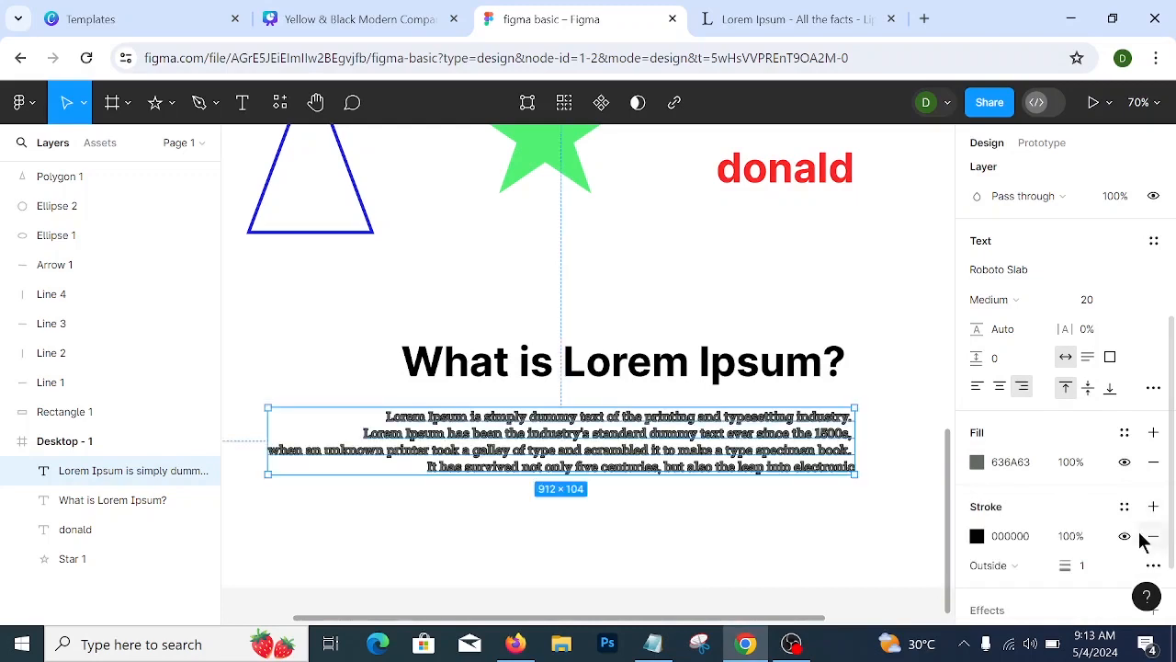
pyautogui.click(1126, 538)
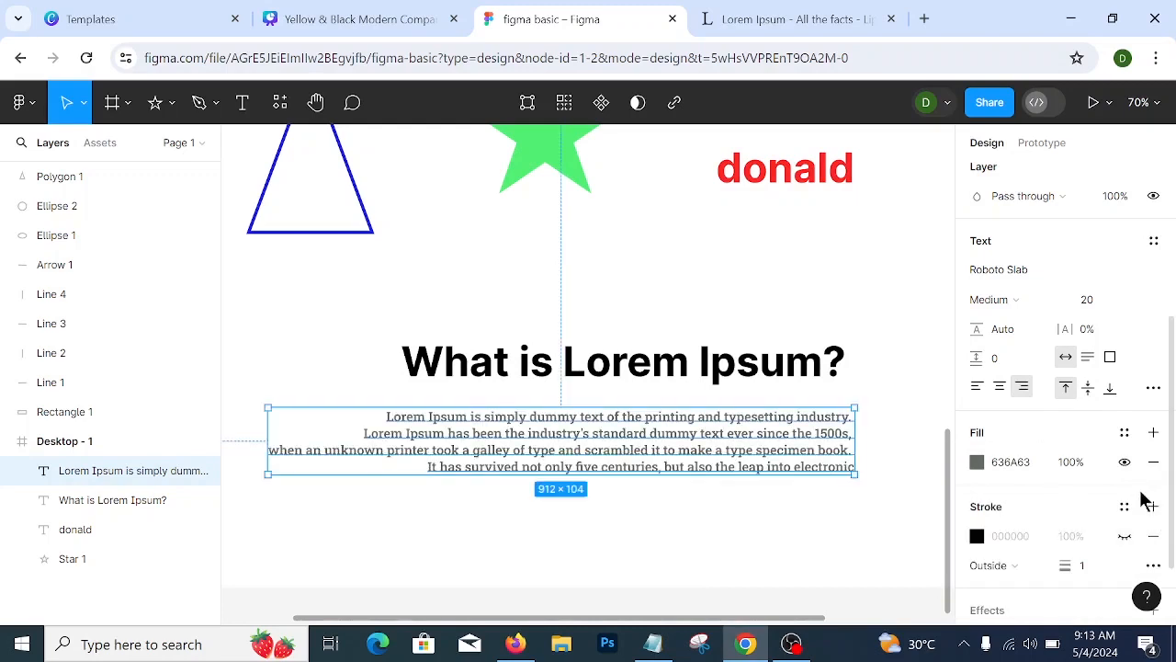
pyautogui.scroll(-2, 1020, 515)
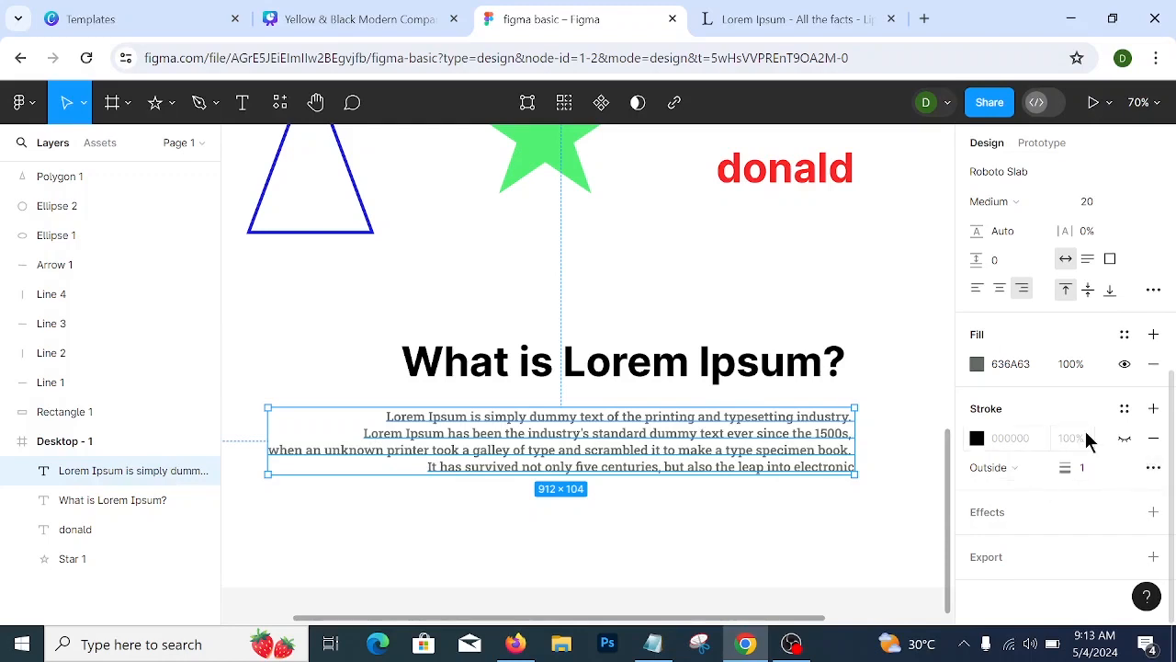
pyautogui.scroll(3, 1089, 441)
pyautogui.scroll(3, 1019, 413)
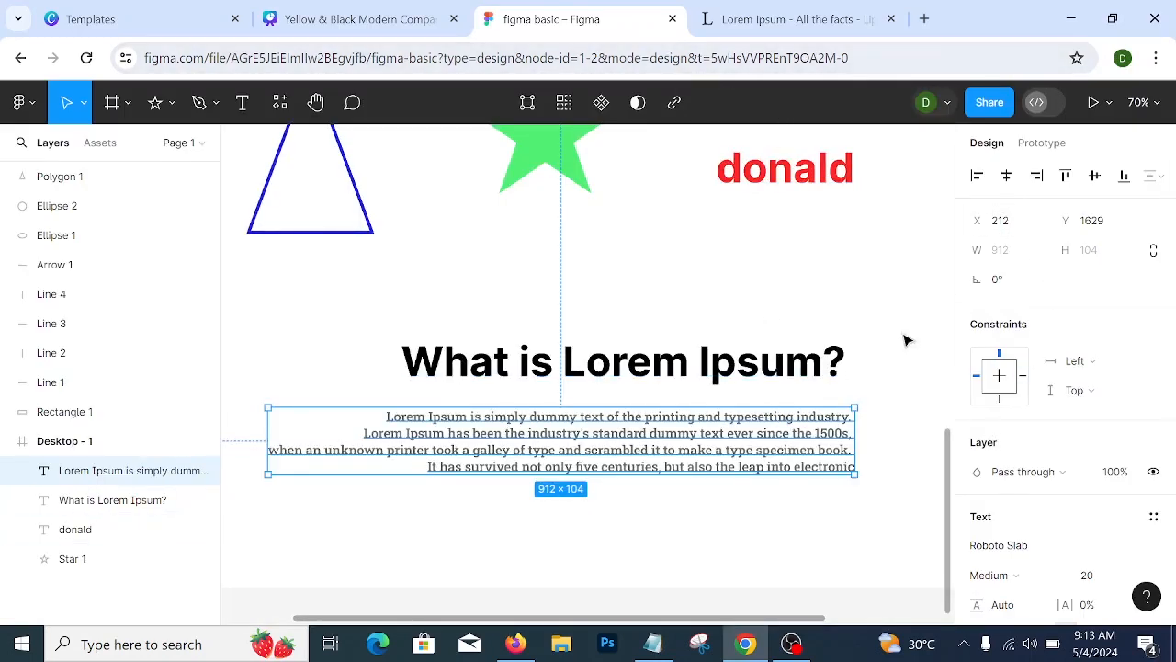
# - Shift the paragraph slightly up and left, and look at the component resources and the comment mode
pyautogui.moveTo(621, 470); pyautogui.dragTo(592, 464)
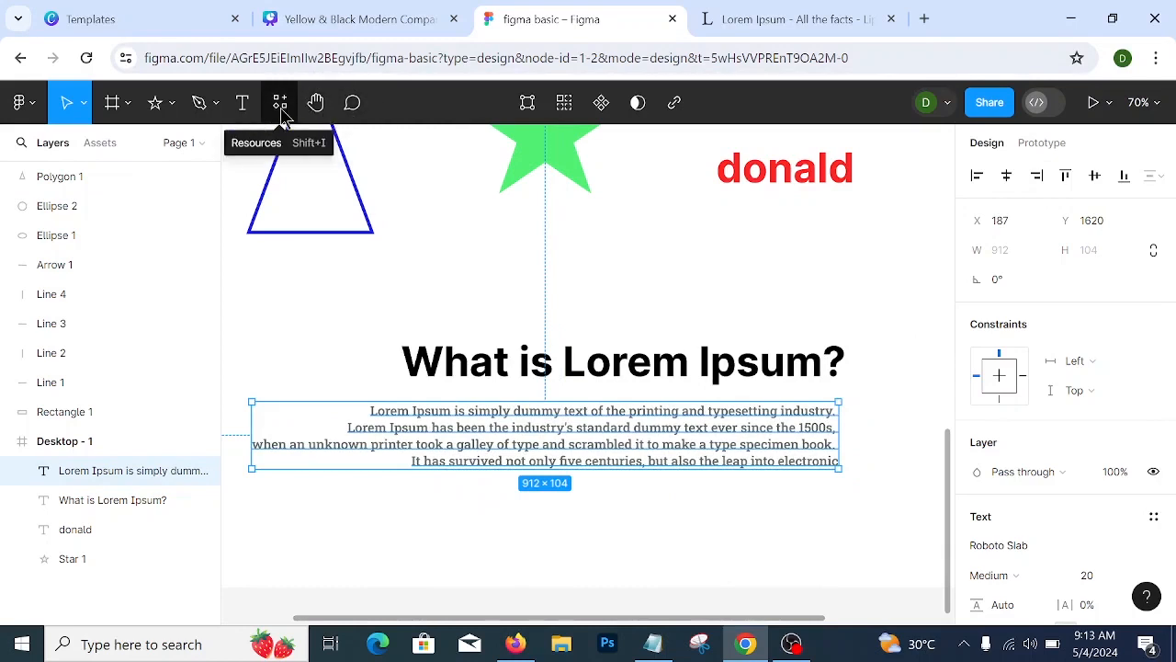
pyautogui.click(280, 103)
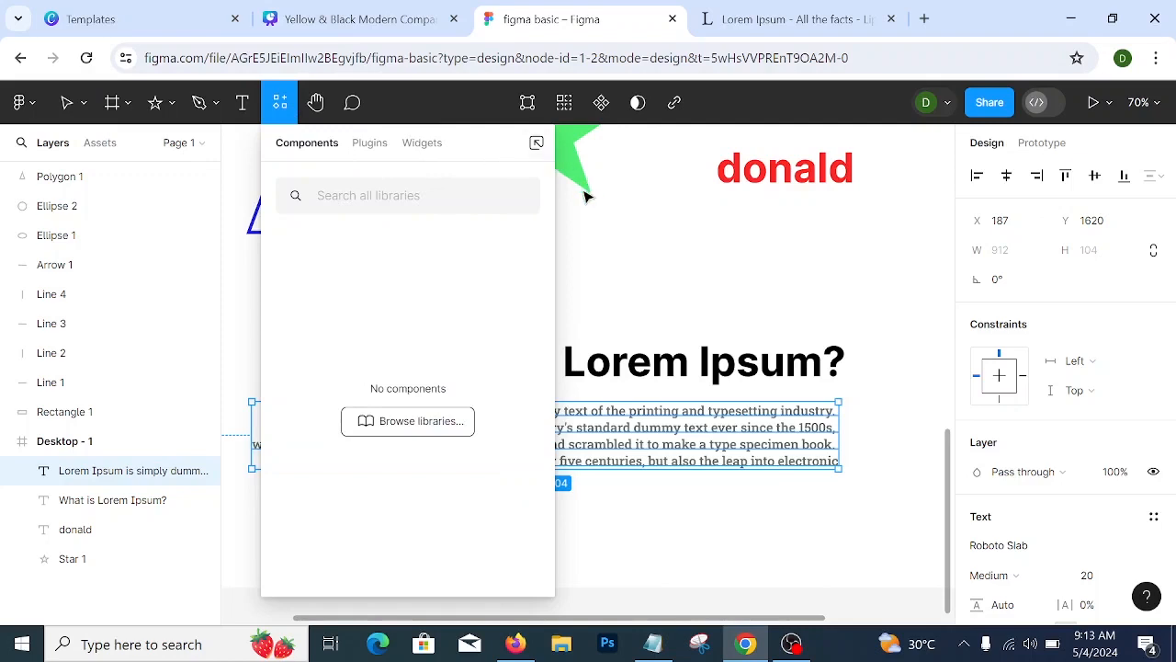
pyautogui.click(568, 217)
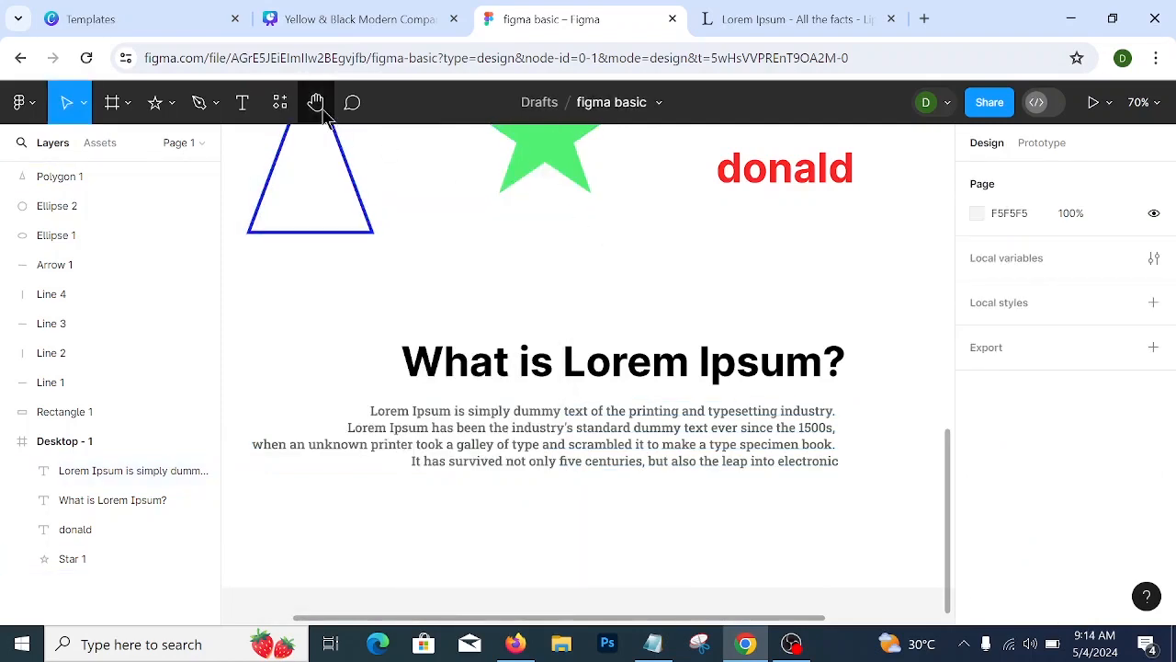
pyautogui.click(360, 116)
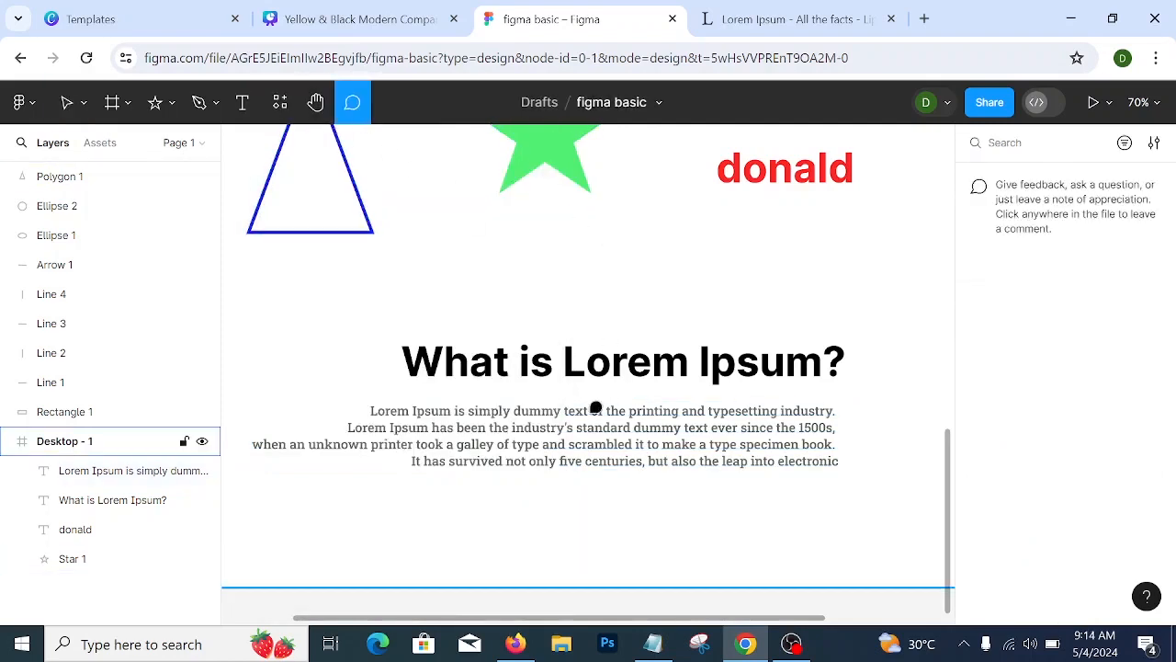
# - Return to the Move tool and reposition the paragraph beneath the heading at about X 199, Y 1640
pyautogui.click(81, 104)
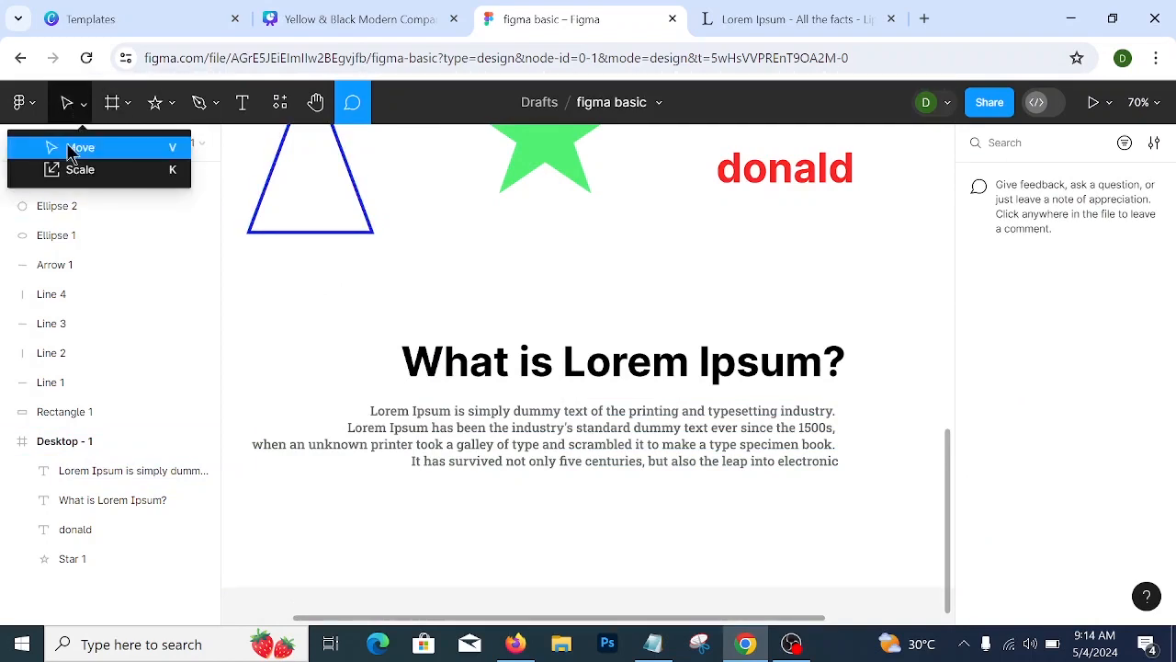
pyautogui.click(71, 150)
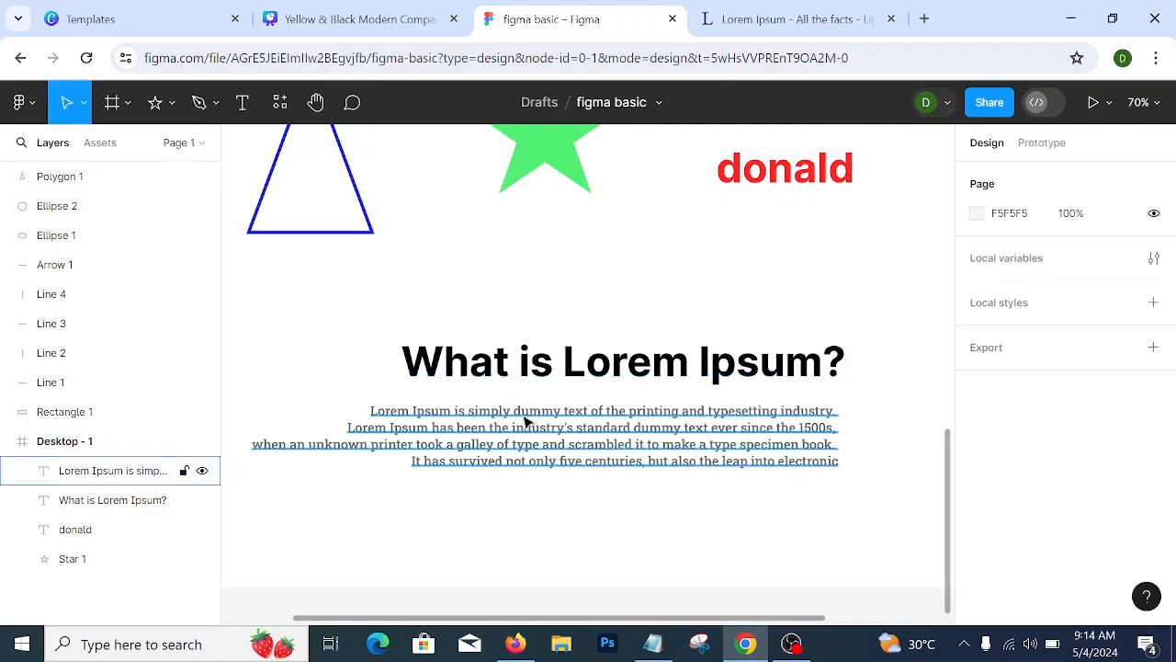
pyautogui.moveTo(529, 419); pyautogui.dragTo(561, 437)
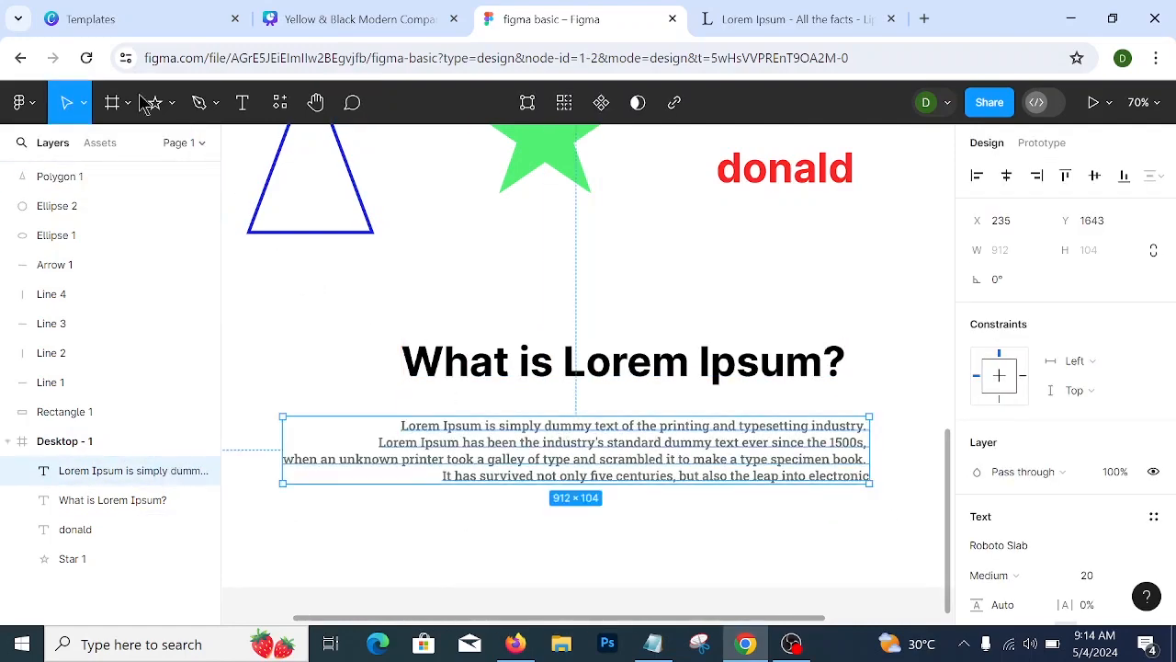
pyautogui.click(79, 104)
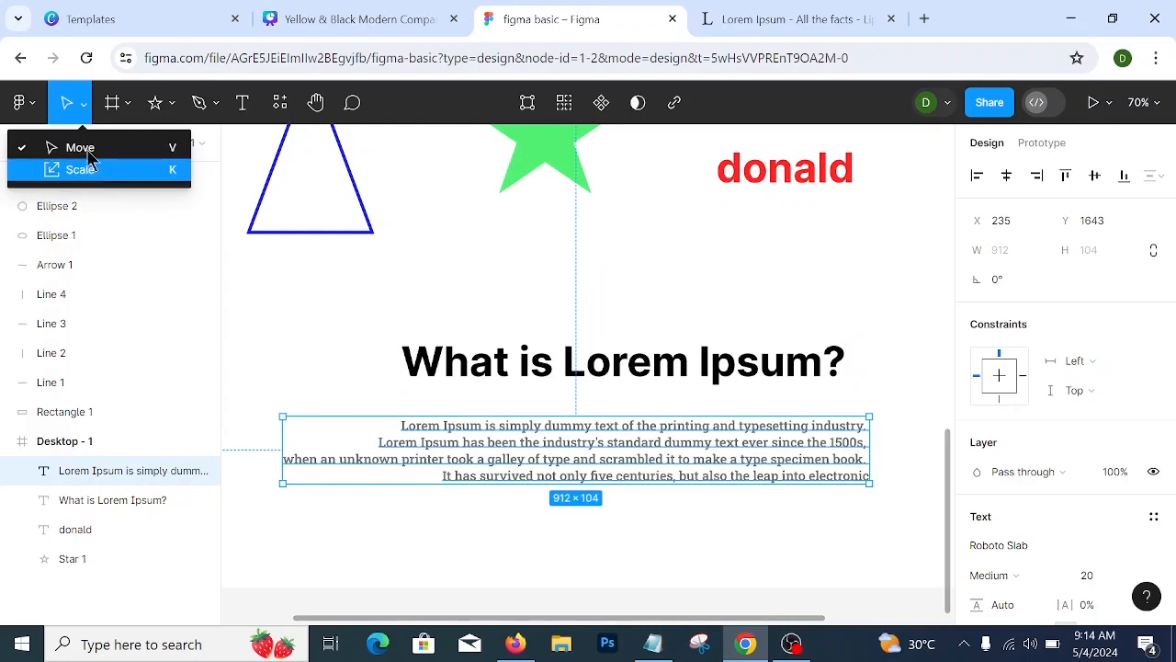
pyautogui.click(533, 451)
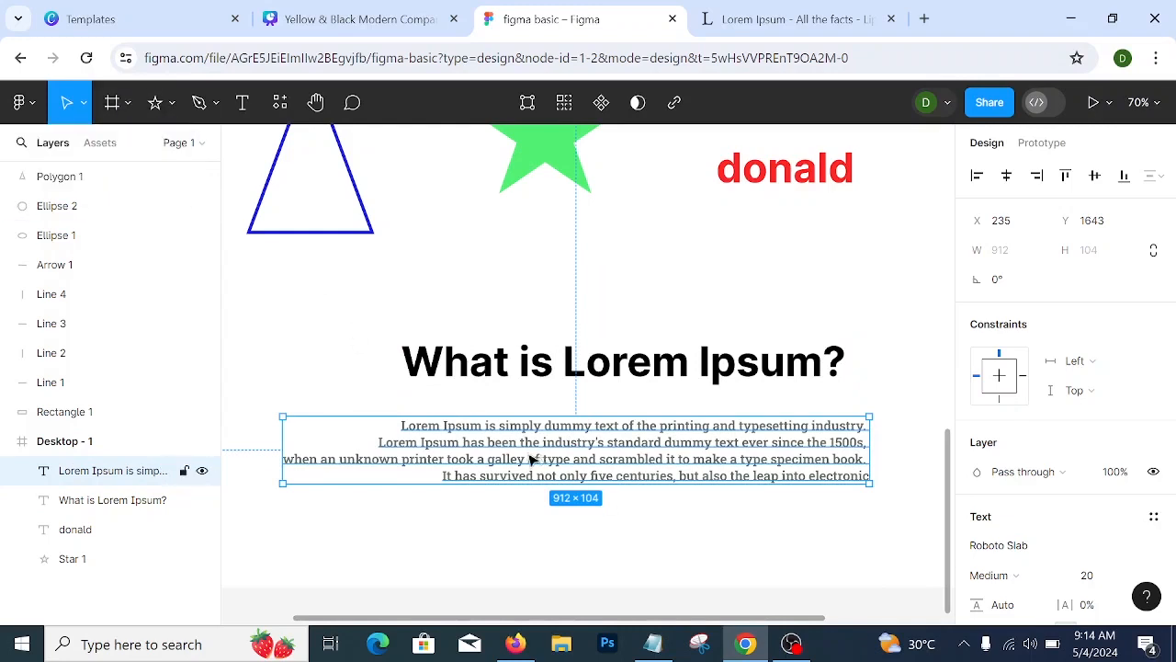
pyautogui.moveTo(533, 451); pyautogui.dragTo(510, 449)
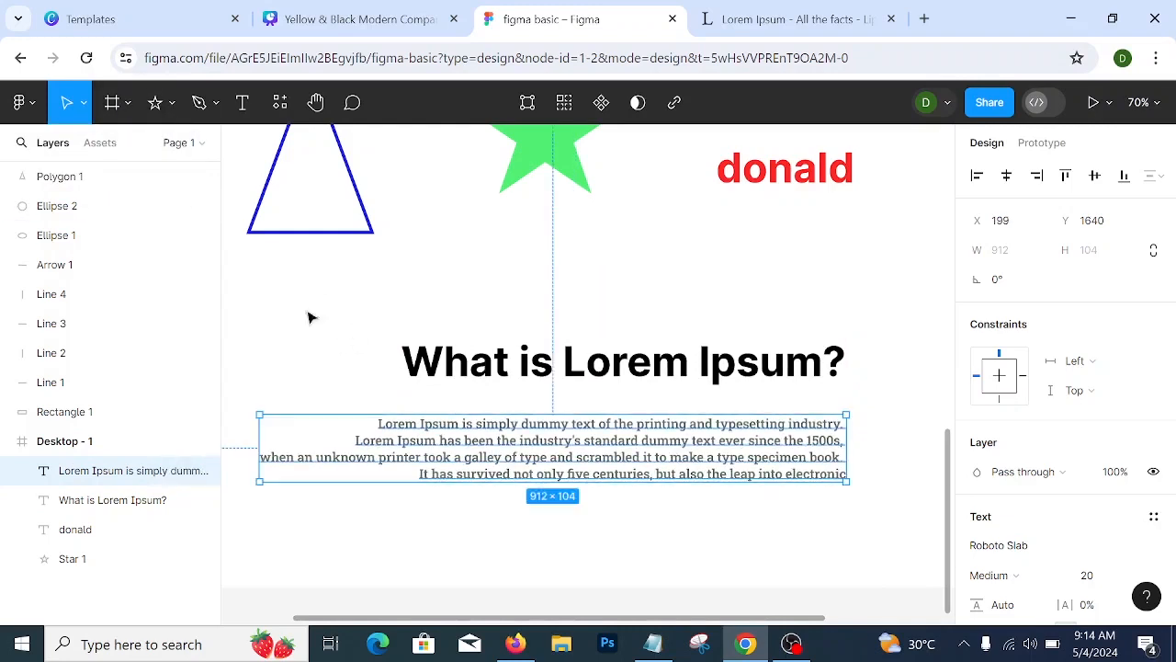
# - Draw a curved Pen path from about X 468.5, Y 1823 below the paragraph up to about X 330, Y 1516
pyautogui.click(171, 110)
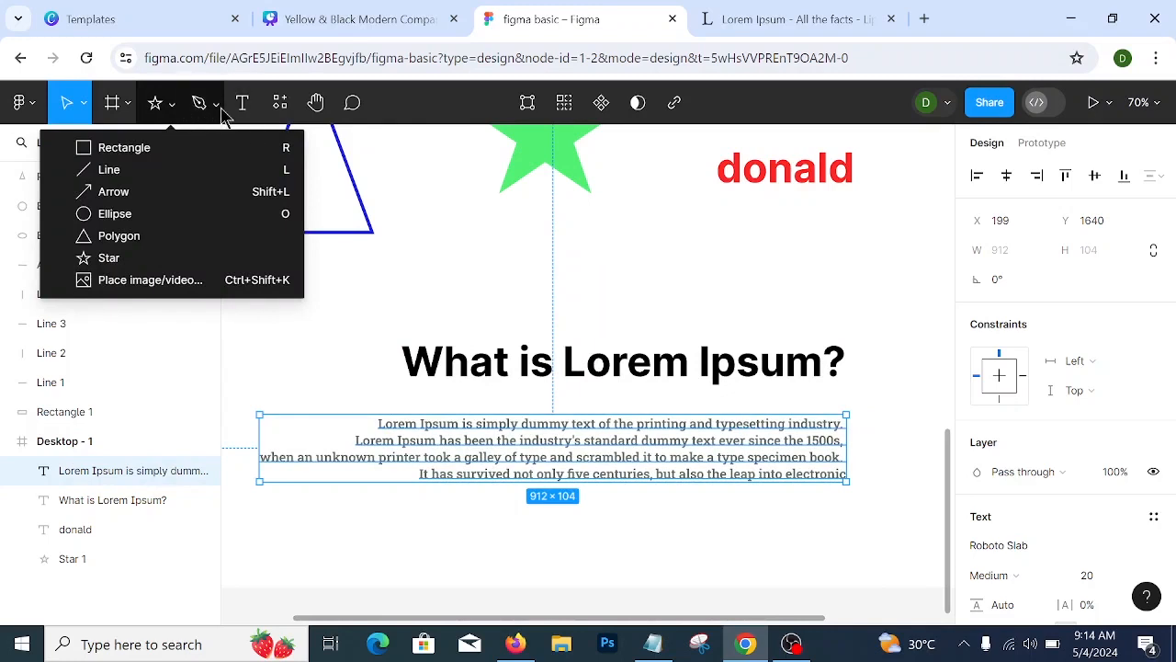
pyautogui.click(216, 104)
pyautogui.click(223, 148)
pyautogui.scroll(-2, 554, 365)
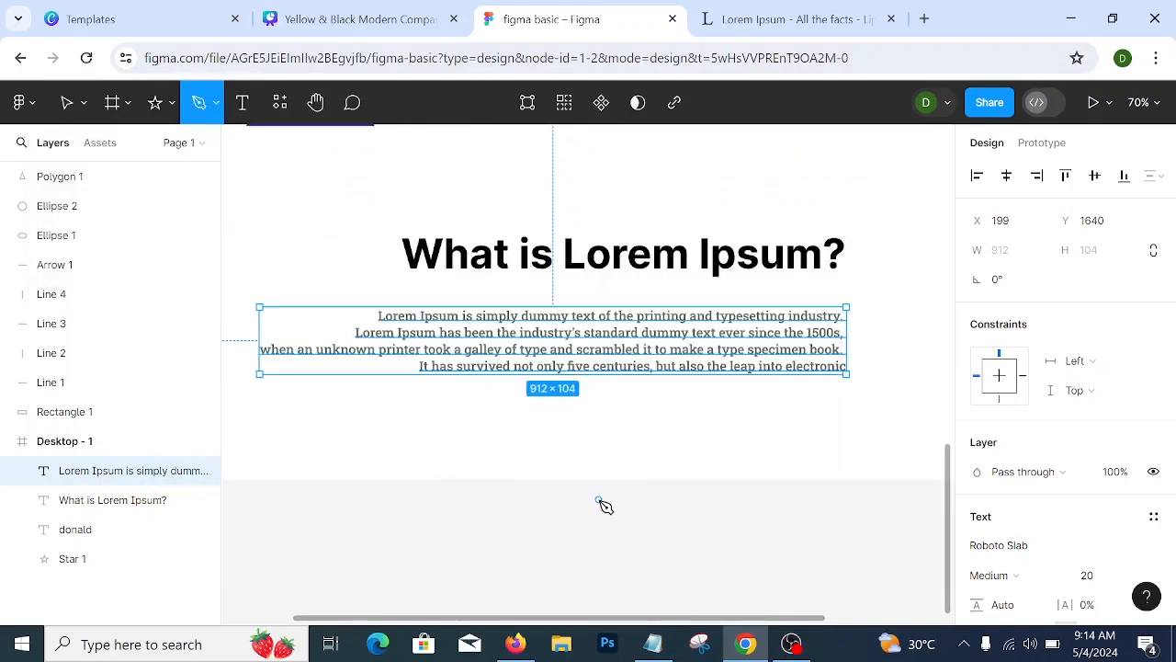
pyautogui.click(472, 436)
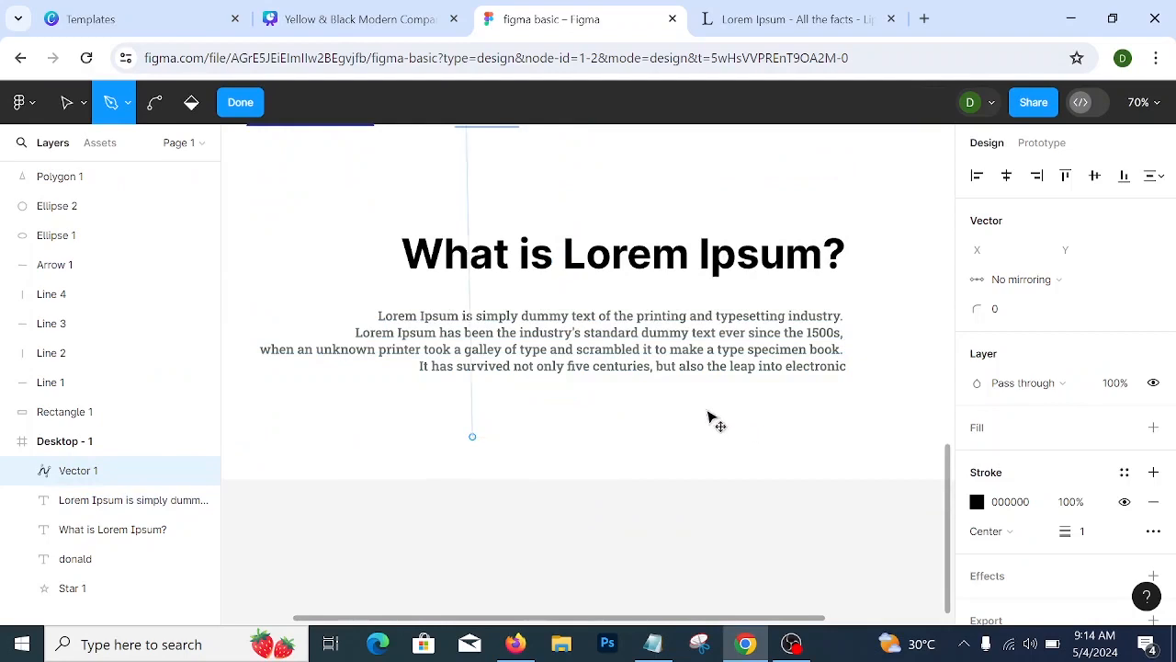
pyautogui.hotkey('ctrl', 'z')
pyautogui.click(432, 424)
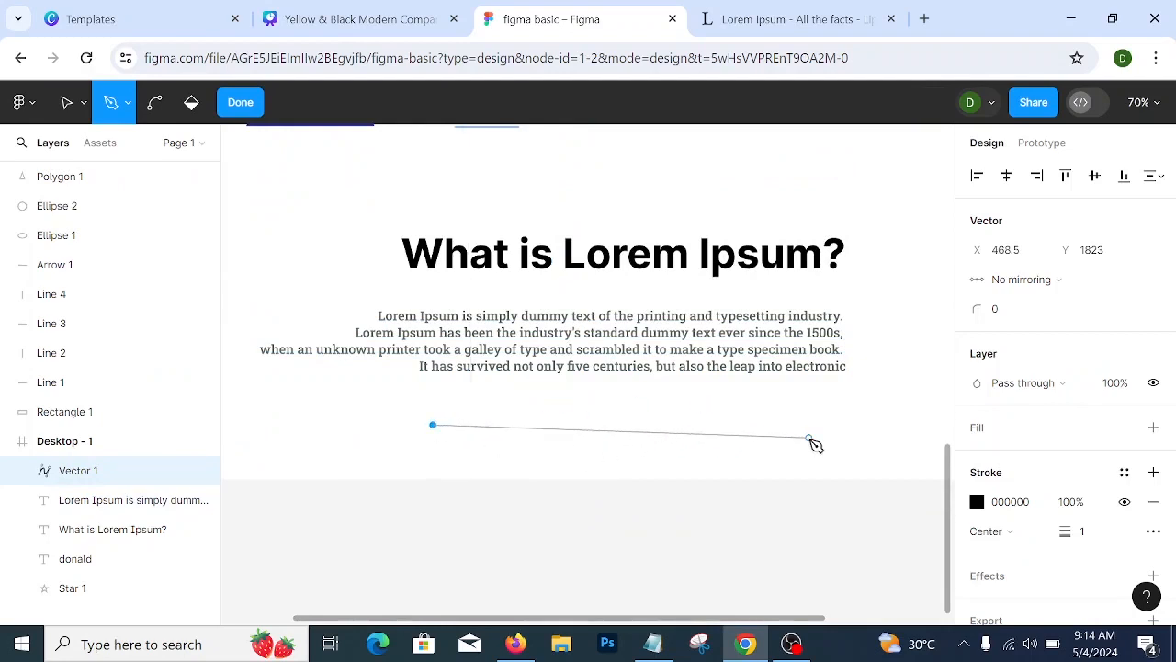
pyautogui.moveTo(808, 438); pyautogui.dragTo(812, 435)
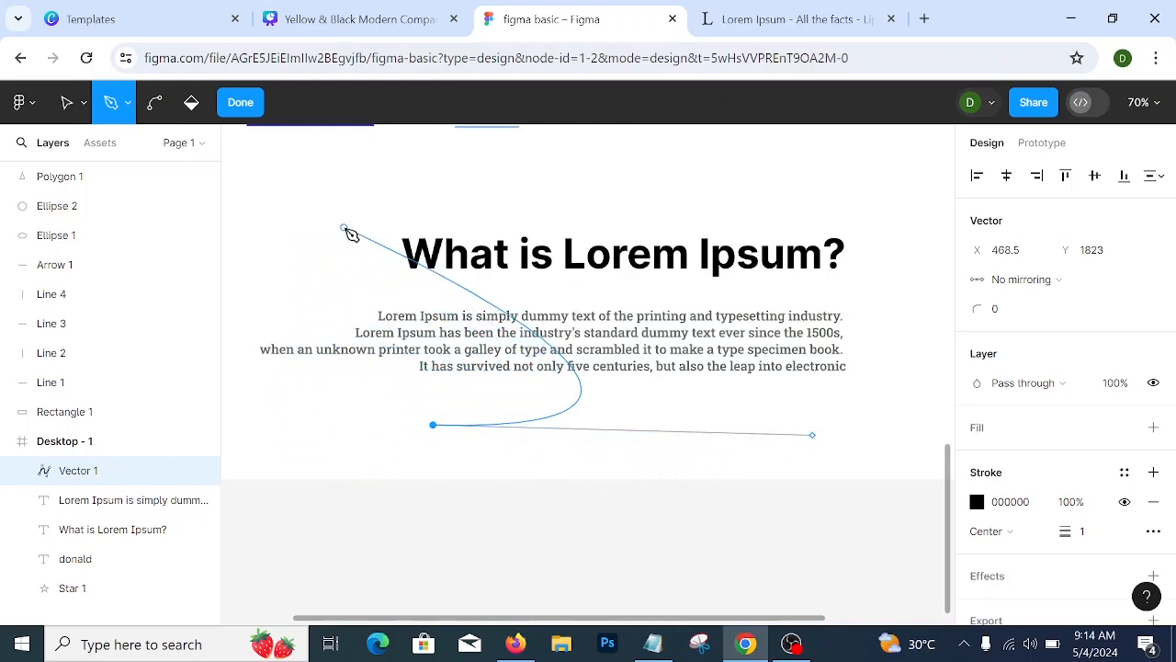
pyautogui.moveTo(344, 227); pyautogui.dragTo(368, 272)
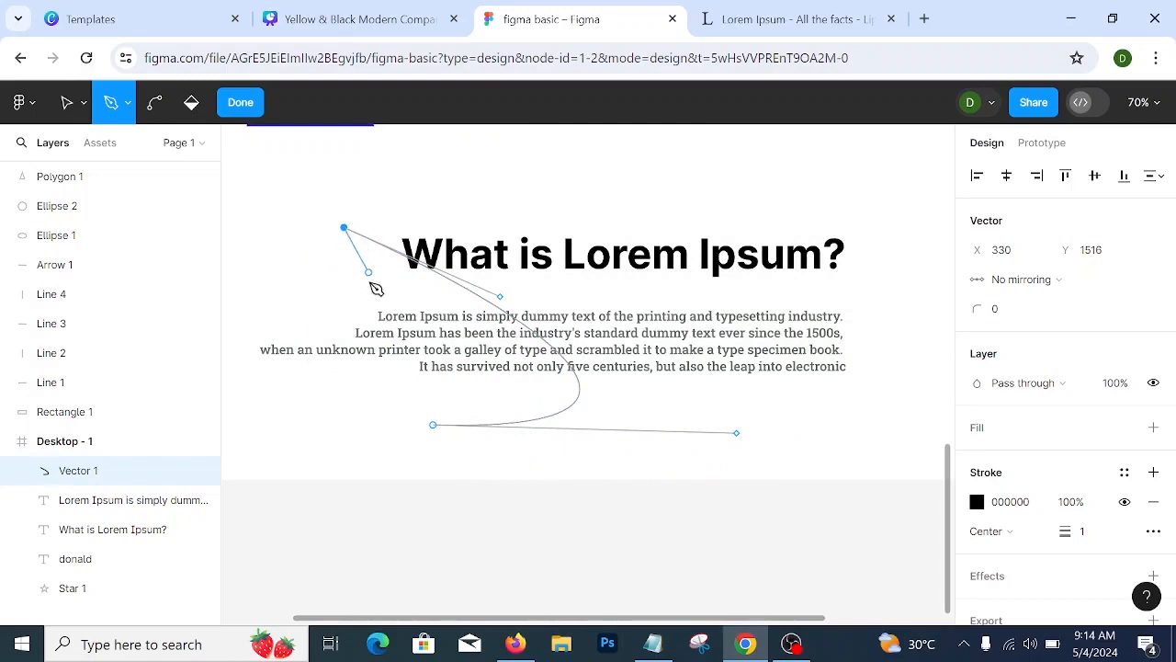
# - Continue the path with straight segments through about X 298.5, Y 1730.5 and a lower point, joining the curve near X 574.5, Y 1821
pyautogui.click(323, 365)
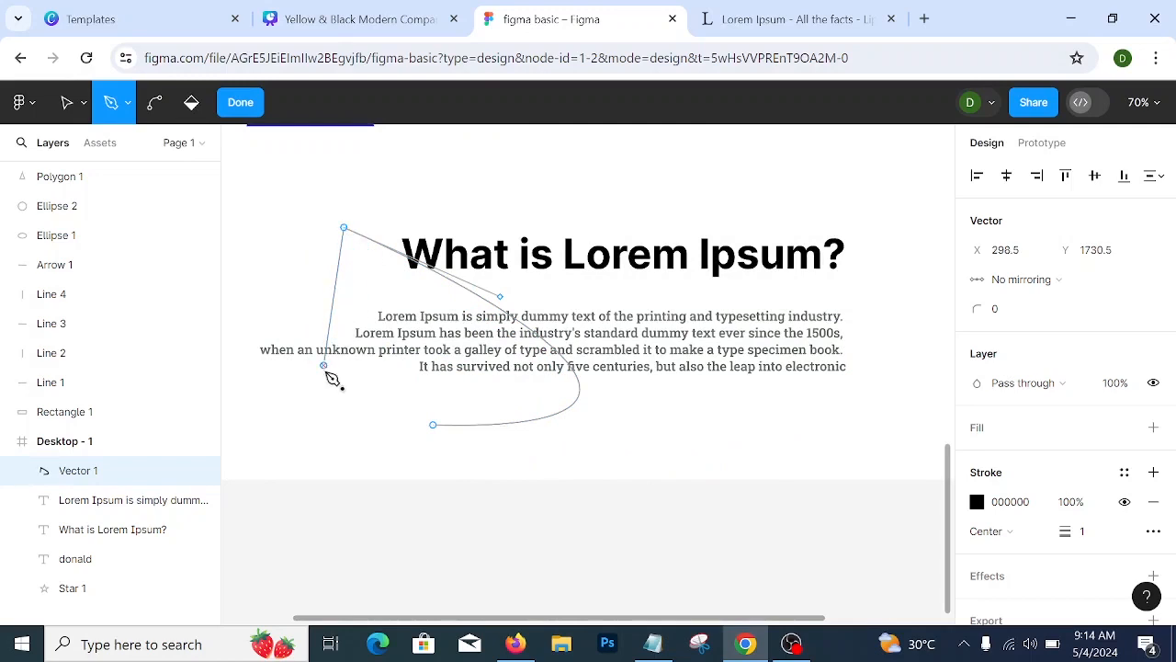
pyautogui.click(450, 456)
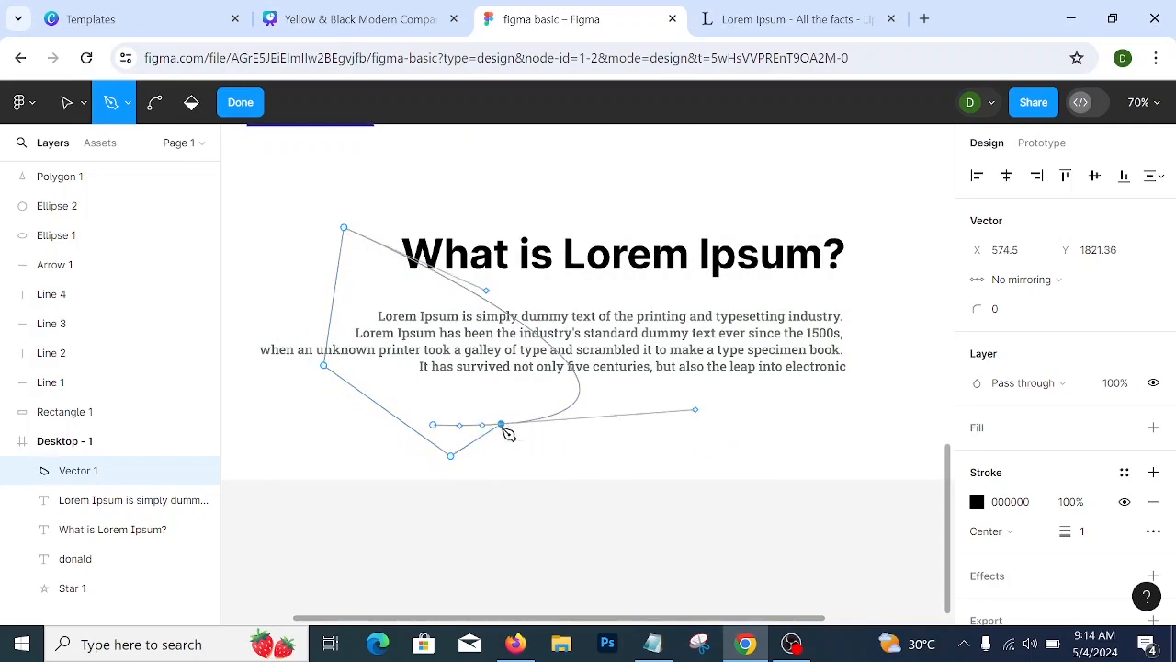
pyautogui.click(501, 424)
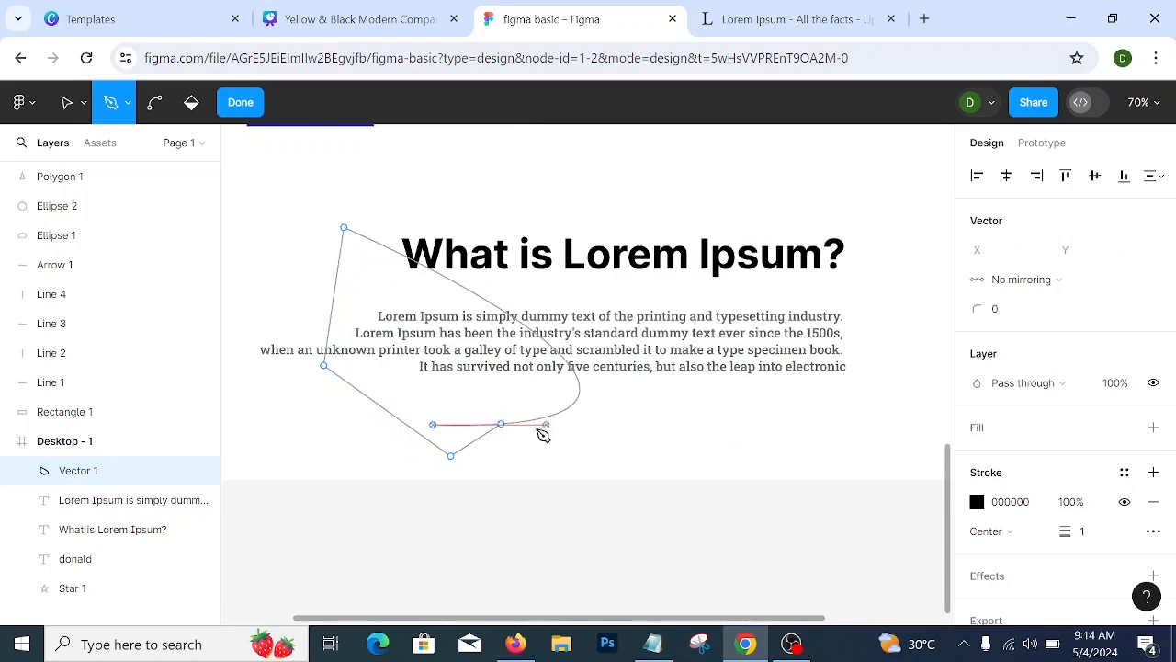
# - Try extending the path with a curve from its upper-left point to about X 733, Y 1496, and delete the extension
pyautogui.click(344, 228)
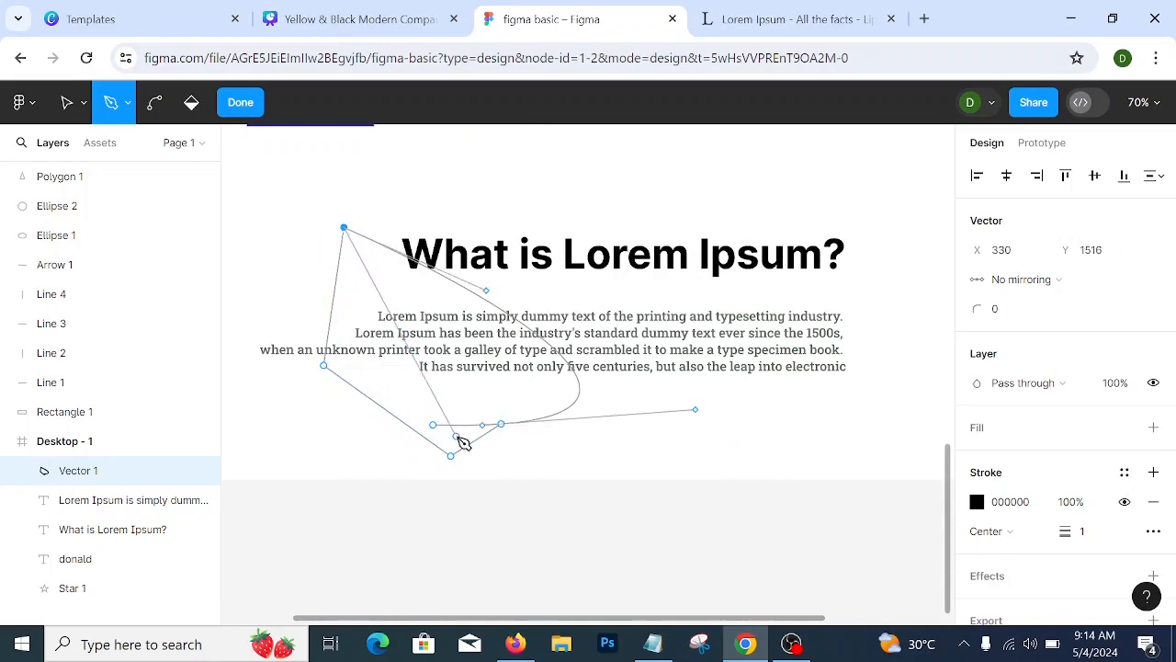
pyautogui.scroll(3, 625, 439)
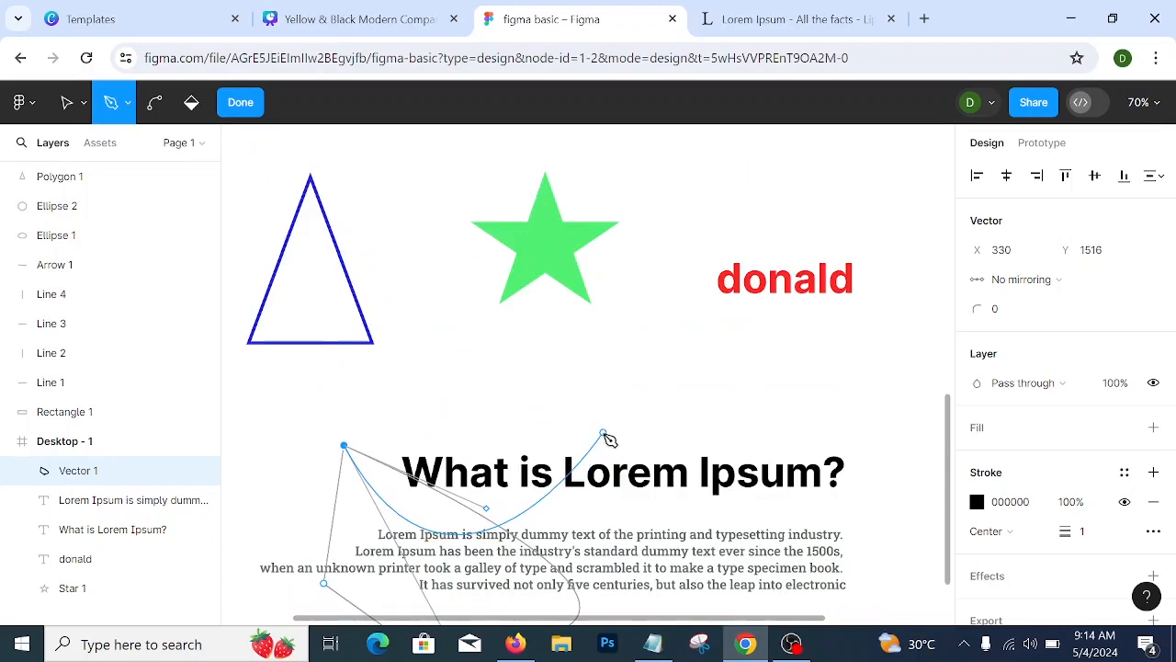
pyautogui.moveTo(604, 432); pyautogui.dragTo(599, 399)
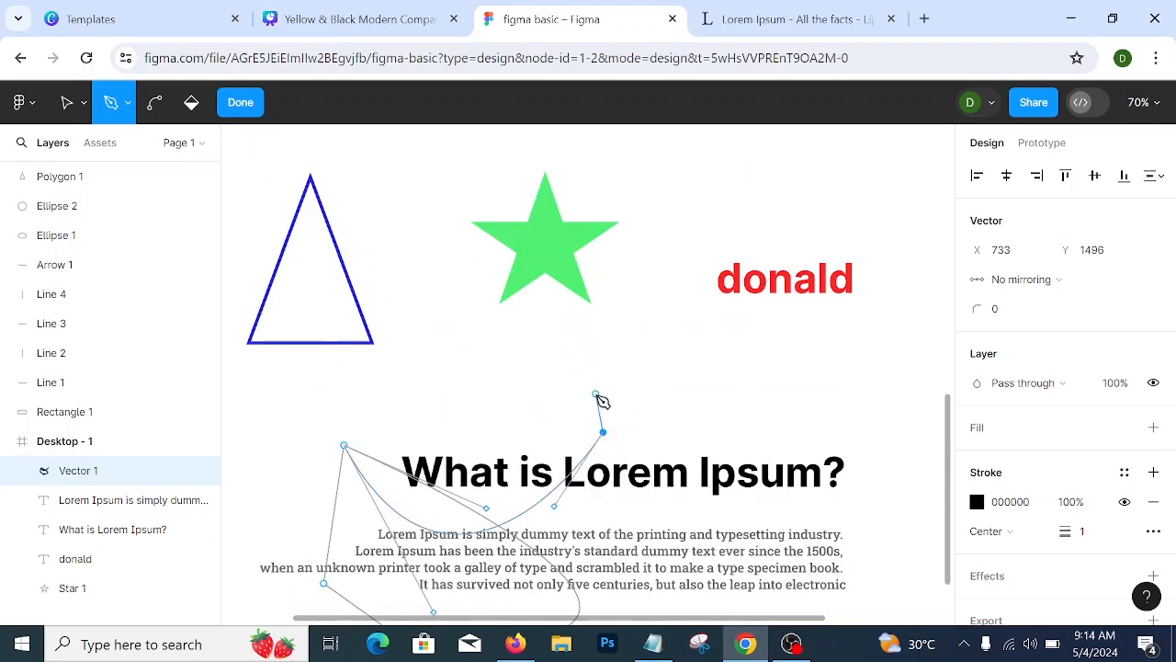
pyautogui.press('Delete')
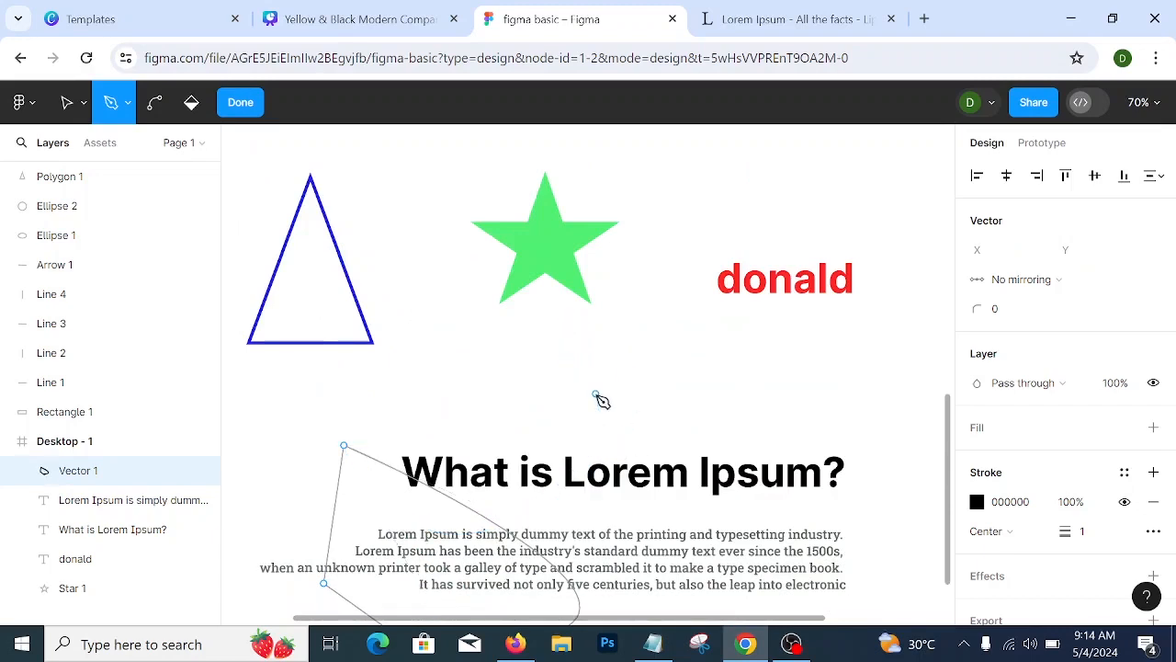
# - Finish editing the vector path and extend the Desktop - 1 frame downward to a height of 2496
pyautogui.scroll(-4, 598, 400)
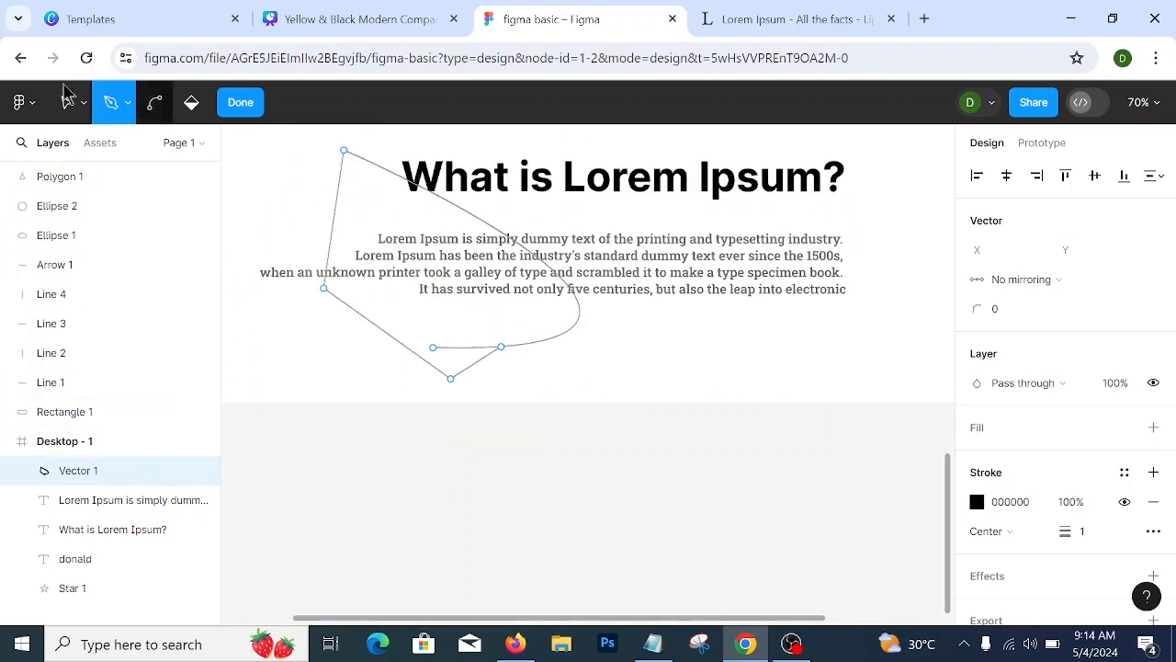
pyautogui.click(80, 107)
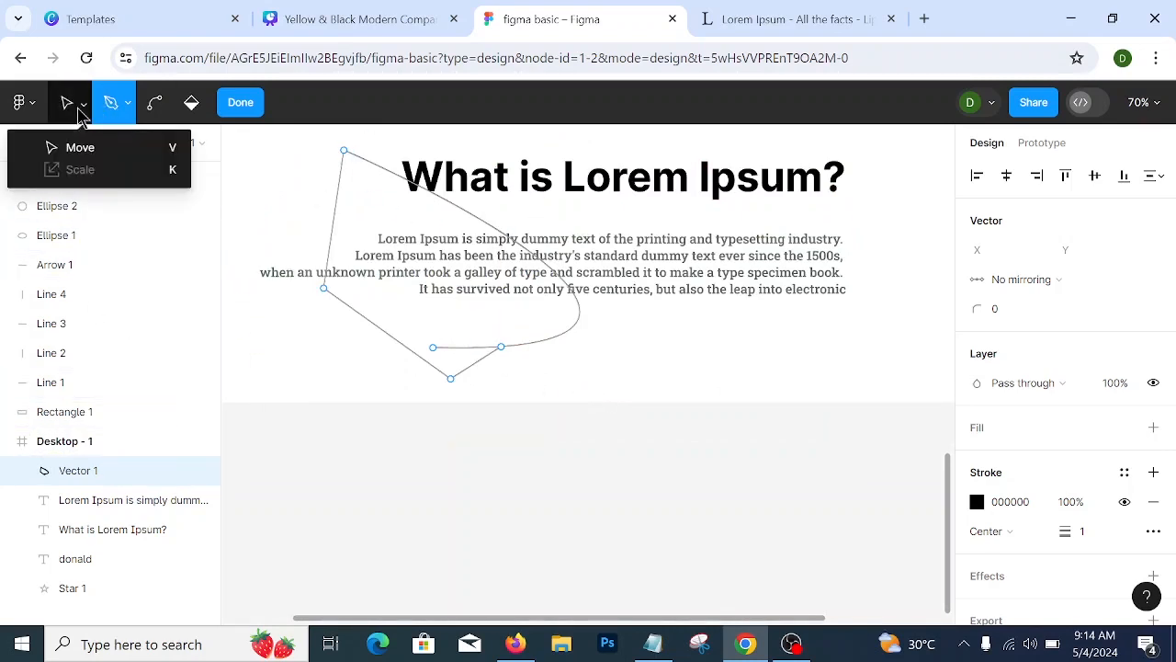
pyautogui.click(84, 149)
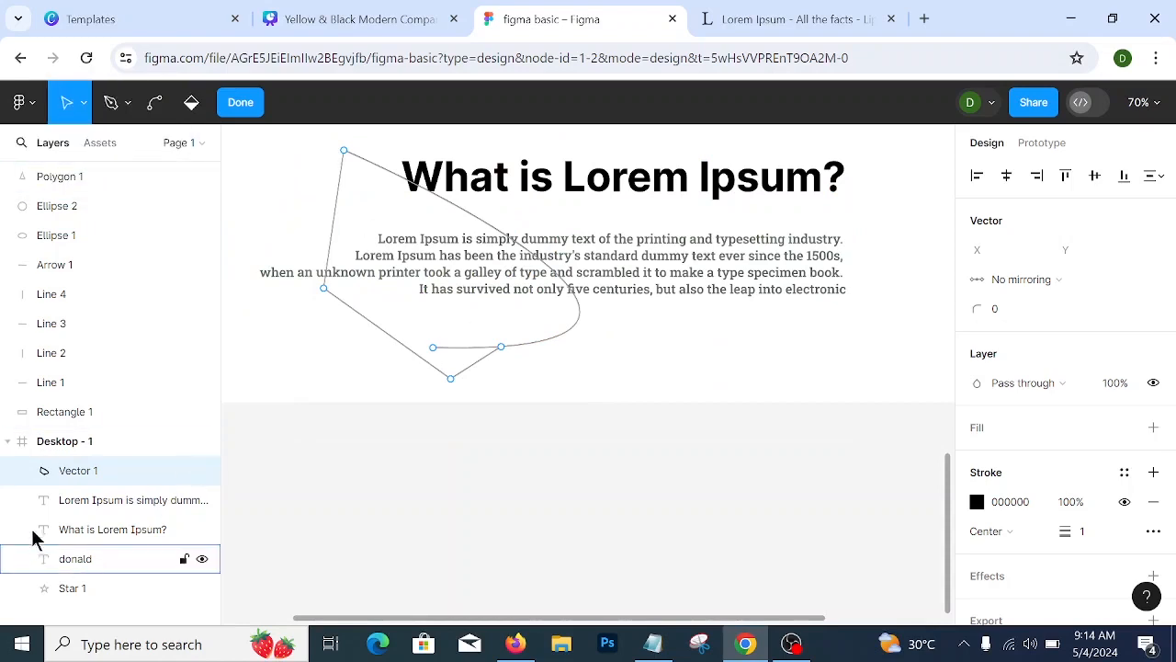
pyautogui.click(573, 404)
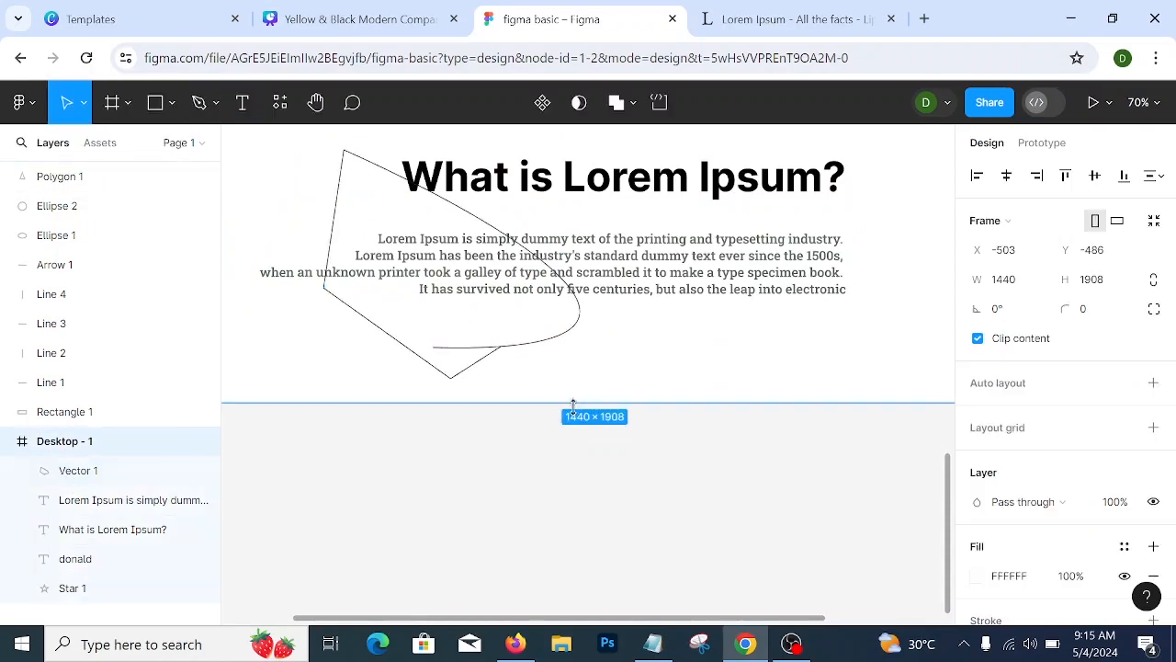
pyautogui.moveTo(573, 496); pyautogui.dragTo(572, 616)
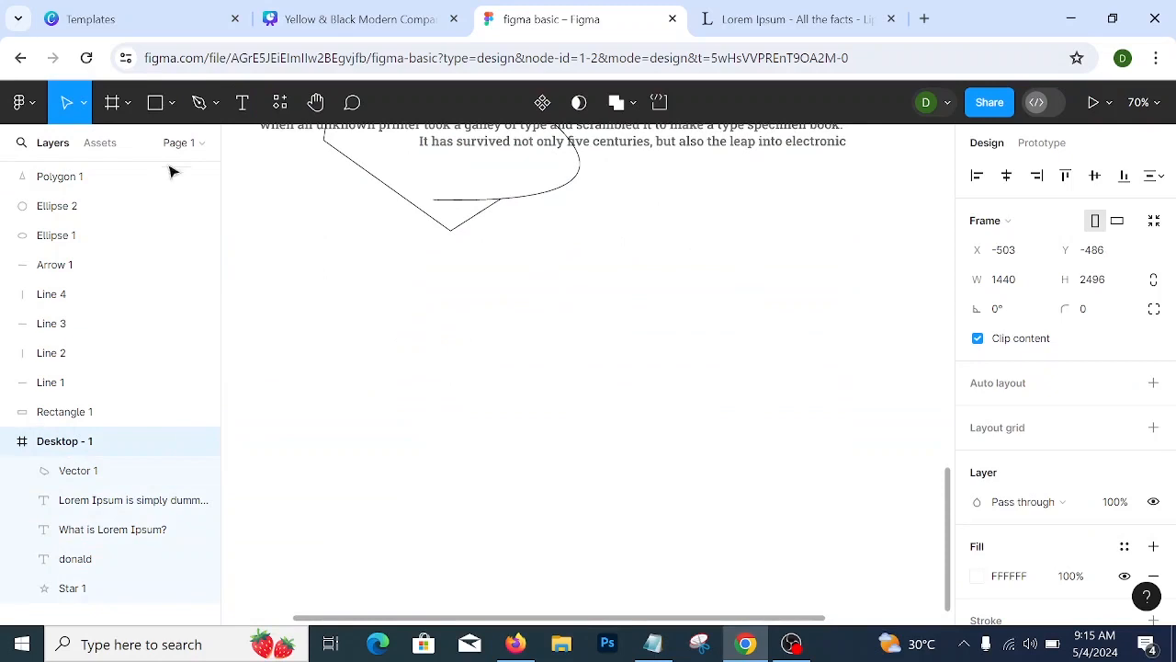
pyautogui.click(214, 104)
pyautogui.click(211, 148)
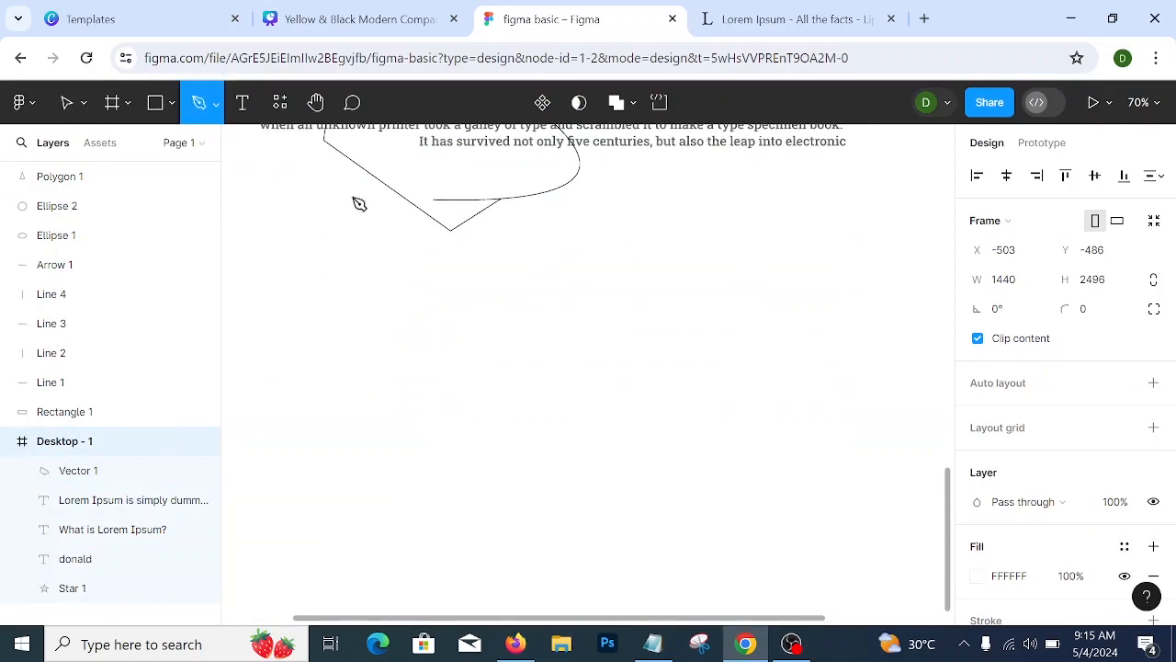
pyautogui.click(374, 273)
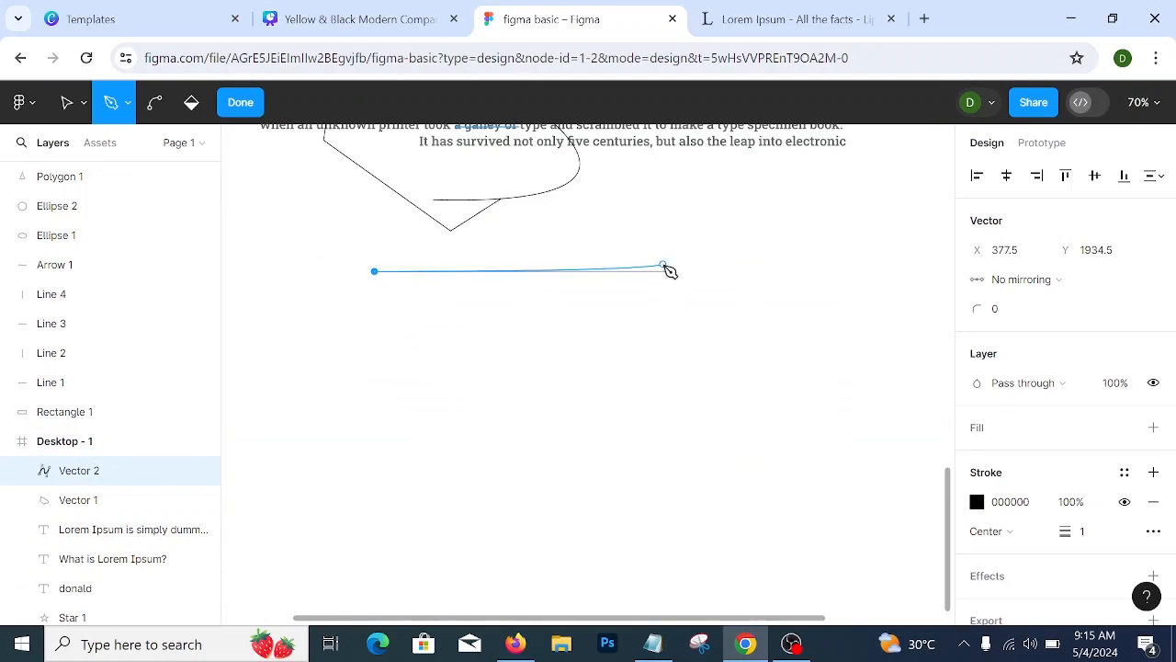
pyautogui.hotkey('ctrl', 'z')
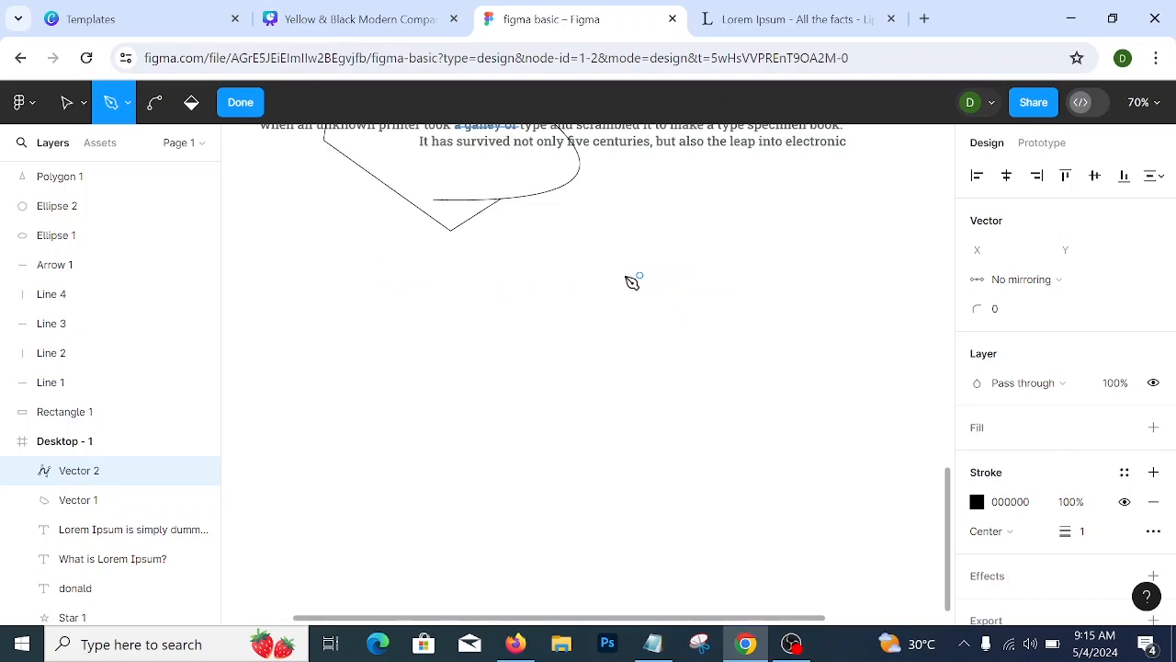
pyautogui.click(442, 272)
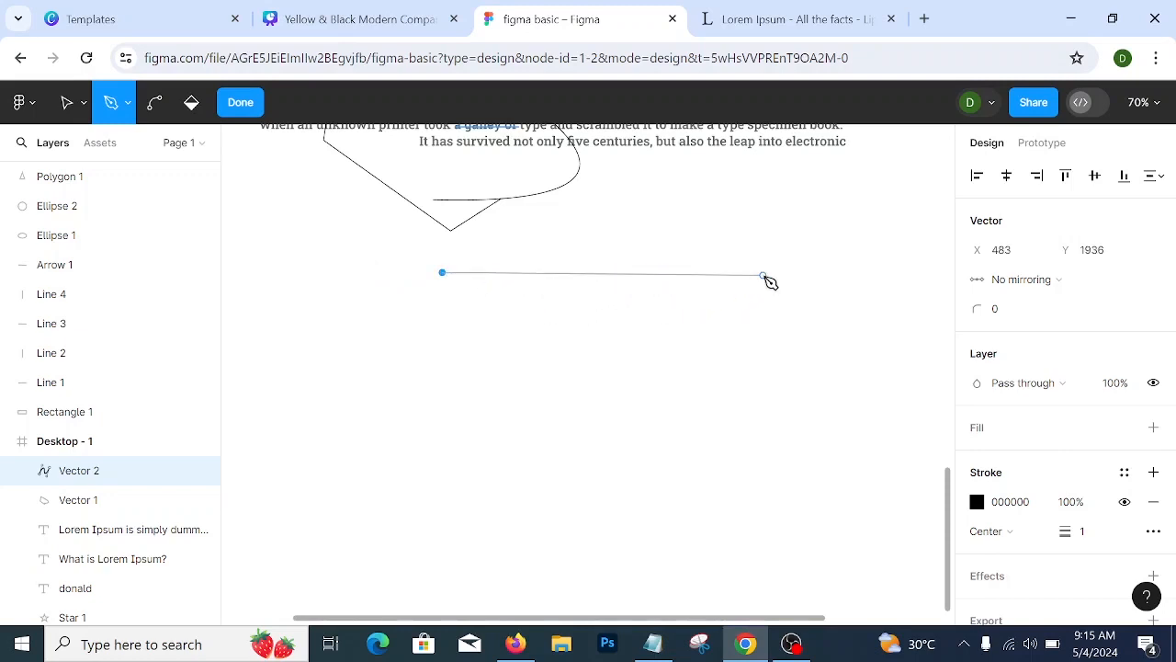
pyautogui.press('Escape')
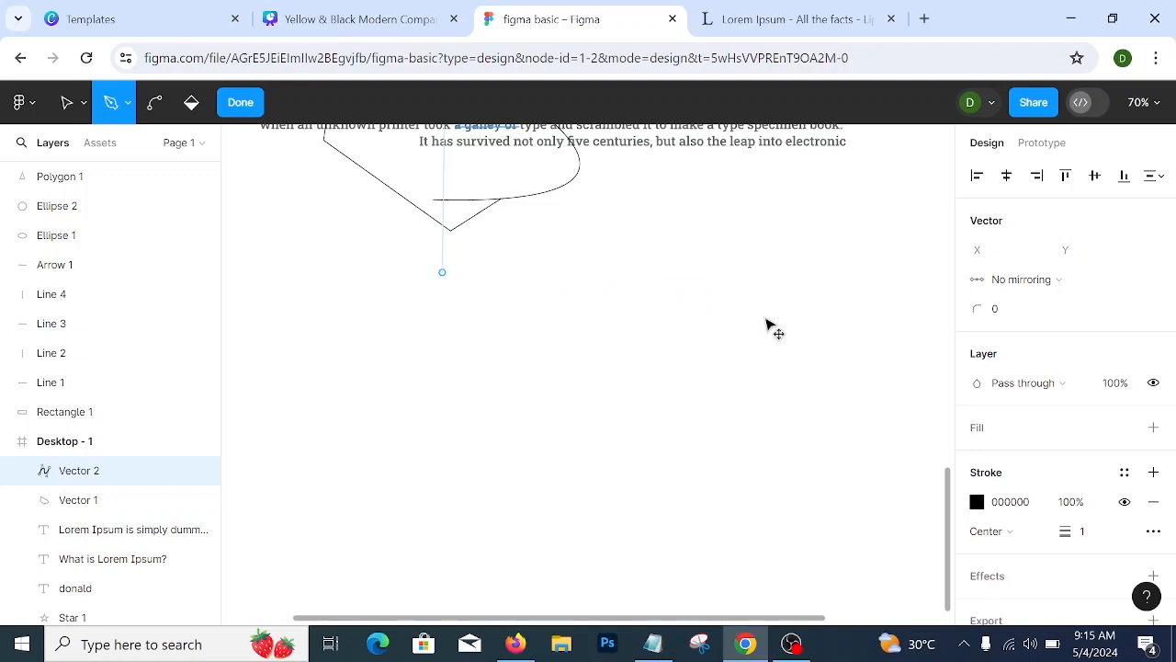
pyautogui.click(500, 283)
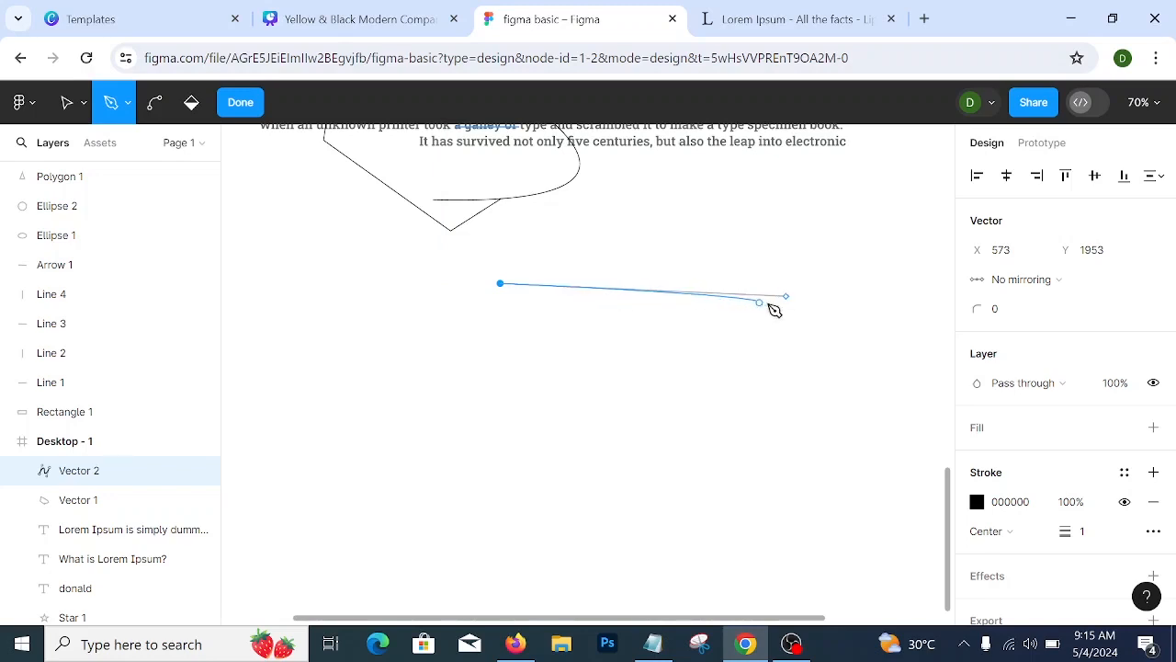
pyautogui.hotkey('ctrl', 'z')
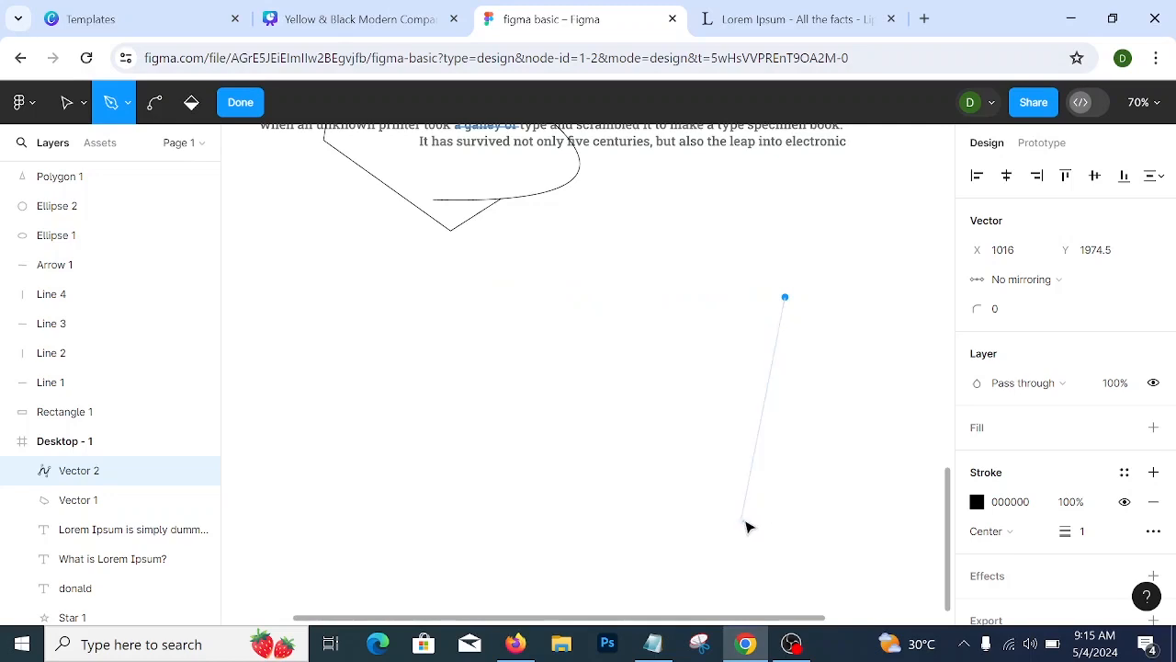
pyautogui.hotkey('ctrl', 'z')
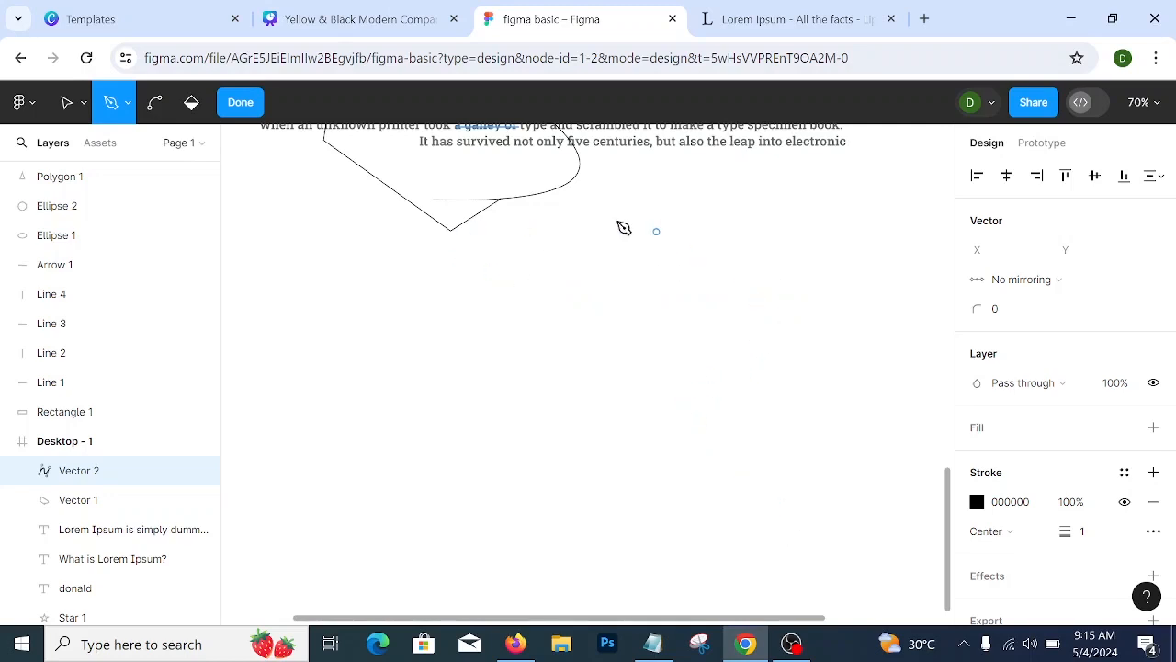
# - Try bending a new path started at about X 338.5, Y 2024.5 with the Bend tool, delete it and finish vector editing
pyautogui.click(349, 329)
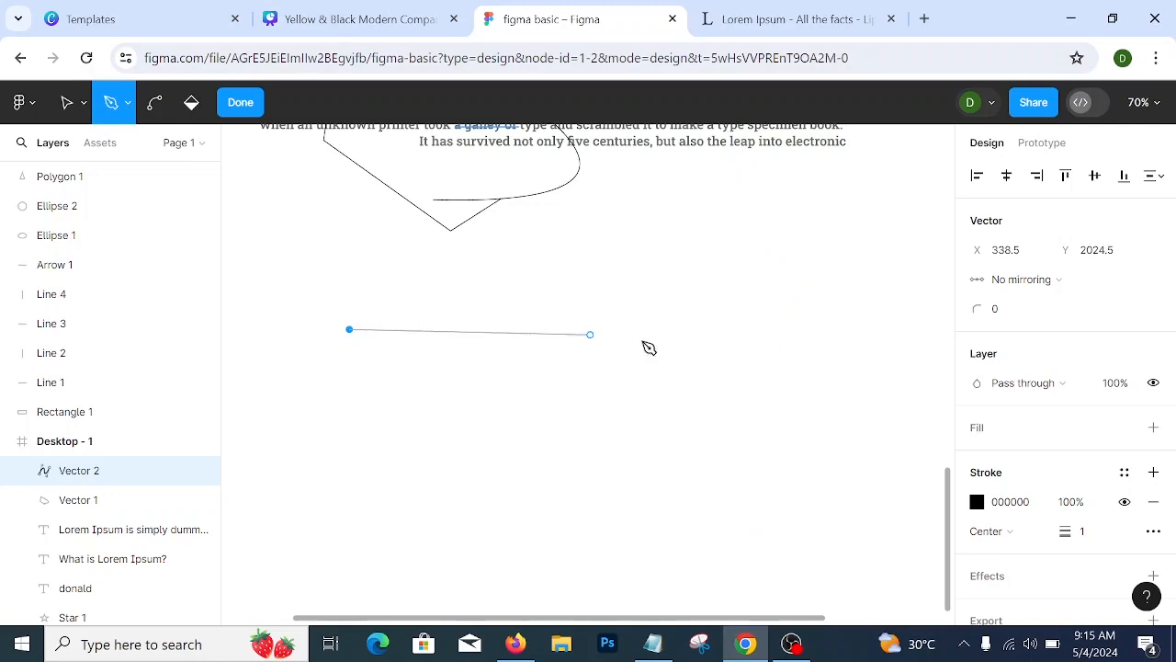
pyautogui.click(784, 337)
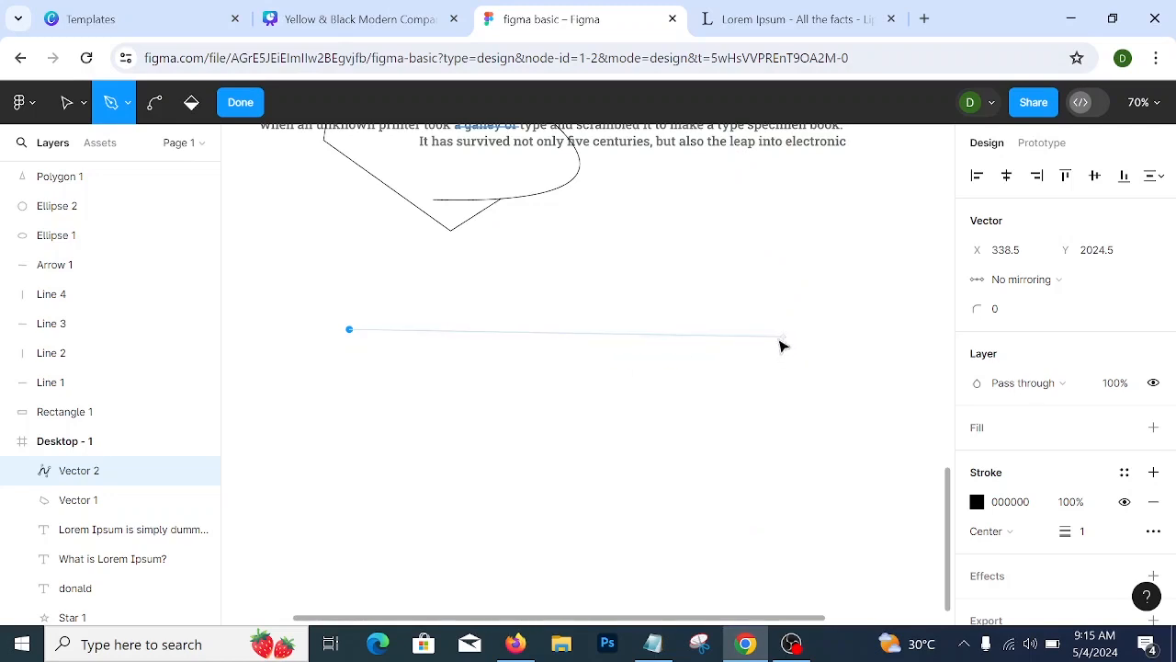
pyautogui.click(156, 106)
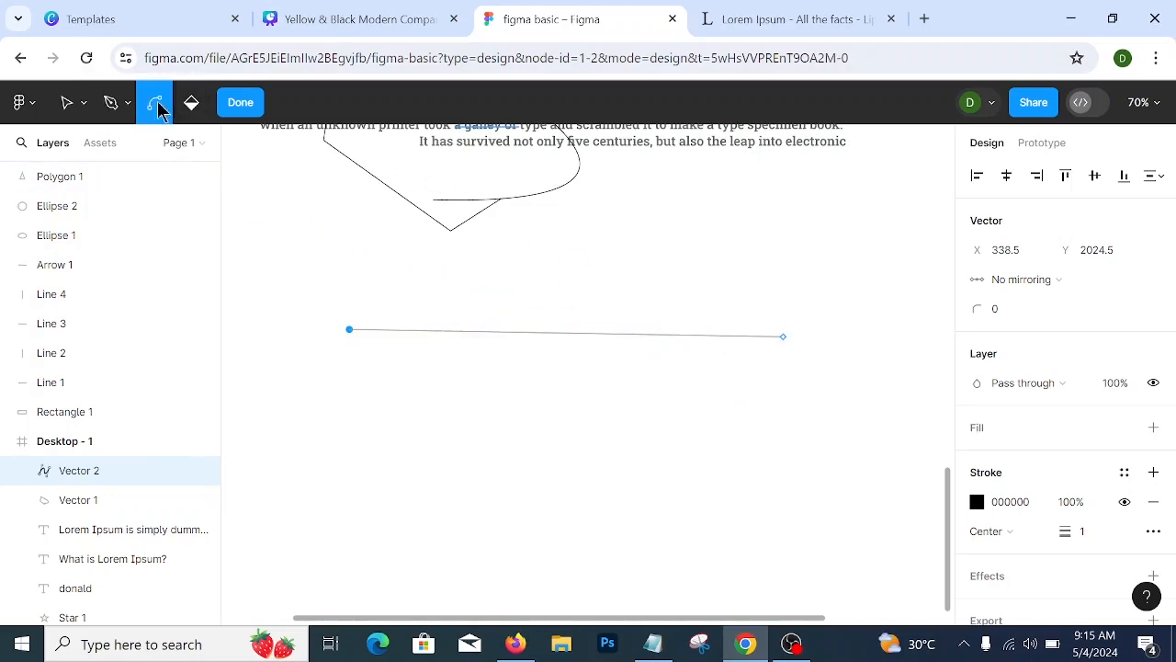
pyautogui.moveTo(602, 332); pyautogui.dragTo(593, 372)
pyautogui.press('Delete')
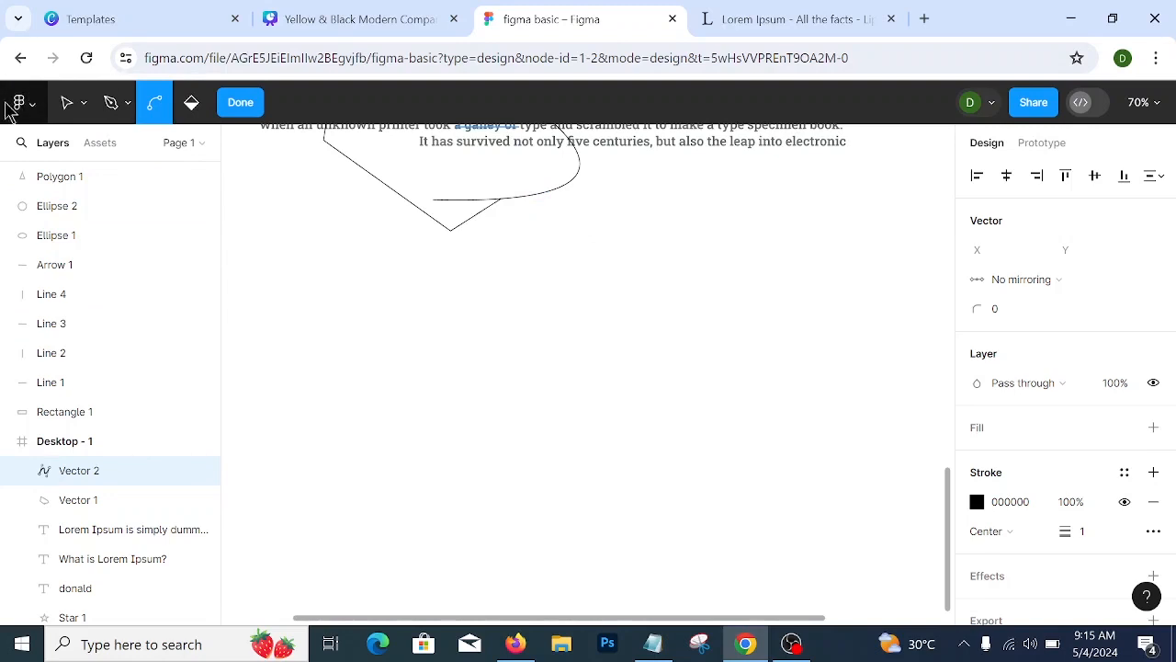
pyautogui.click(231, 108)
# - Move the drawn vector path into the empty area below the paragraph, at about X 736, Y 1744
pyautogui.click(473, 215)
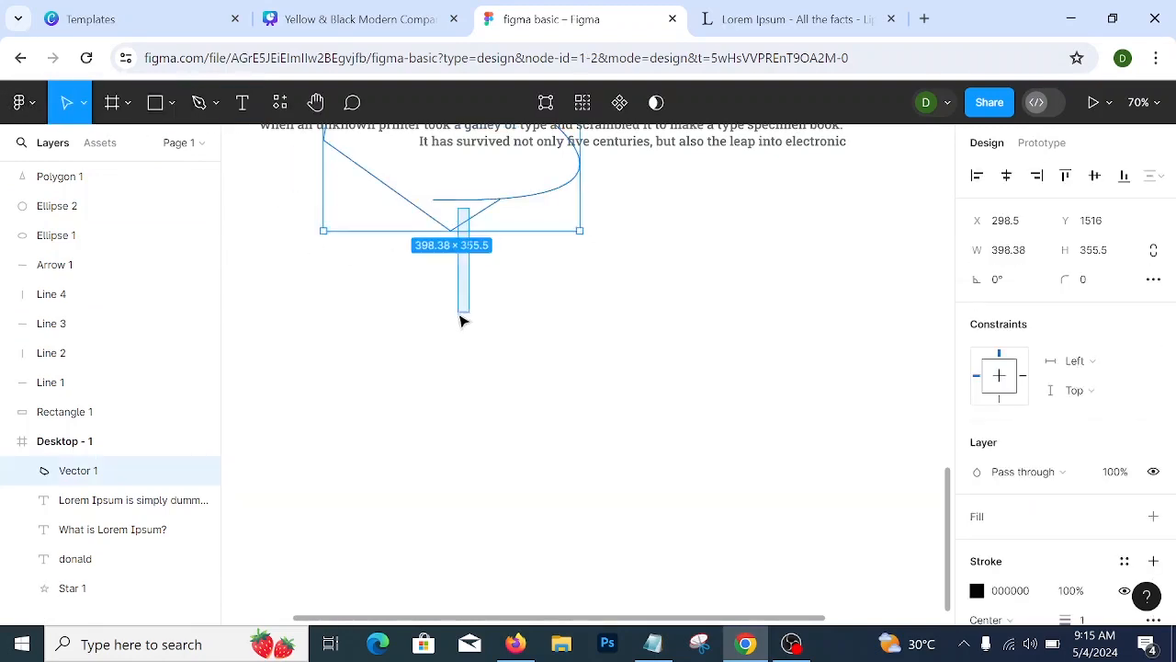
pyautogui.click(548, 219)
pyautogui.click(543, 195)
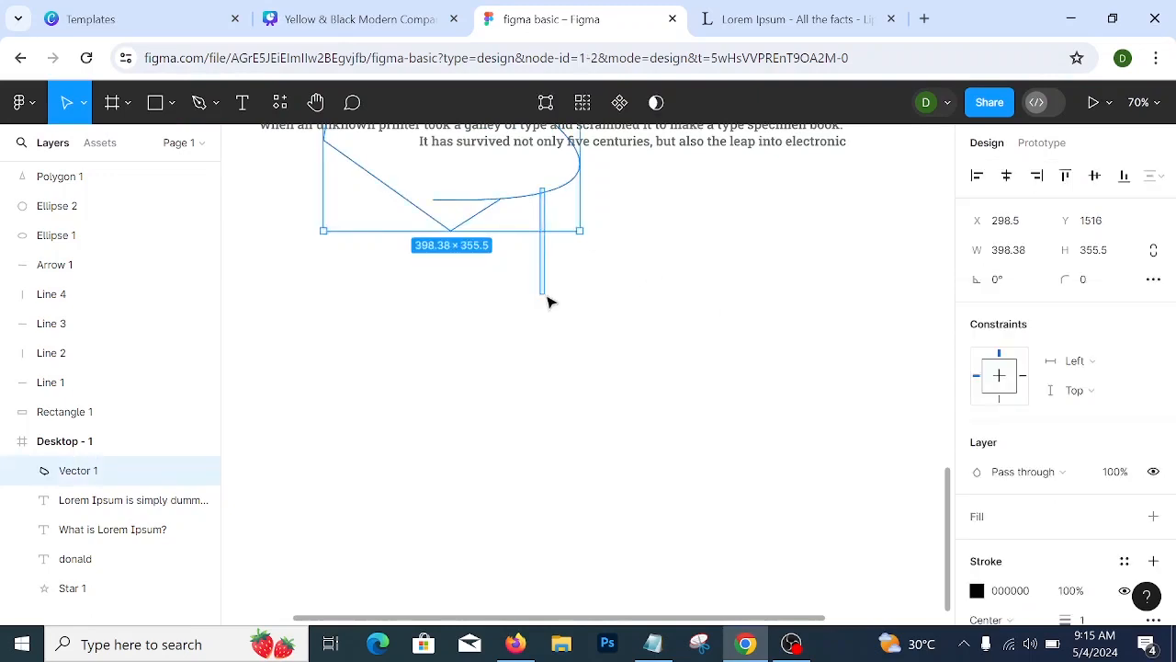
pyautogui.moveTo(520, 223); pyautogui.dragTo(803, 368)
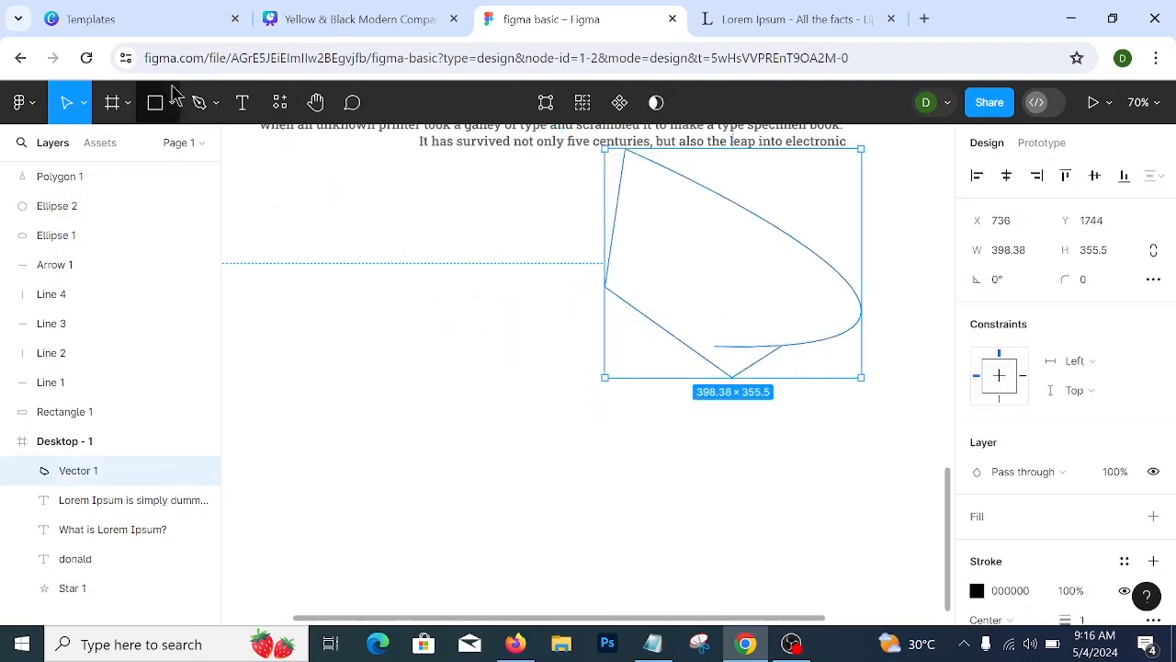
pyautogui.click(216, 104)
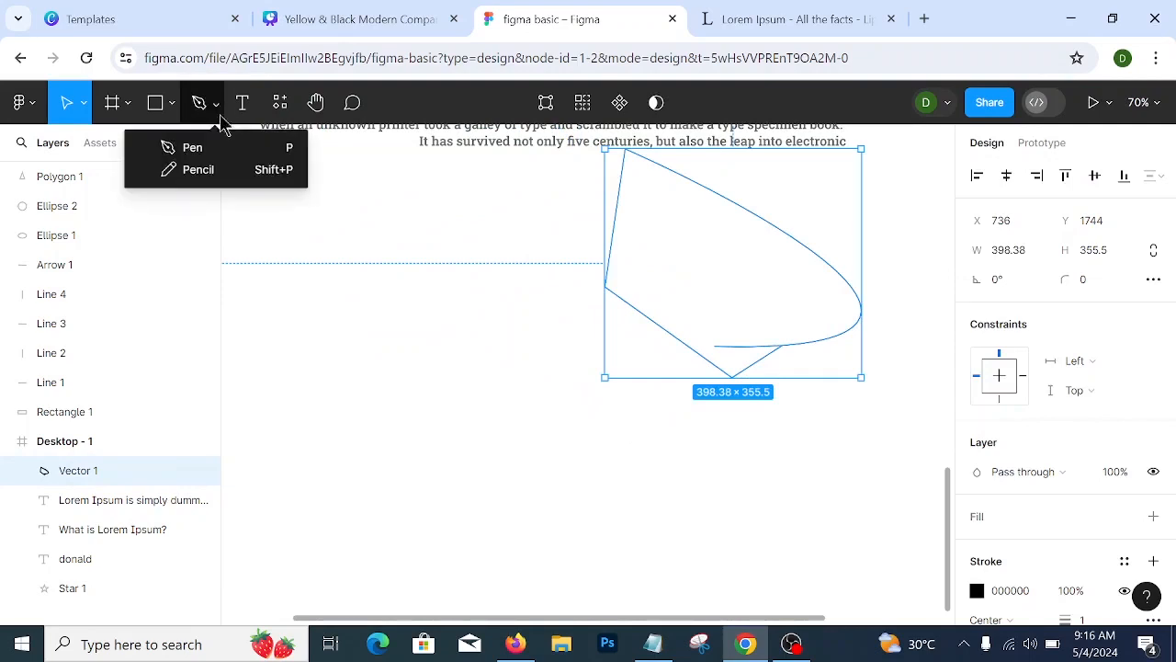
pyautogui.click(217, 105)
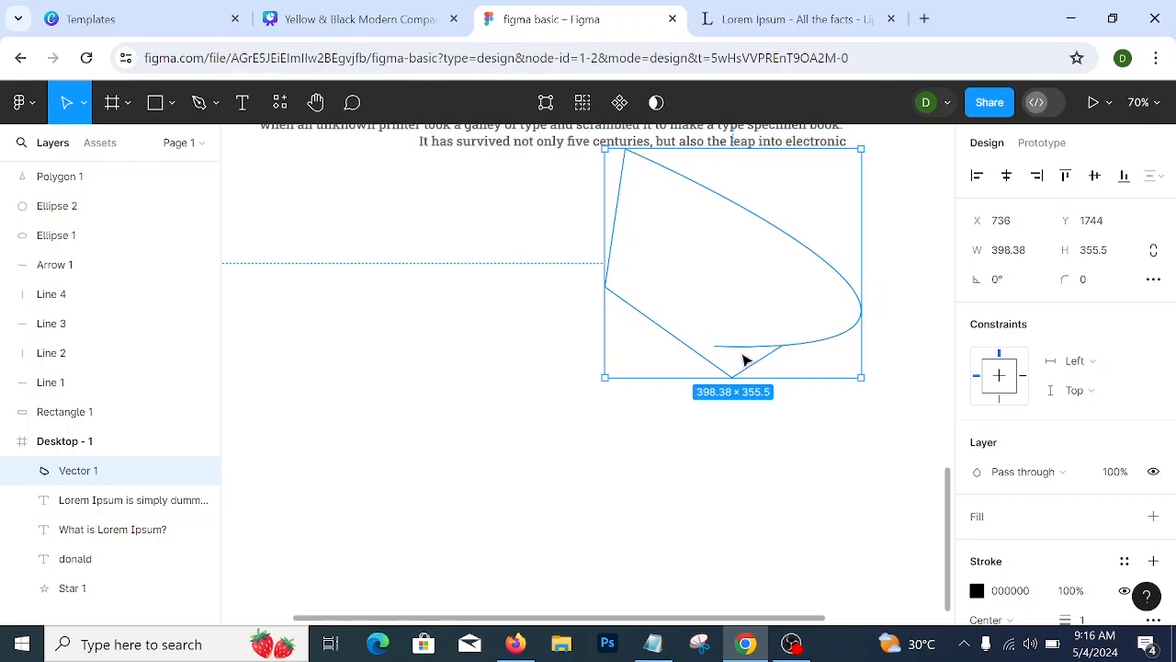
# - Move the drawn vector path down and to the left, to about X 655, Y 1798
pyautogui.moveTo(762, 367); pyautogui.dragTo(707, 402)
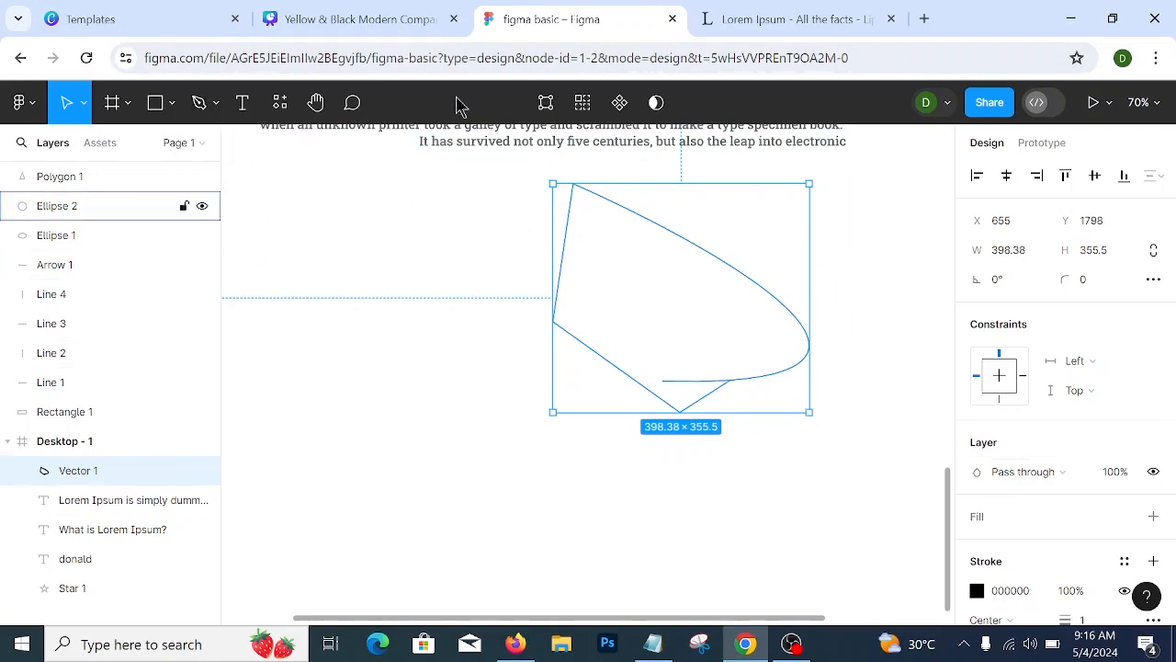
pyautogui.scroll(-5, 714, 265)
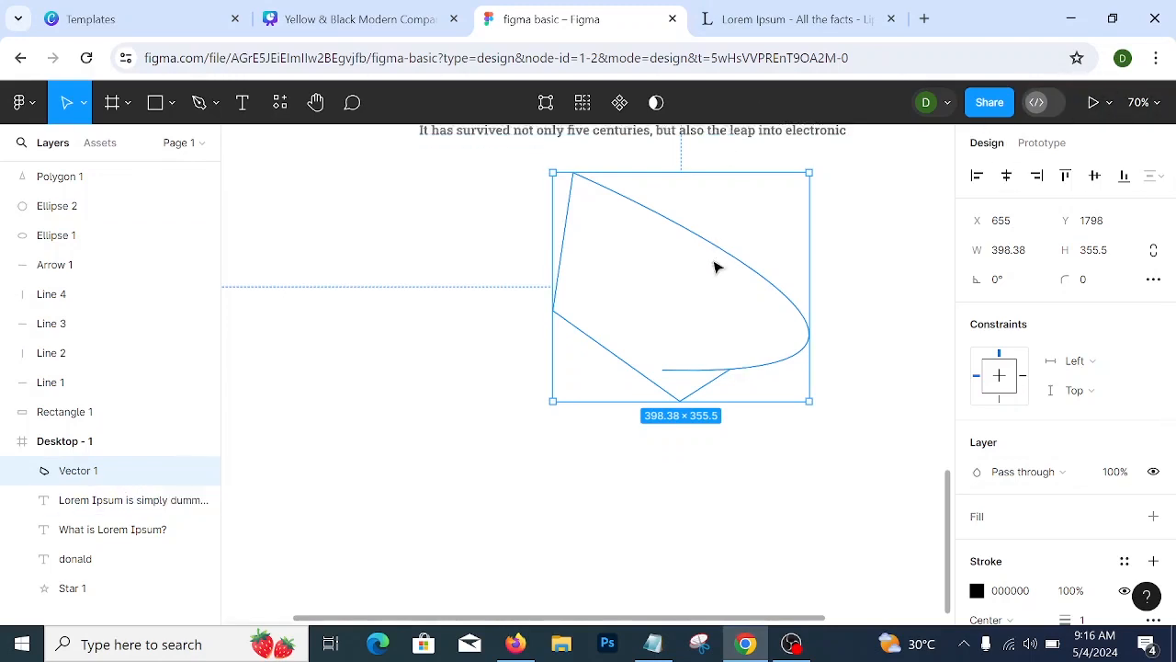
pyautogui.scroll(2, 730, 284)
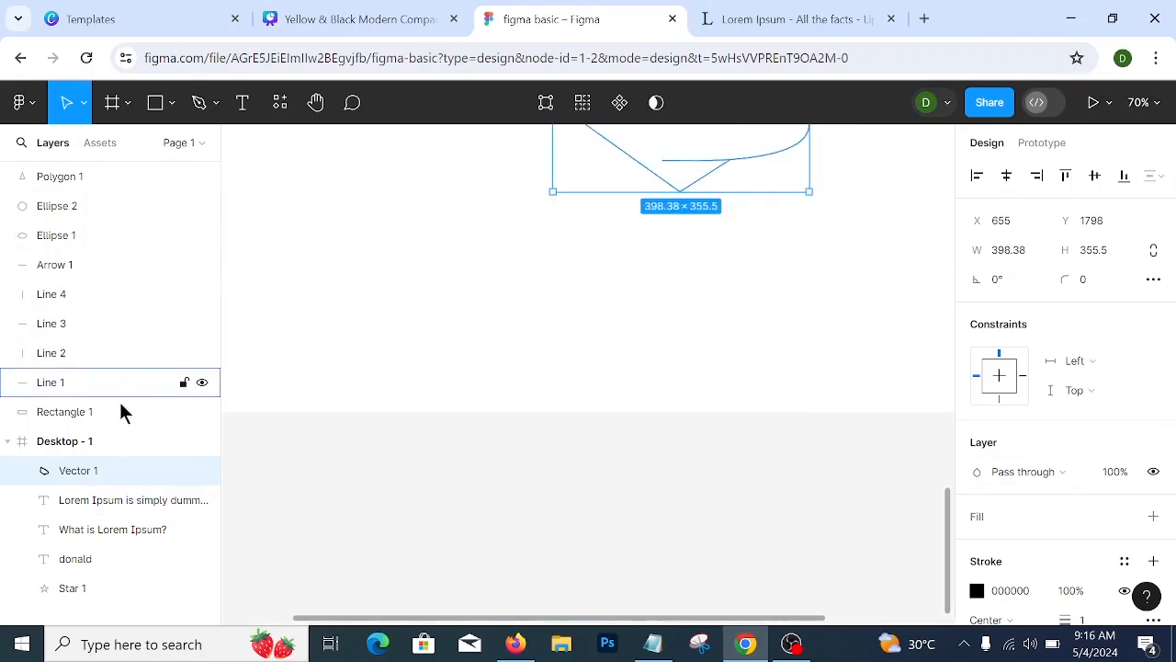
# - Extend the Desktop - 1 frame downward to a height of about 3115
pyautogui.click(108, 438)
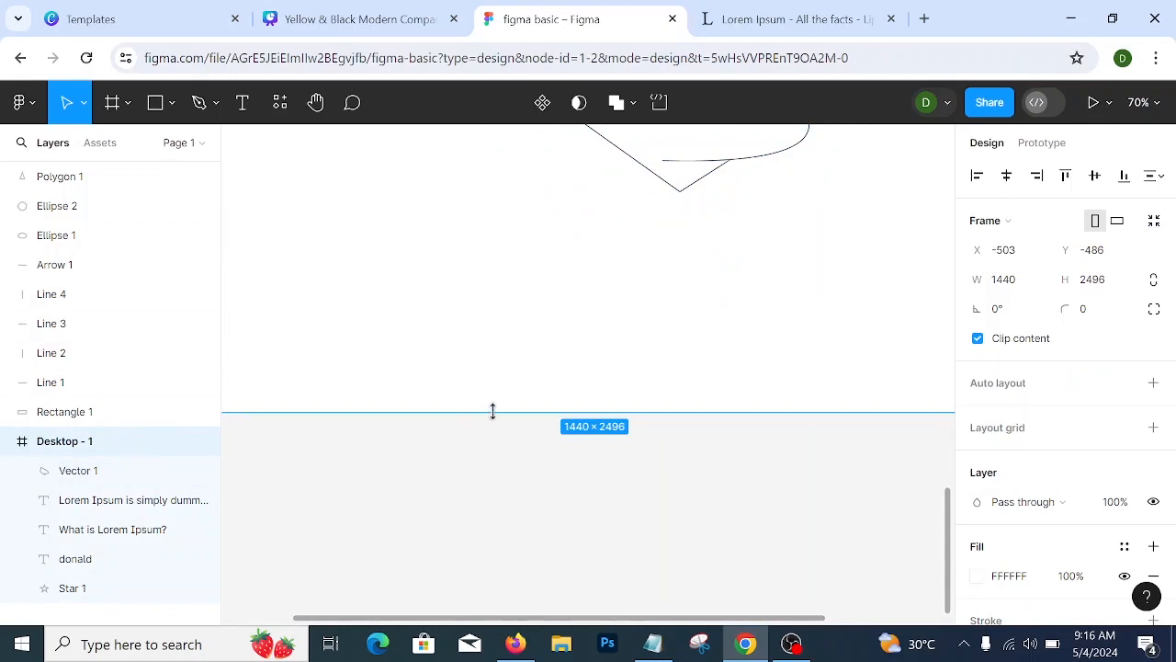
pyautogui.moveTo(496, 436); pyautogui.dragTo(515, 606)
pyautogui.scroll(5, 566, 381)
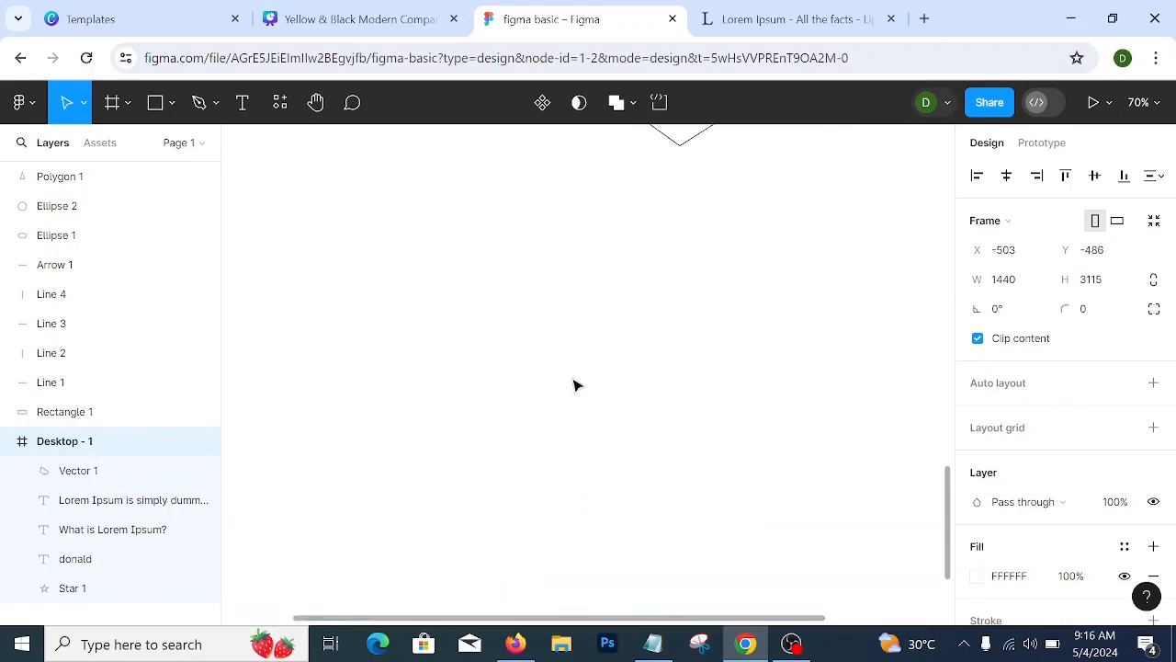
# - Draw a circle of about 159 × 160 below the vector path with the Ellipse tool, at about X 623, Y 2204
pyautogui.click(167, 120)
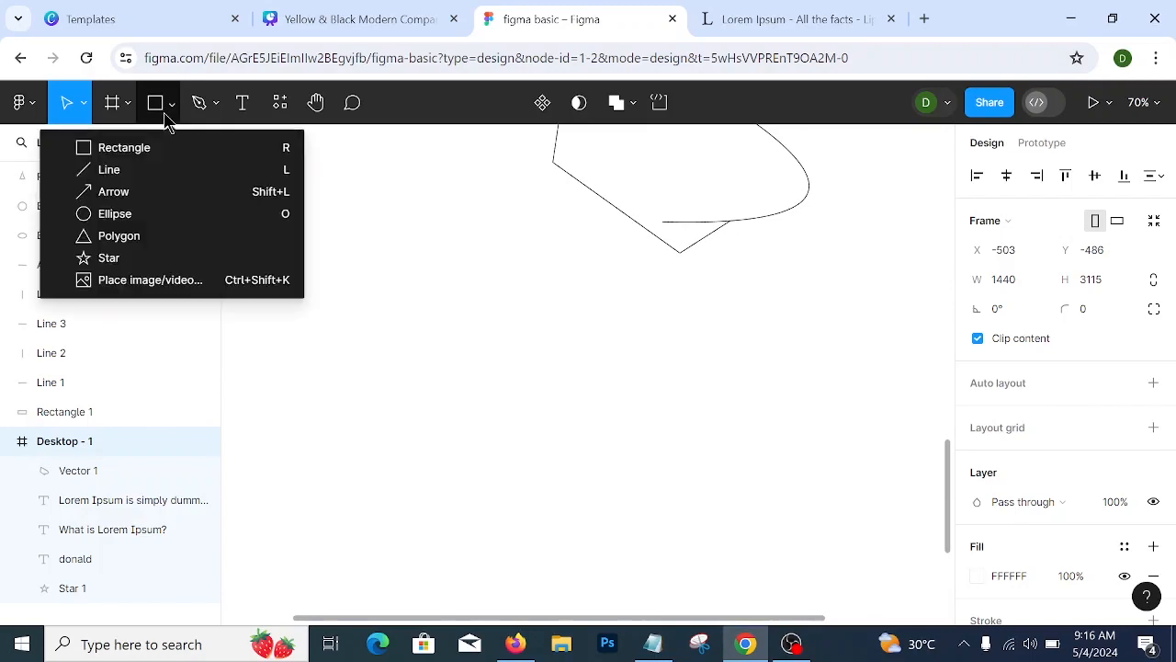
pyautogui.click(172, 116)
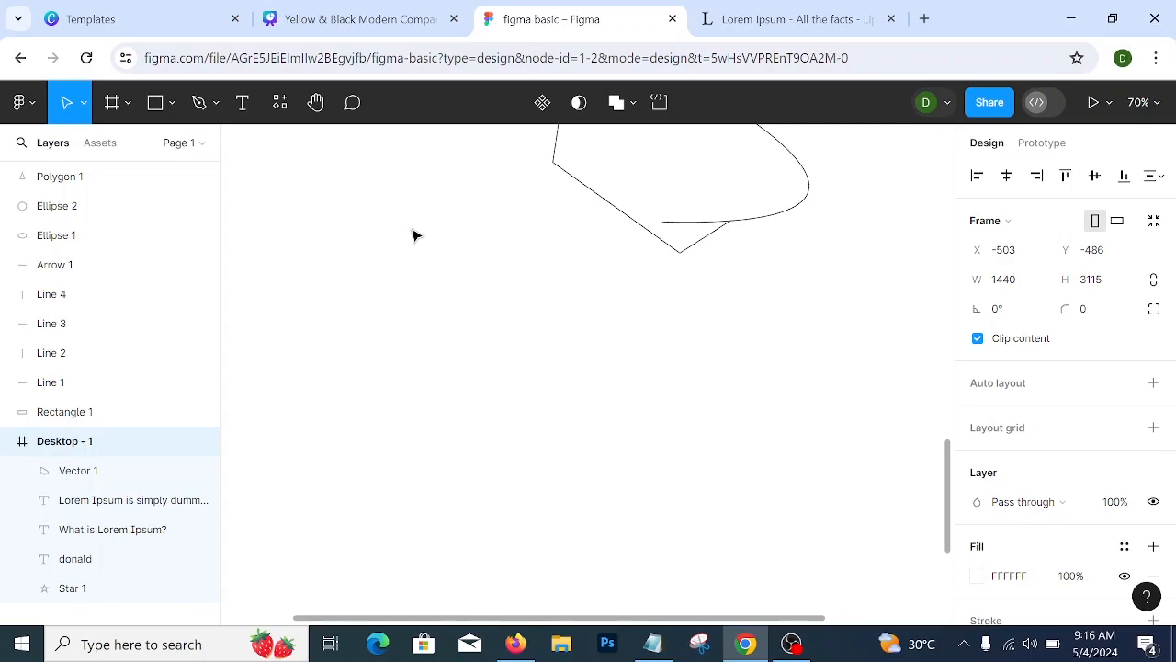
pyautogui.click(172, 105)
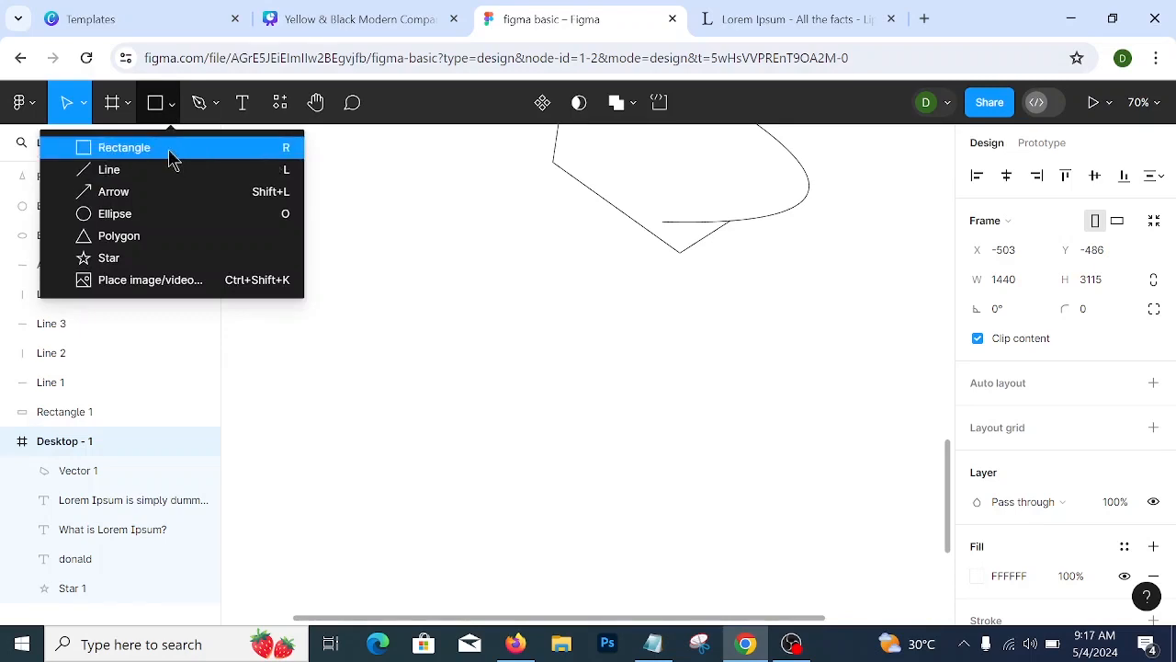
pyautogui.click(167, 147)
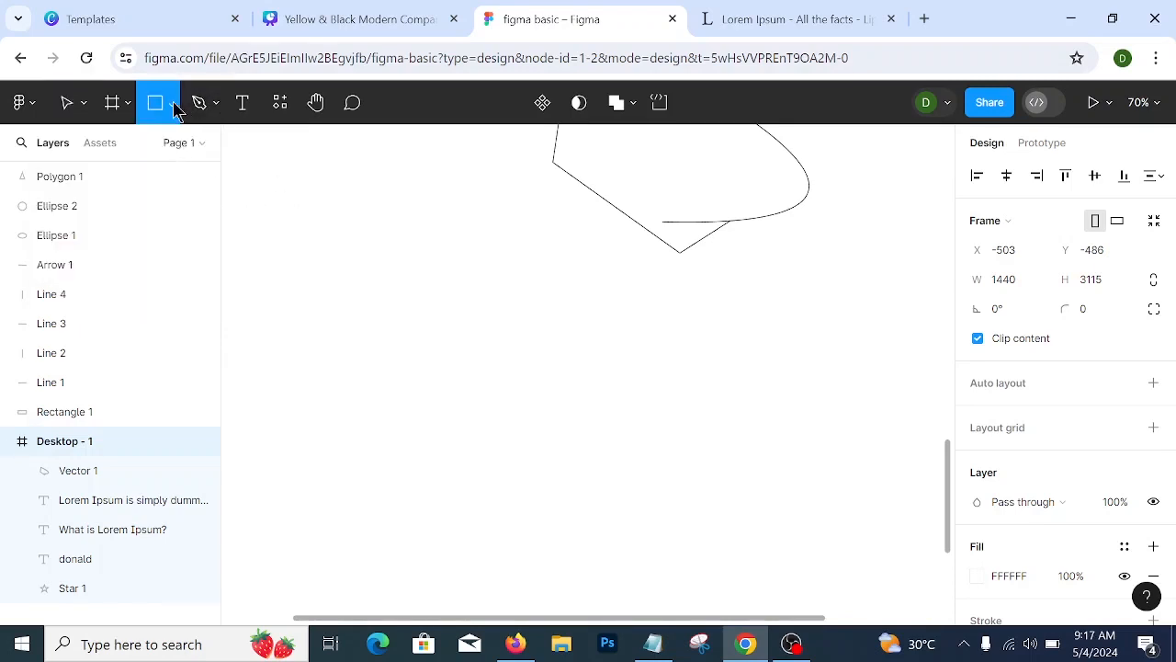
pyautogui.click(173, 105)
pyautogui.click(134, 215)
pyautogui.moveTo(462, 273); pyautogui.dragTo(598, 361)
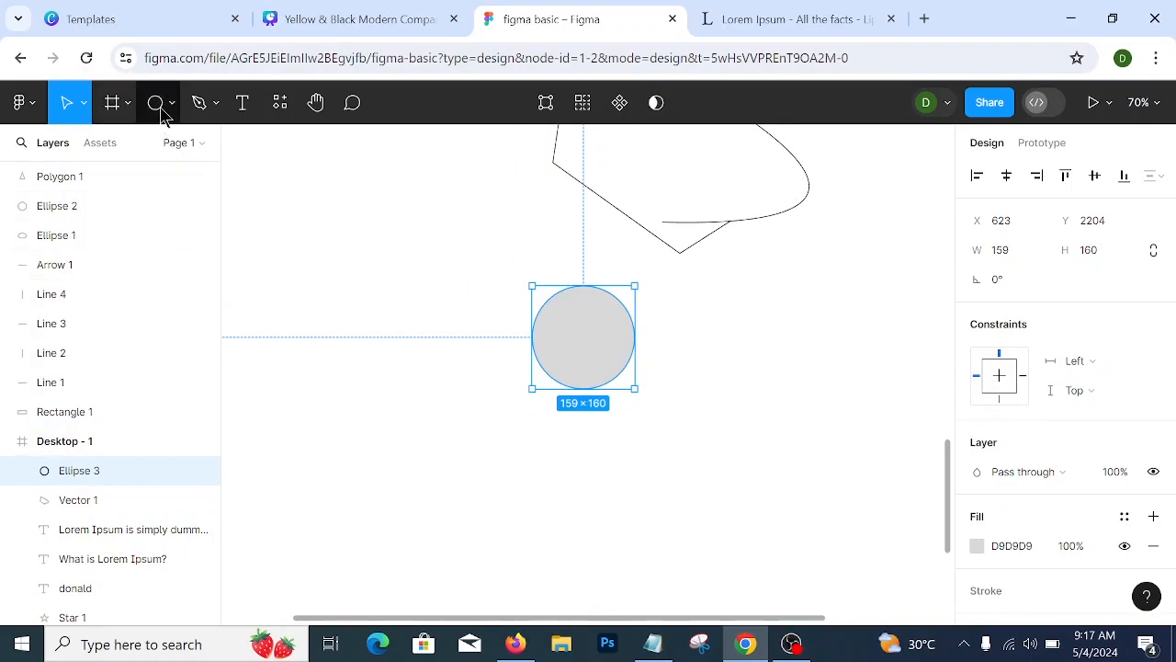
# - Add the text "money" over the new circle and centre it horizontally and vertically inside the circle
pyautogui.click(565, 334)
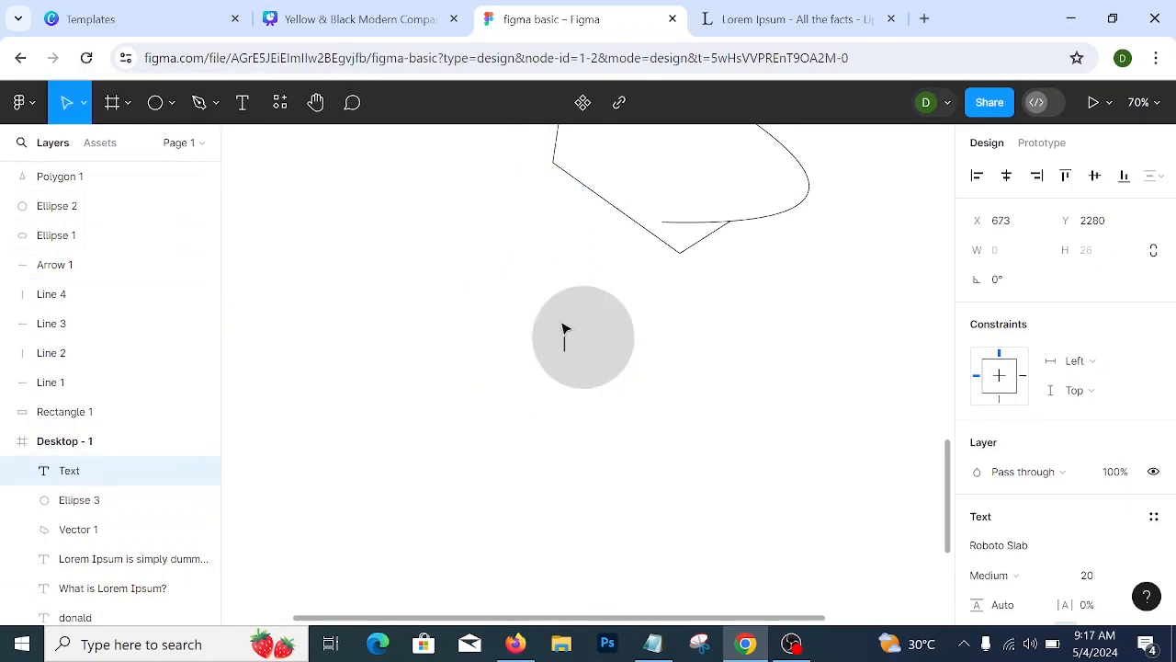
pyautogui.write('money')
pyautogui.press('Escape')
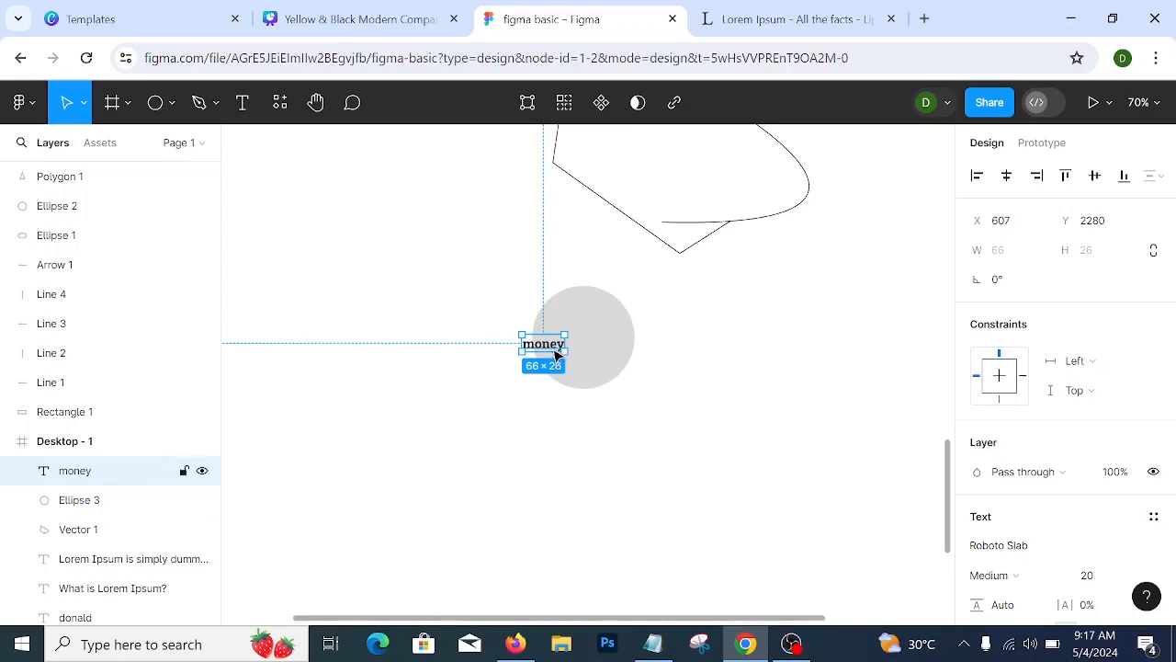
pyautogui.moveTo(543, 350); pyautogui.dragTo(601, 338)
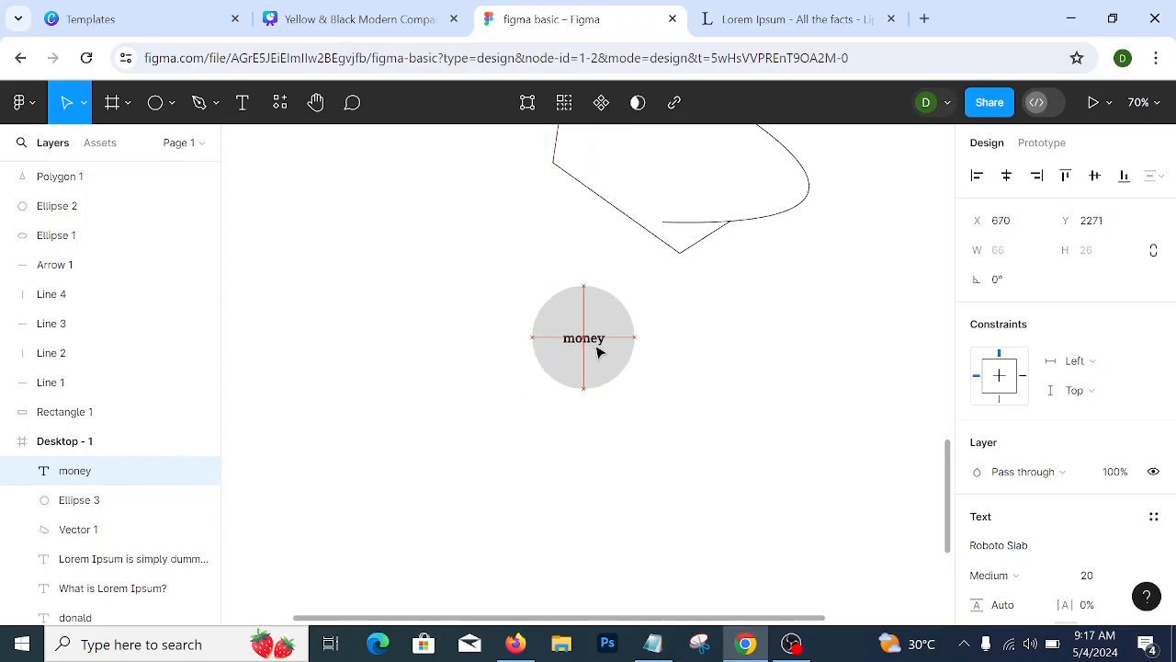
pyautogui.scroll(-2, 722, 376)
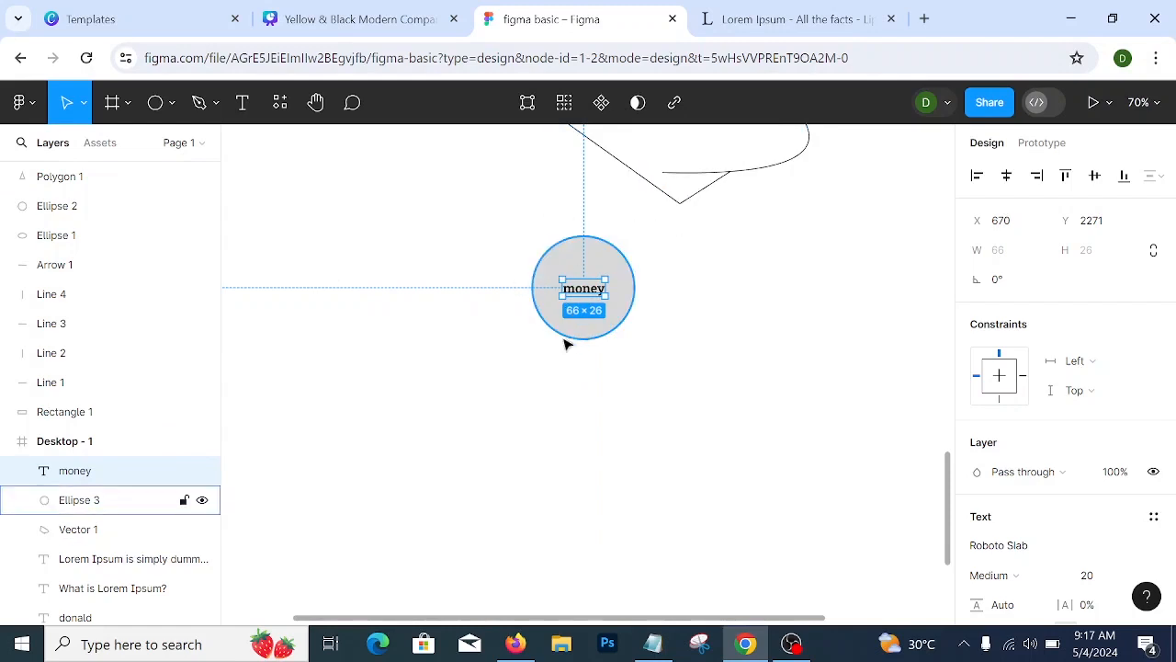
# - Change the fill of the circle behind the "money" text to red EE3C3C
pyautogui.click(446, 286)
pyautogui.click(592, 273)
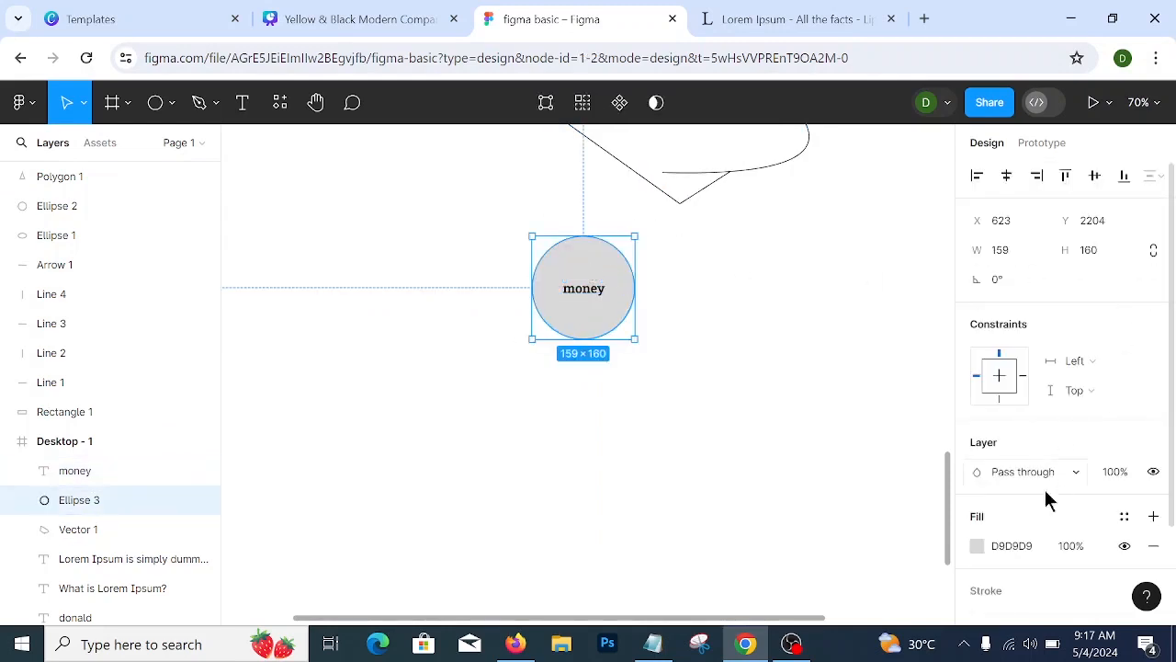
pyautogui.click(977, 545)
pyautogui.click(899, 215)
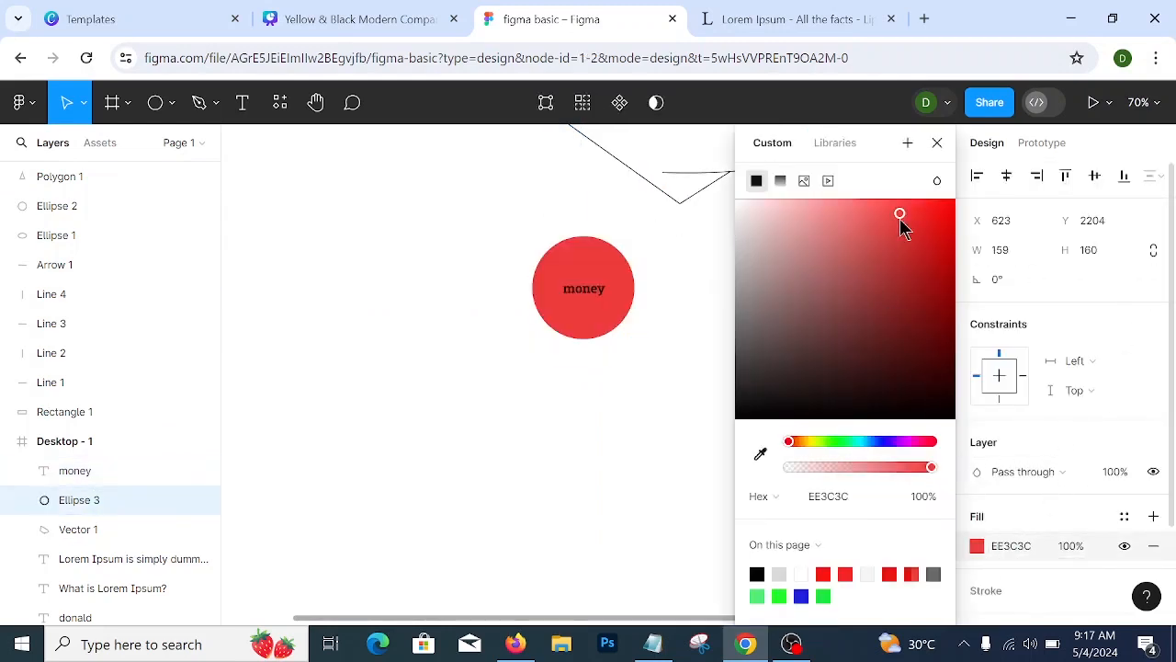
pyautogui.click(937, 142)
pyautogui.click(774, 330)
# - Draw a nearly horizontal line about 717 long below the red circle, starting at about X 336, Y 2469
pyautogui.scroll(-2, 774, 326)
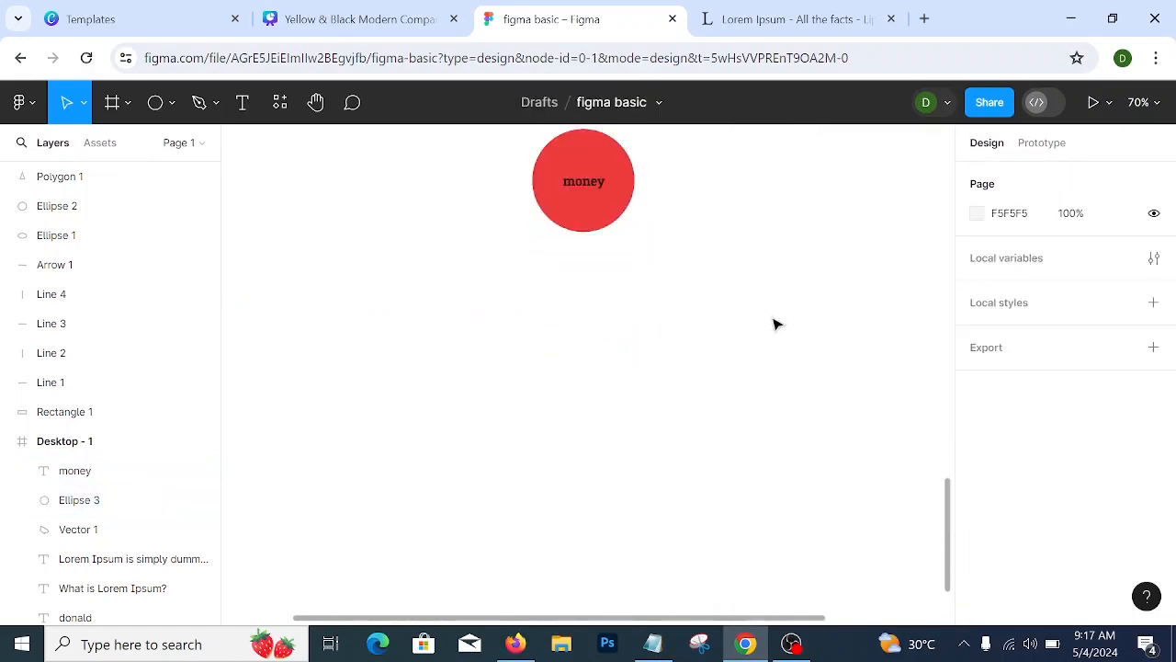
pyautogui.scroll(3, 707, 343)
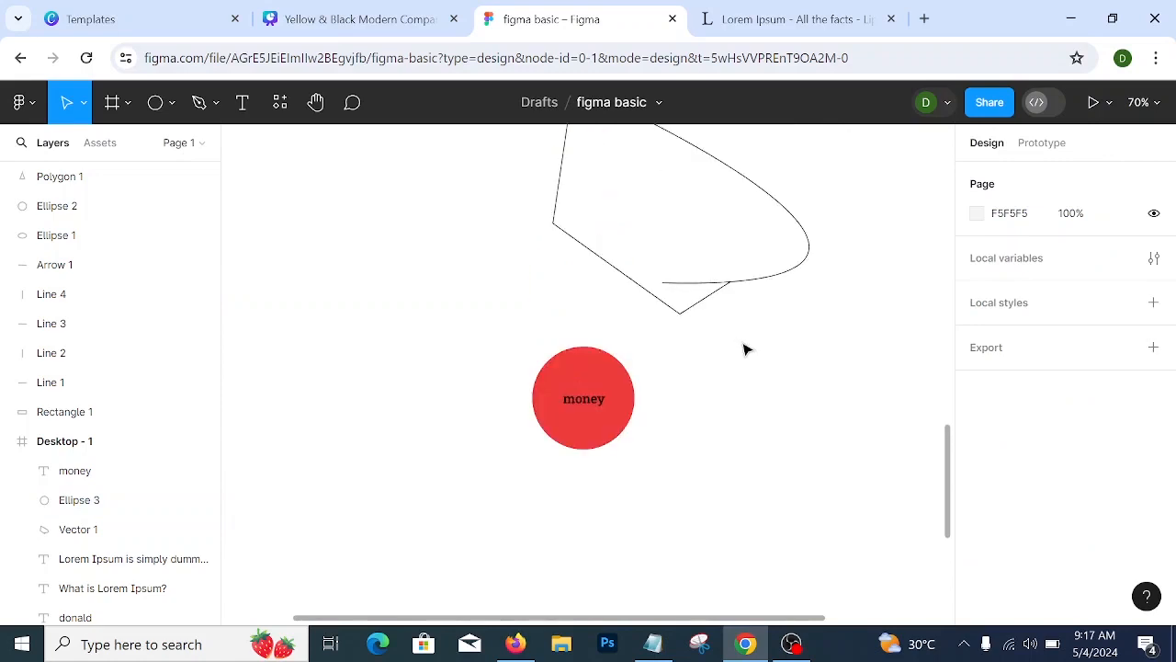
pyautogui.scroll(-1, 690, 365)
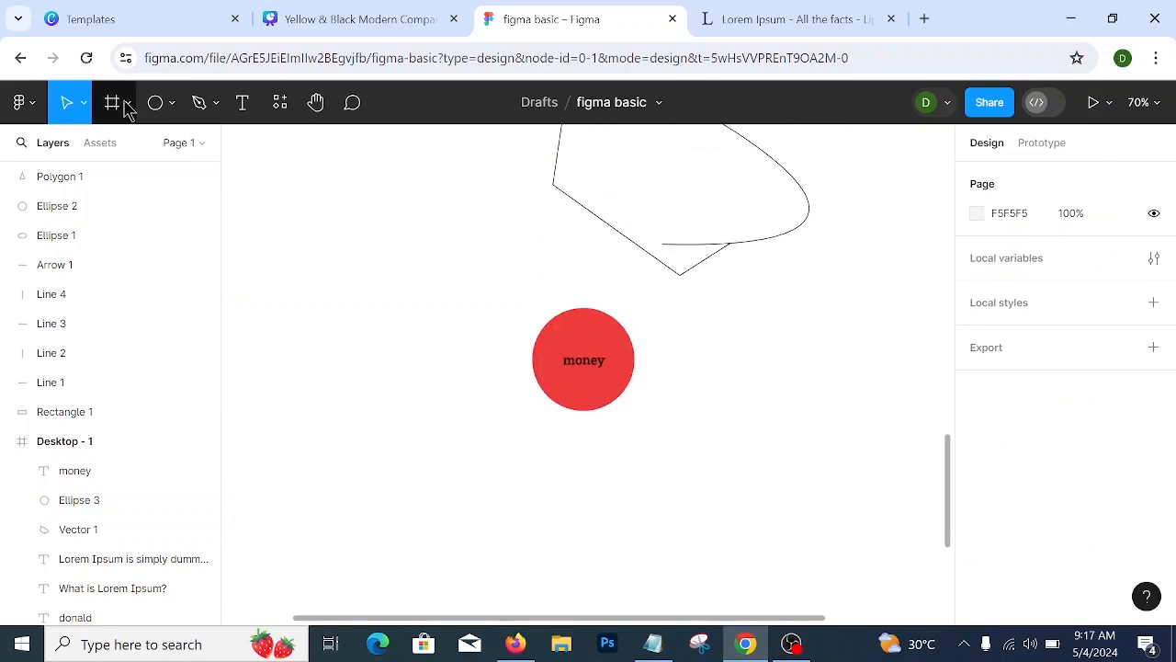
pyautogui.click(172, 103)
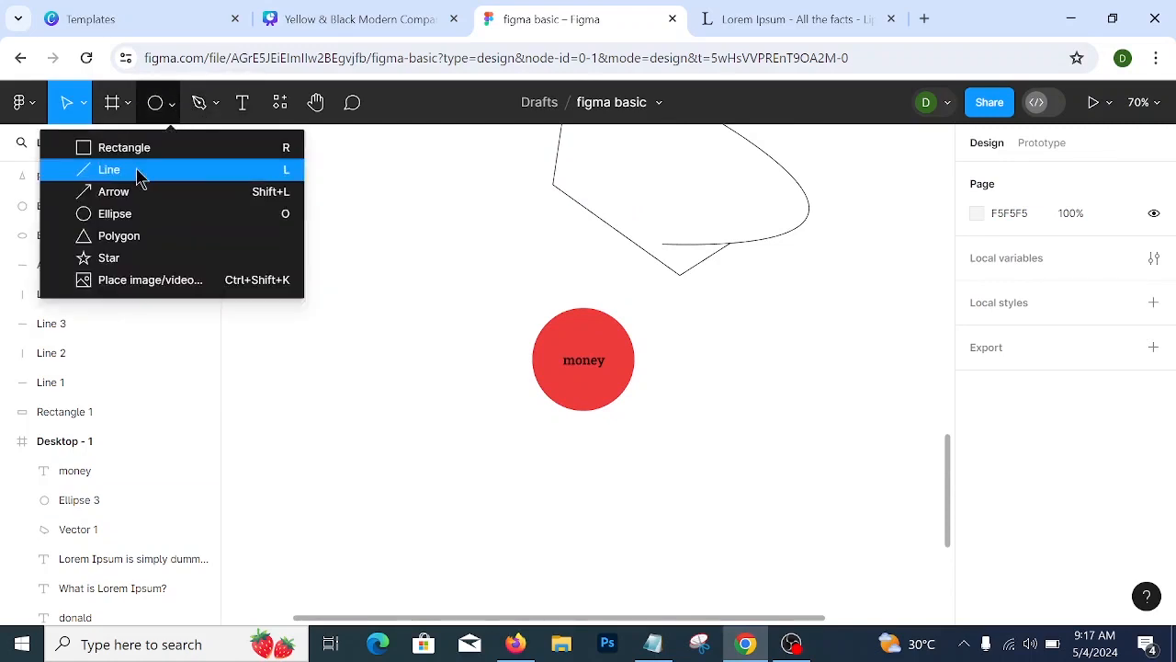
pyautogui.click(140, 171)
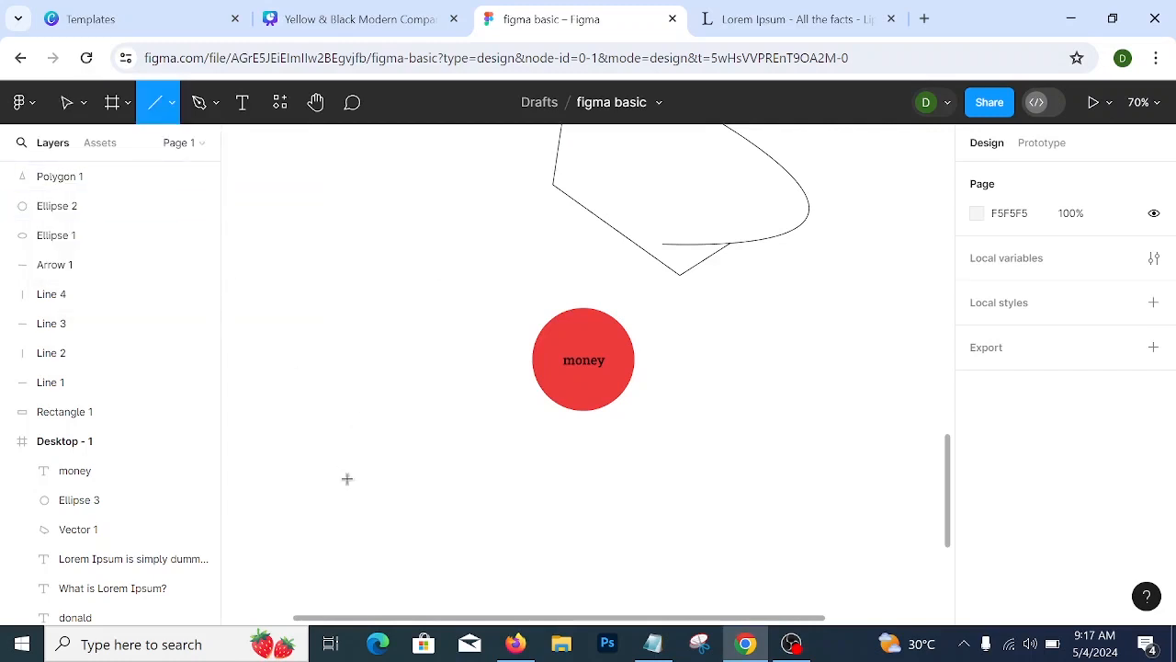
pyautogui.moveTo(348, 478)
pyautogui.mouseDown()
pyautogui.moveTo(579, 512)
pyautogui.moveTo(811, 458)
pyautogui.moveTo(808, 478)
pyautogui.mouseUp()
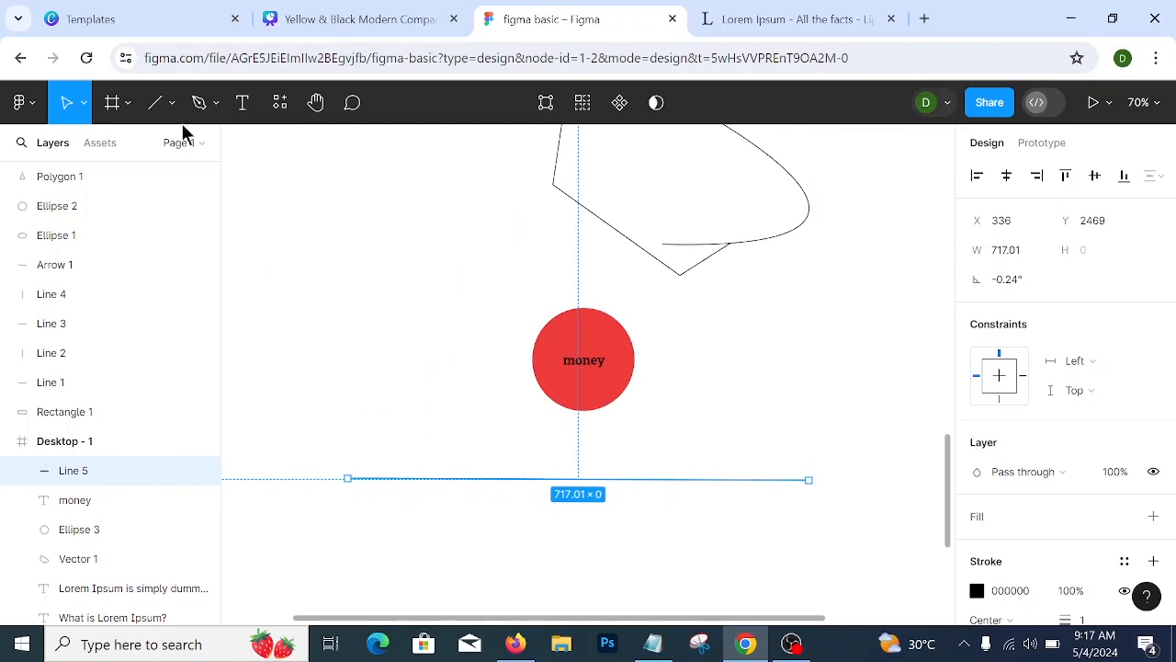
pyautogui.click(284, 233)
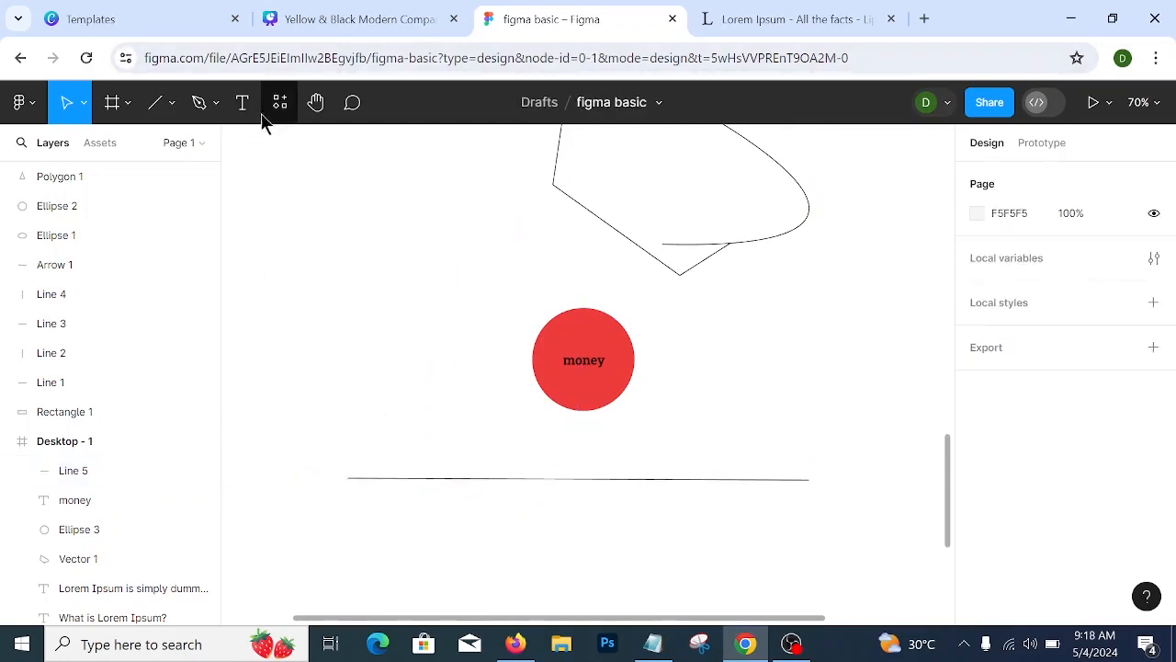
# - Add the text "First name" just above the new line and align its left edge with the line's left end
pyautogui.click(242, 102)
pyautogui.click(362, 433)
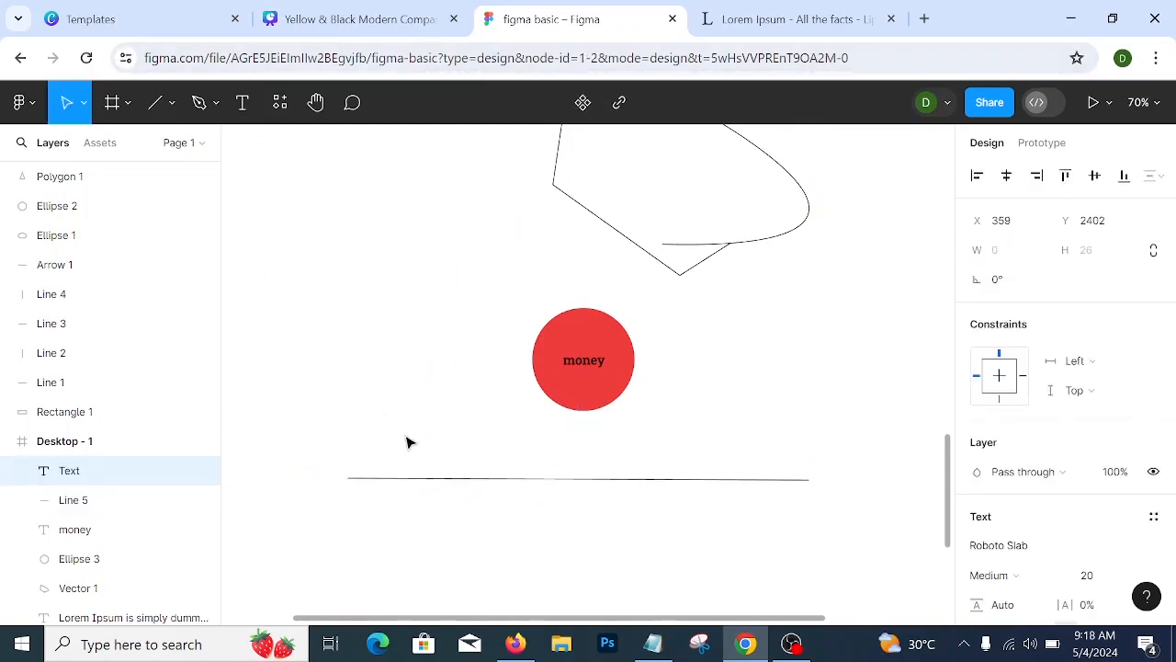
pyautogui.write('name')
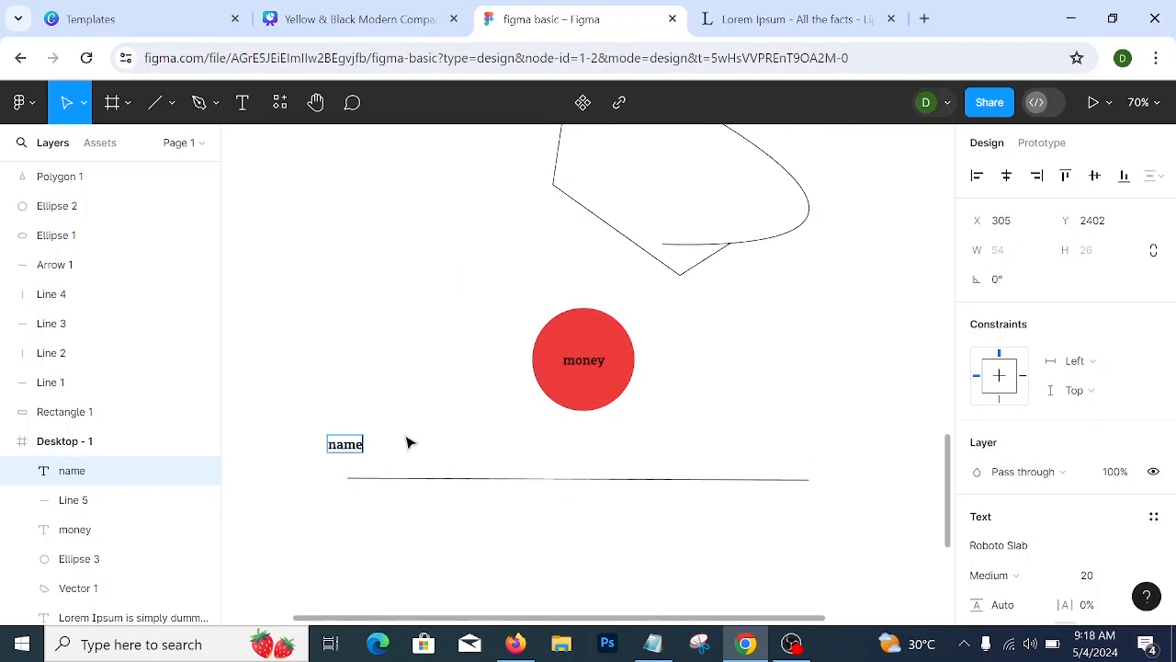
pyautogui.click(331, 446)
pyautogui.press('Escape')
pyautogui.write('F')
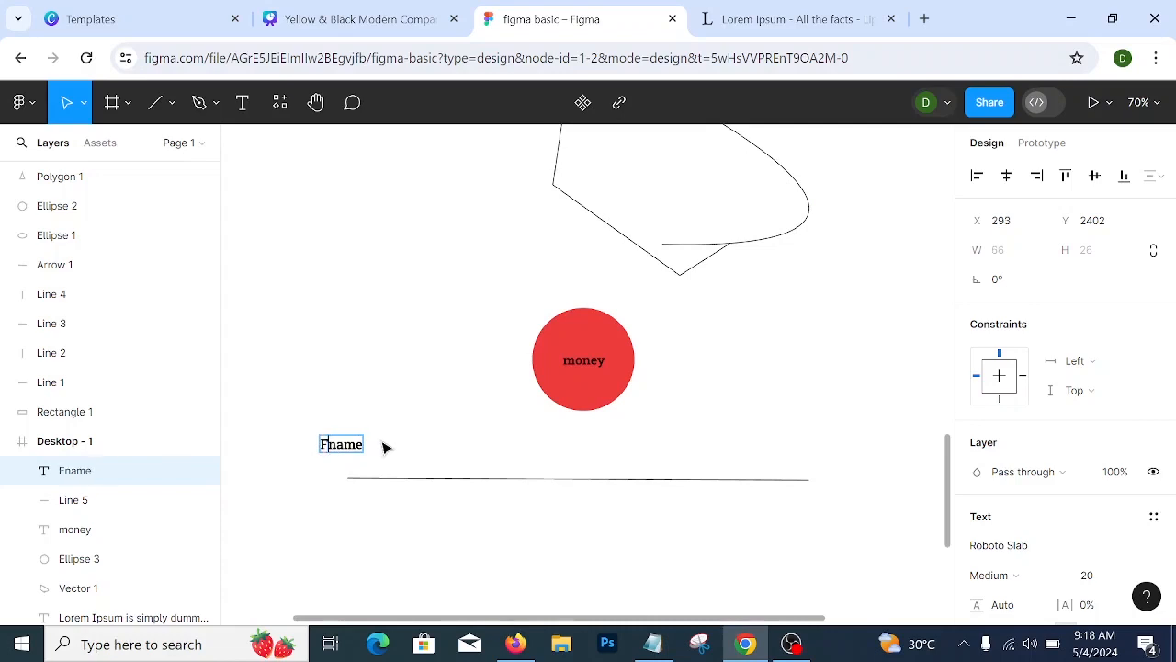
pyautogui.write('irst')
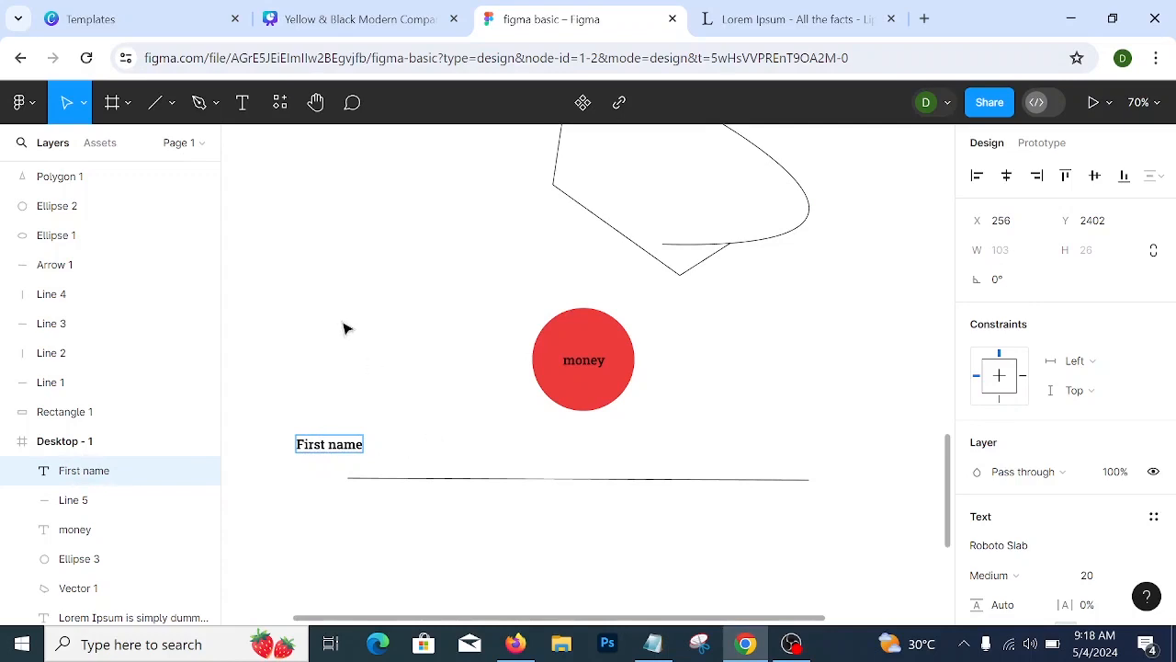
pyautogui.press('Escape')
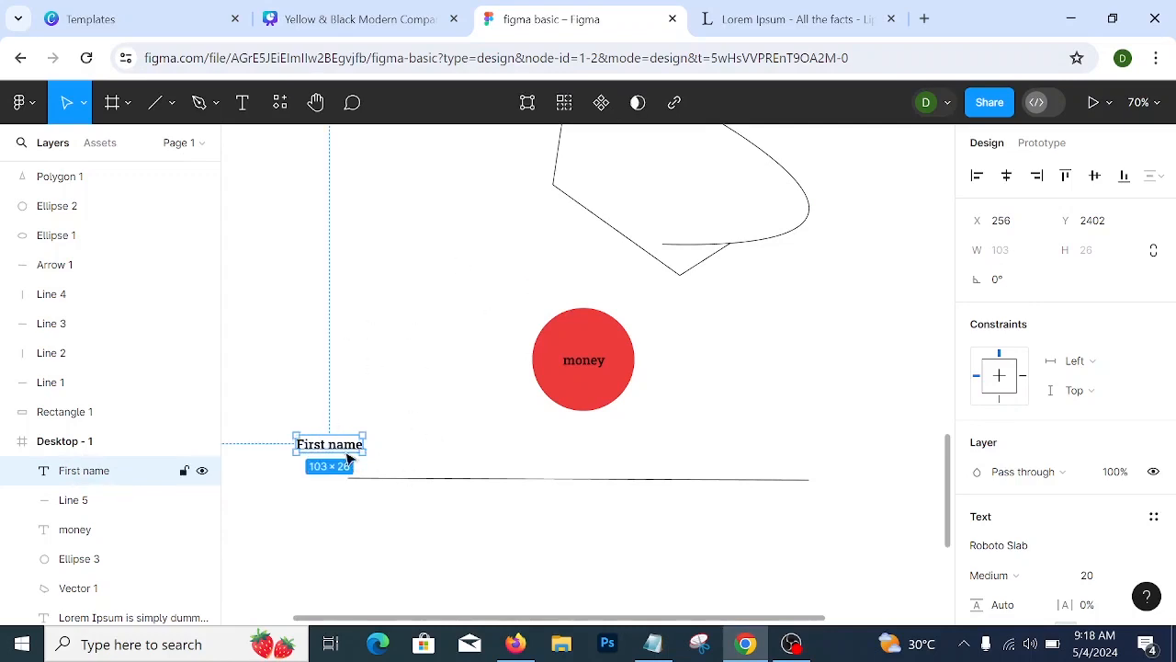
pyautogui.moveTo(348, 457); pyautogui.dragTo(399, 461)
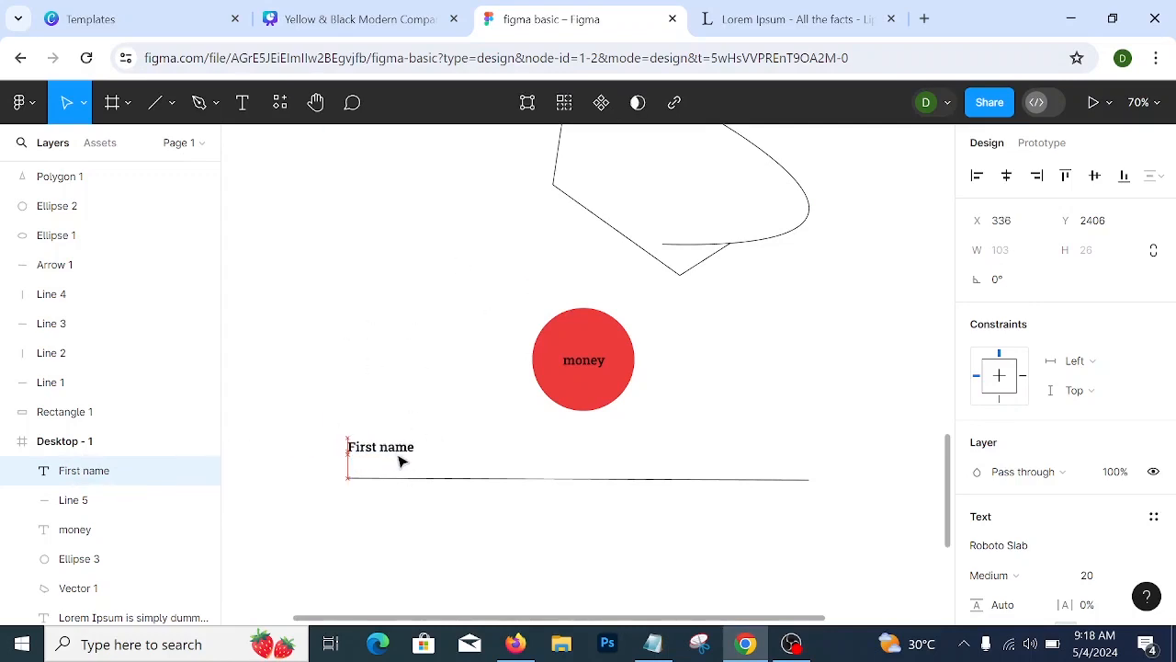
pyautogui.click(427, 294)
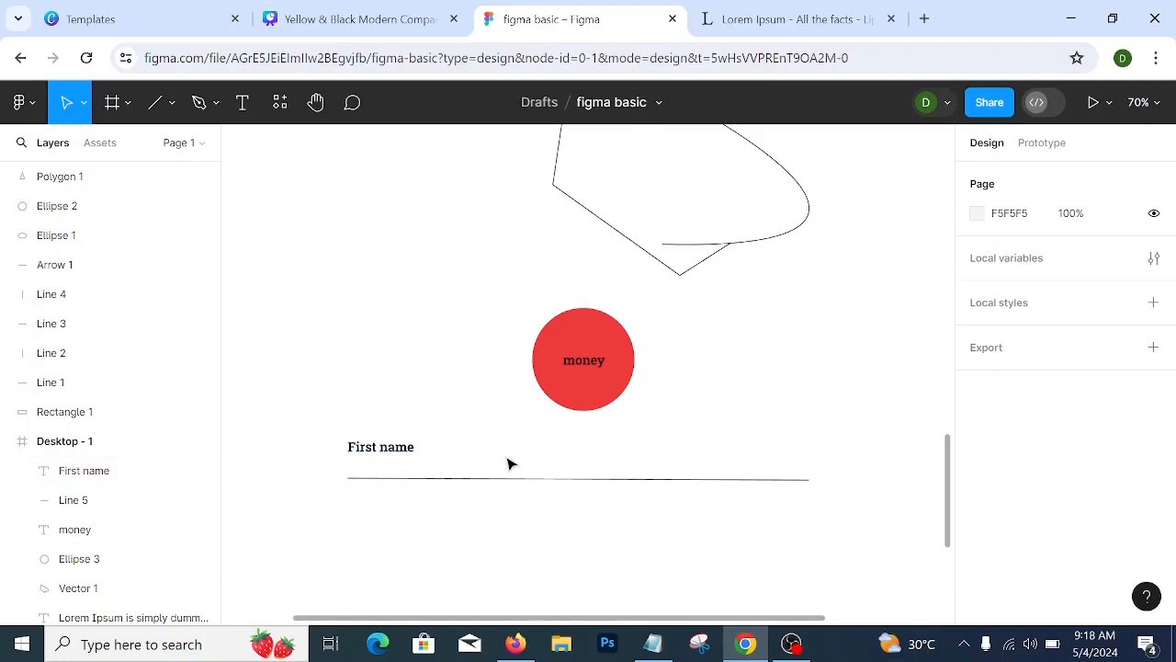
pyautogui.scroll(-2, 514, 460)
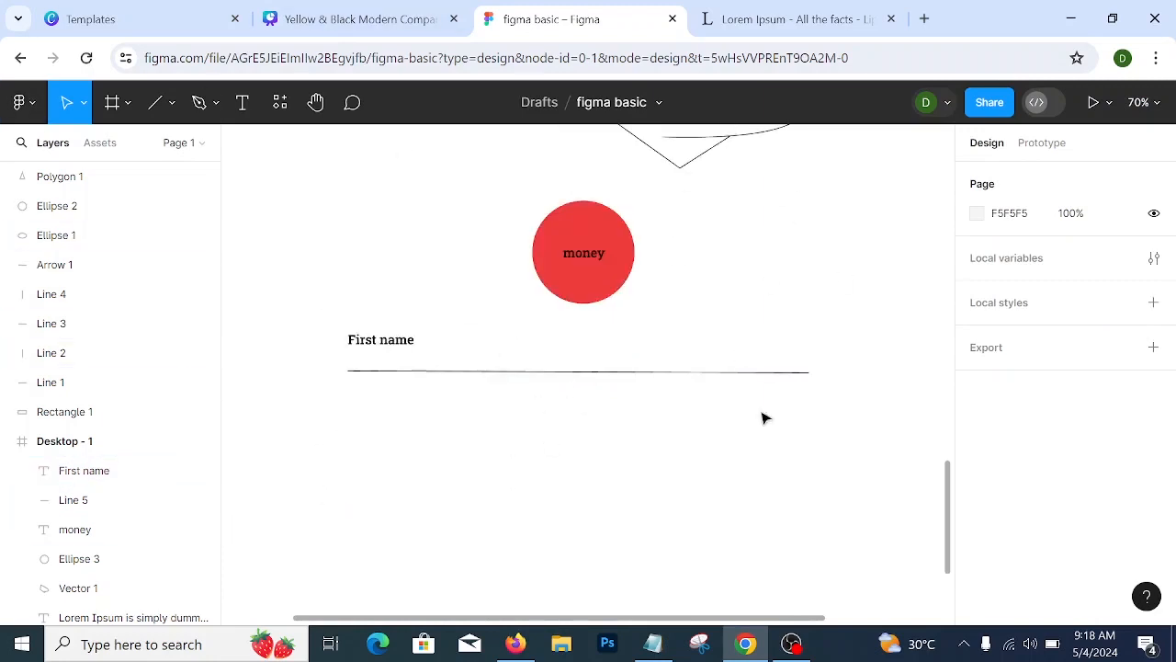
pyautogui.scroll(1, 602, 379)
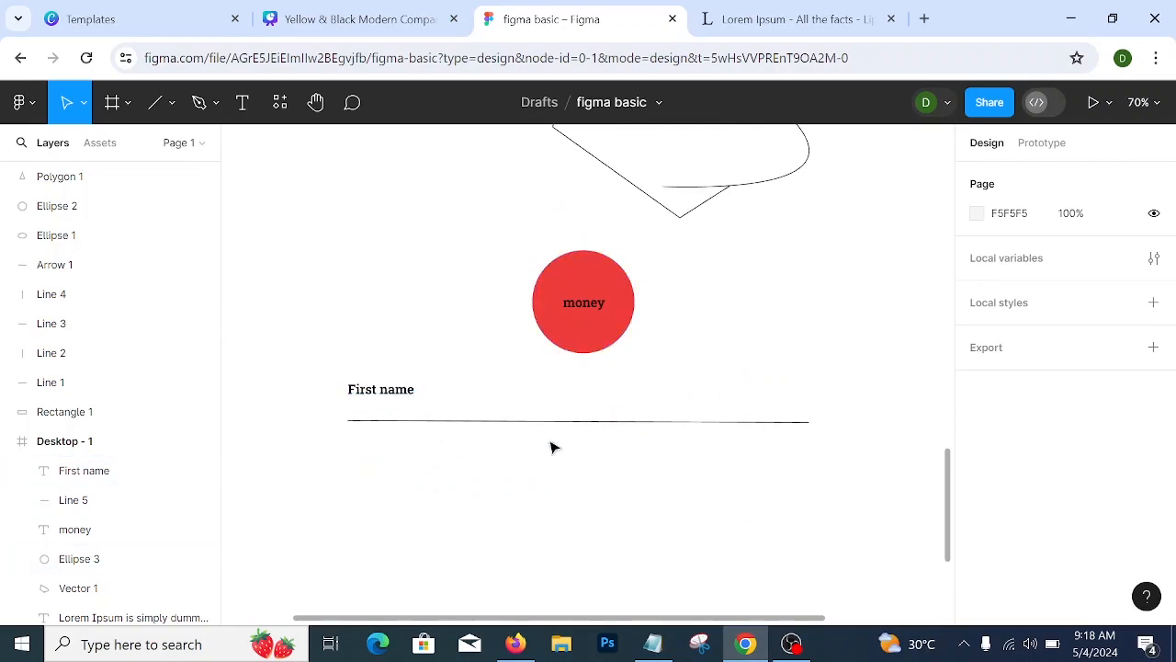
pyautogui.scroll(-2, 638, 531)
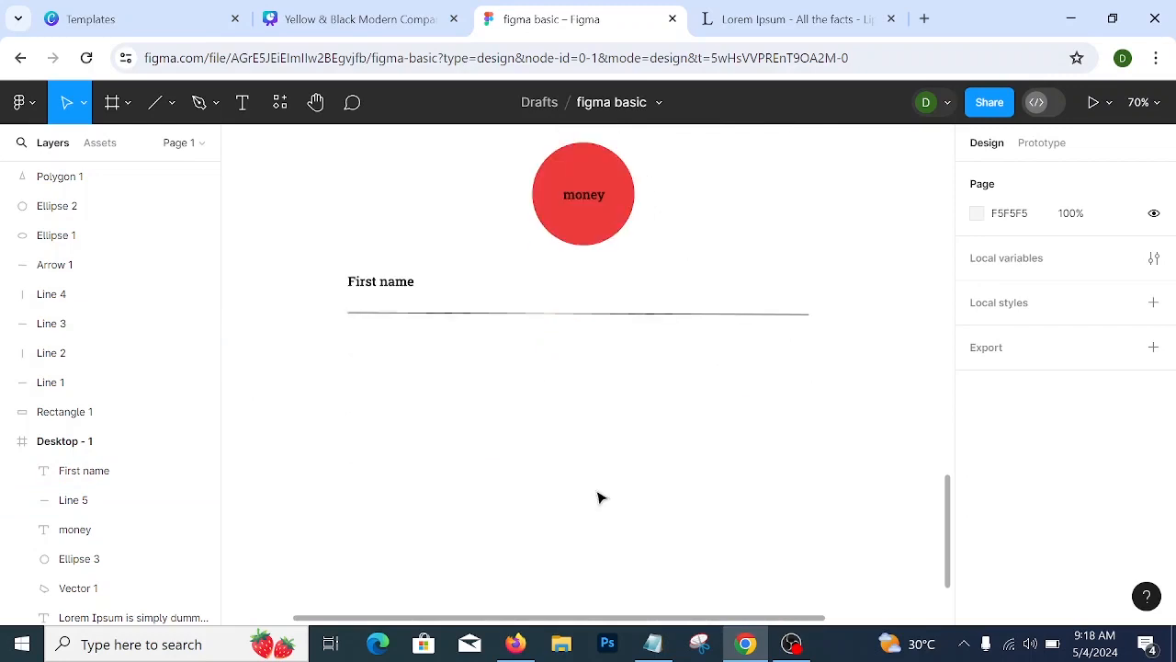
pyautogui.scroll(2, 659, 536)
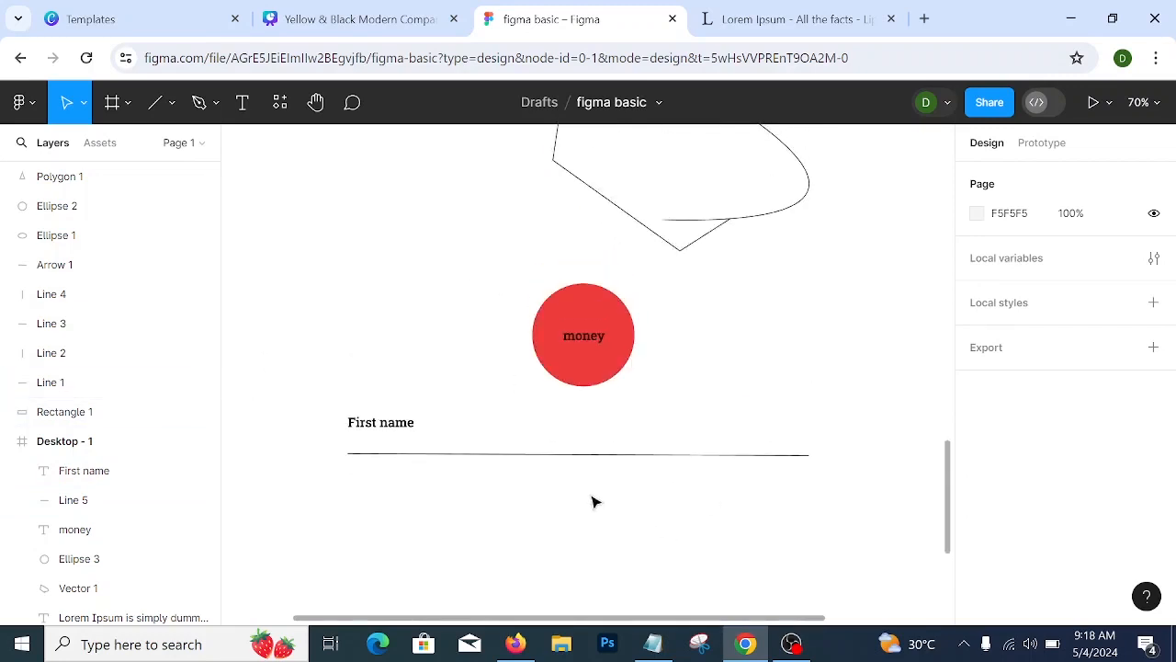
pyautogui.scroll(7, 614, 417)
pyautogui.scroll(10, 614, 417)
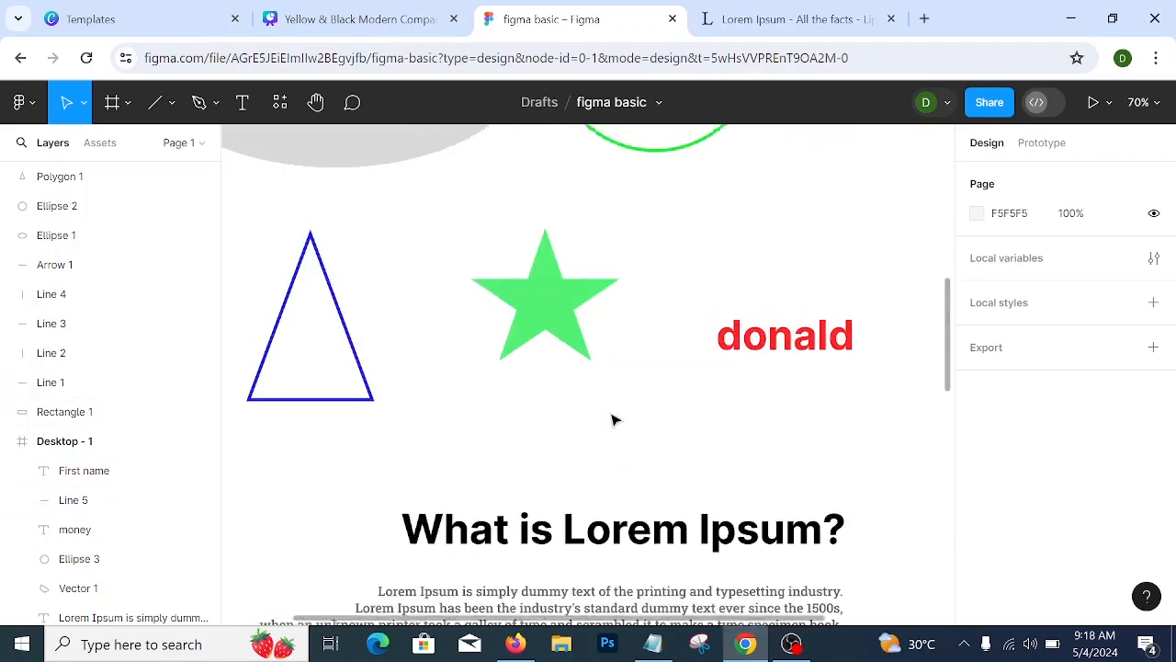
# - Duplicate the line under "First name" and place the copy directly below it, keeping X 336 and reaching about Y 2577
pyautogui.scroll(-9, 612, 417)
pyautogui.scroll(-8, 614, 418)
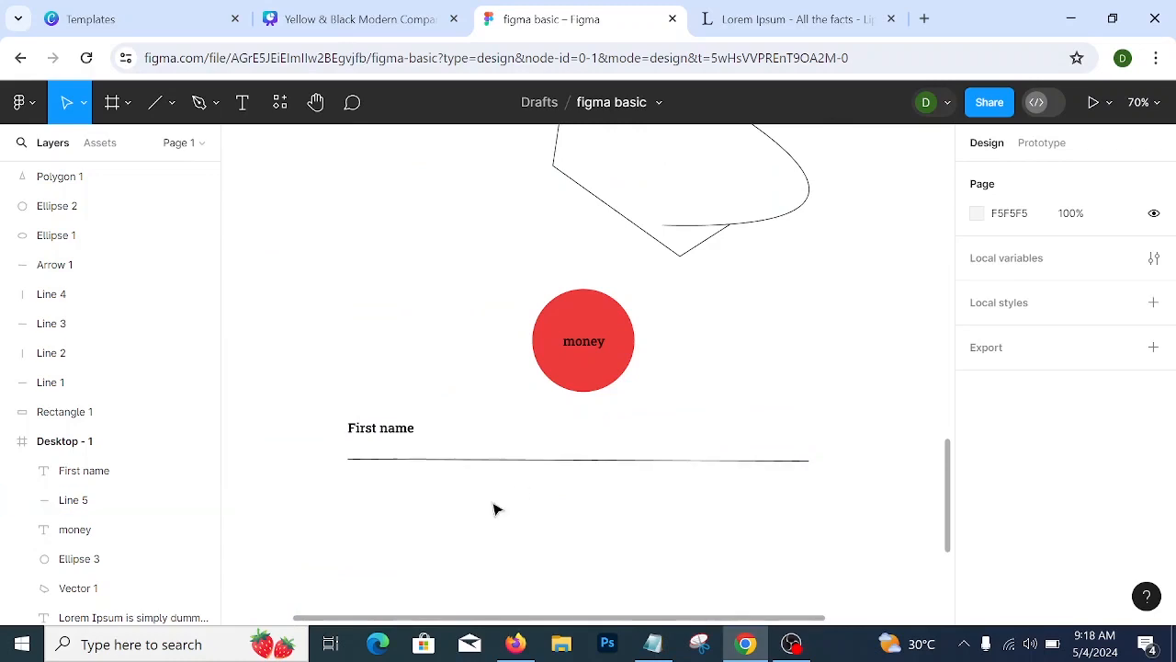
pyautogui.click(525, 467)
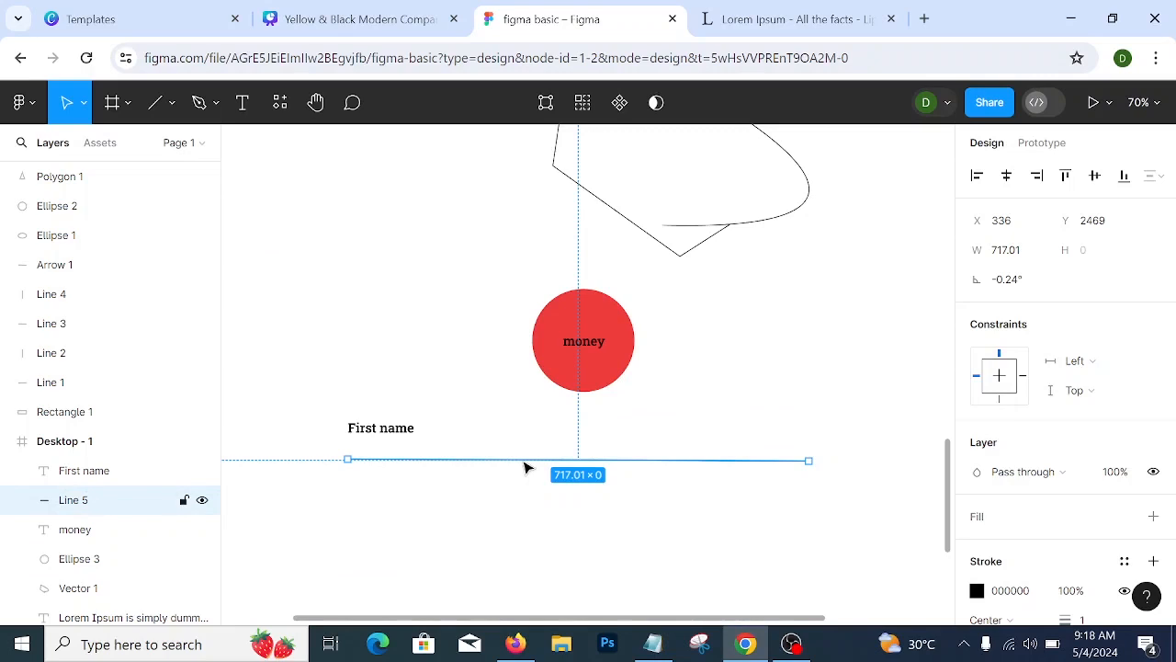
pyautogui.hotkey('ctrl', 'd')
pyautogui.moveTo(525, 467); pyautogui.dragTo(529, 537)
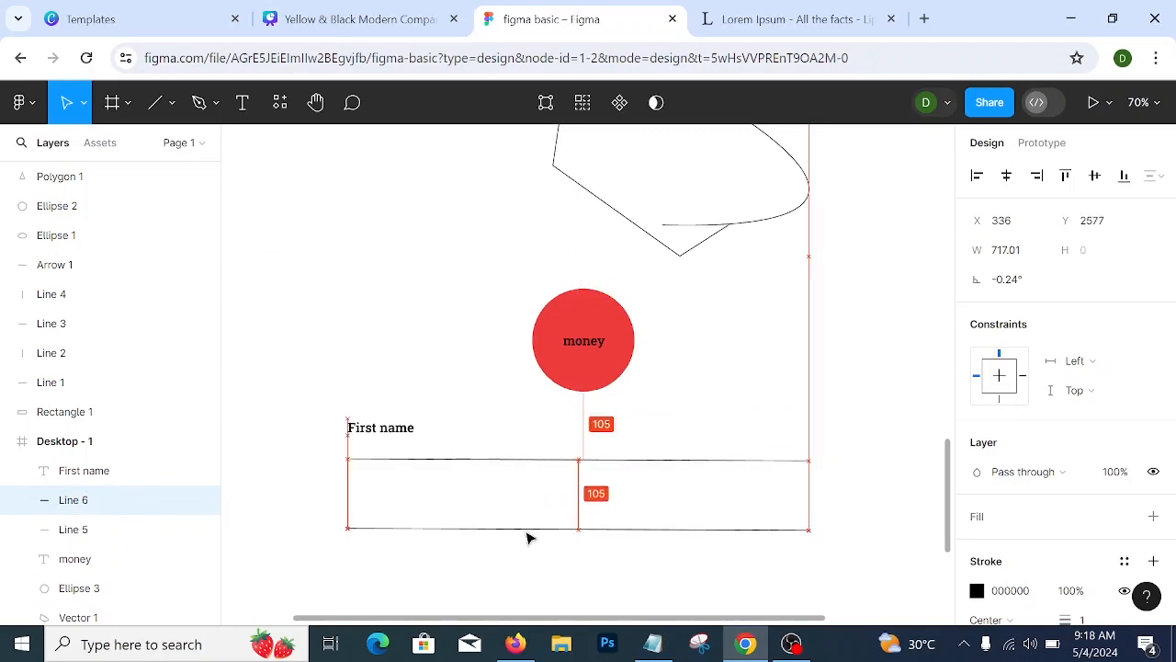
# - Duplicate the "First name" text and place the copy just above the second line at X 336, about Y 2509
pyautogui.click(395, 434)
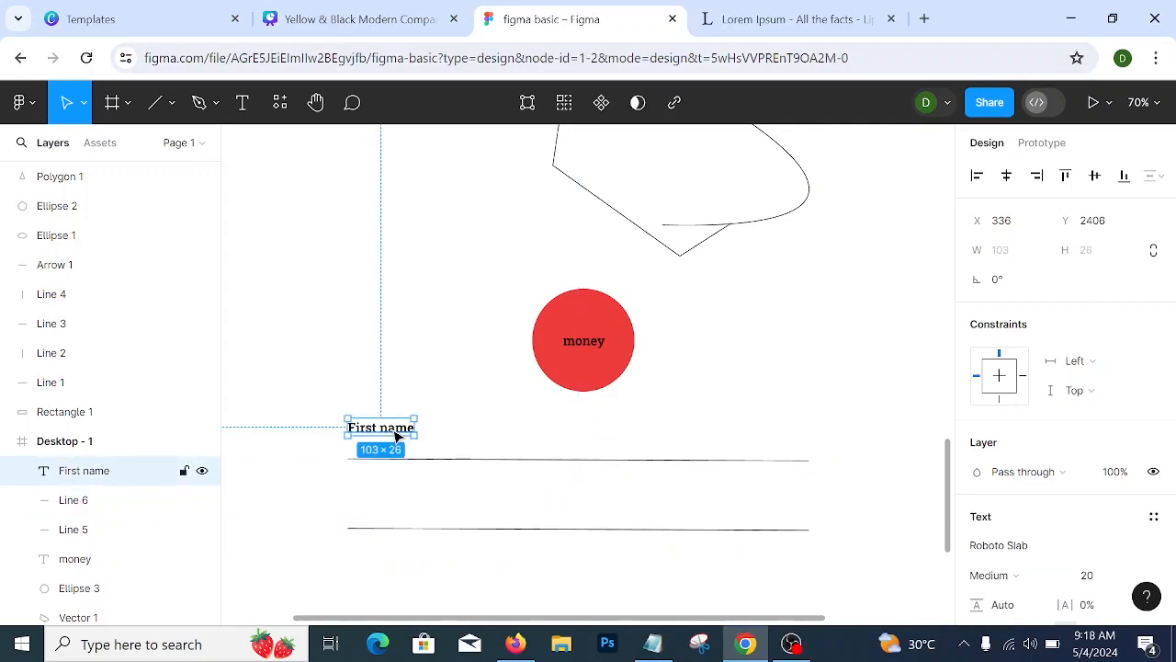
pyautogui.hotkey('ctrl', 'd')
pyautogui.moveTo(395, 434); pyautogui.dragTo(398, 497)
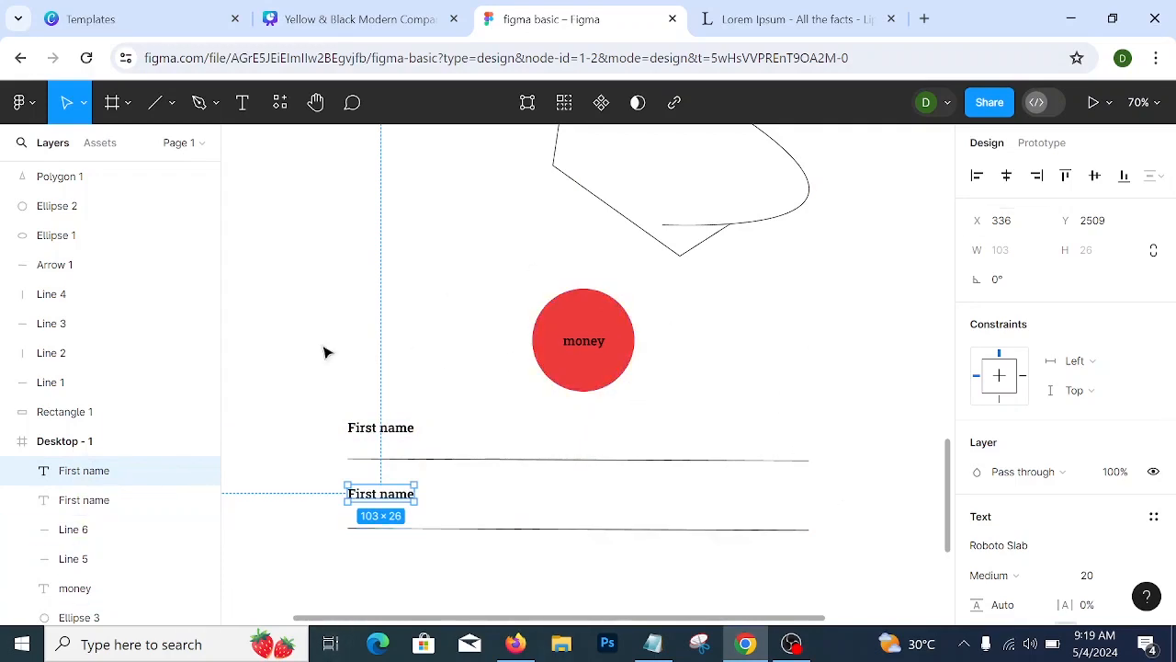
# - Review the Canva title slide and the shapes, texts and vector path across the Desktop - 1 frame in Figma at 50% zoom
pyautogui.scroll(1, 591, 554)
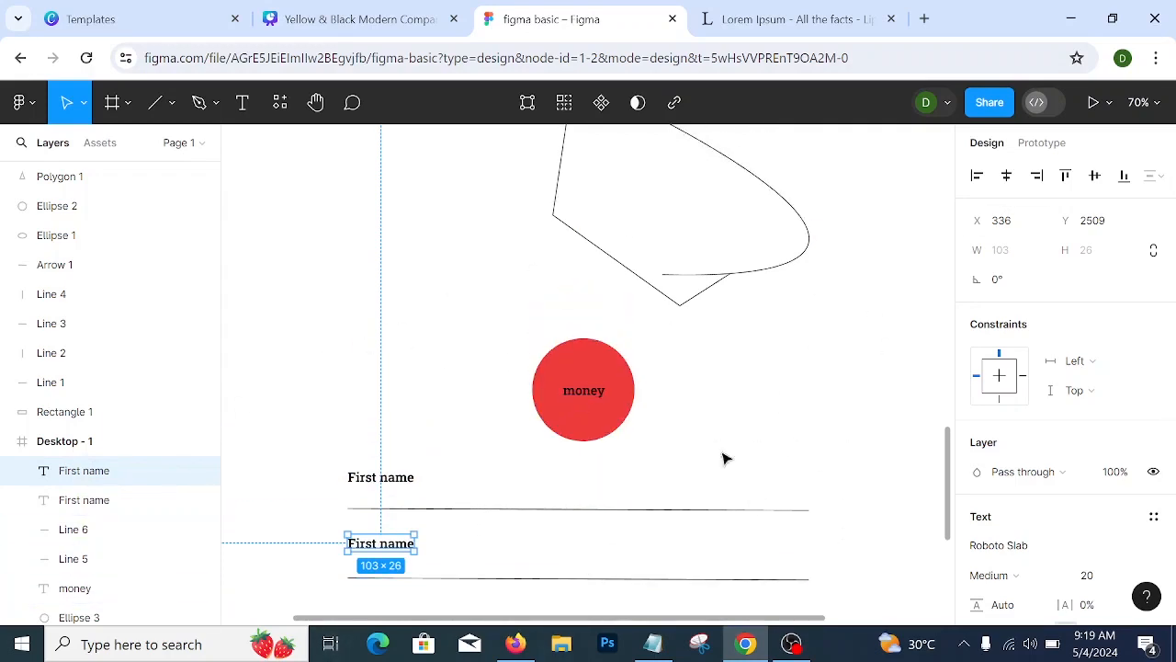
pyautogui.scroll(6, 743, 511)
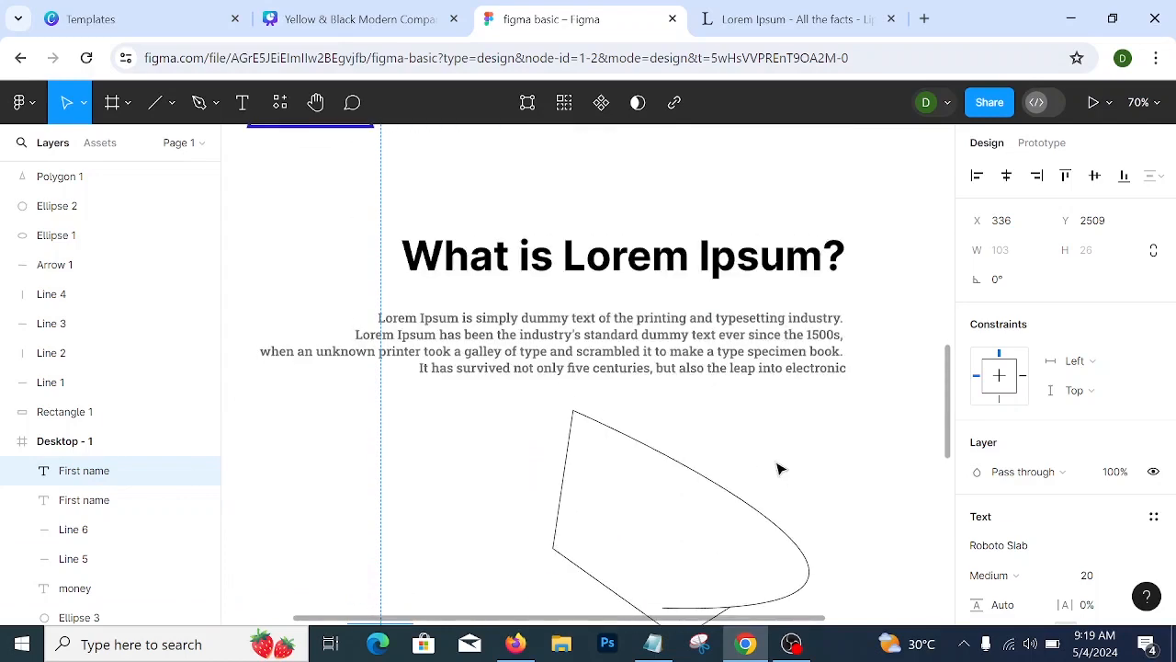
pyautogui.click(392, 37)
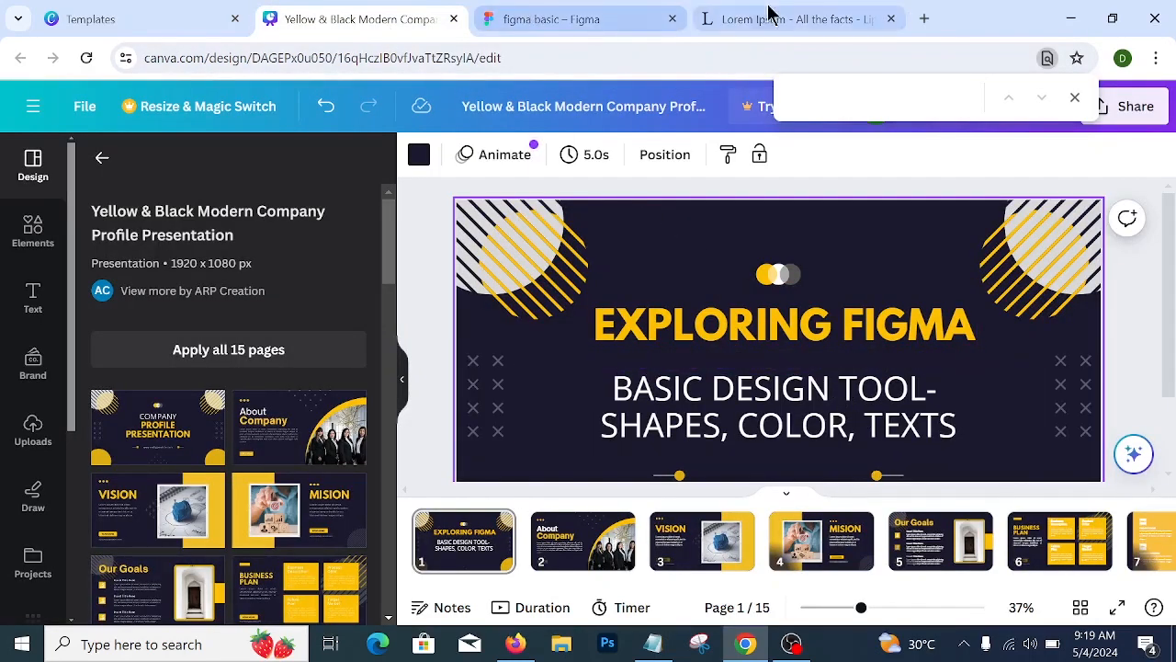
pyautogui.click(588, 20)
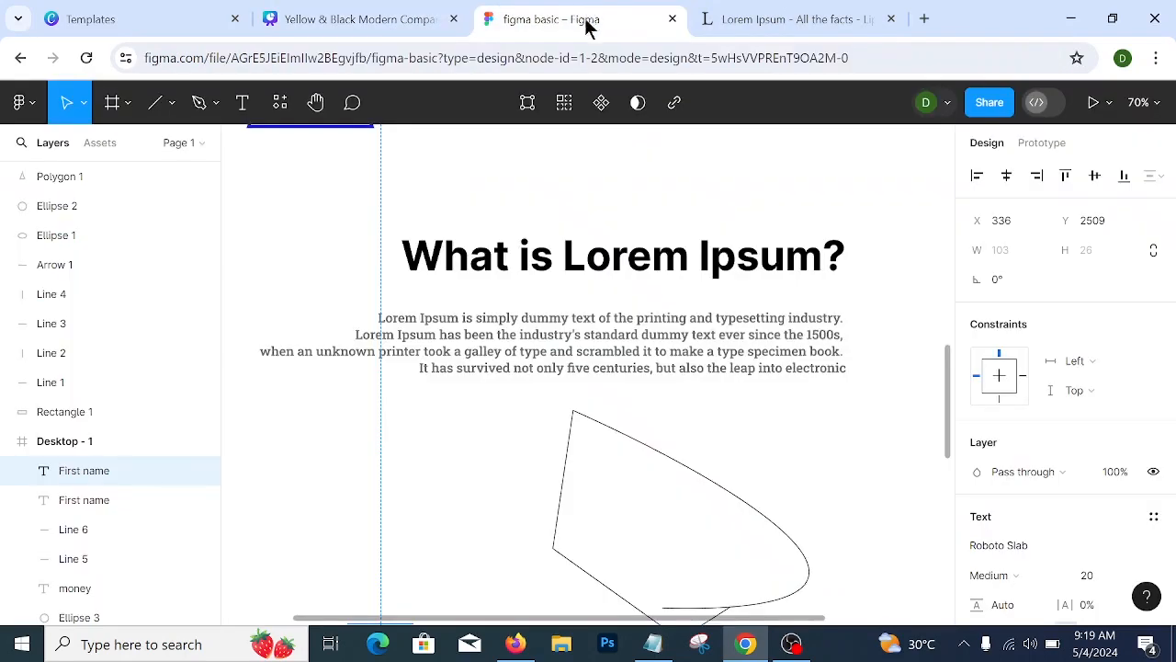
pyautogui.scroll(2, 611, 525)
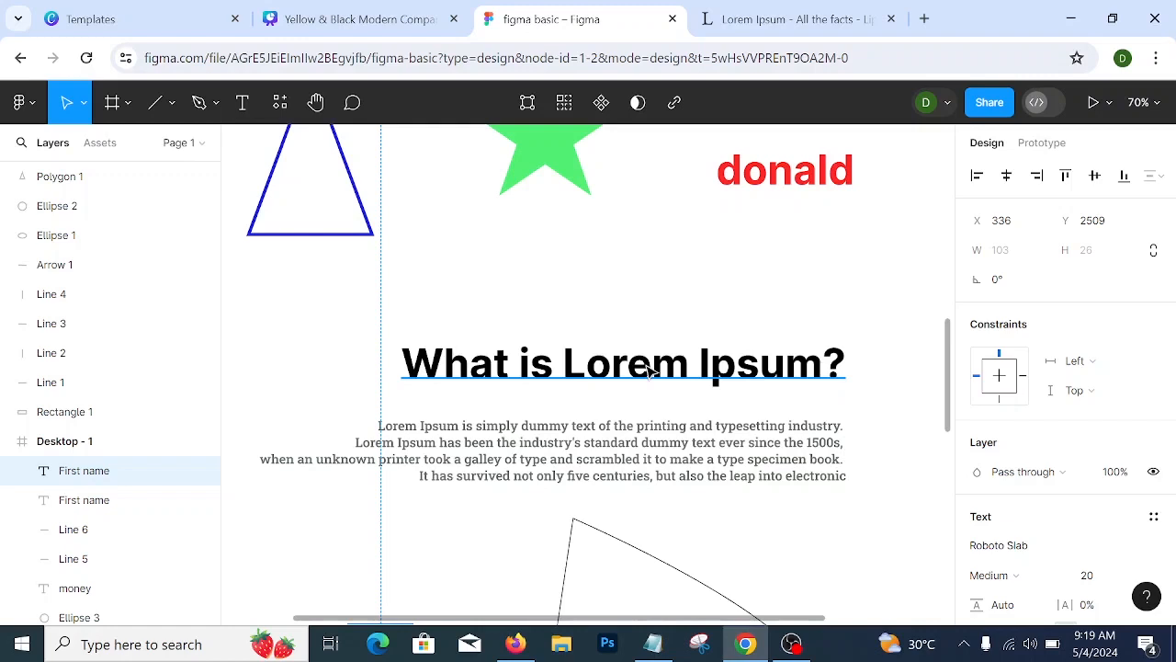
pyautogui.scroll(8, 648, 370)
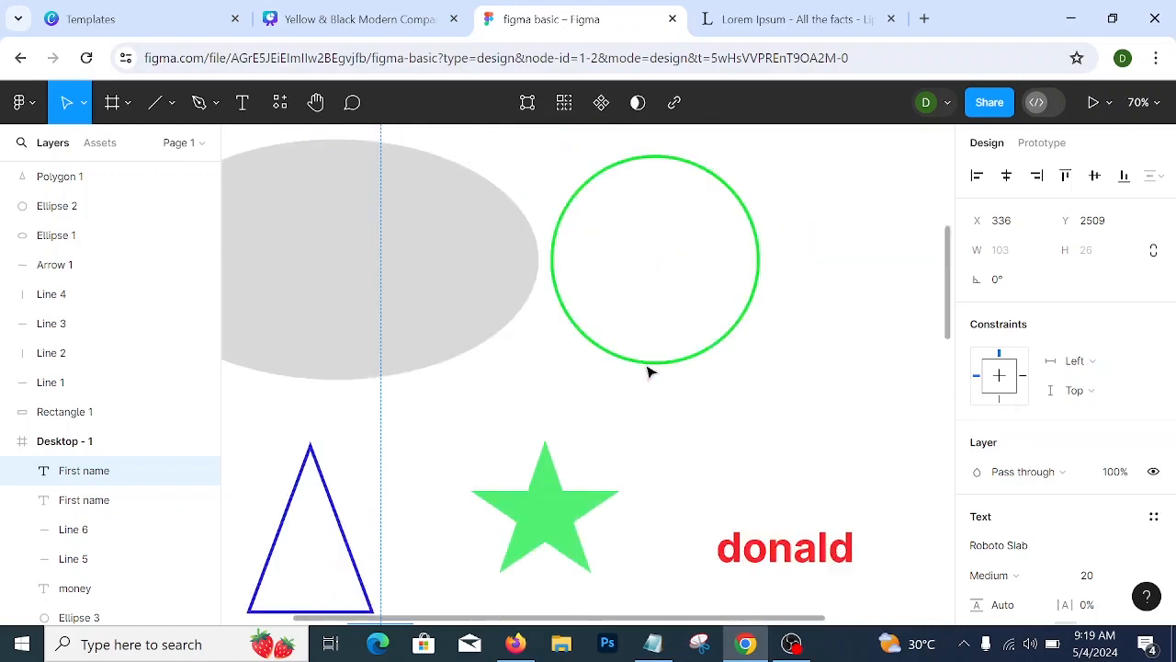
pyautogui.click(1139, 102)
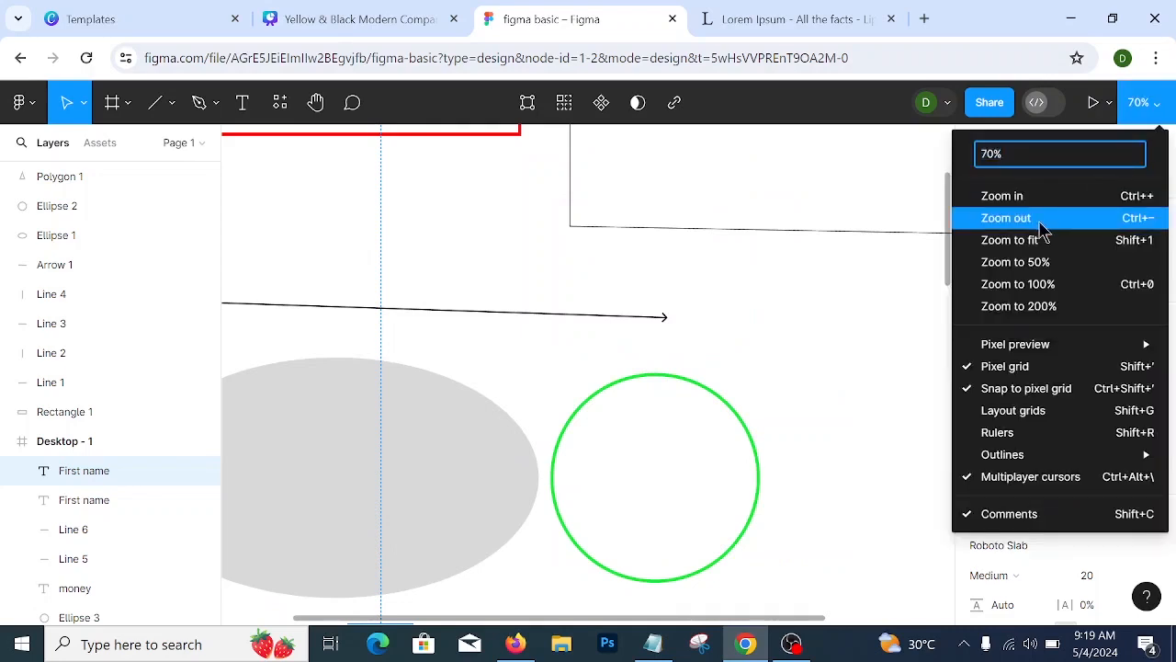
pyautogui.click(1043, 220)
pyautogui.scroll(5, 395, 520)
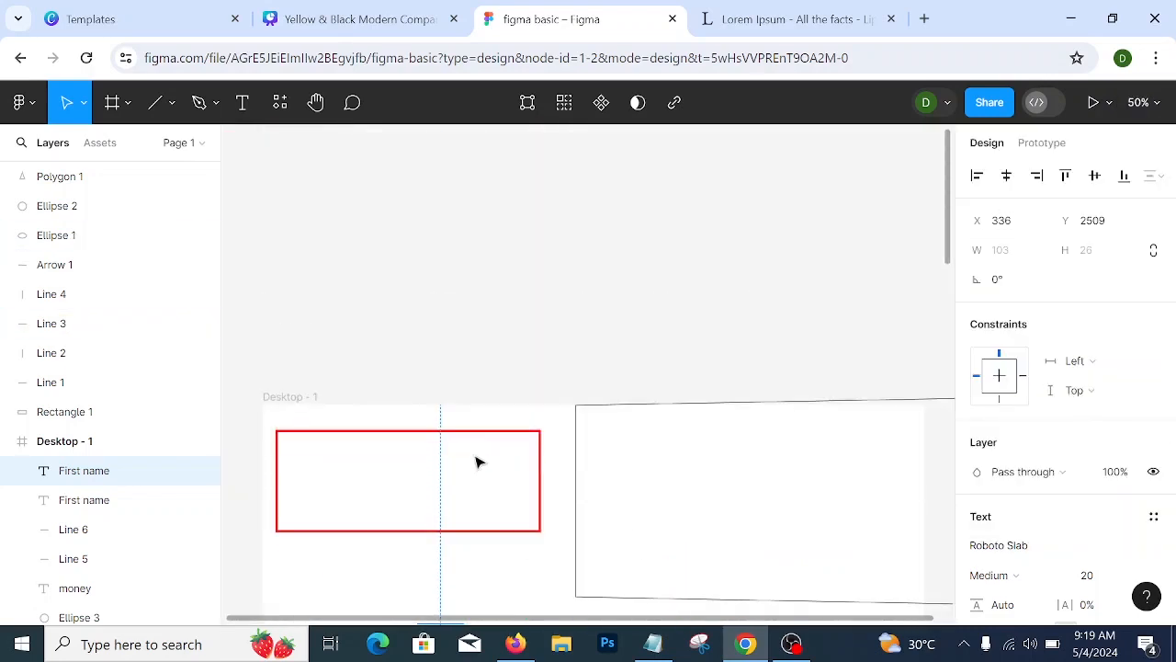
pyautogui.scroll(-10, 520, 488)
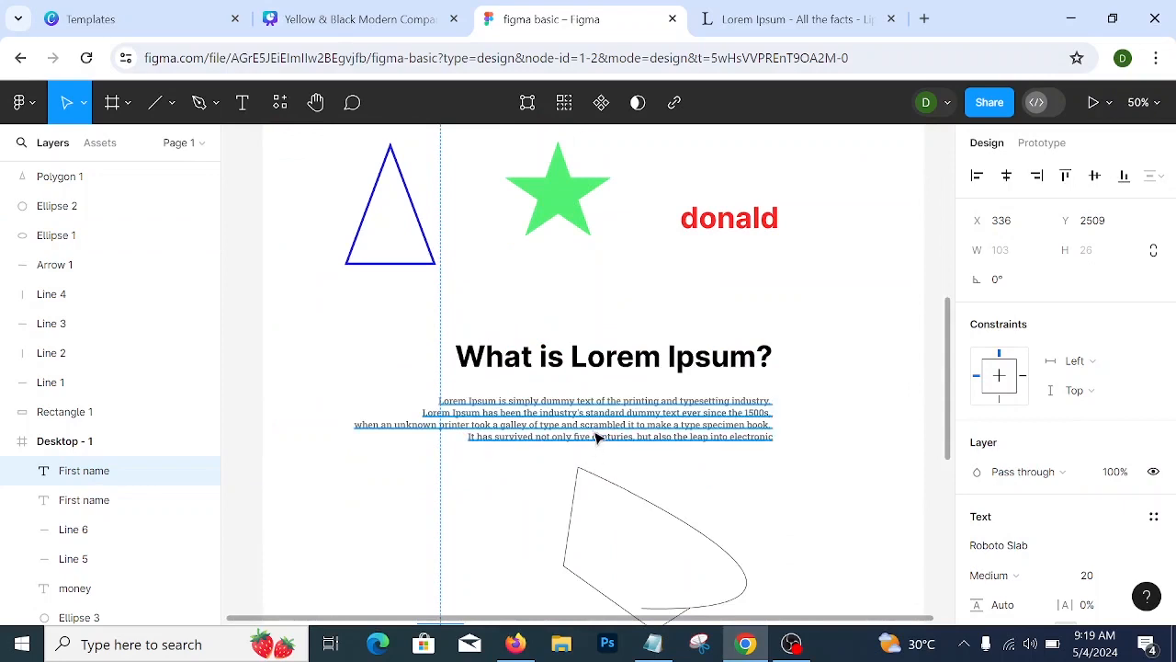